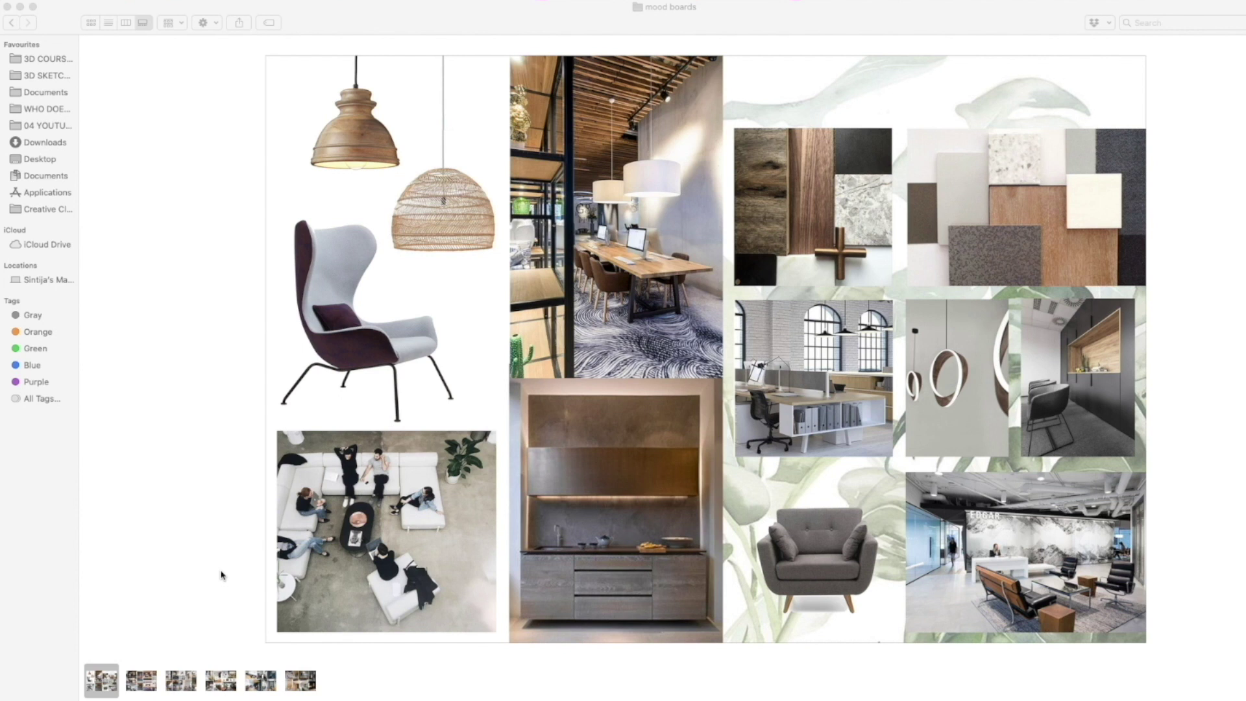
# - Look through the office mood boards, from kitchen, meeting room, reception and breakout areas to bathrooms, for material and furniture ideas
pyautogui.click(141, 686)
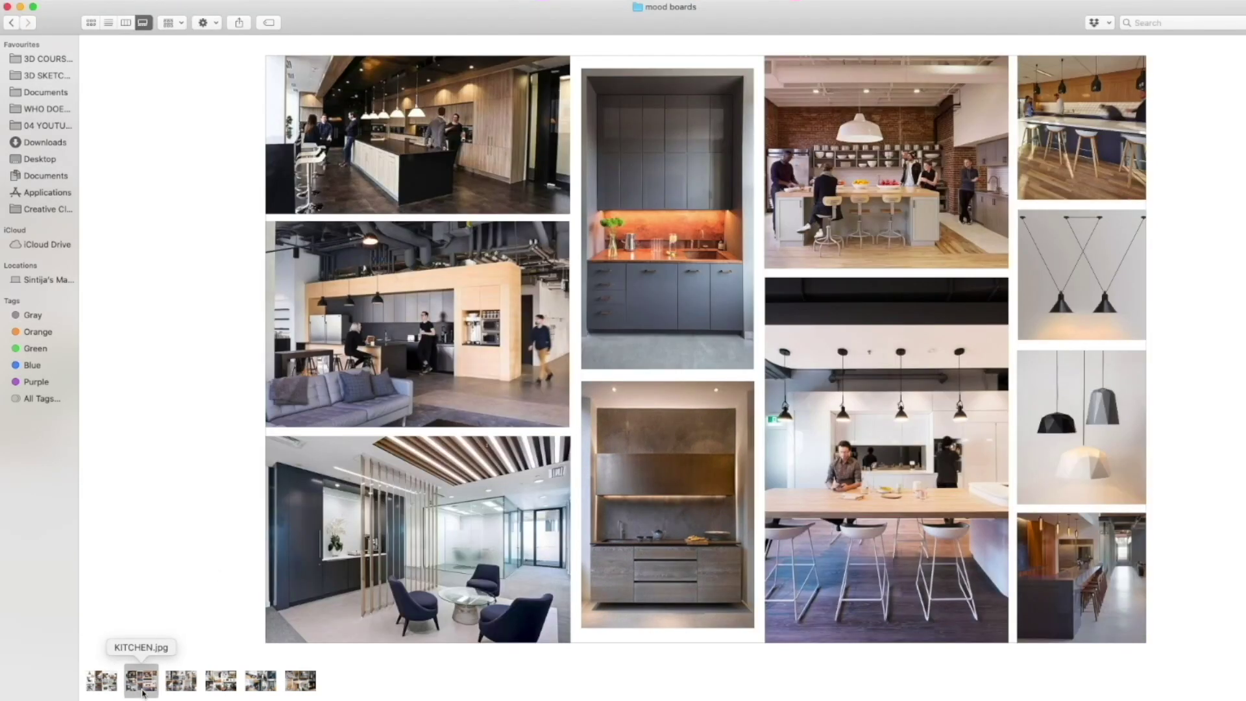
pyautogui.click(179, 685)
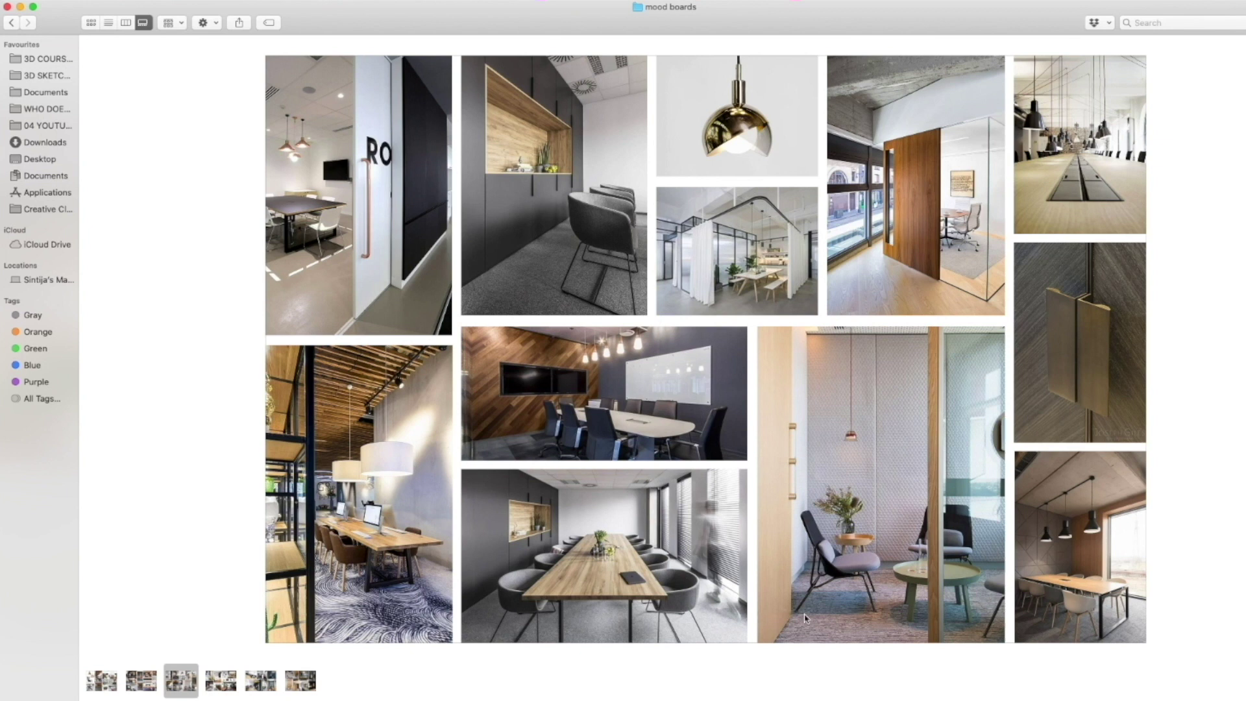
pyautogui.press('Right')
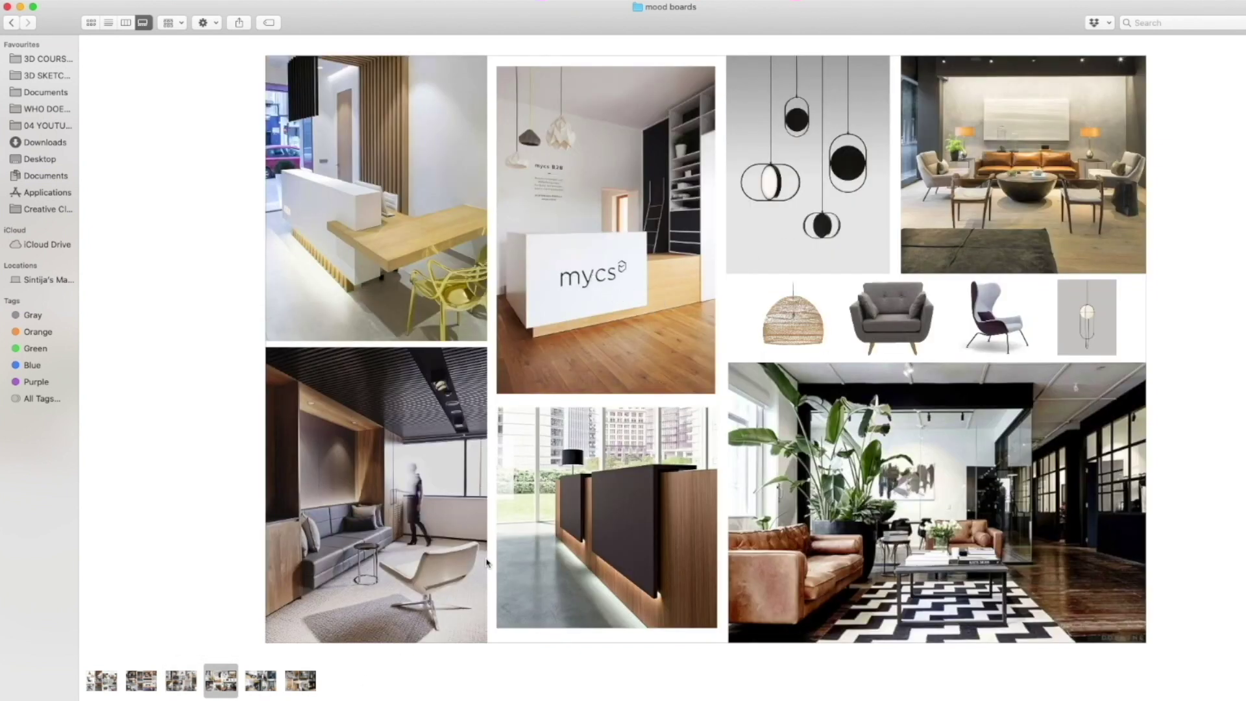
pyautogui.click(255, 687)
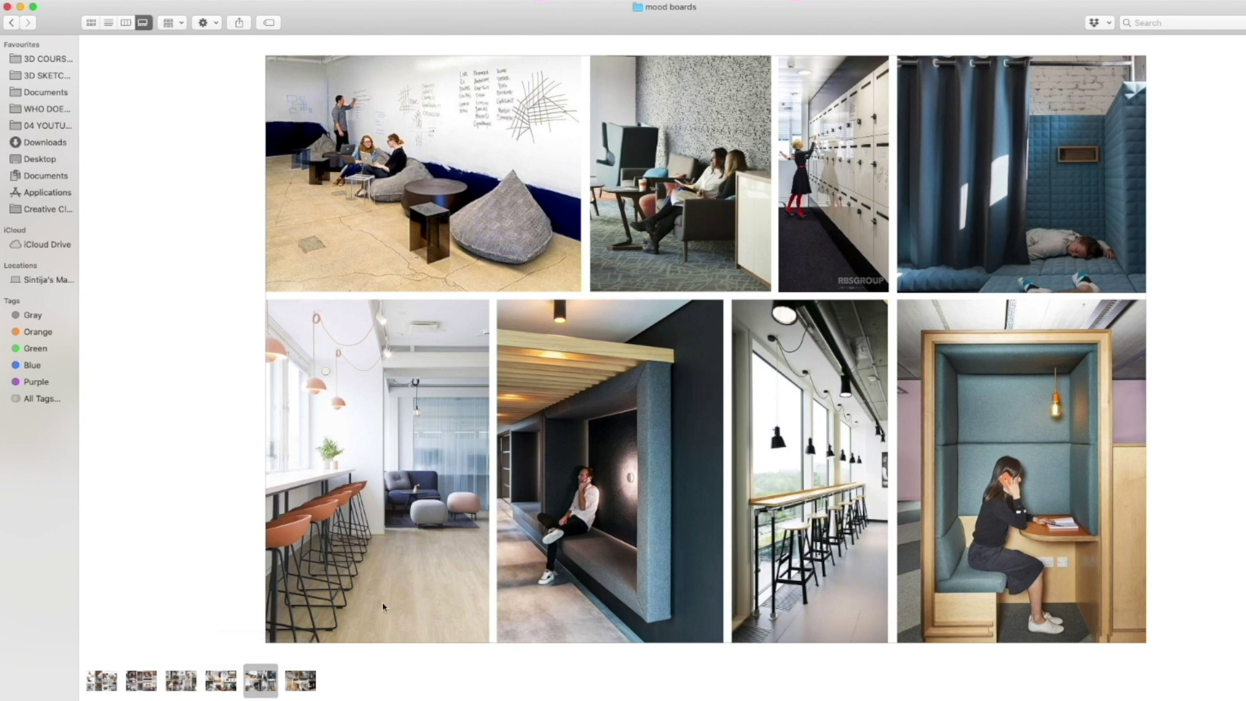
pyautogui.click(312, 687)
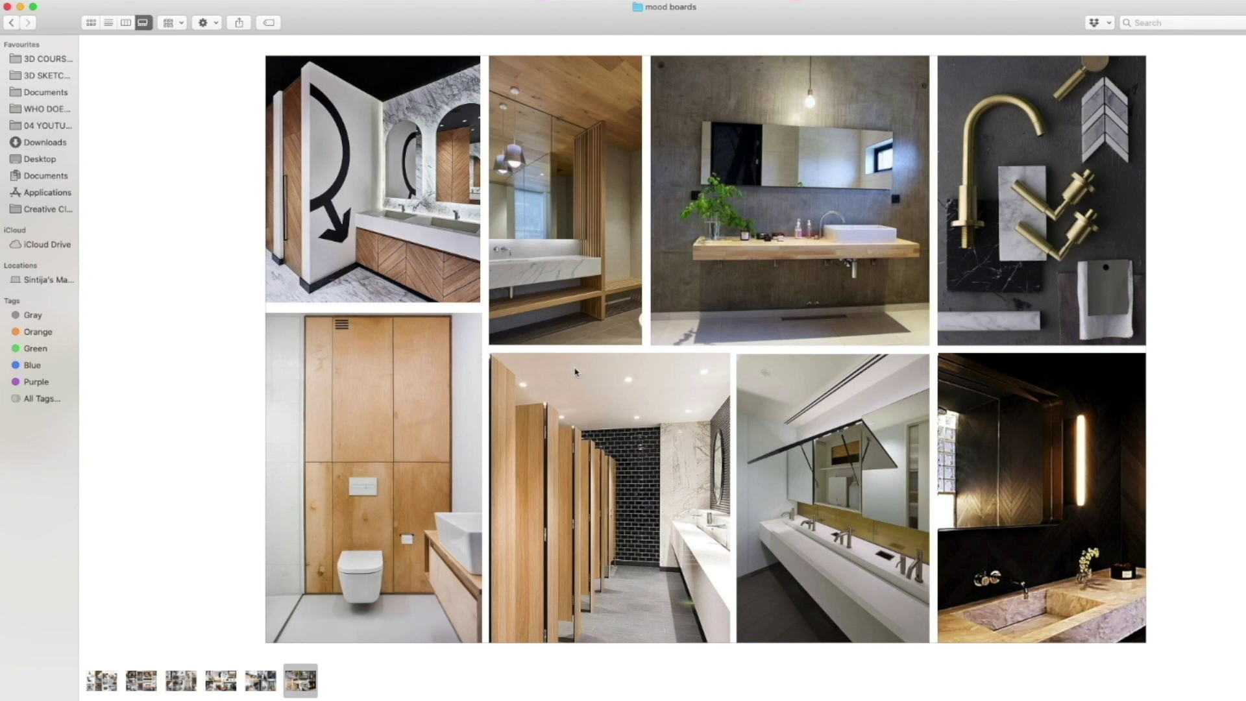
pyautogui.click(101, 682)
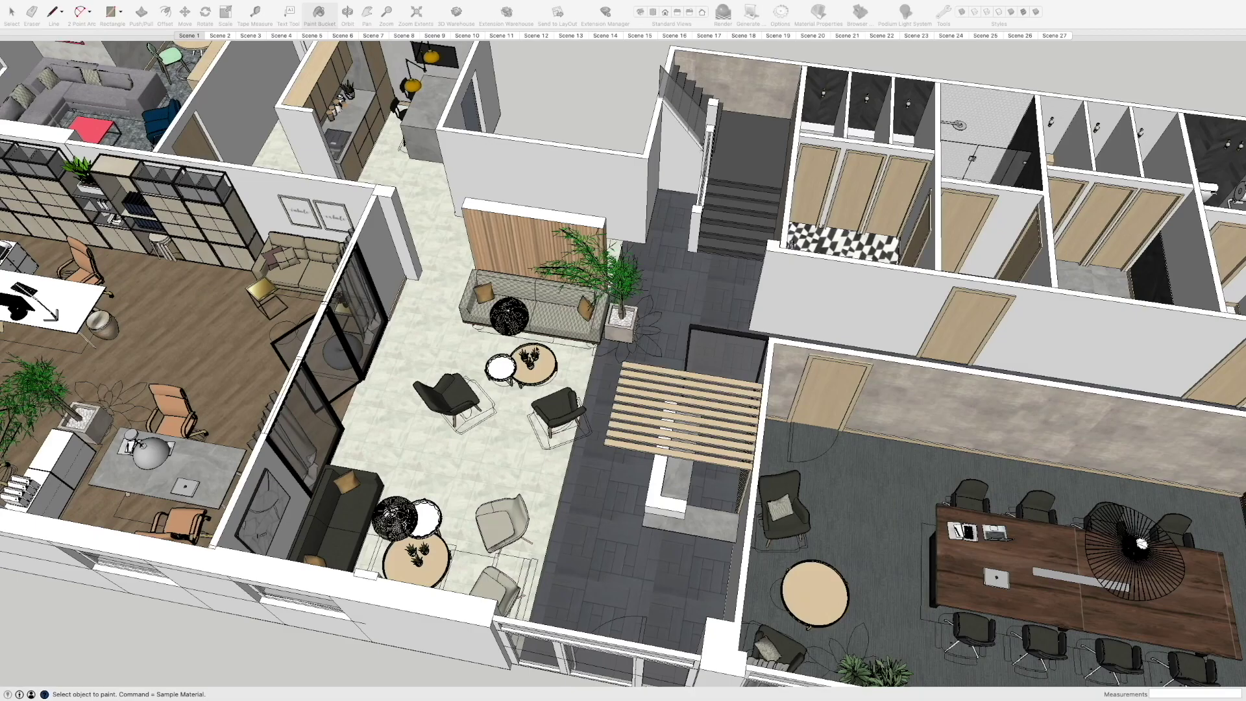
# - Switch to SketchUp and examine the fully textured office model from Scene 1, covering the overall layout and the reception lounge
pyautogui.click(574, 451)
pyautogui.scroll(-5, 552, 363)
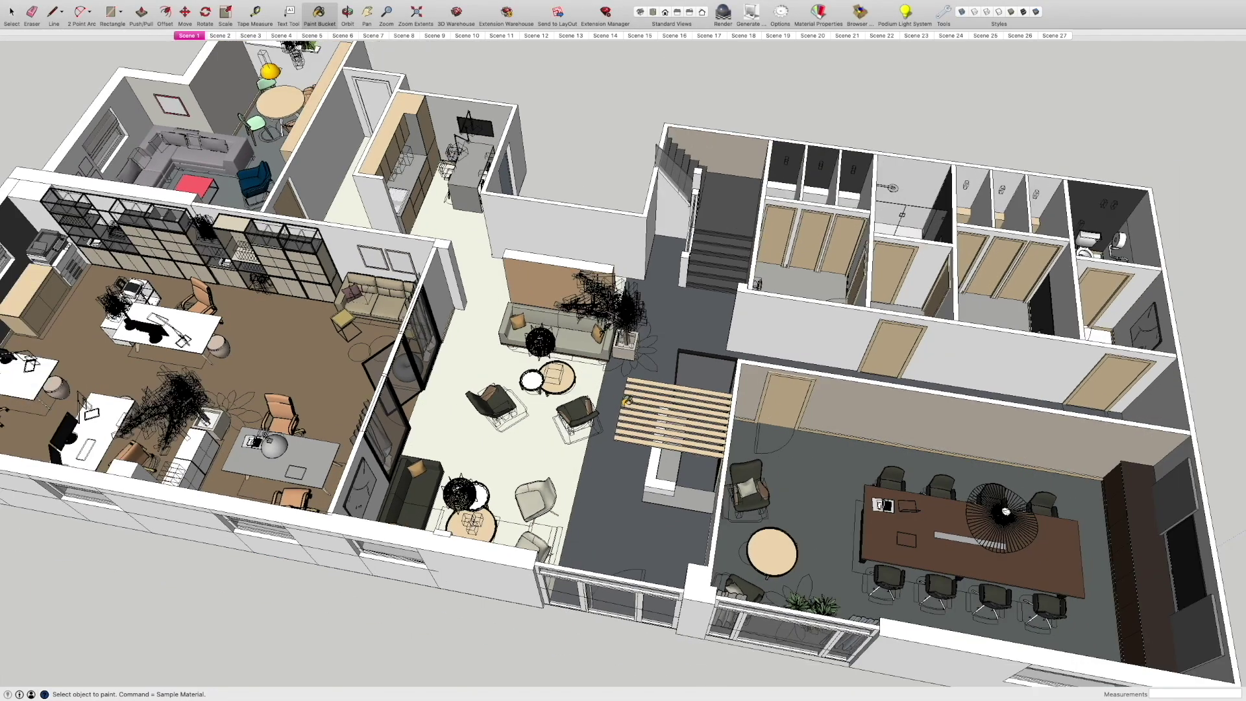
pyautogui.scroll(-2, 626, 401)
pyautogui.moveTo(626, 404); pyautogui.dragTo(850, 407, button='middle')
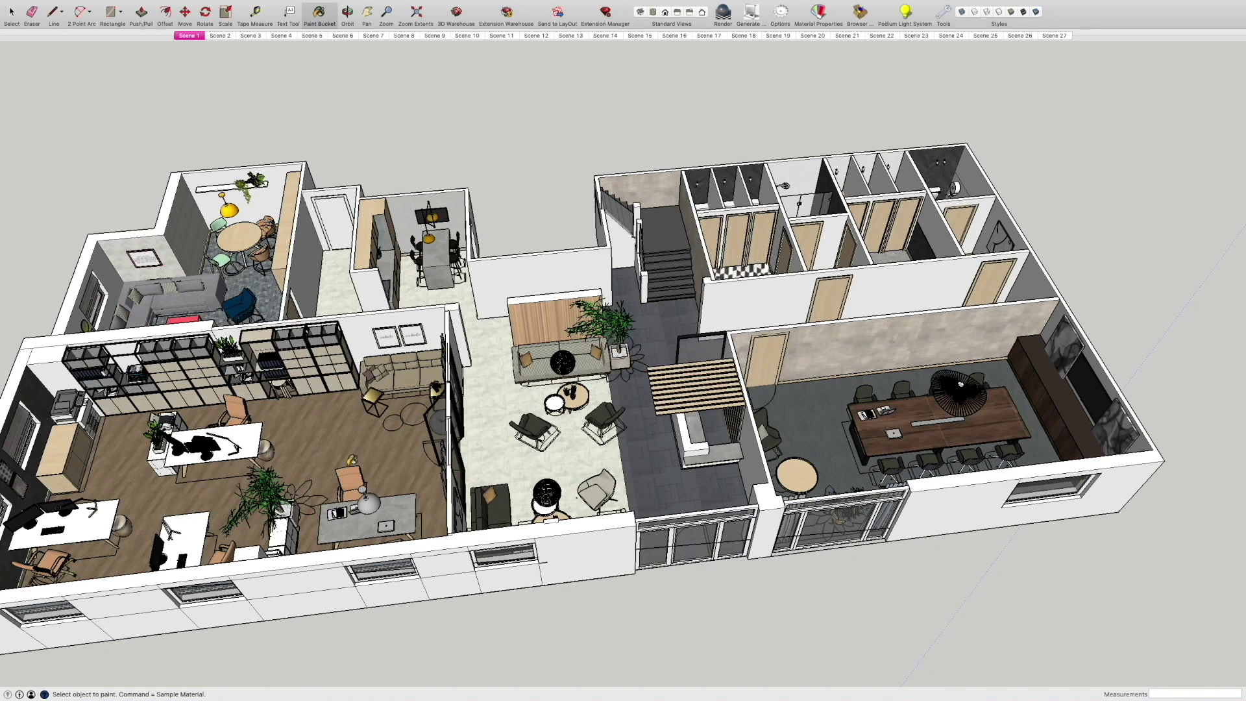
pyautogui.moveTo(746, 402)
pyautogui.mouseDown(button='middle')
pyautogui.moveTo(845, 375)
pyautogui.moveTo(850, 355)
pyautogui.moveTo(844, 365)
pyautogui.mouseUp(button='middle')
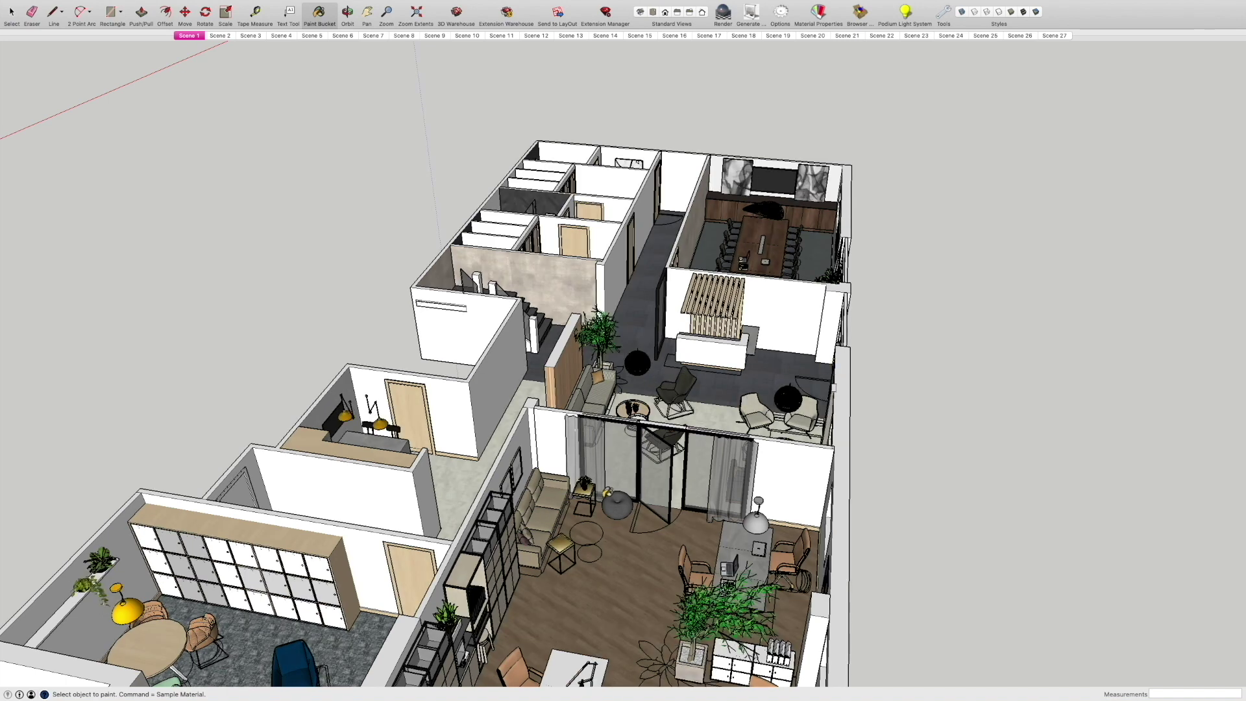
pyautogui.moveTo(776, 404); pyautogui.dragTo(415, 397, button='middle')
pyautogui.scroll(10, 593, 532)
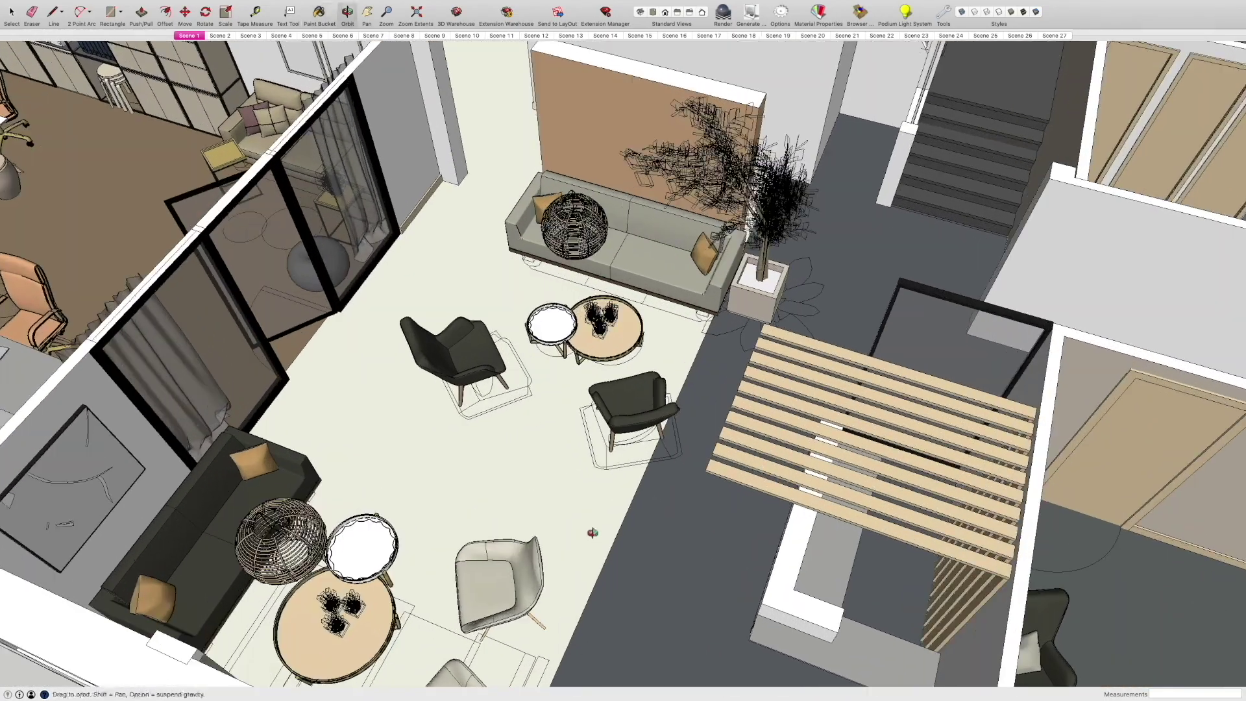
pyautogui.moveTo(593, 532)
pyautogui.mouseDown(button='middle')
pyautogui.moveTo(740, 448)
pyautogui.moveTo(618, 469)
pyautogui.mouseUp(button='middle')
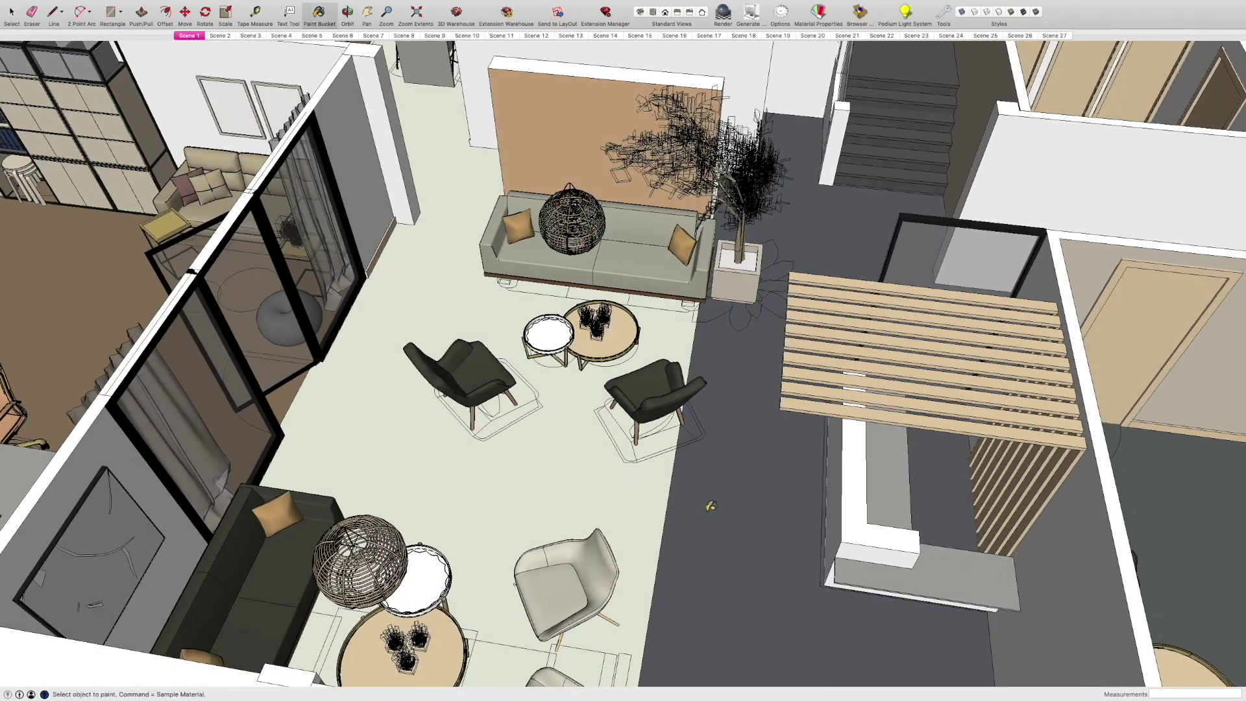
pyautogui.moveTo(532, 440)
pyautogui.mouseDown(button='middle')
pyautogui.moveTo(894, 361)
pyautogui.moveTo(437, 424)
pyautogui.mouseUp(button='middle')
pyautogui.scroll(-6, 437, 424)
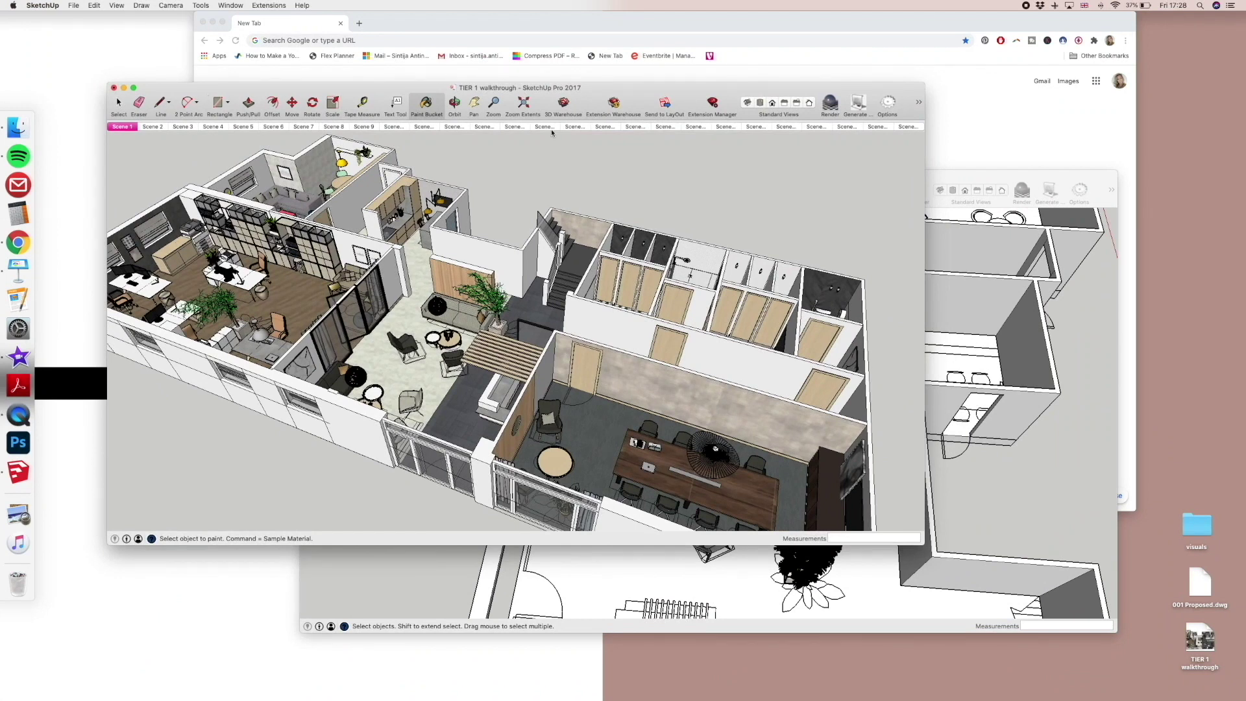
# - Switch to the untextured office model named sketchup and bring its lounge and reception area into view
pyautogui.click(1054, 178)
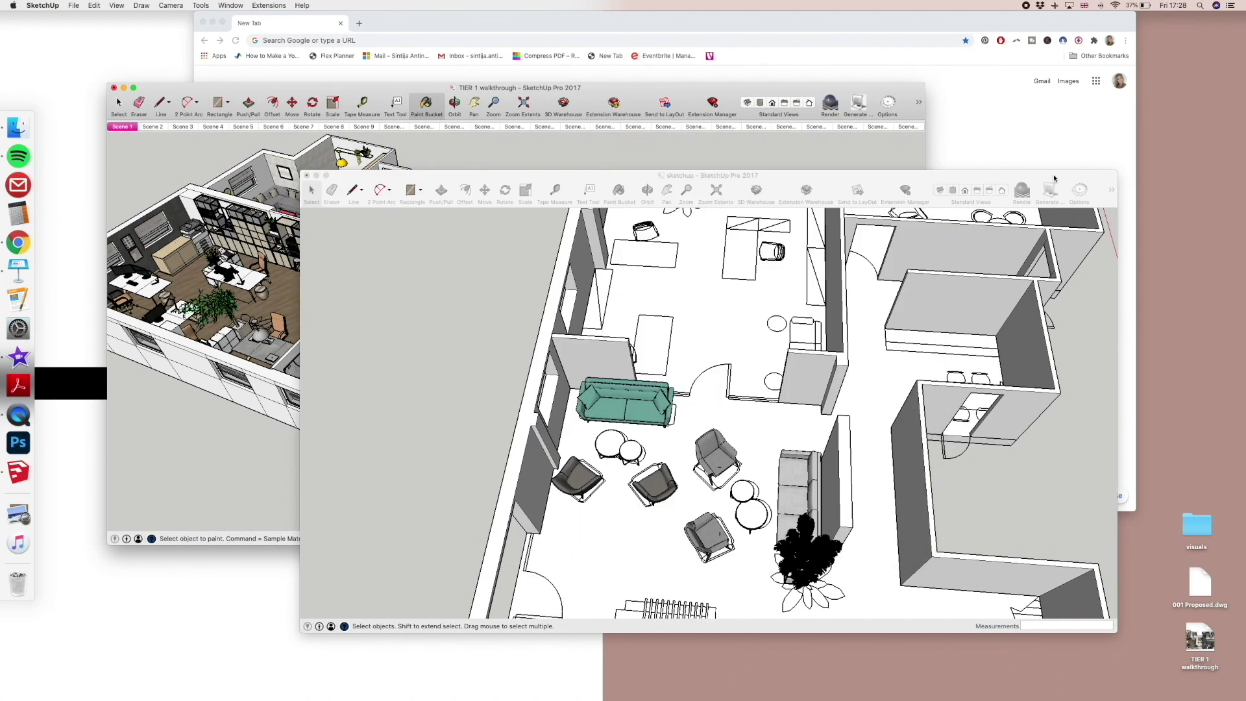
pyautogui.moveTo(545, 460); pyautogui.dragTo(758, 433, button='middle')
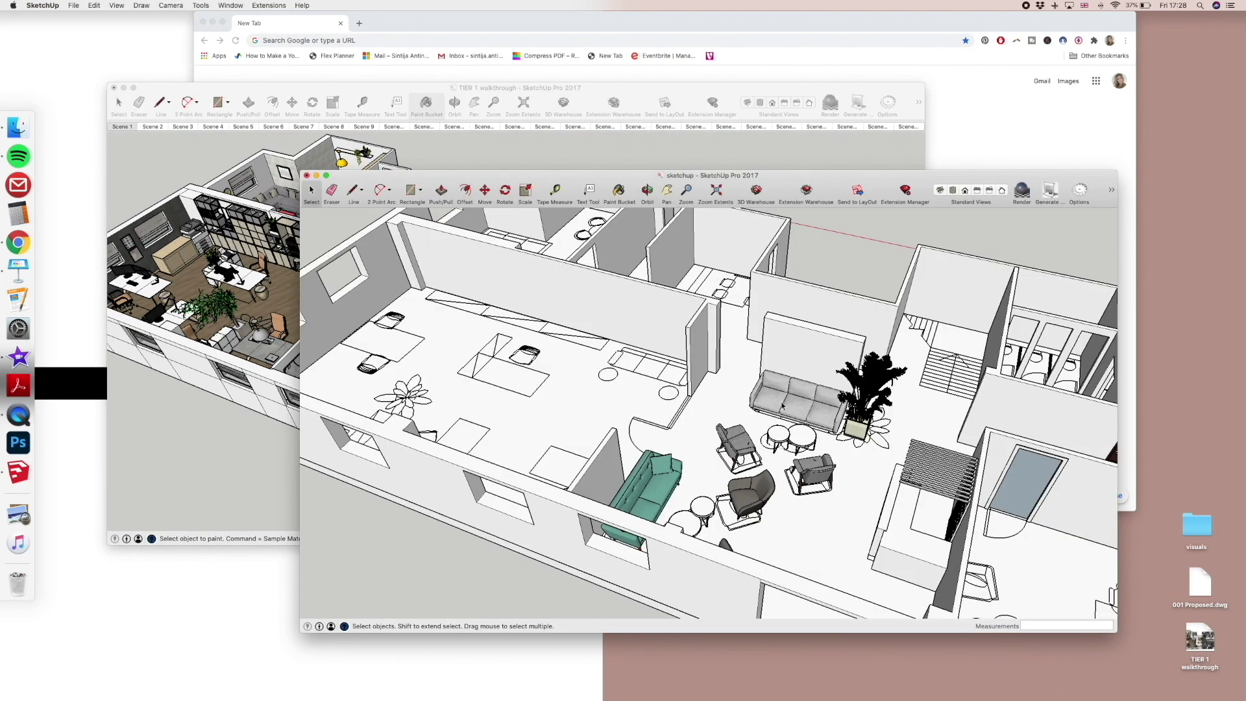
pyautogui.moveTo(793, 182); pyautogui.dragTo(702, 177)
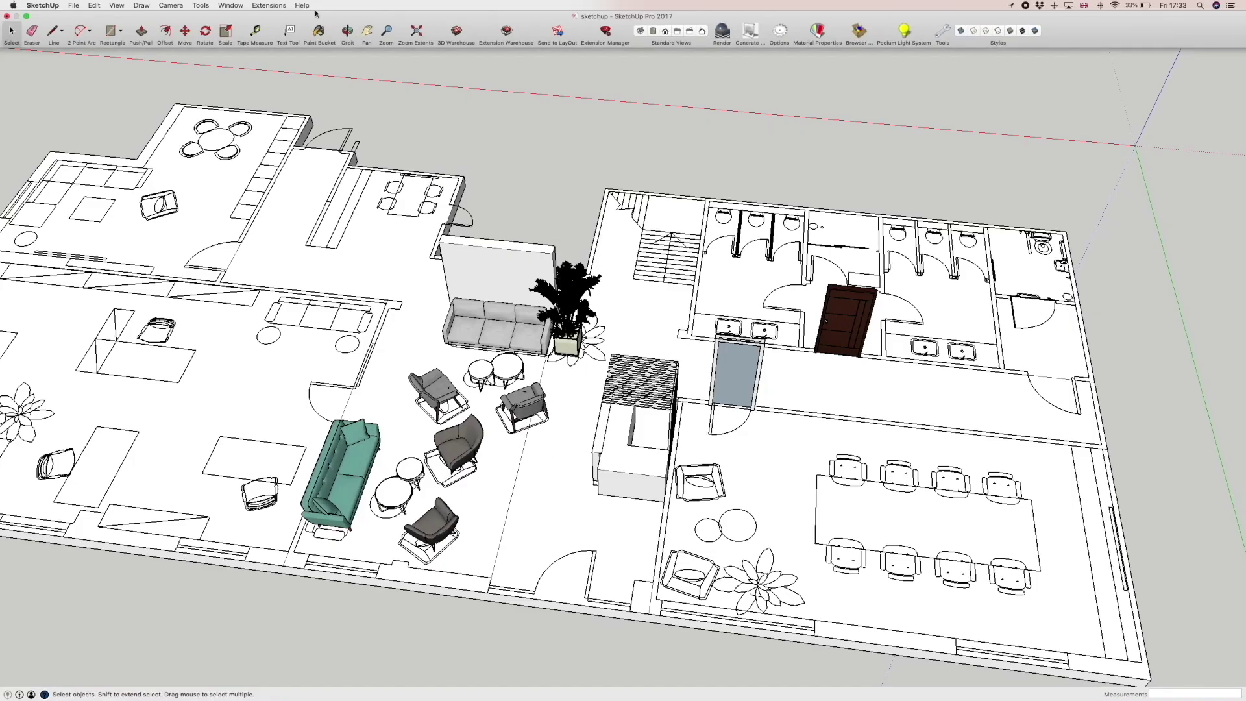
# - Start the Paint Bucket and arrange the materials window over the model, trying out a taller size
pyautogui.click(318, 32)
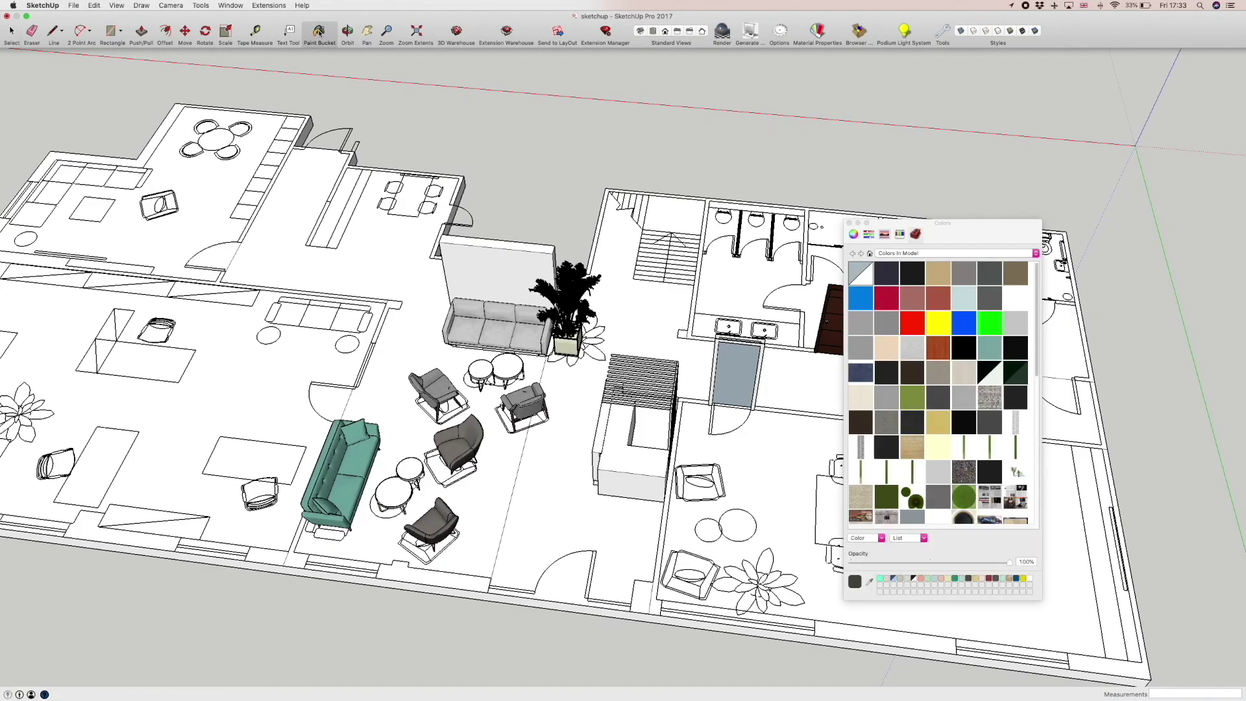
pyautogui.moveTo(996, 233); pyautogui.dragTo(655, 112)
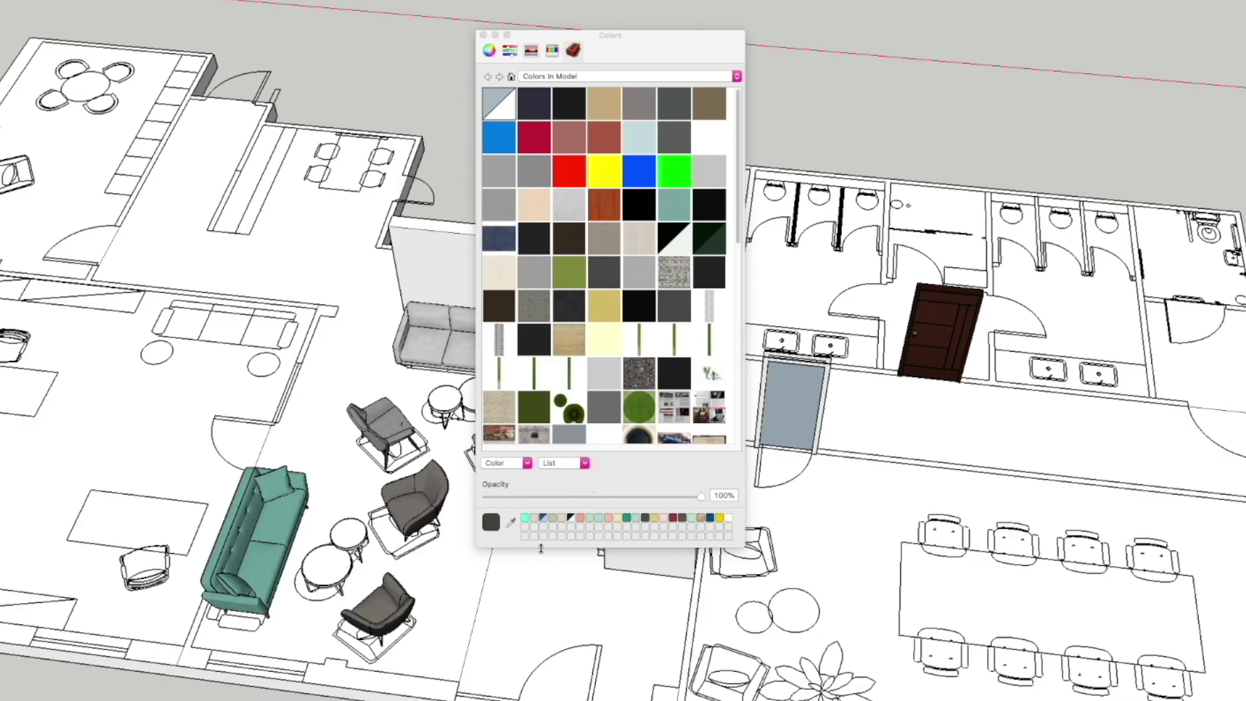
pyautogui.moveTo(540, 548); pyautogui.dragTo(539, 700)
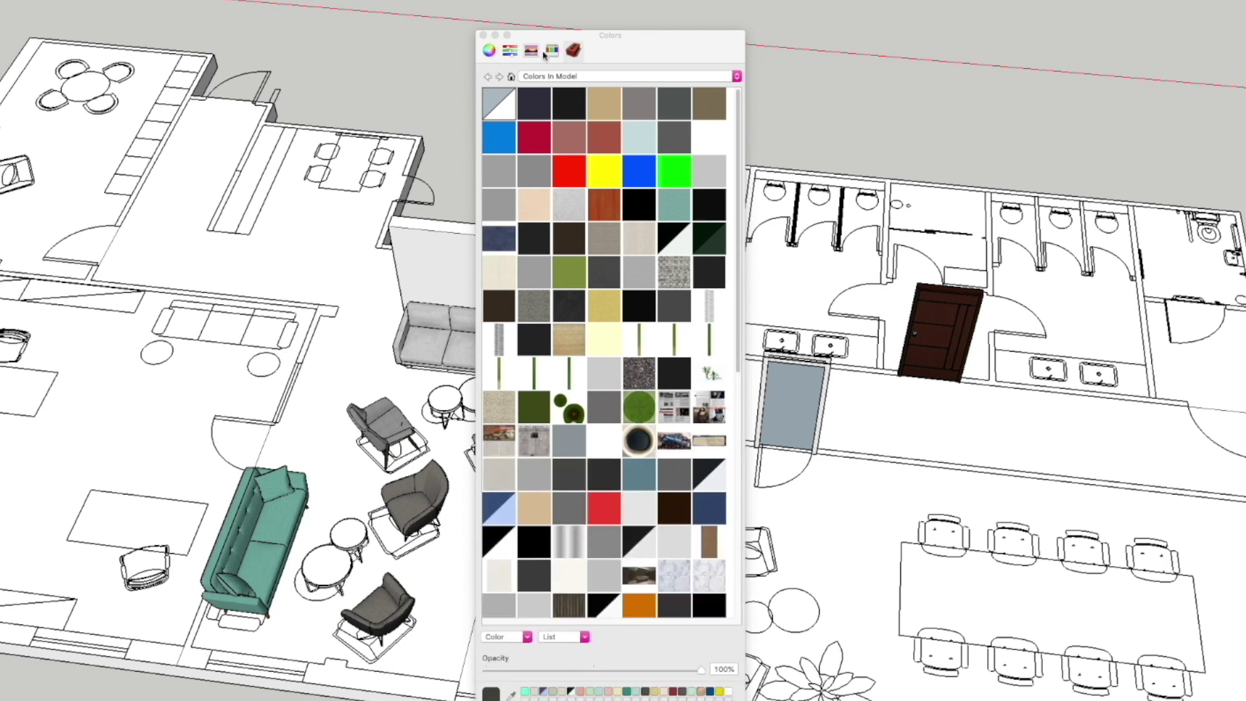
pyautogui.moveTo(640, 700); pyautogui.dragTo(640, 320)
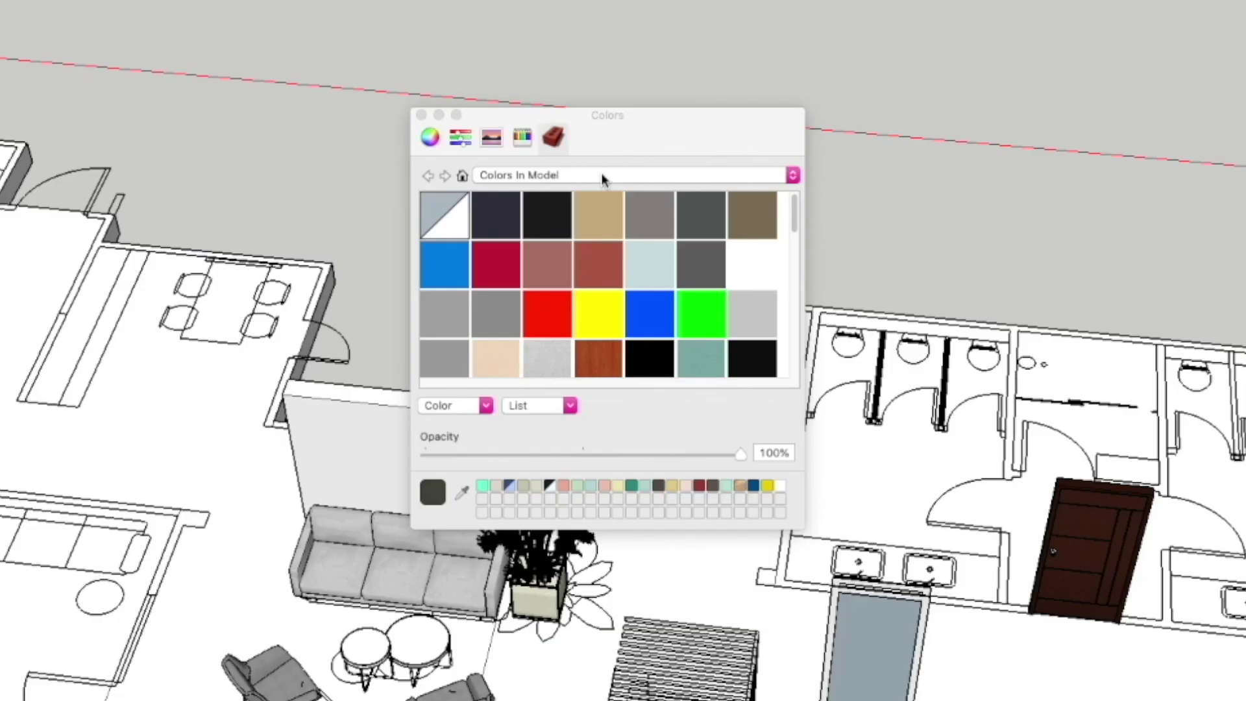
# - View the Apple and the Brick, Cladding and Siding material collections
pyautogui.click(607, 76)
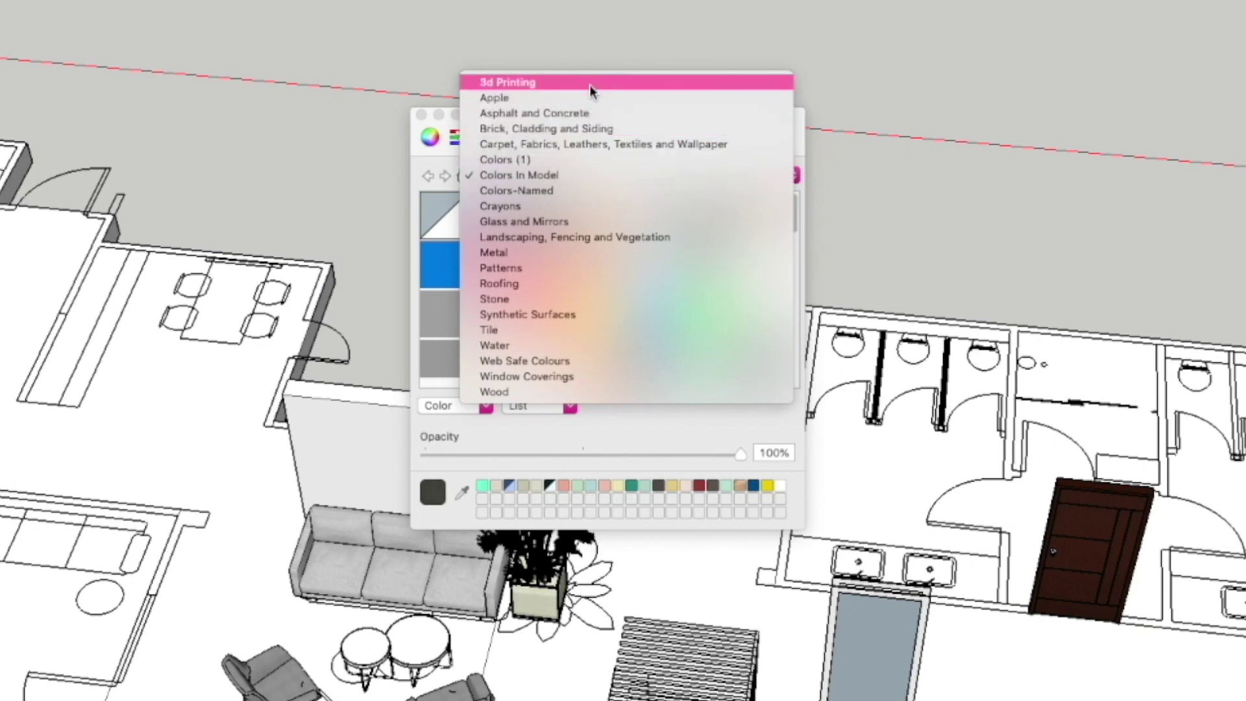
pyautogui.click(591, 98)
pyautogui.click(623, 176)
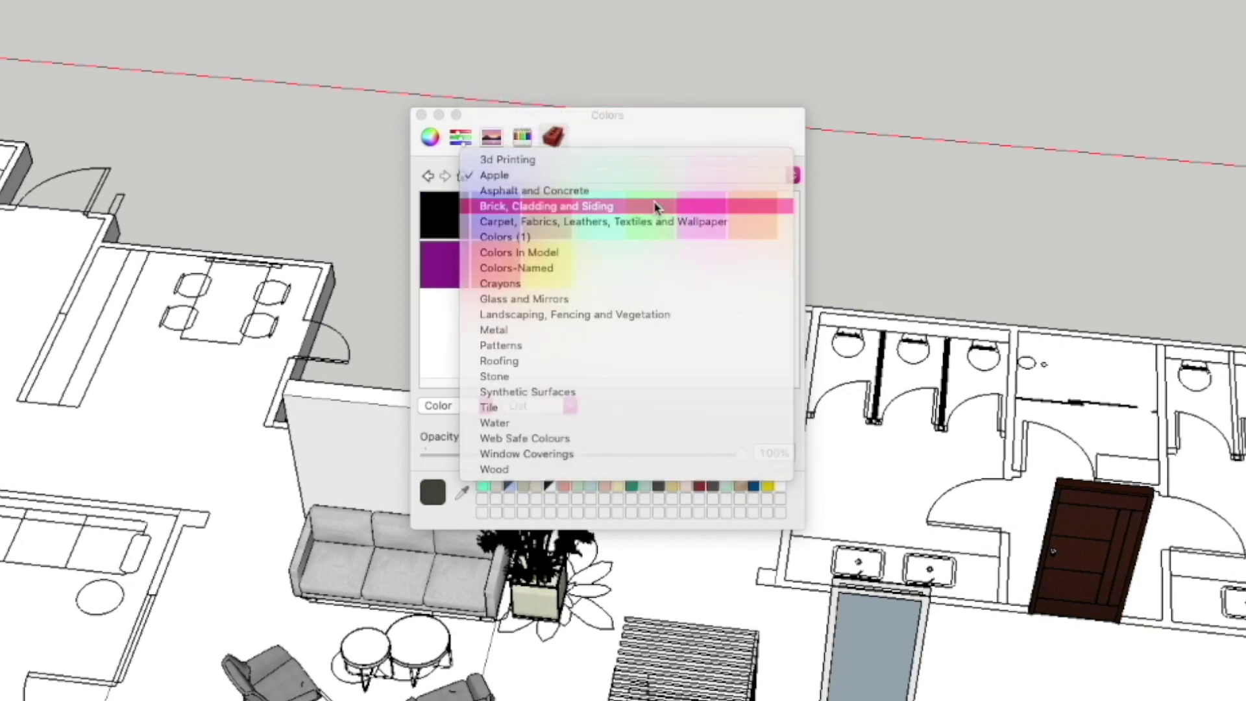
pyautogui.click(656, 206)
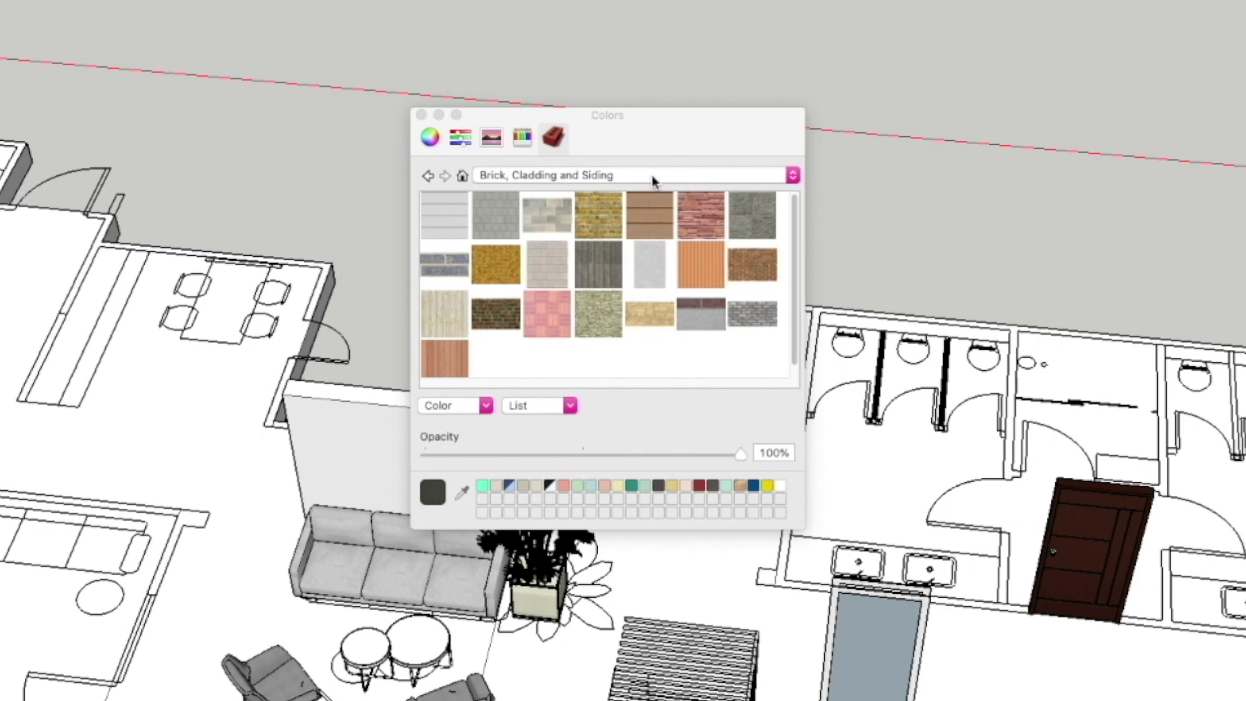
# - Open the Patterns material collection and look through its textures
pyautogui.click(653, 176)
pyautogui.click(636, 318)
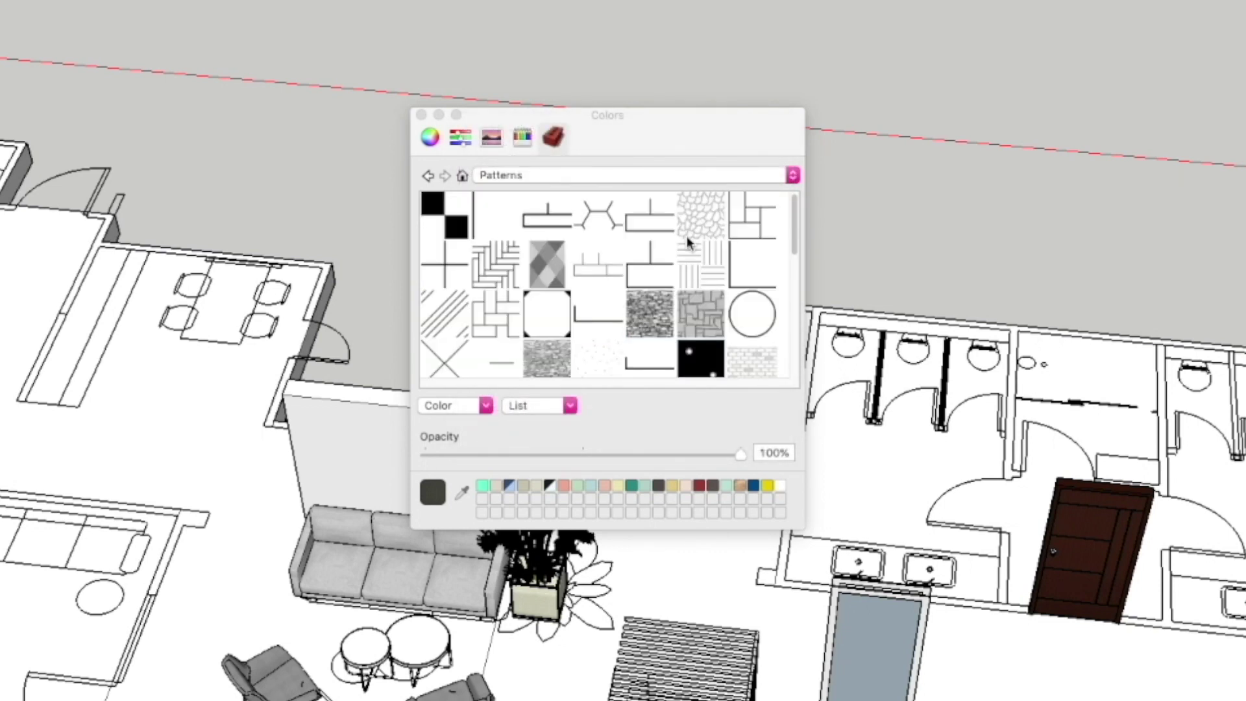
pyautogui.scroll(-5, 637, 302)
pyautogui.scroll(-2, 629, 321)
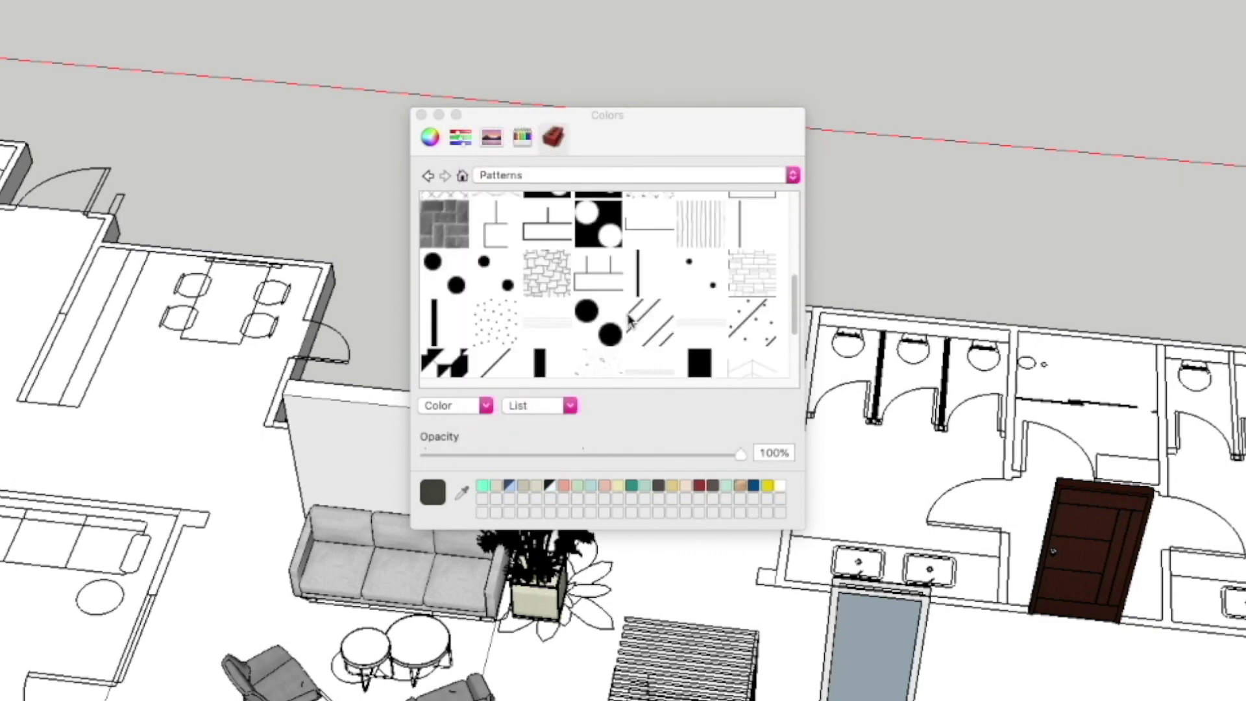
pyautogui.scroll(-3, 630, 318)
# - View the Tile, Wood and Crayons material collections one after another
pyautogui.click(603, 178)
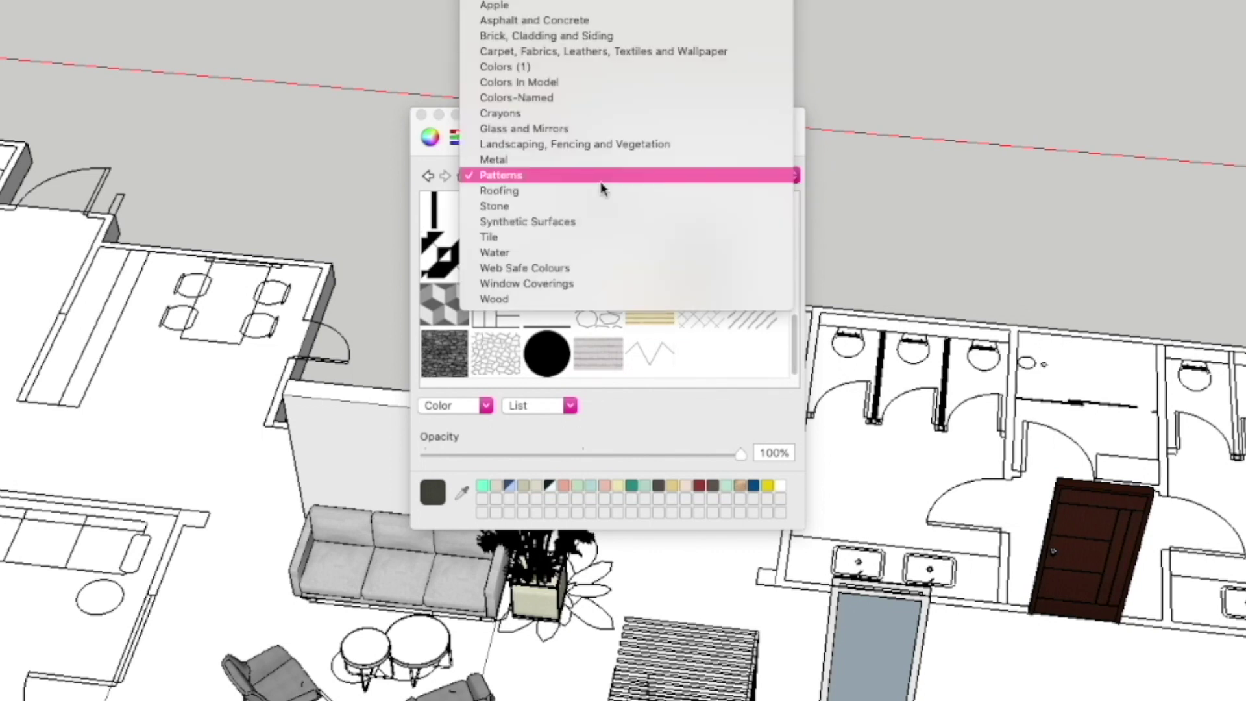
pyautogui.click(592, 236)
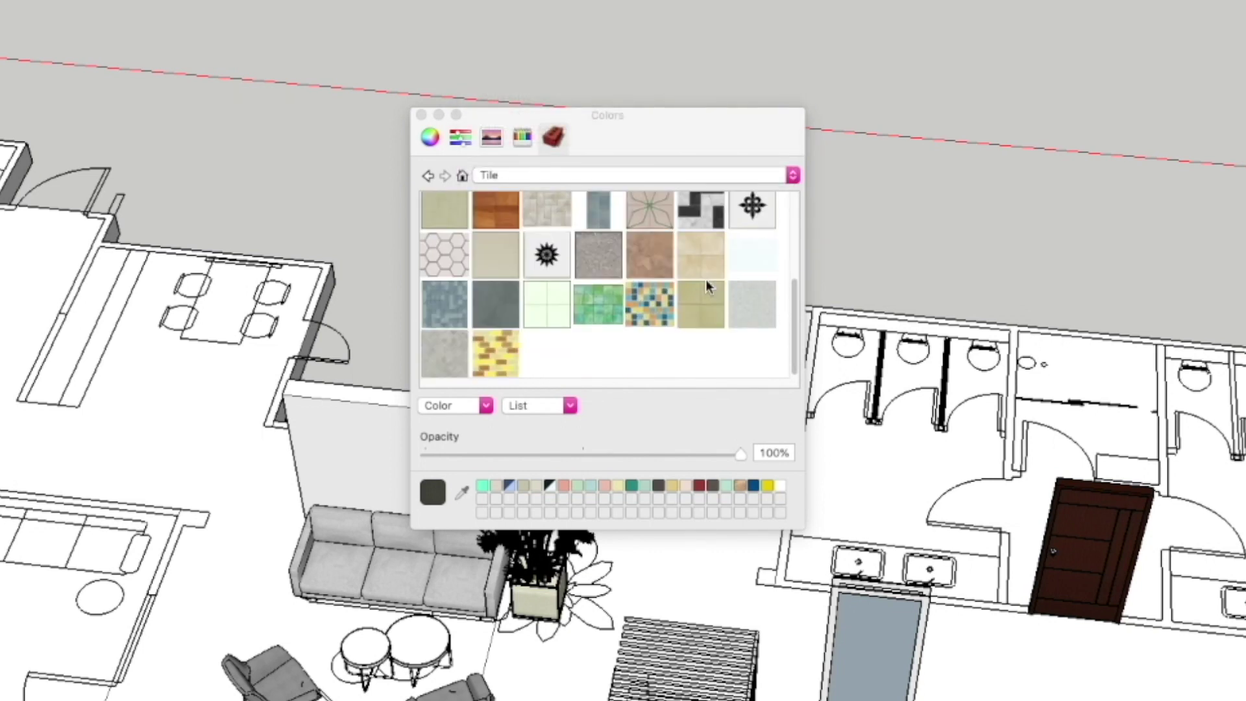
pyautogui.click(638, 177)
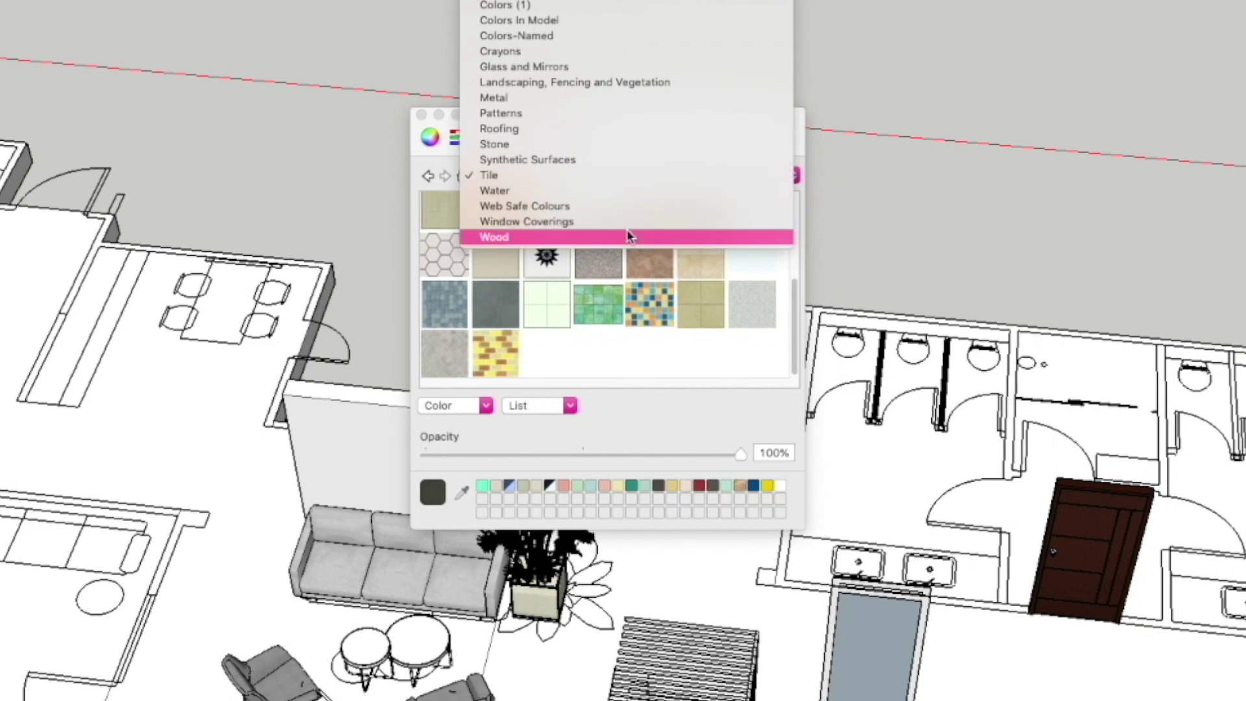
pyautogui.click(628, 236)
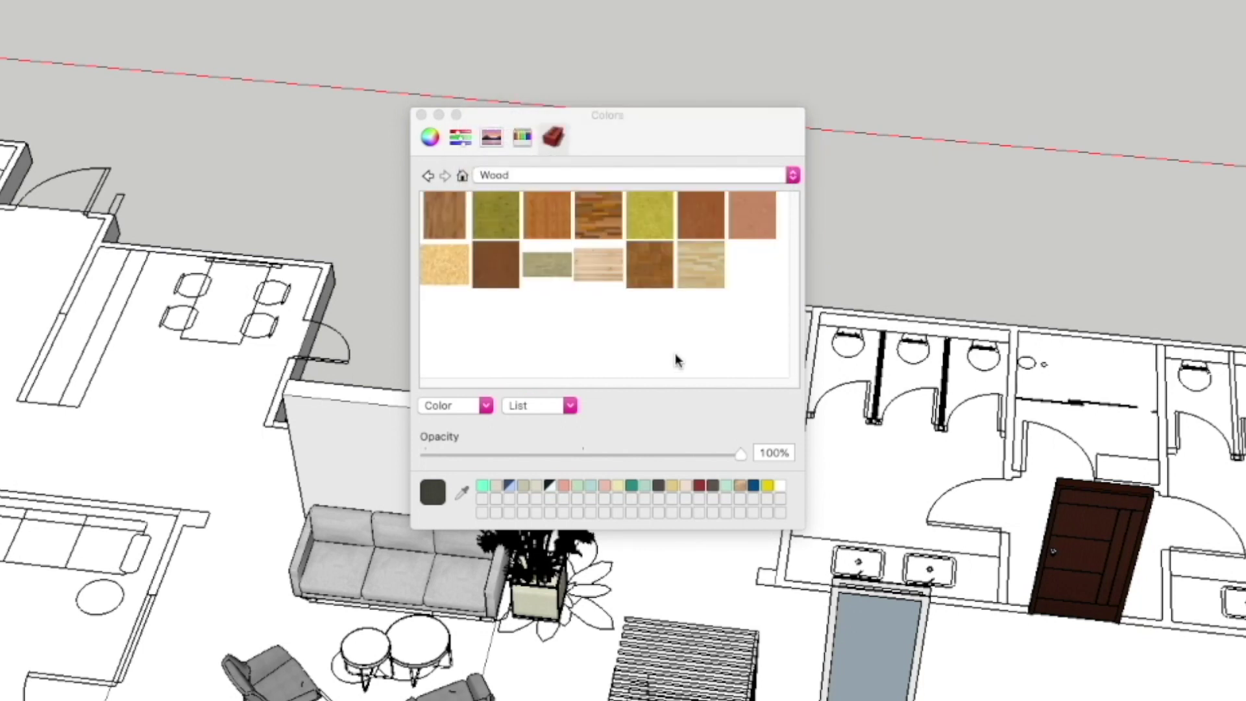
pyautogui.click(709, 174)
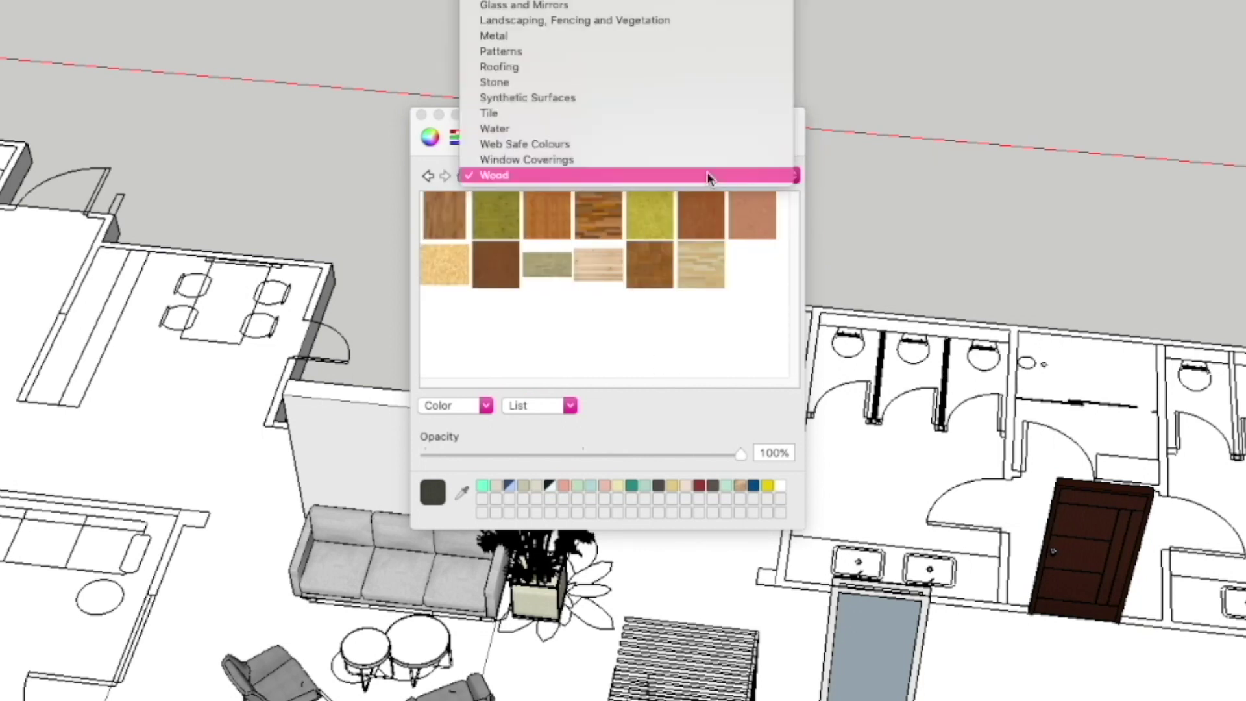
pyautogui.click(678, 7)
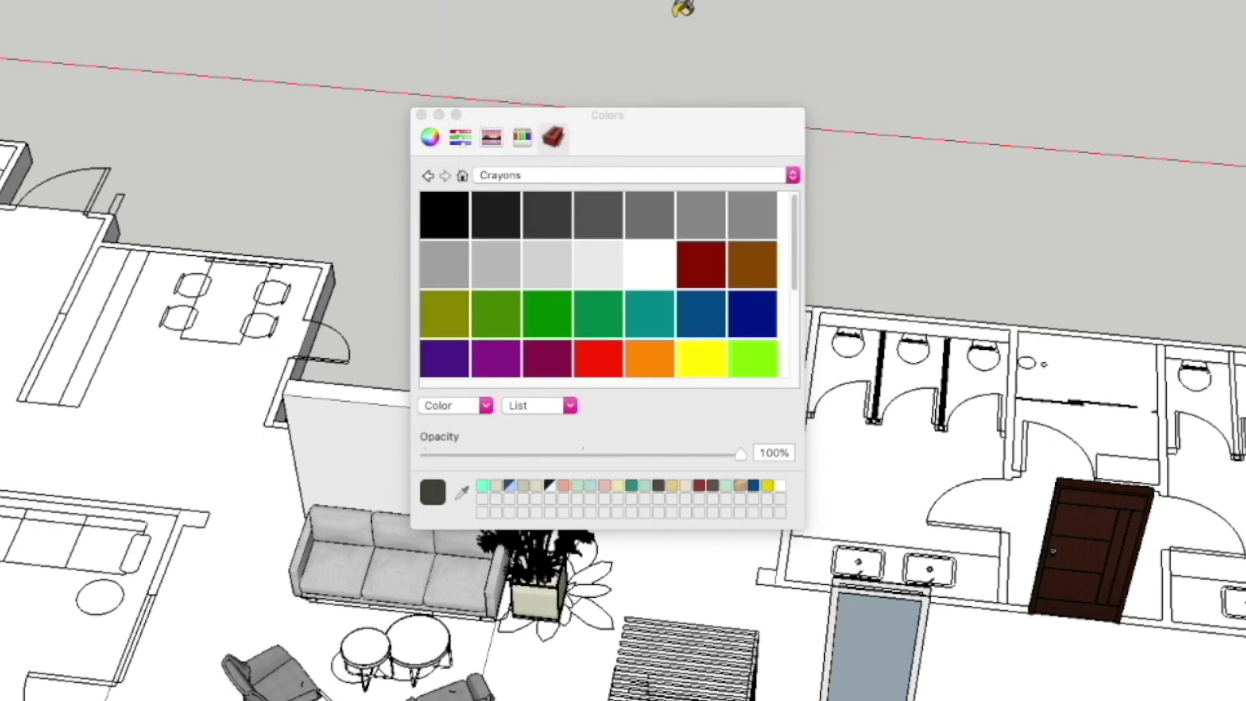
# - Return to the Colors In Model collection and look through the materials already used in the model
pyautogui.click(772, 179)
pyautogui.click(756, 224)
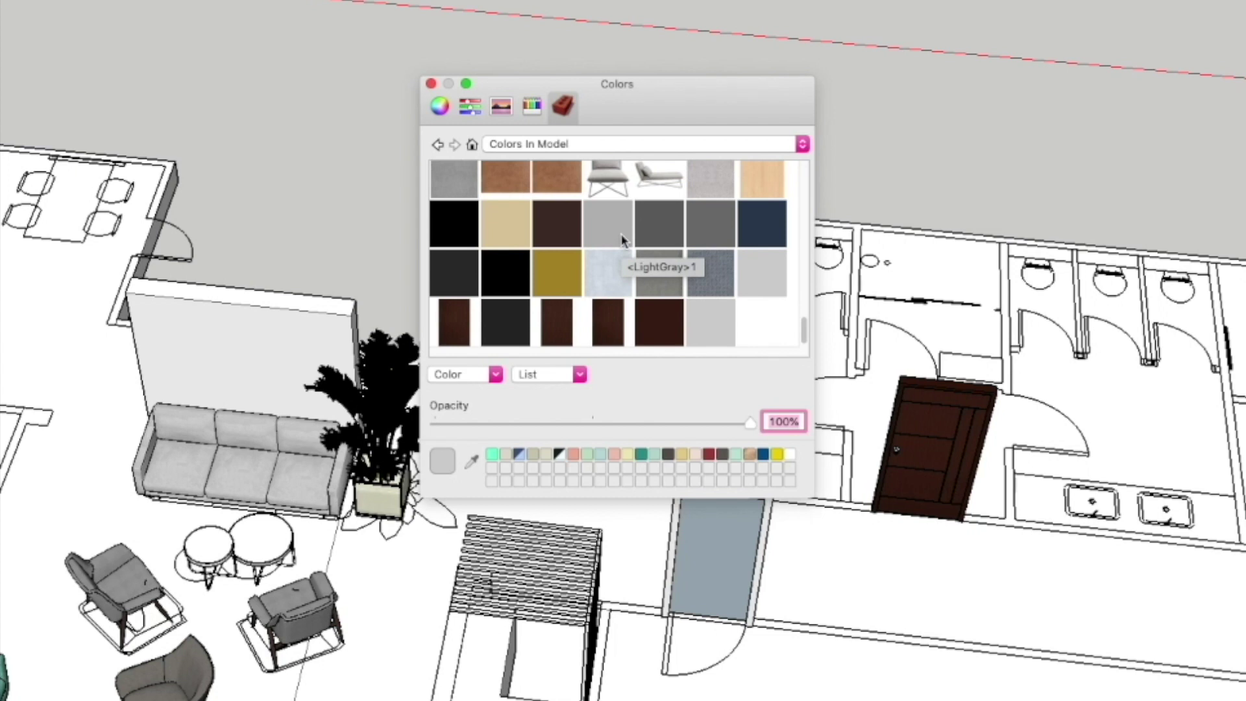
pyautogui.scroll(2, 634, 296)
pyautogui.scroll(2, 635, 296)
pyautogui.scroll(-3, 634, 297)
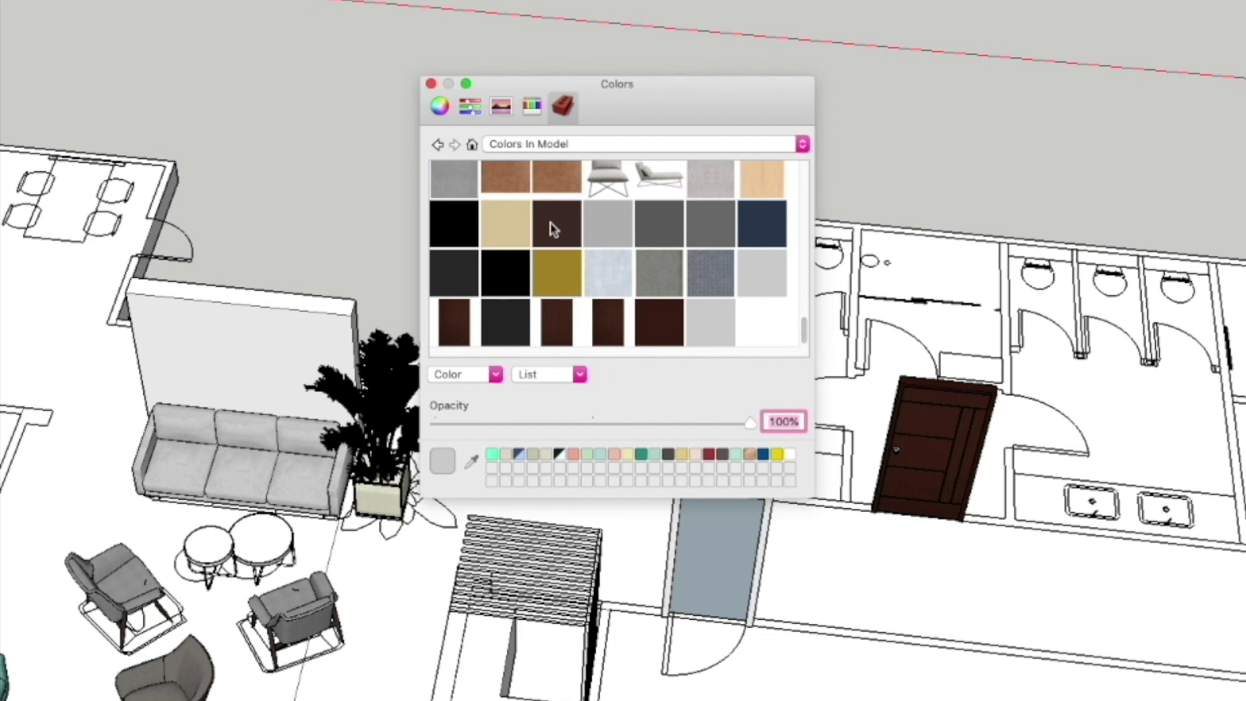
pyautogui.scroll(5, 661, 261)
pyautogui.scroll(4, 672, 260)
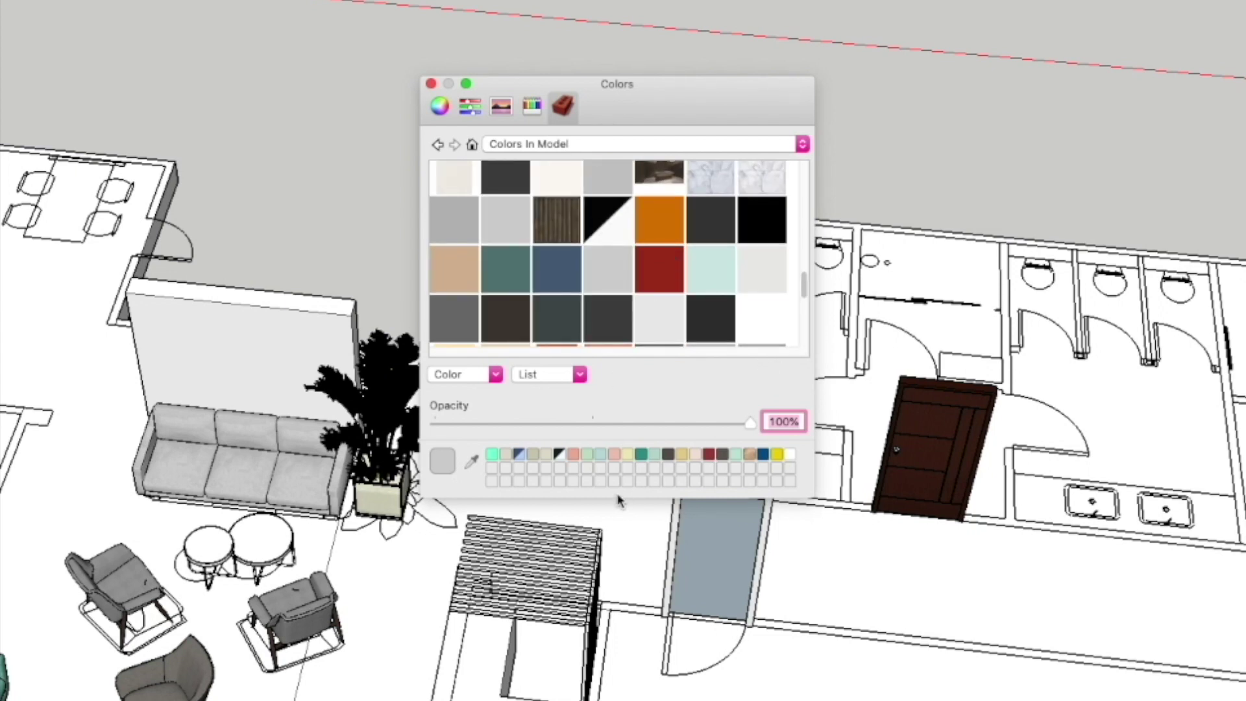
# - Enlarge the materials window and look through the last materials of the Colors In Model collection
pyautogui.moveTo(602, 614); pyautogui.dragTo(602, 636)
pyautogui.scroll(-5, 717, 375)
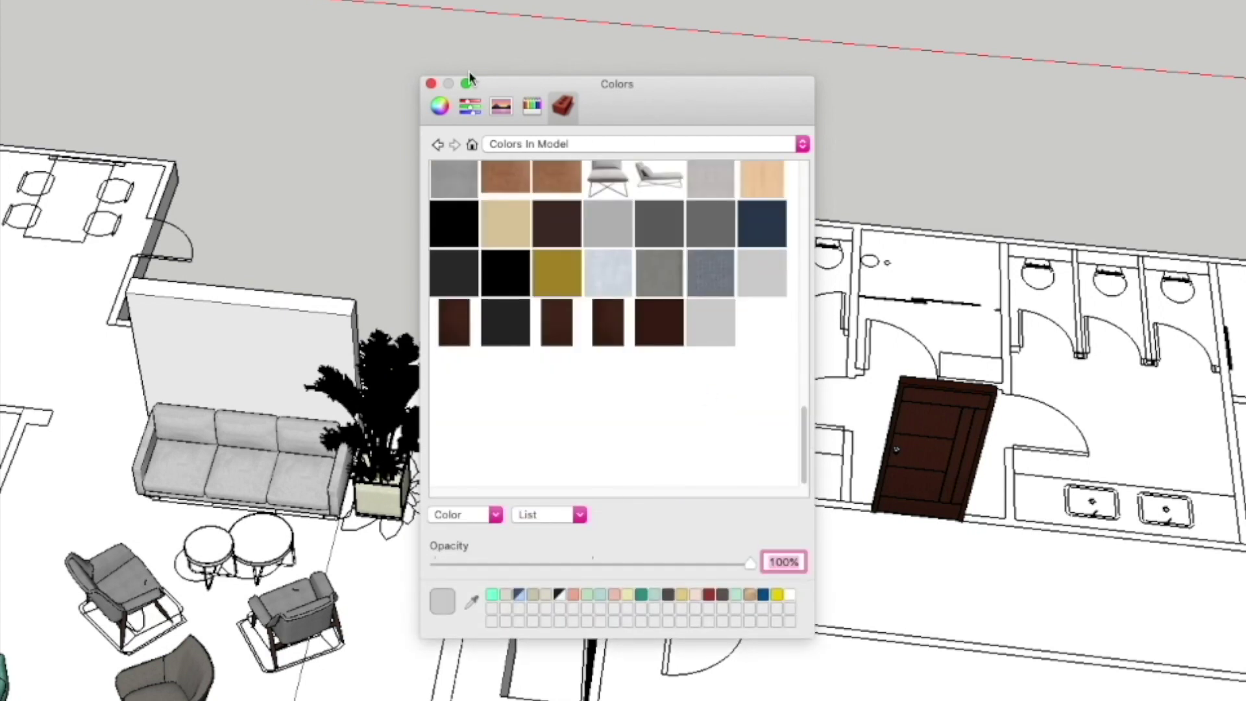
pyautogui.click(539, 144)
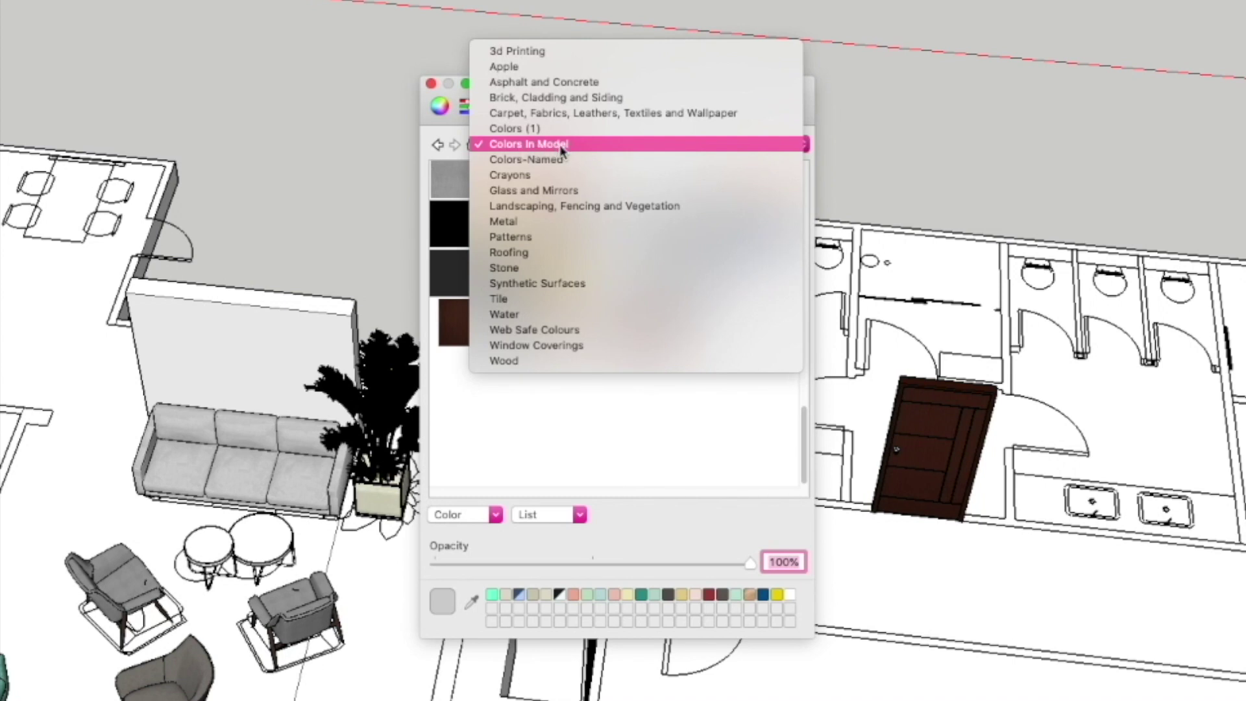
pyautogui.click(646, 425)
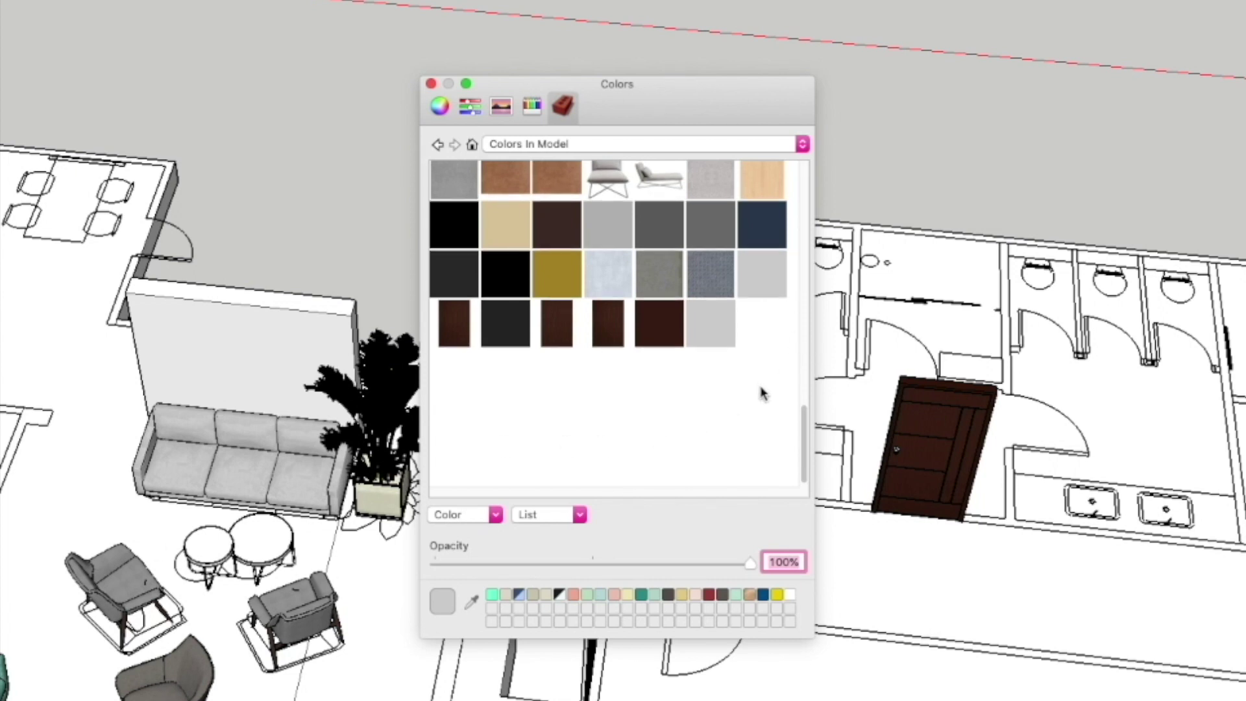
# - Duplicate the 83120 chair material in the Colors In Model collection, keeping the suggested name "83120 copy"
pyautogui.click(608, 188)
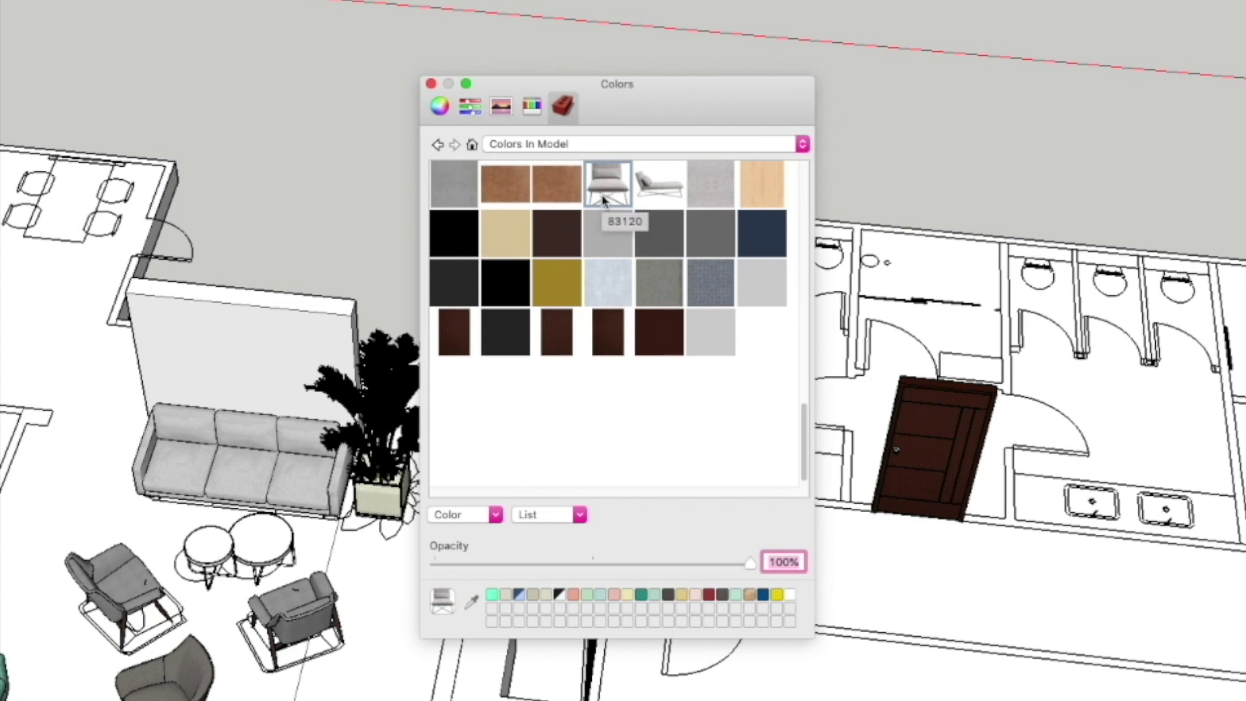
pyautogui.rightClick(603, 195)
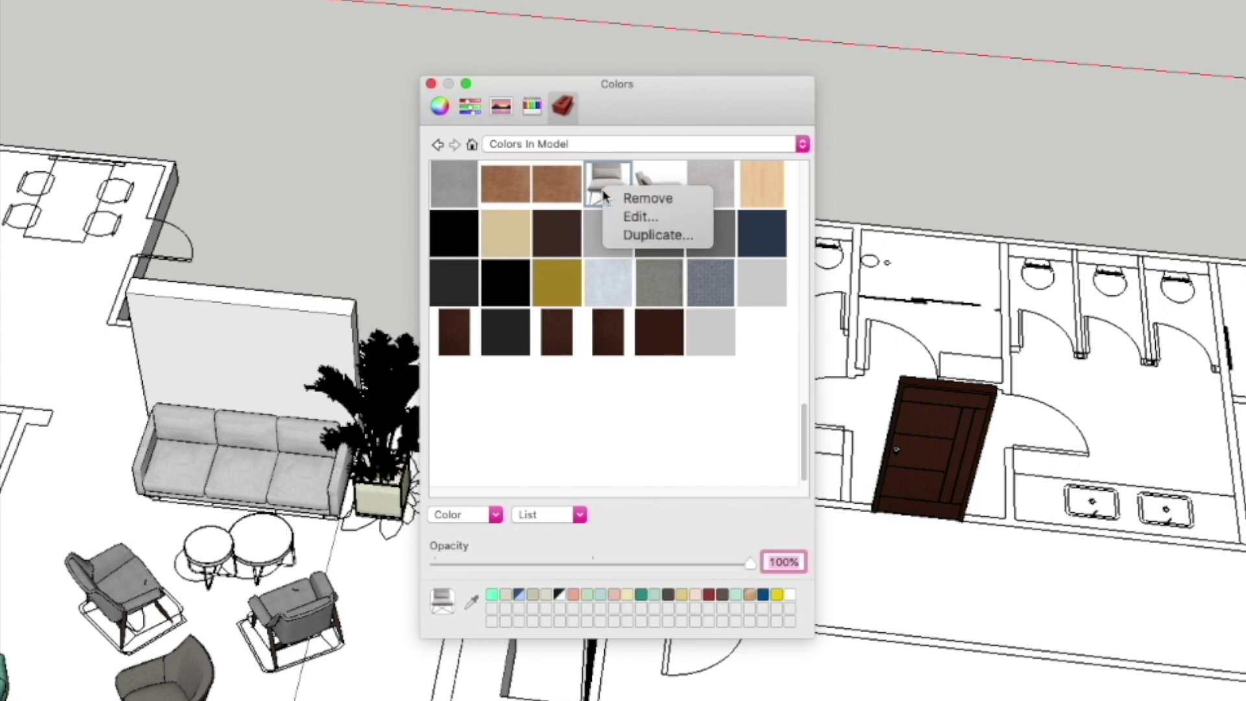
pyautogui.click(639, 237)
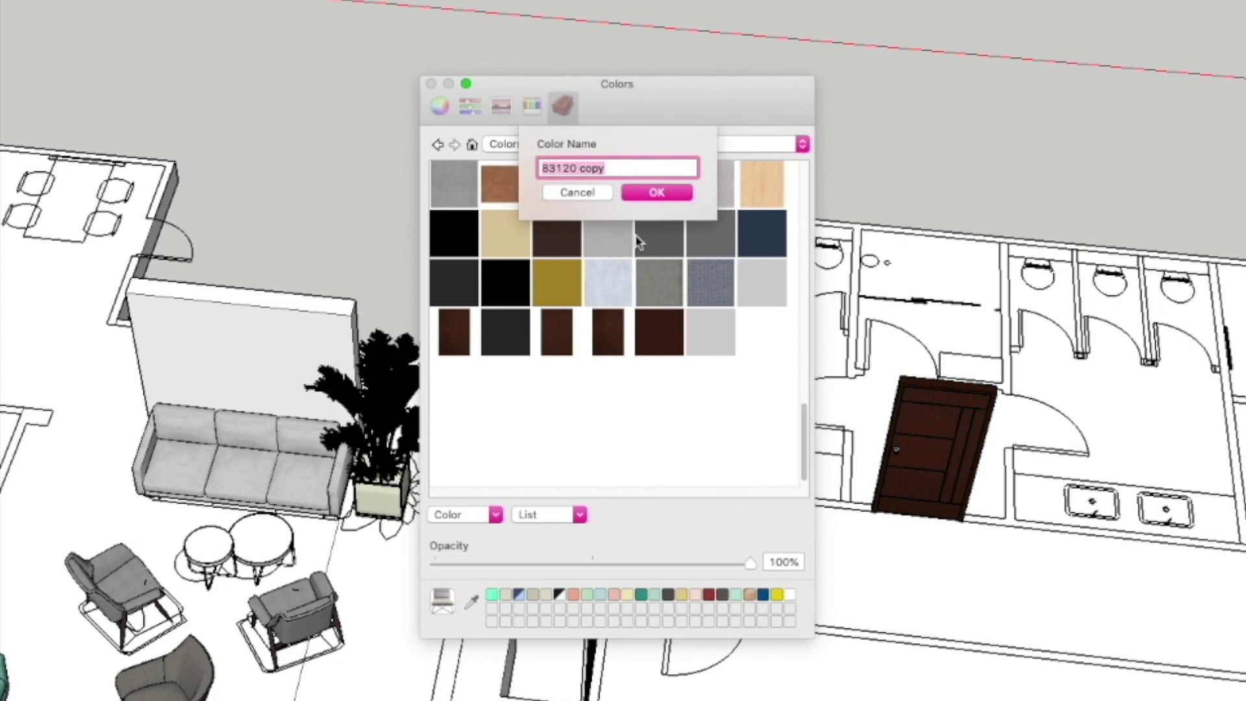
pyautogui.click(656, 193)
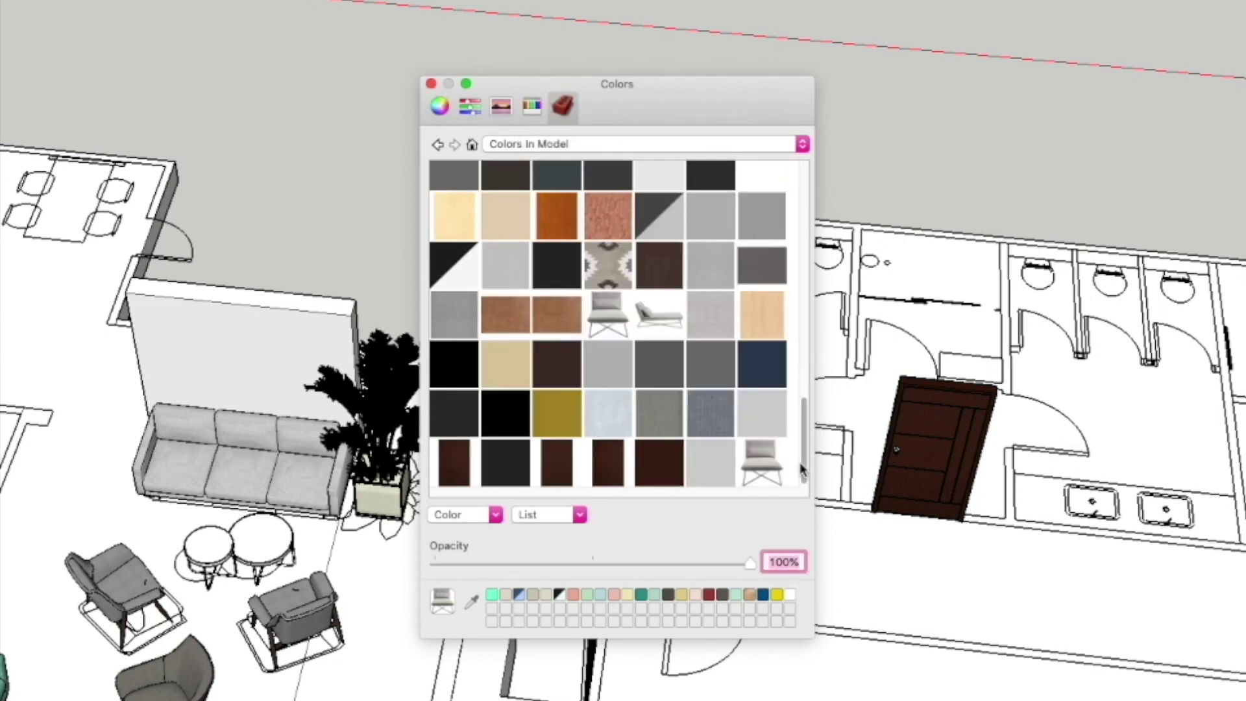
# - Open the 83120 copy material for editing and examine its name, size and texture options
pyautogui.click(758, 462)
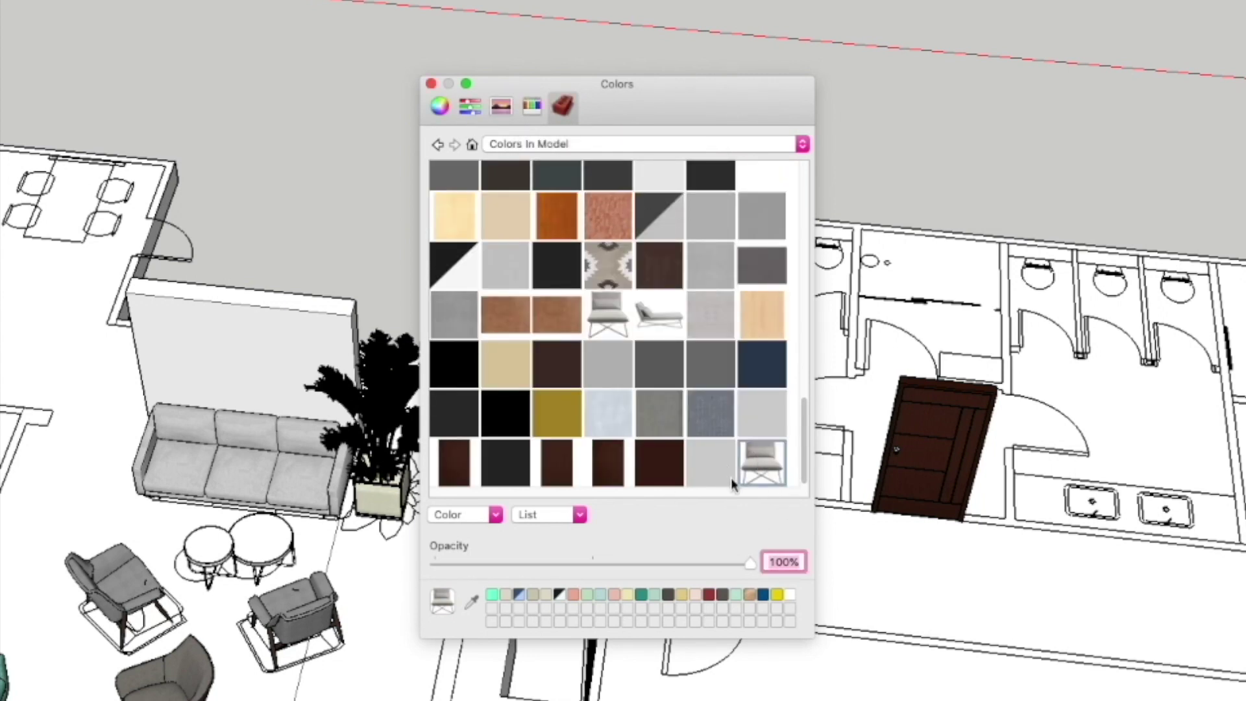
pyautogui.rightClick(764, 467)
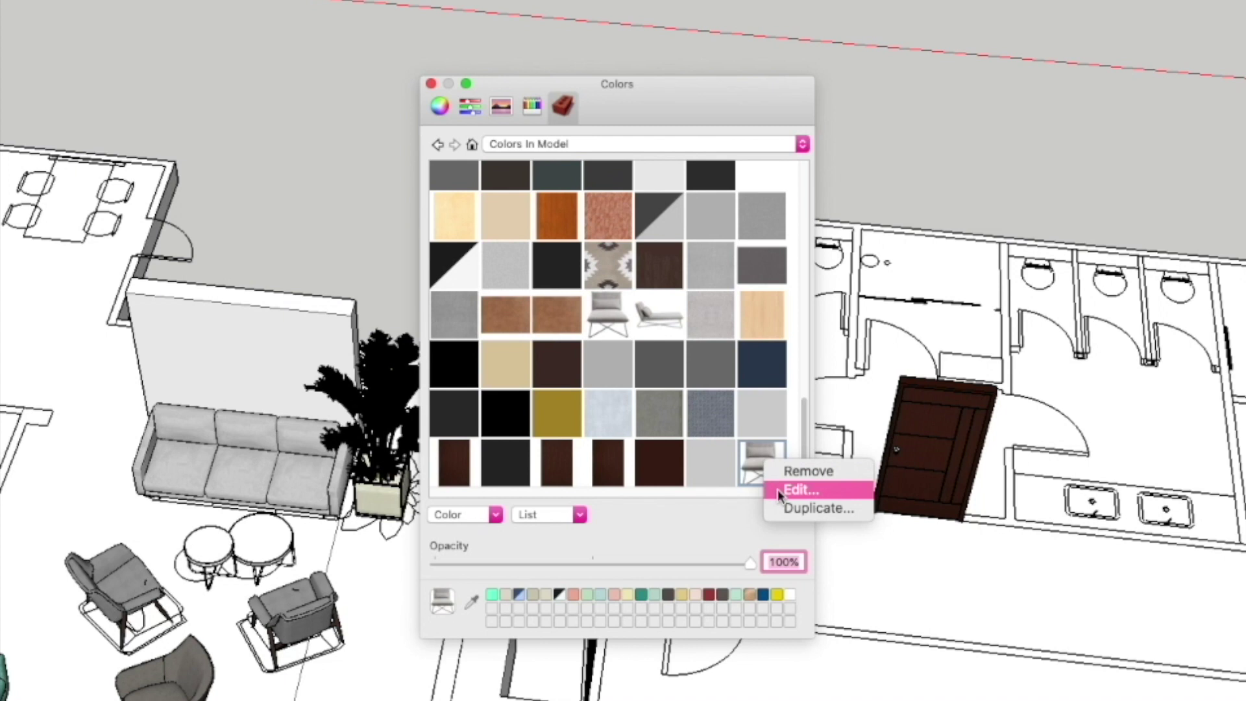
pyautogui.click(778, 489)
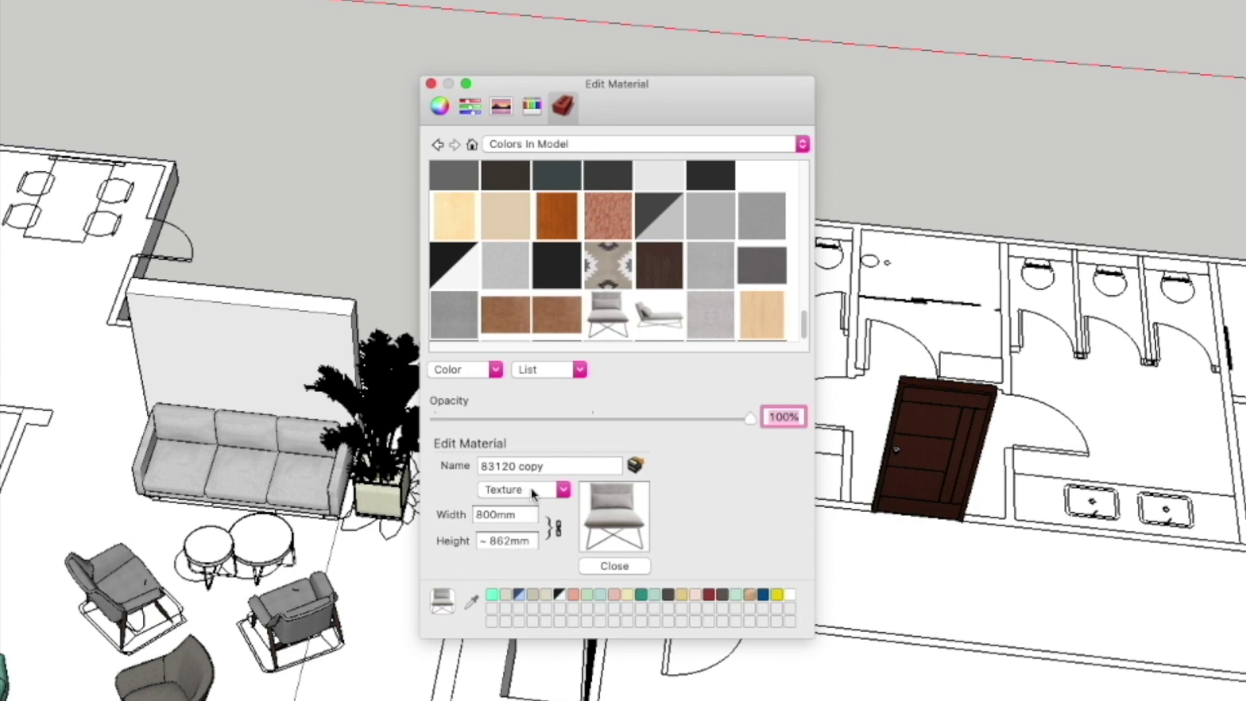
pyautogui.click(523, 514)
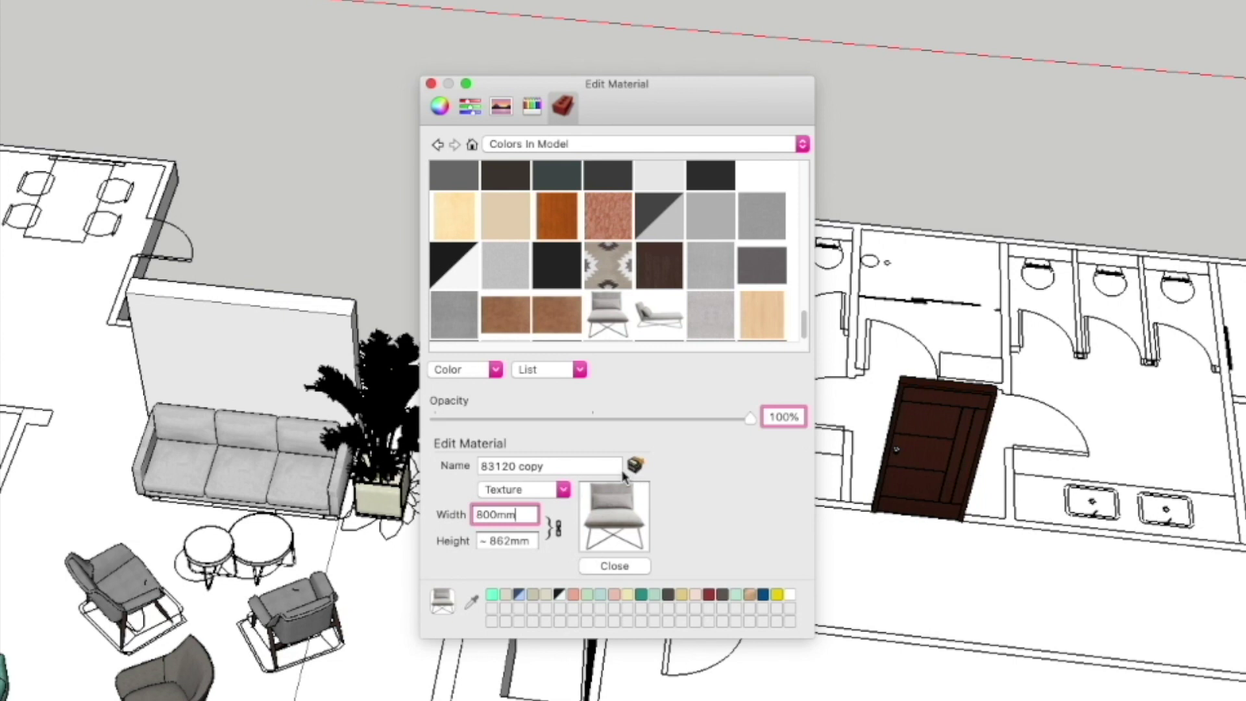
pyautogui.click(549, 468)
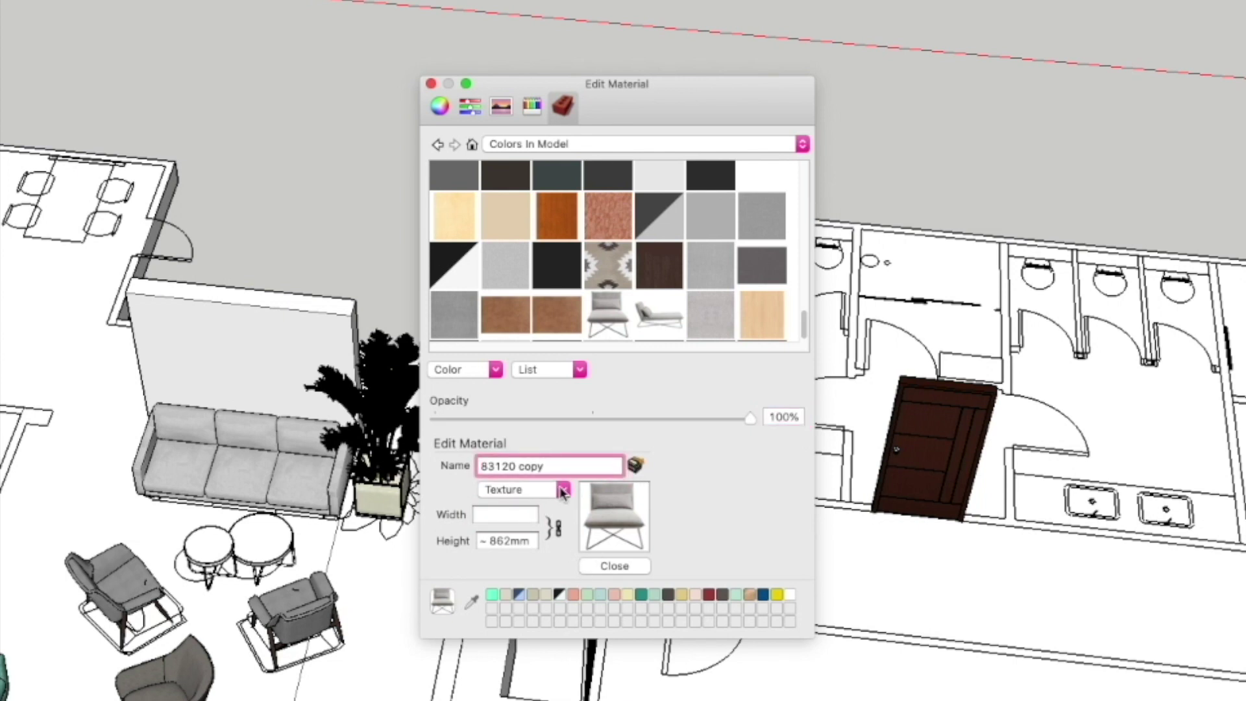
pyautogui.click(562, 491)
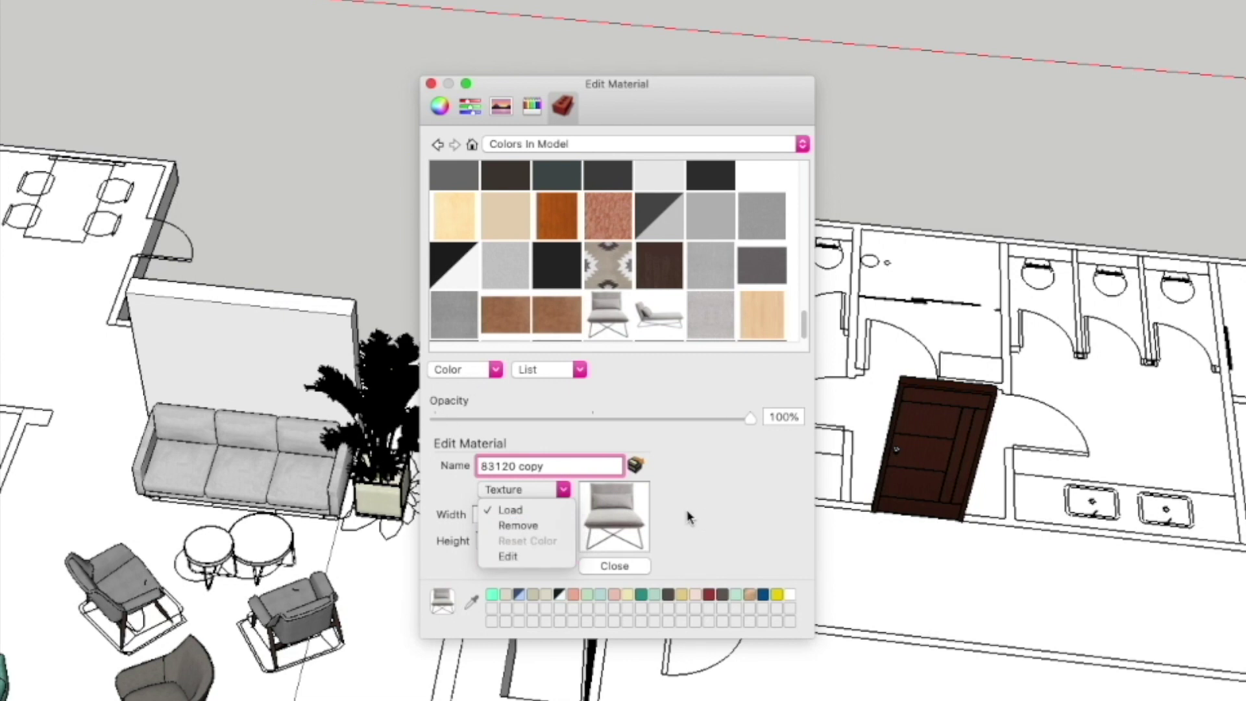
pyautogui.click(672, 474)
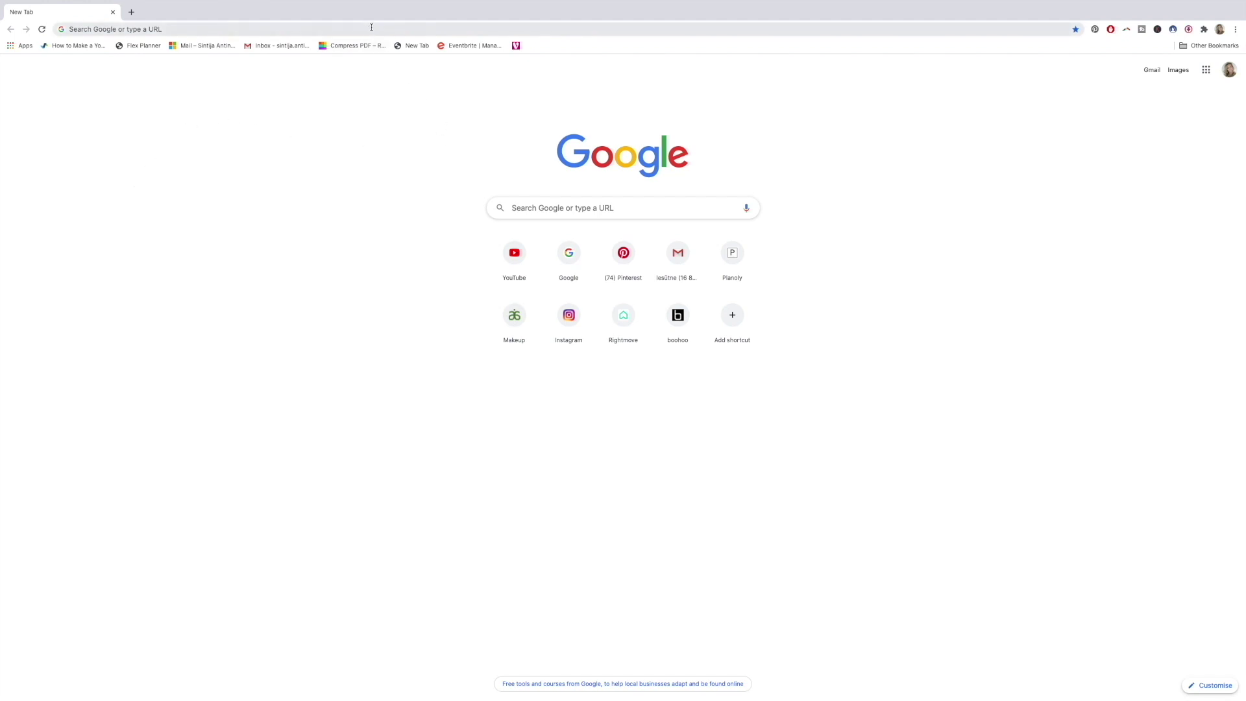
# - Switch to Chrome and search Google for images of "geometric fabric brown"
pyautogui.click(544, 207)
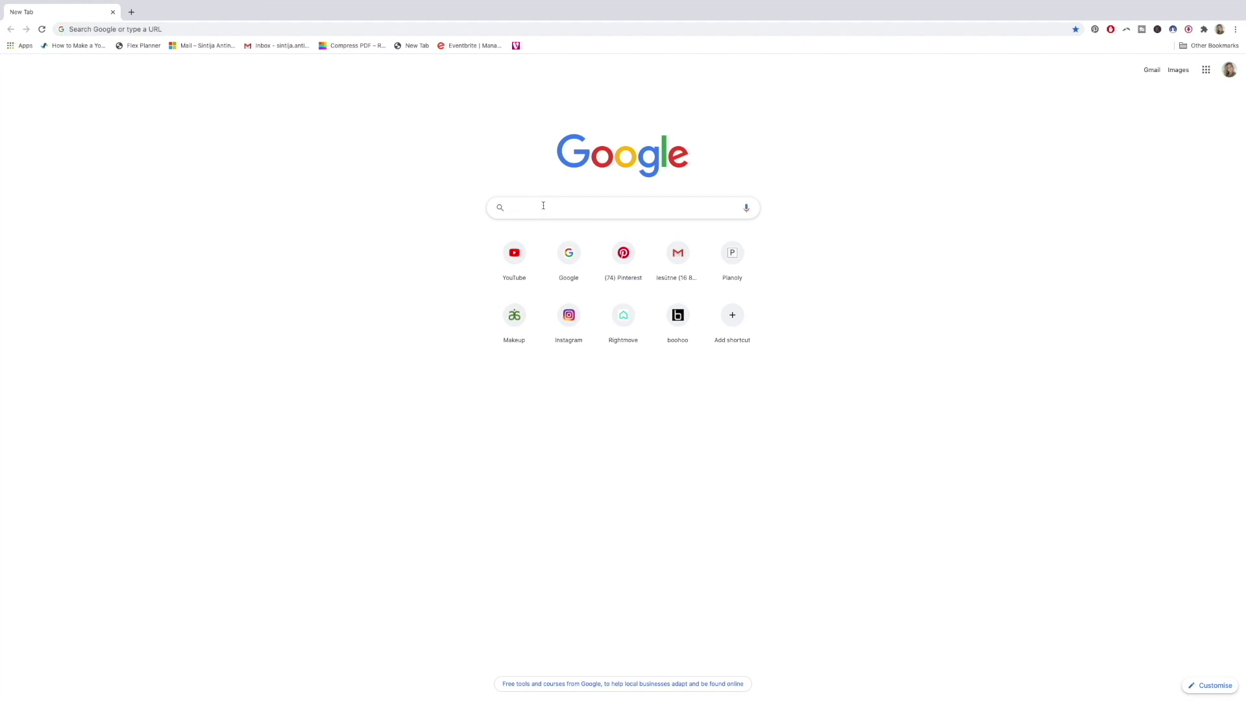
pyautogui.write('geome')
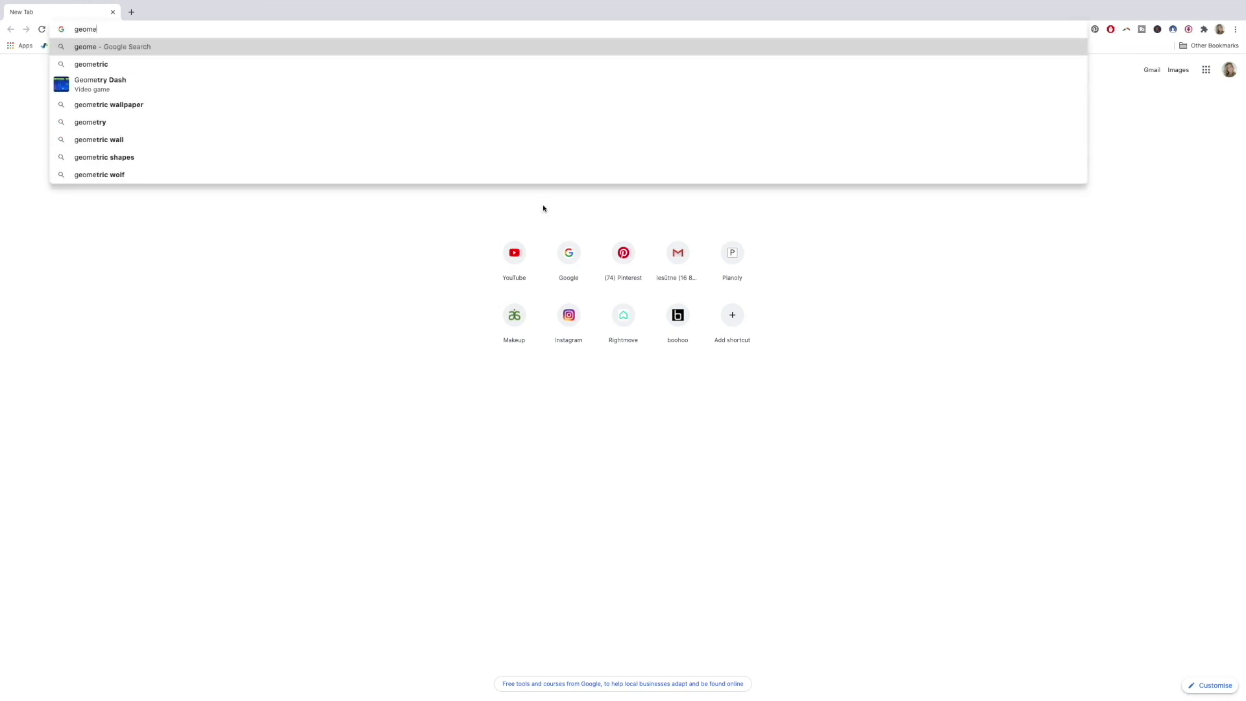
pyautogui.write('tric fabric ')
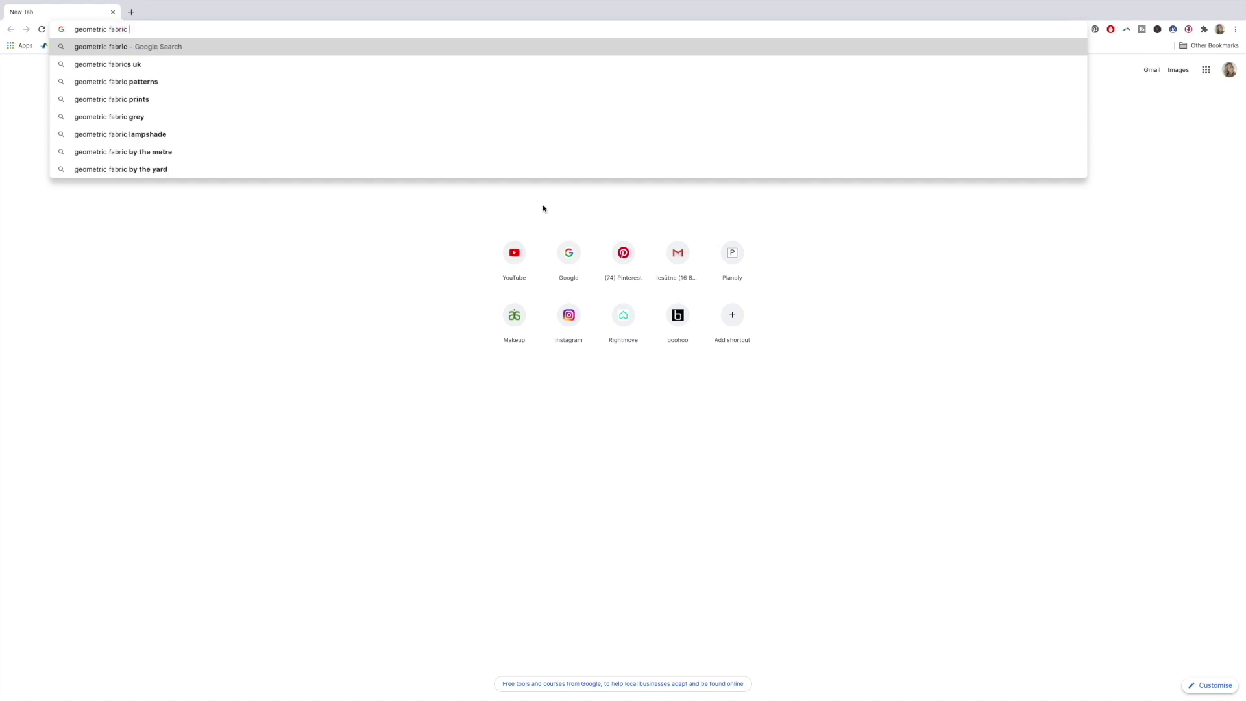
pyautogui.write('brown')
pyautogui.press('Return')
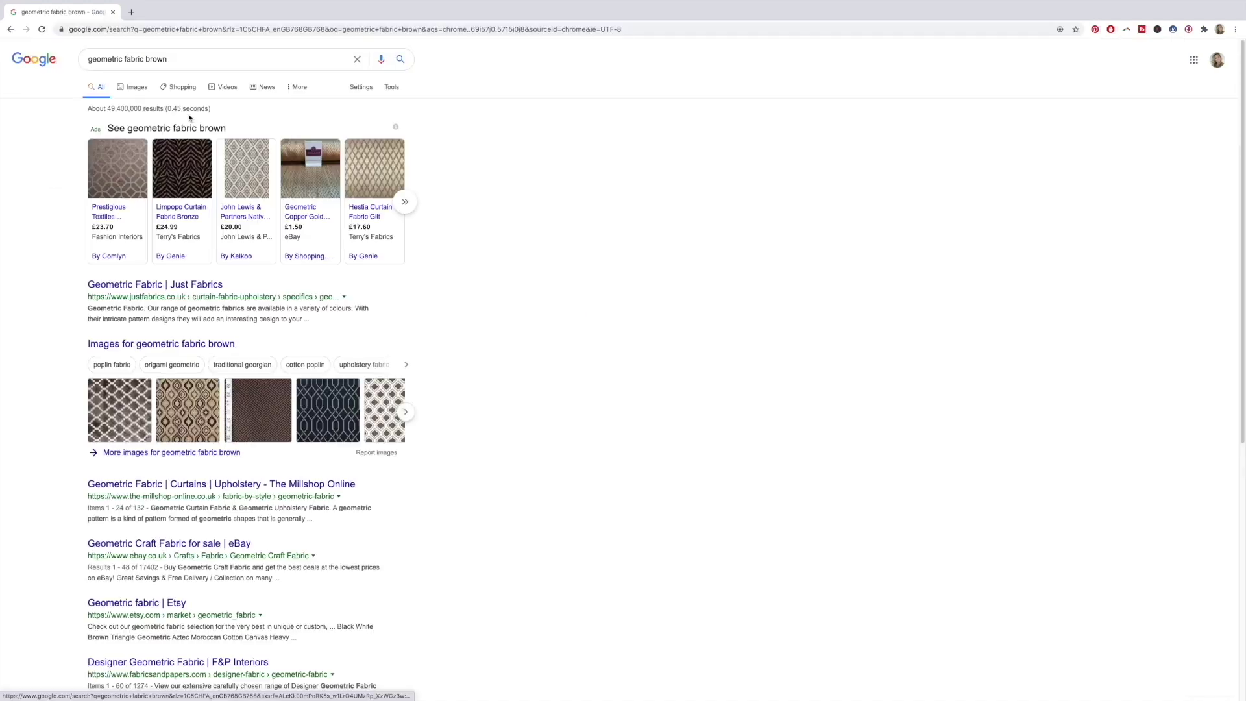
pyautogui.click(141, 91)
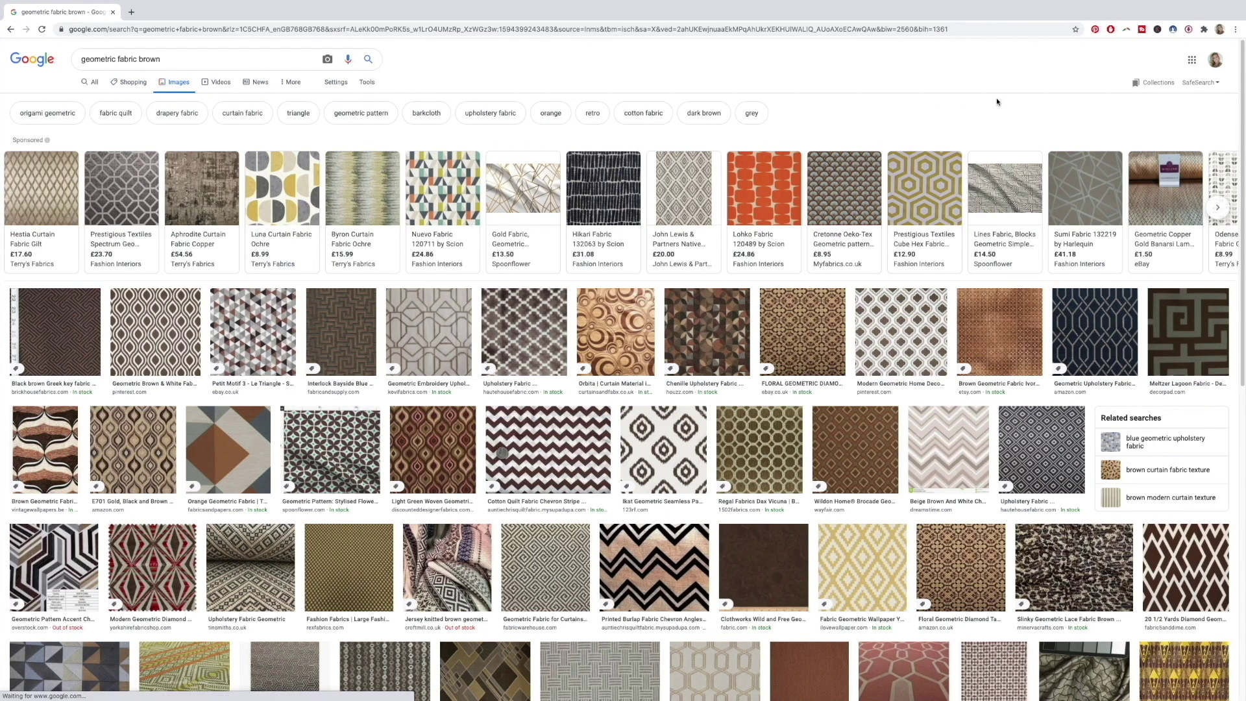
# - Look through the fabric image results and open the yellow and white geometric wallpaper from I Love Wallpaper
pyautogui.scroll(-5, 996, 97)
pyautogui.scroll(-6, 997, 100)
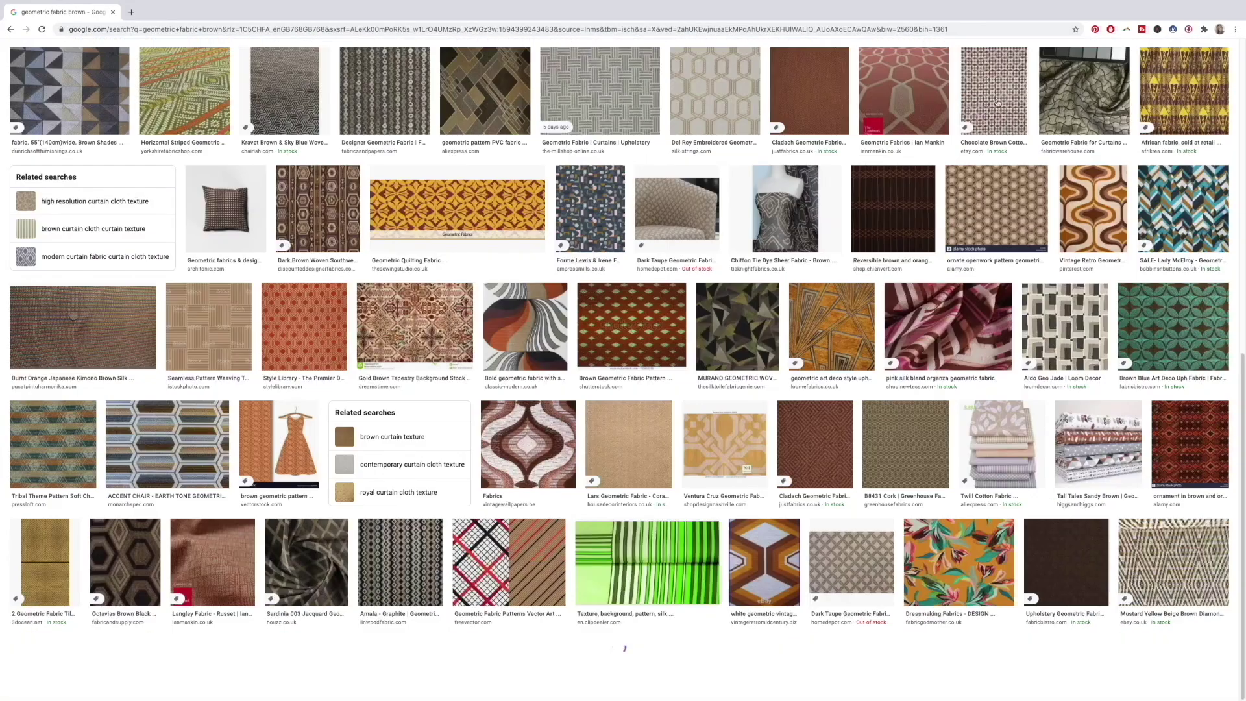
pyautogui.scroll(15, 997, 101)
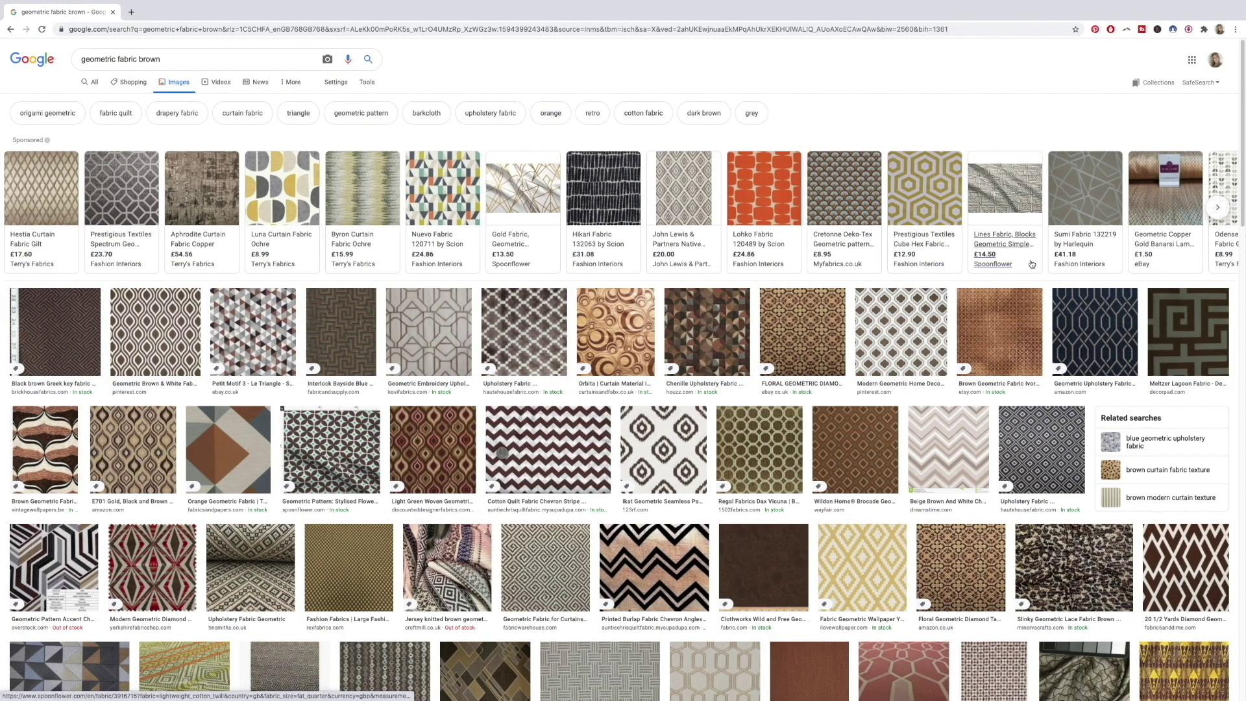
pyautogui.scroll(-4, 1032, 265)
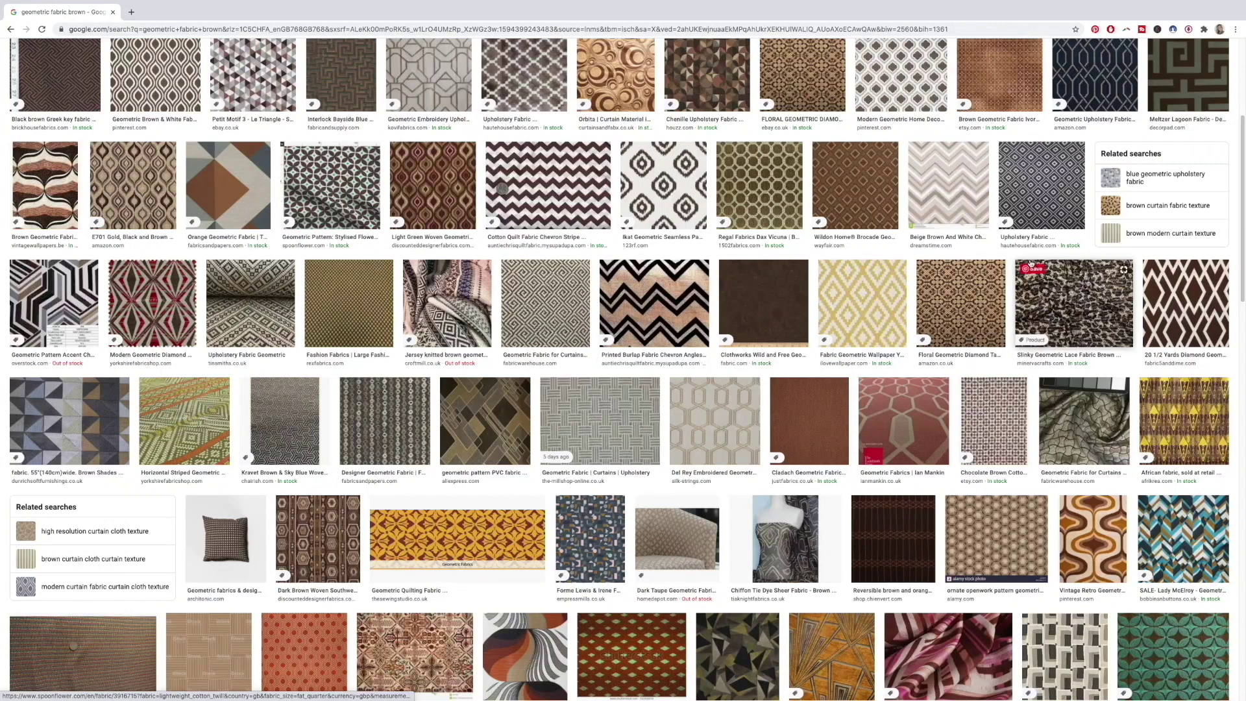
pyautogui.click(850, 309)
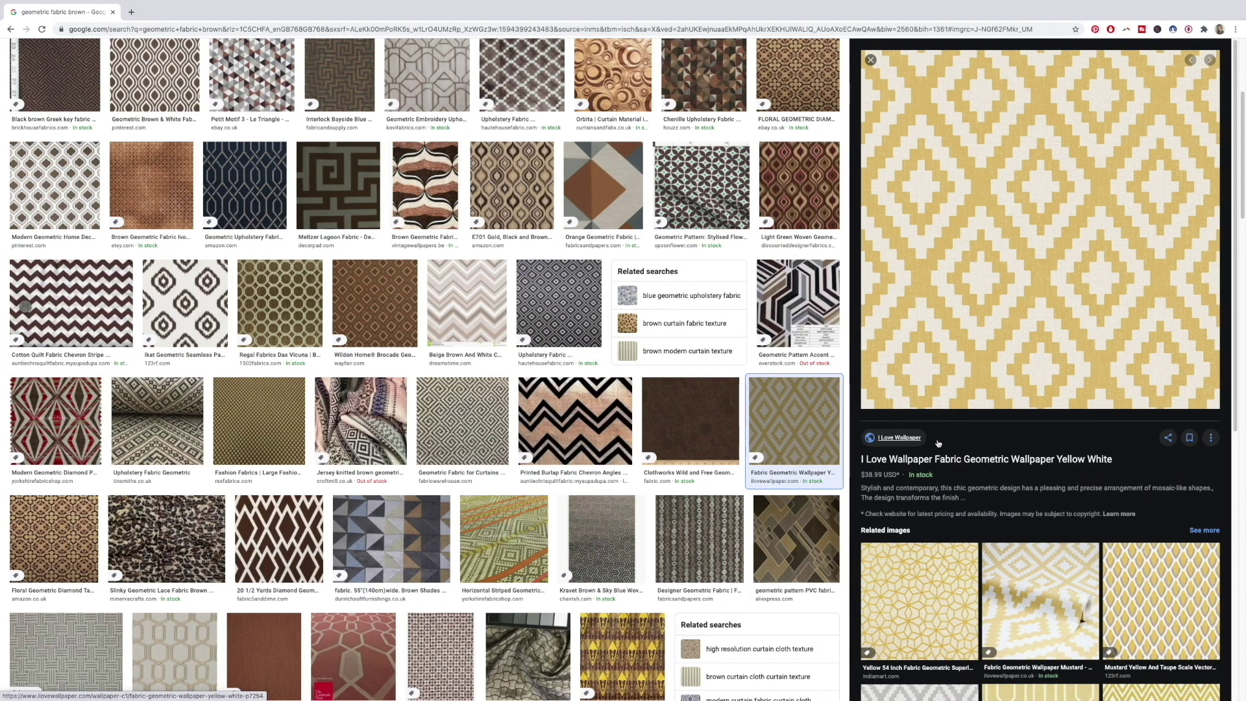
# - Start saving the enlarged wallpaper image and create a new folder named Textures inside 3D COURSE FILES for it
pyautogui.rightClick(919, 295)
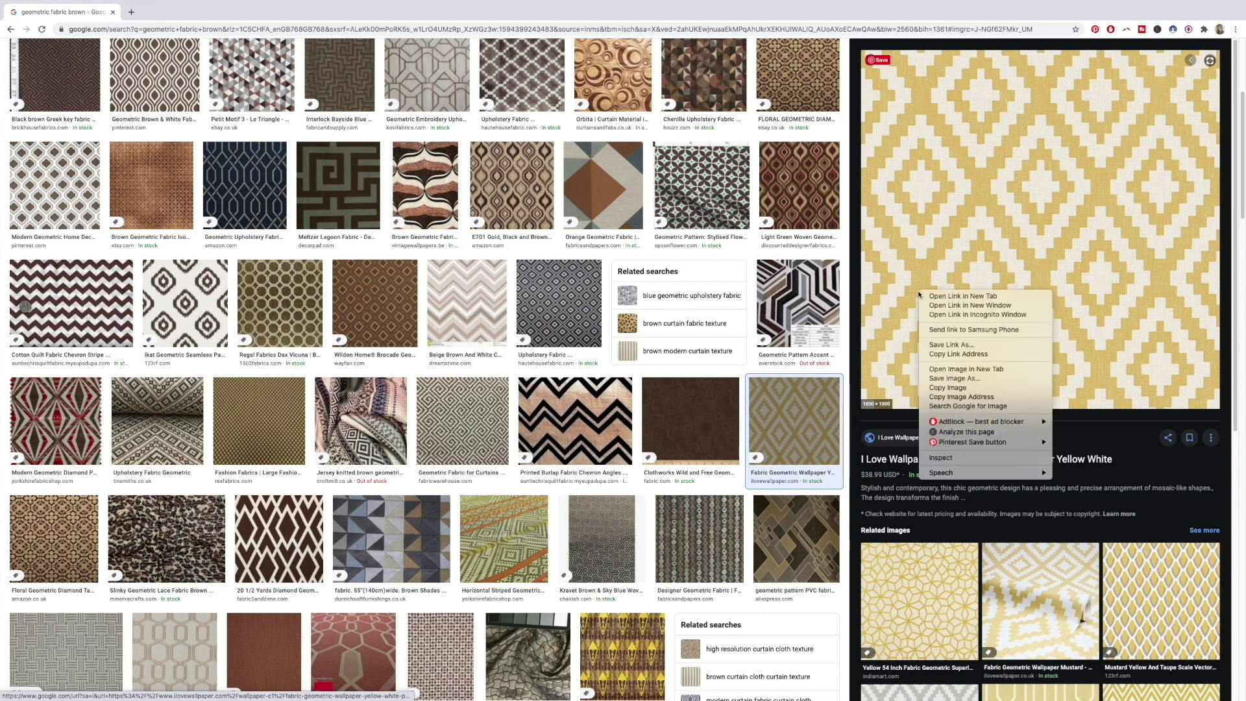
pyautogui.click(973, 379)
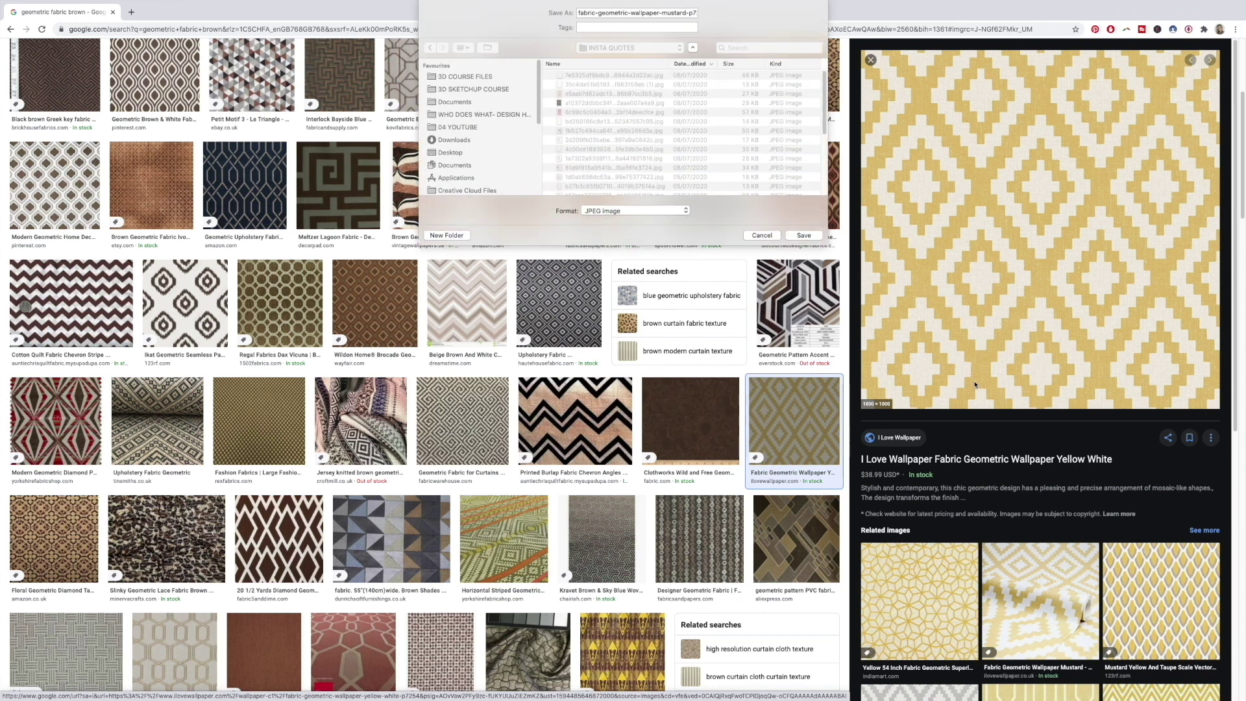
pyautogui.click(474, 81)
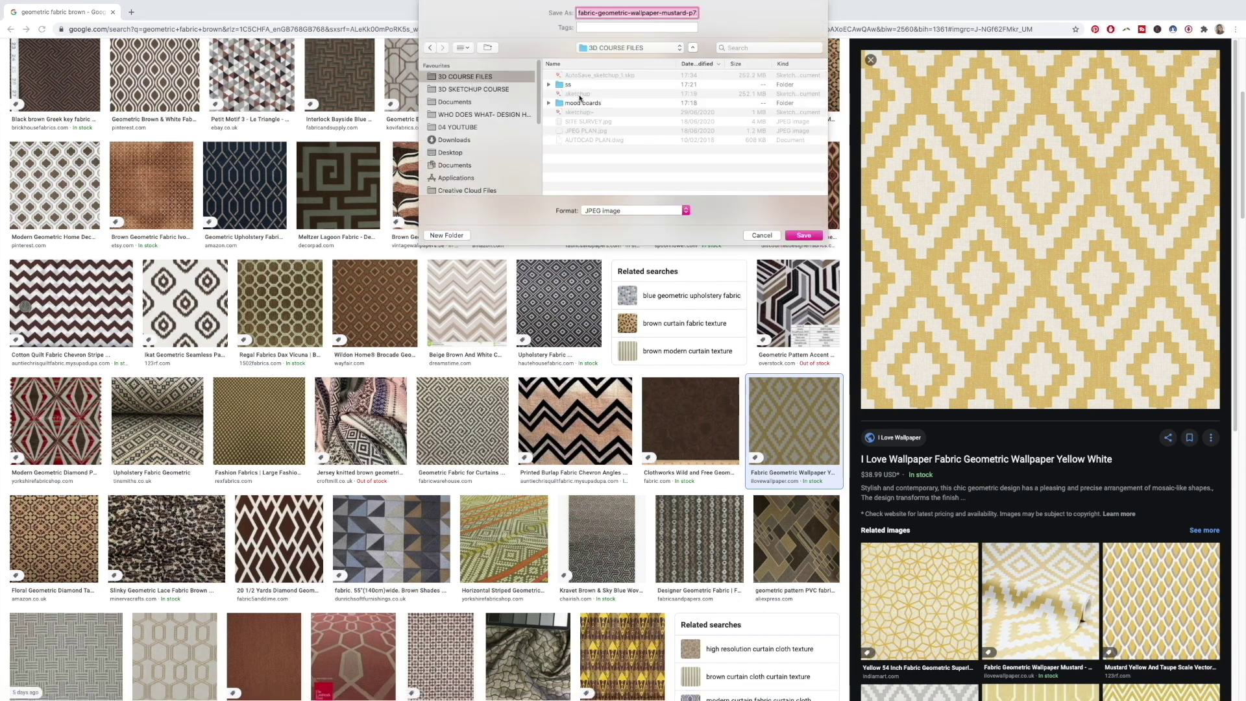
pyautogui.click(591, 168)
pyautogui.click(447, 235)
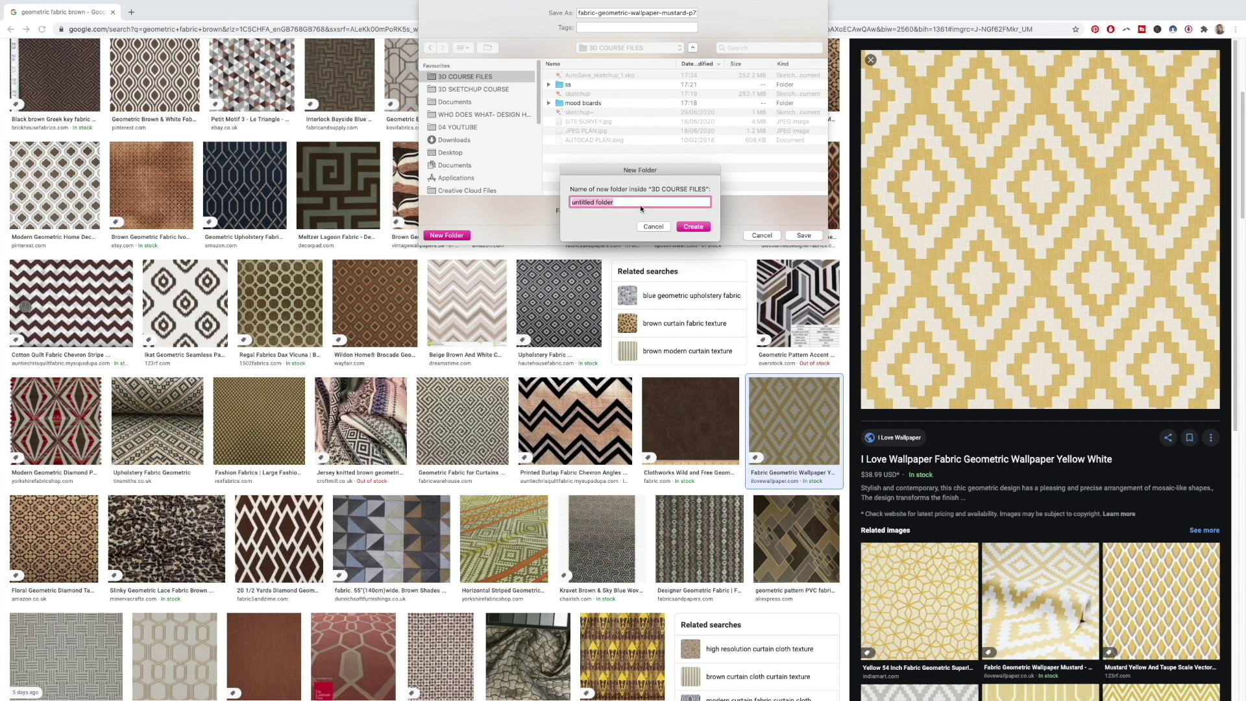
pyautogui.write('text')
pyautogui.click(693, 229)
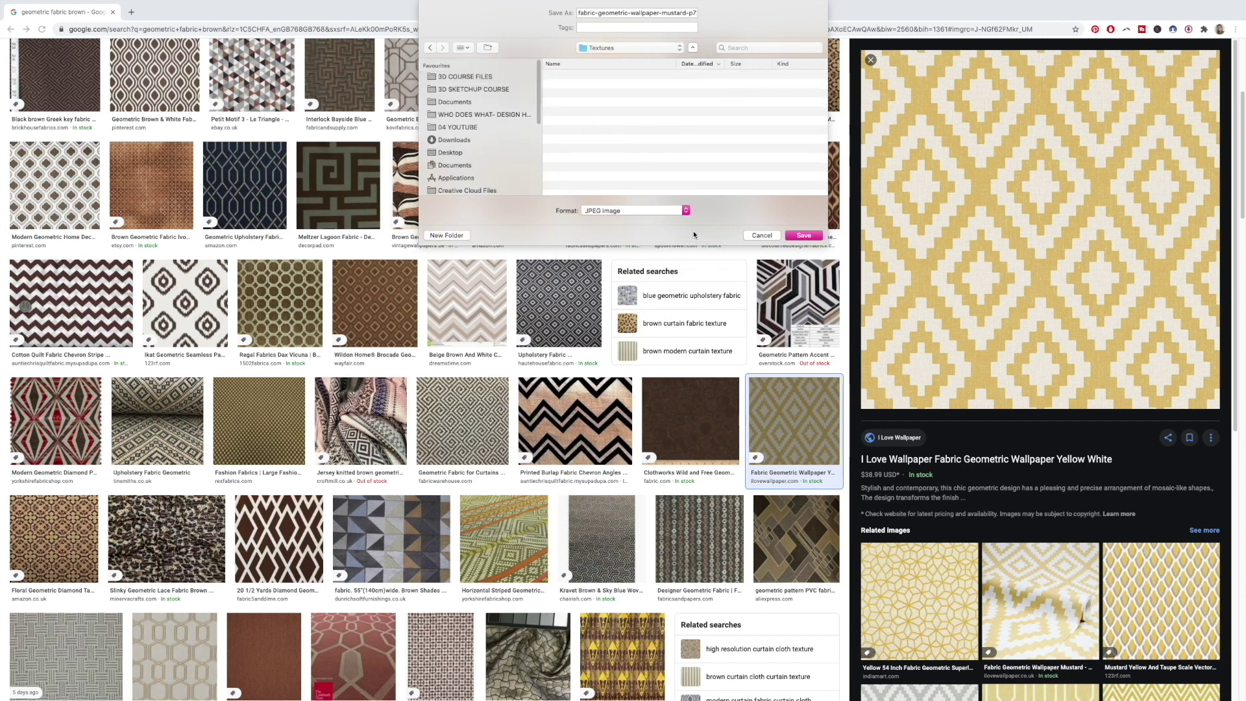
# - Replace the suggested file name with 01 and save the image as a JPEG in the Textures folder
pyautogui.click(605, 13)
pyautogui.moveTo(579, 11); pyautogui.dragTo(746, 19)
pyautogui.press('BackSpace')
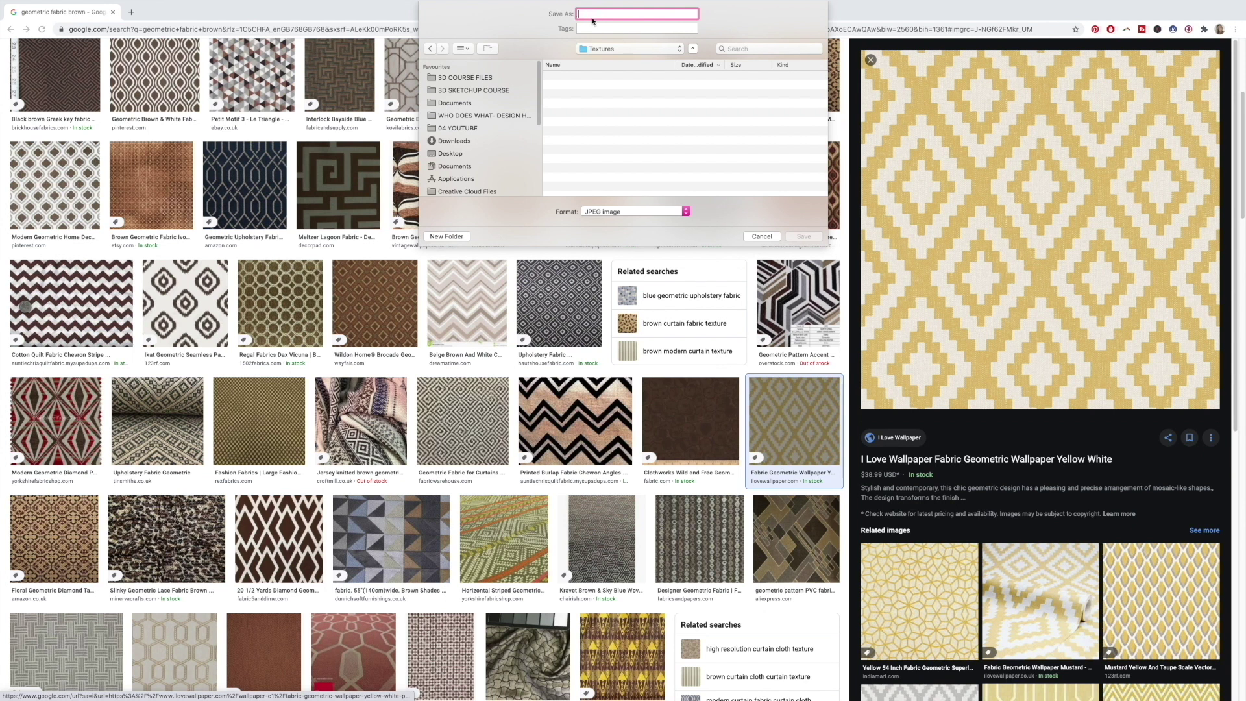
pyautogui.write('01')
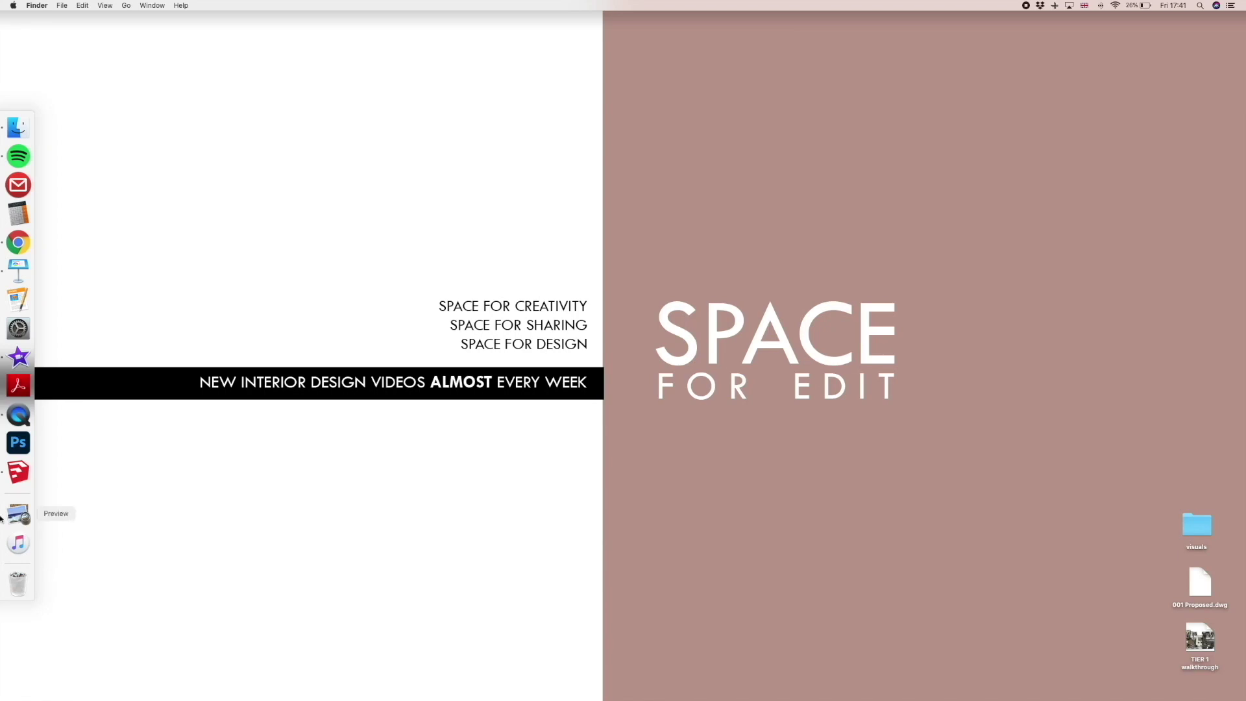
# - Switch back to SketchUp and open the duplicated chair-image material, 83120 copy, for editing
pyautogui.click(17, 472)
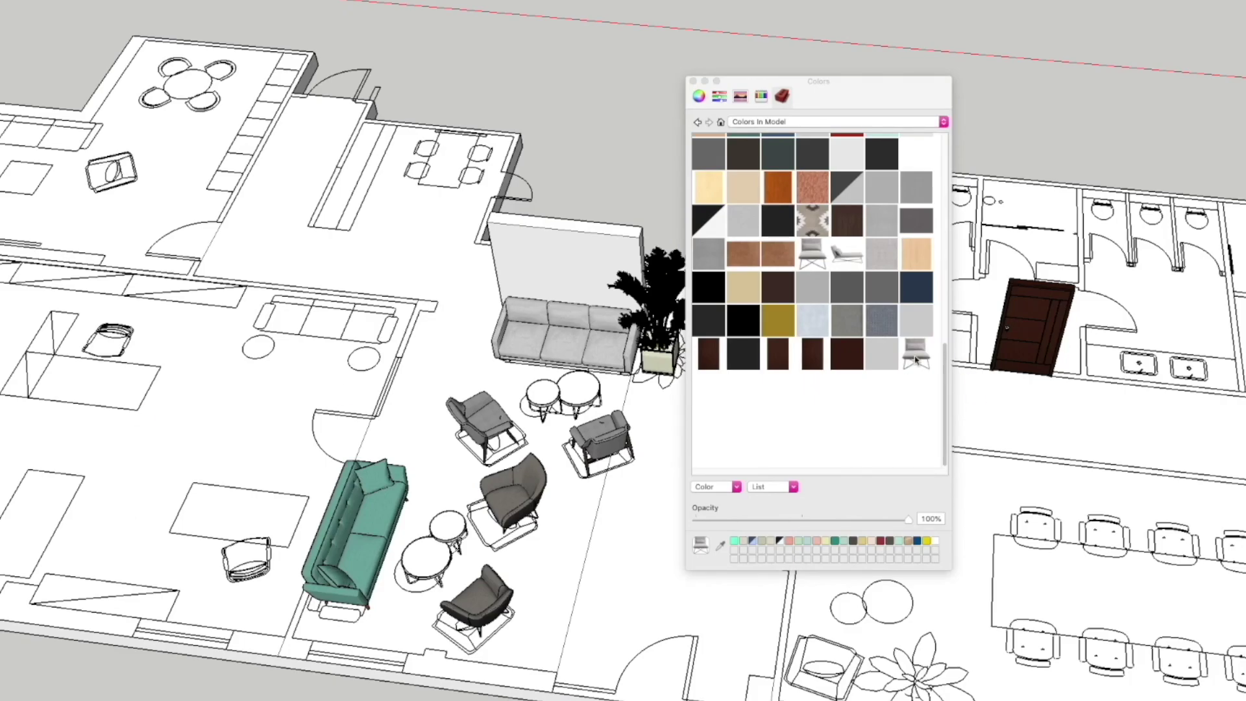
pyautogui.rightClick(910, 363)
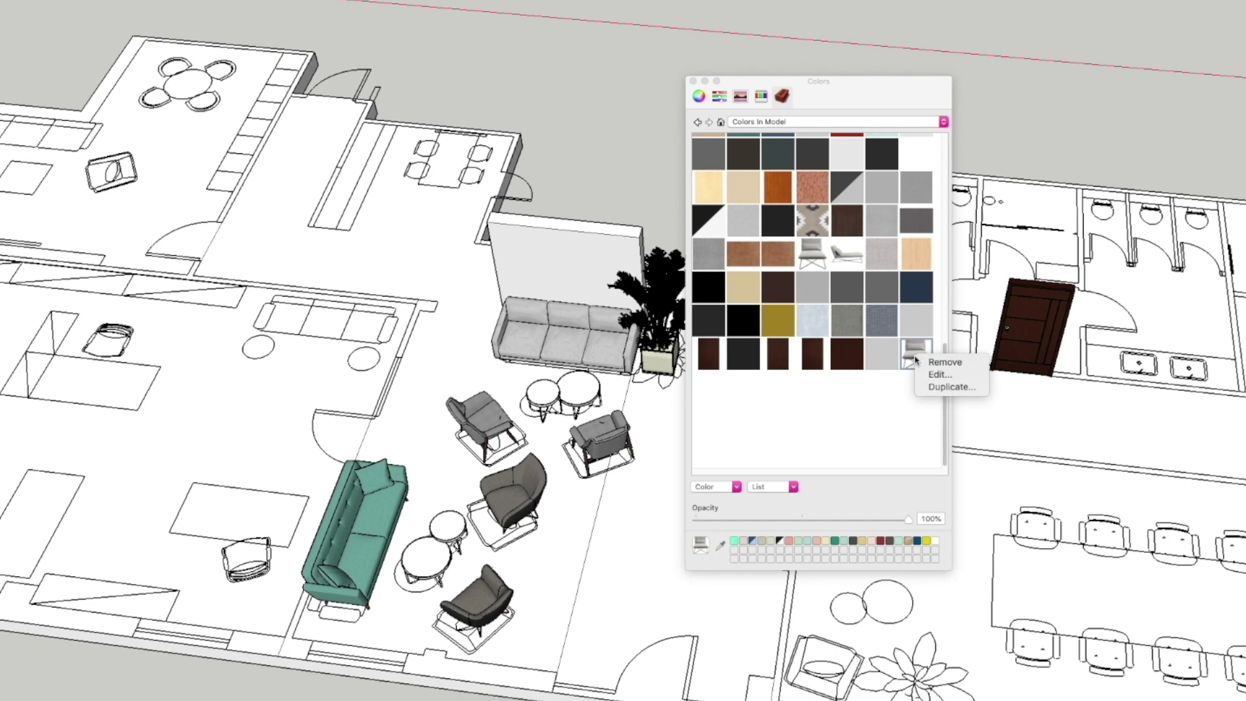
pyautogui.click(941, 376)
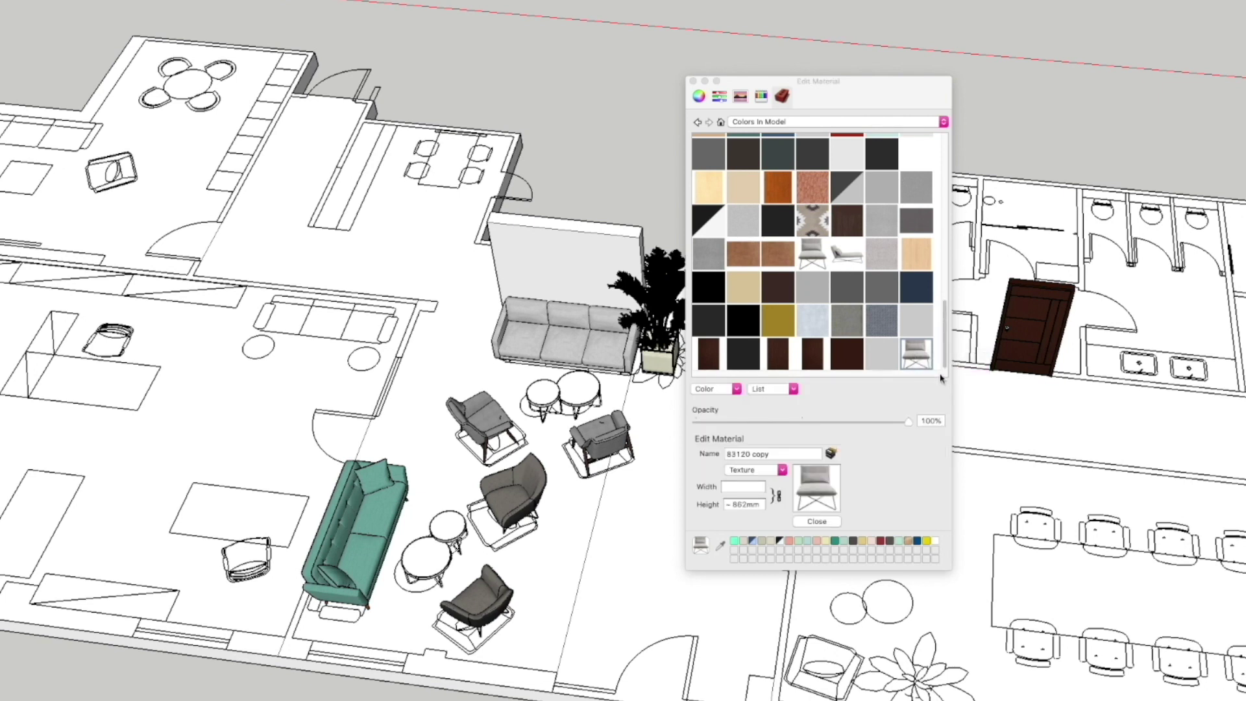
# - Load 01.jpg from the Textures folder in 3D COURSE FILES as the texture image of the 83120 copy material
pyautogui.click(759, 470)
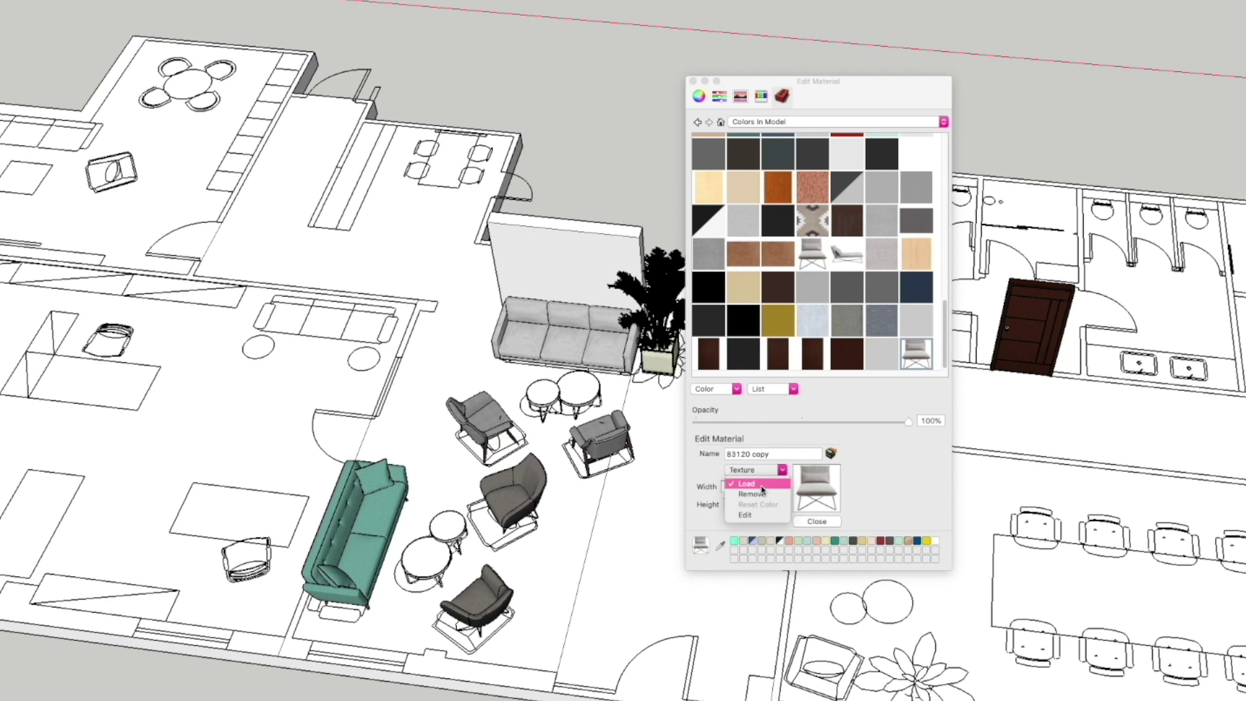
pyautogui.click(770, 487)
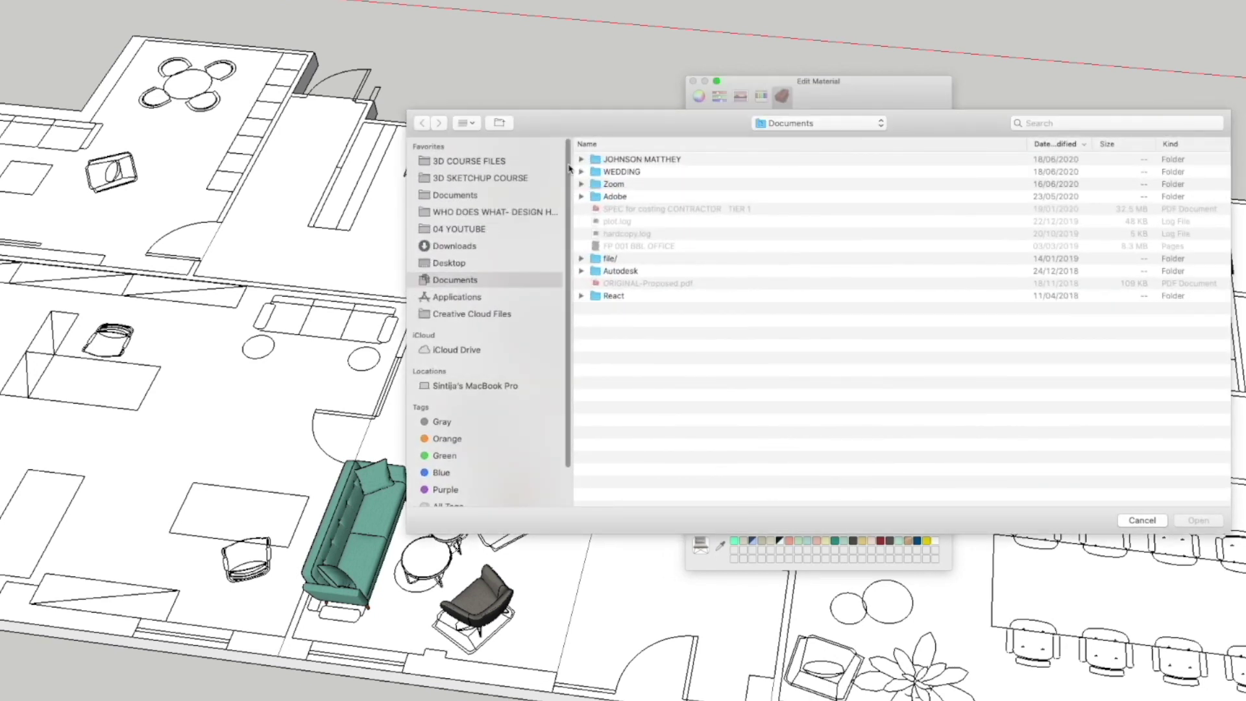
pyautogui.click(479, 163)
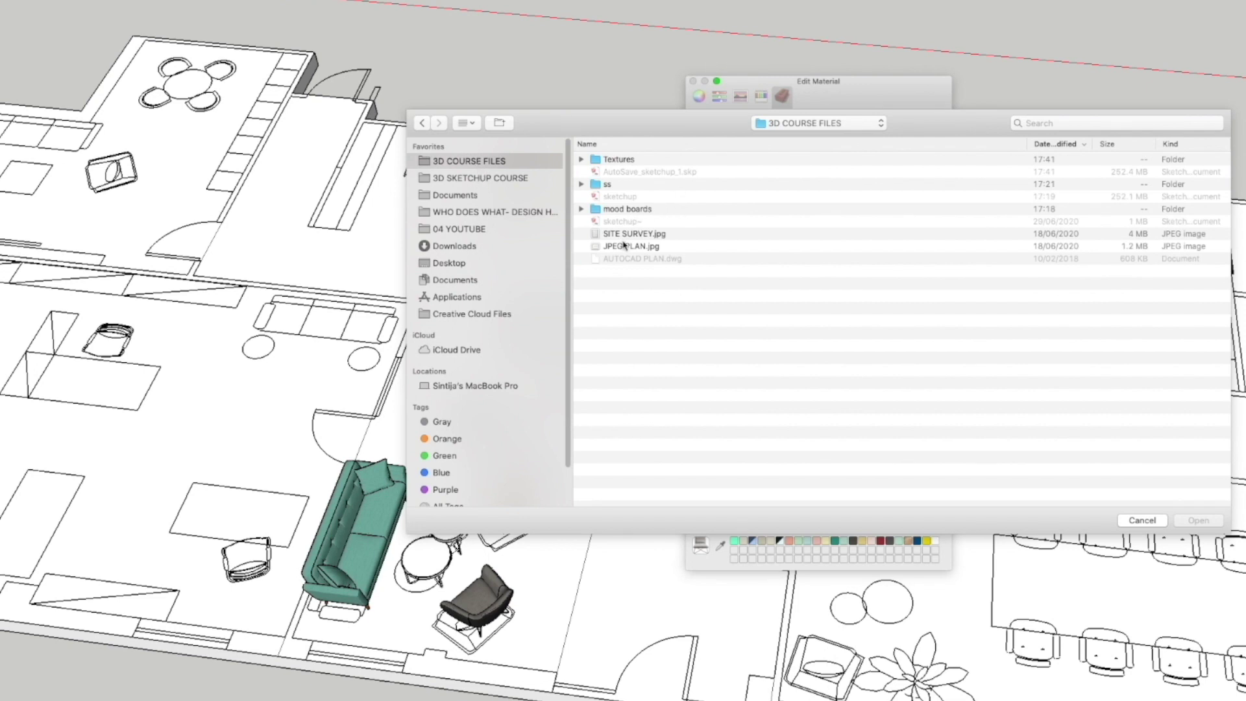
pyautogui.doubleClick(627, 160)
pyautogui.click(628, 161)
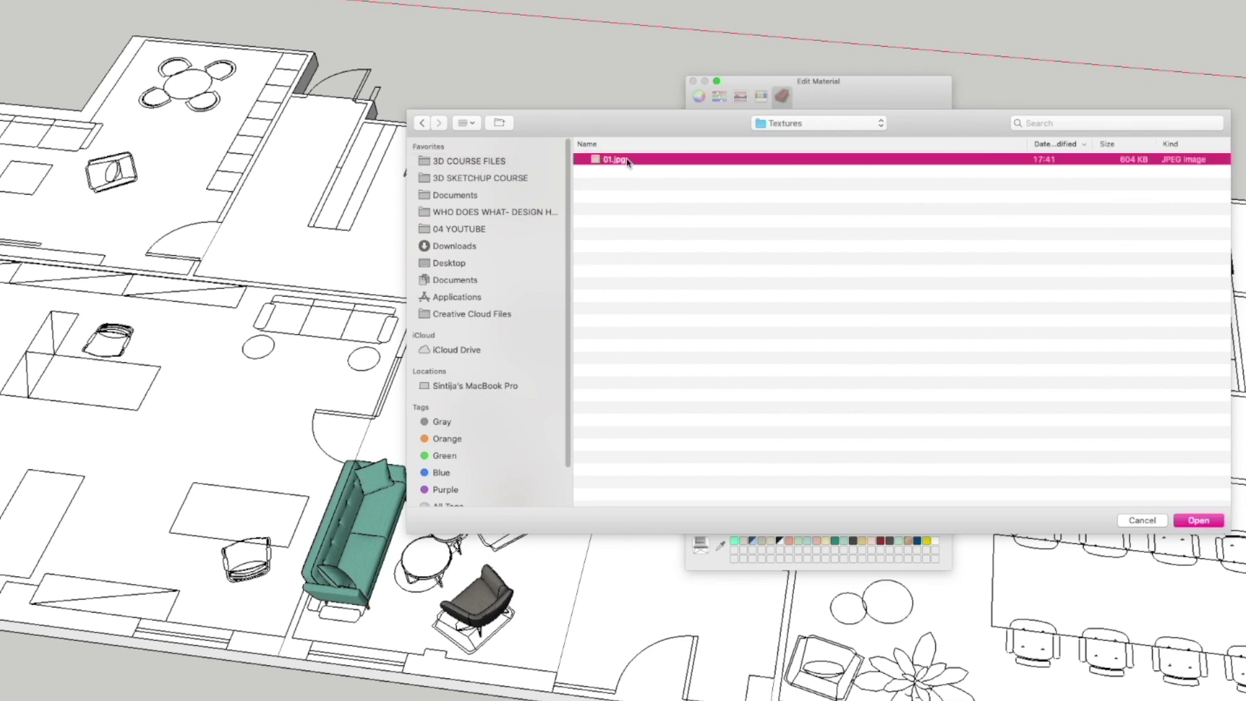
pyautogui.click(1204, 523)
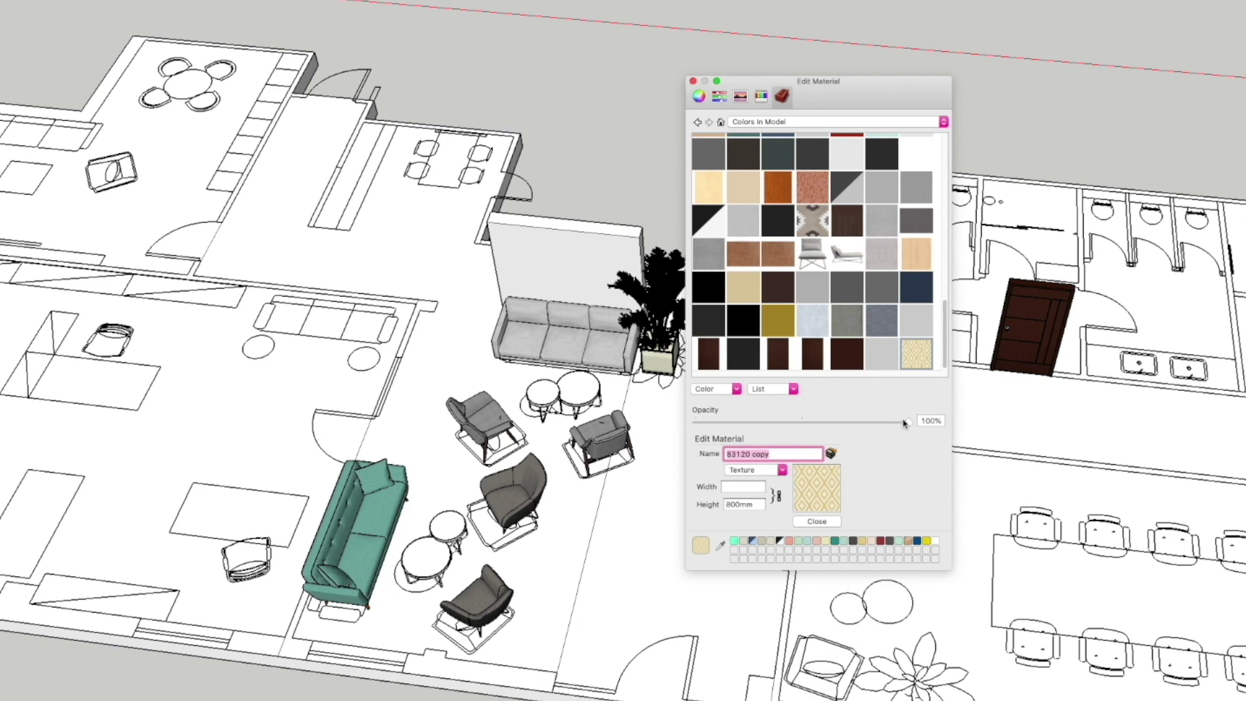
# - Set the texture's height to 1000 mm while keeping its proportions locked, and check the width
pyautogui.click(742, 488)
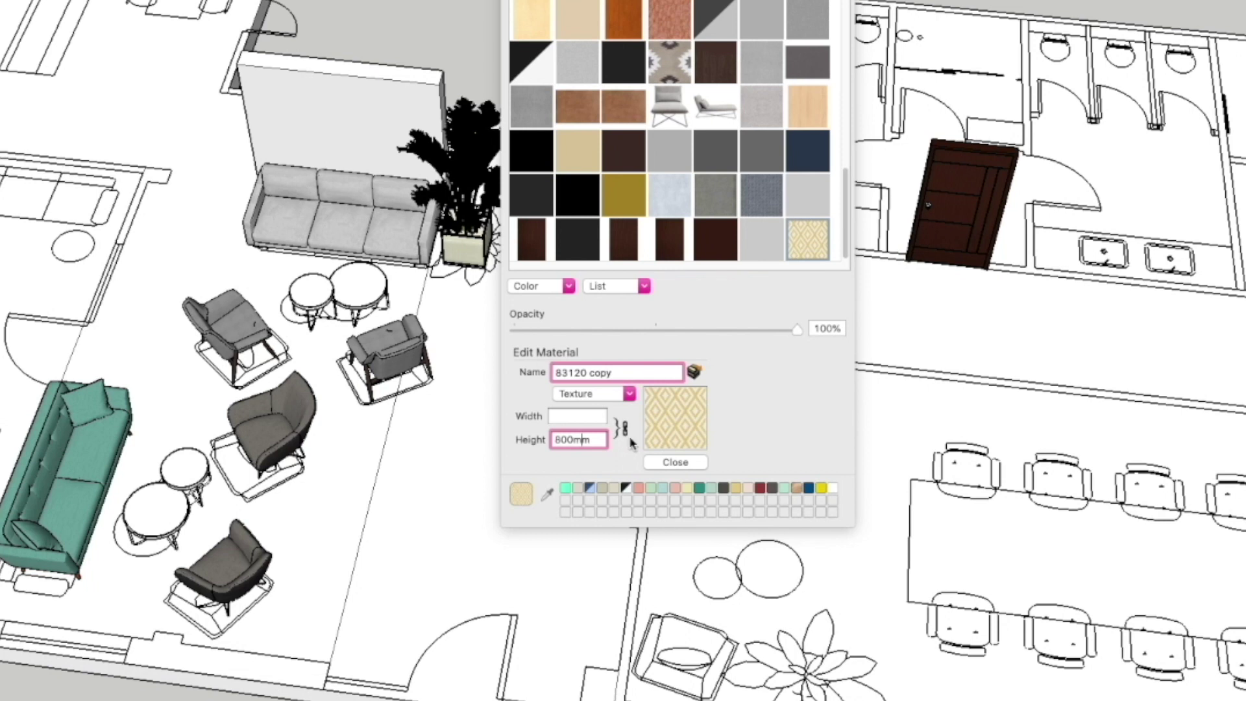
pyautogui.click(567, 416)
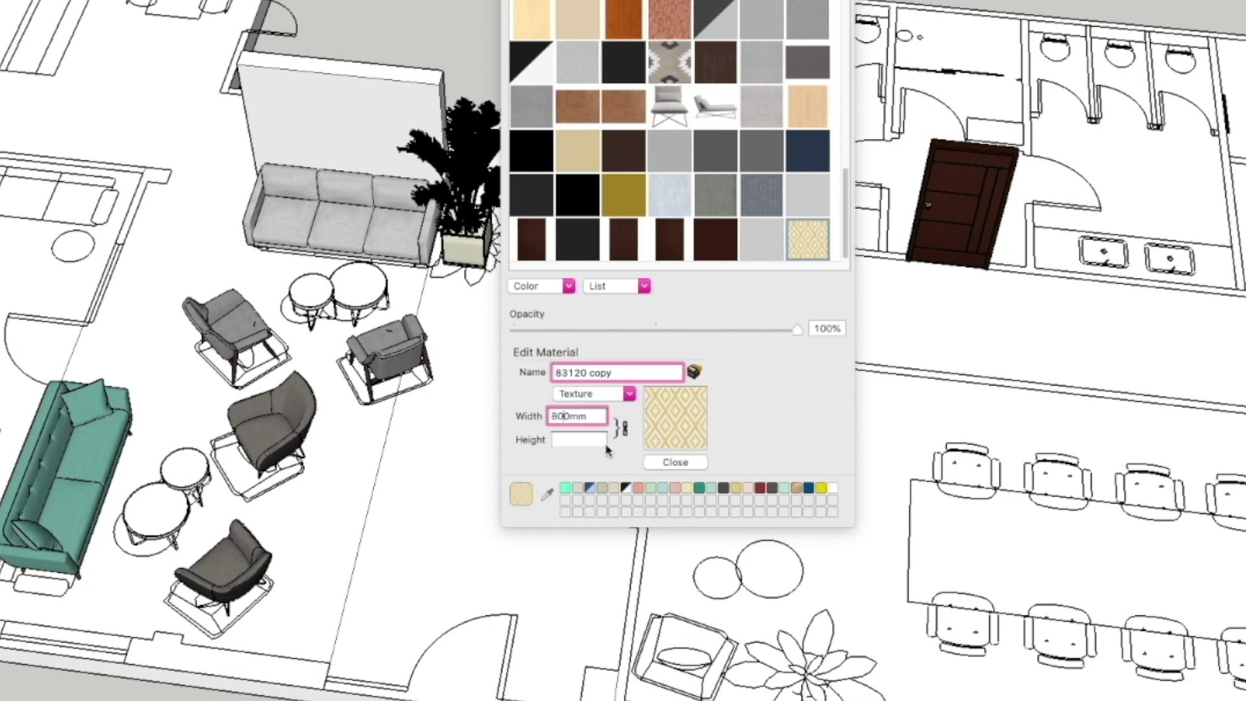
pyautogui.click(581, 440)
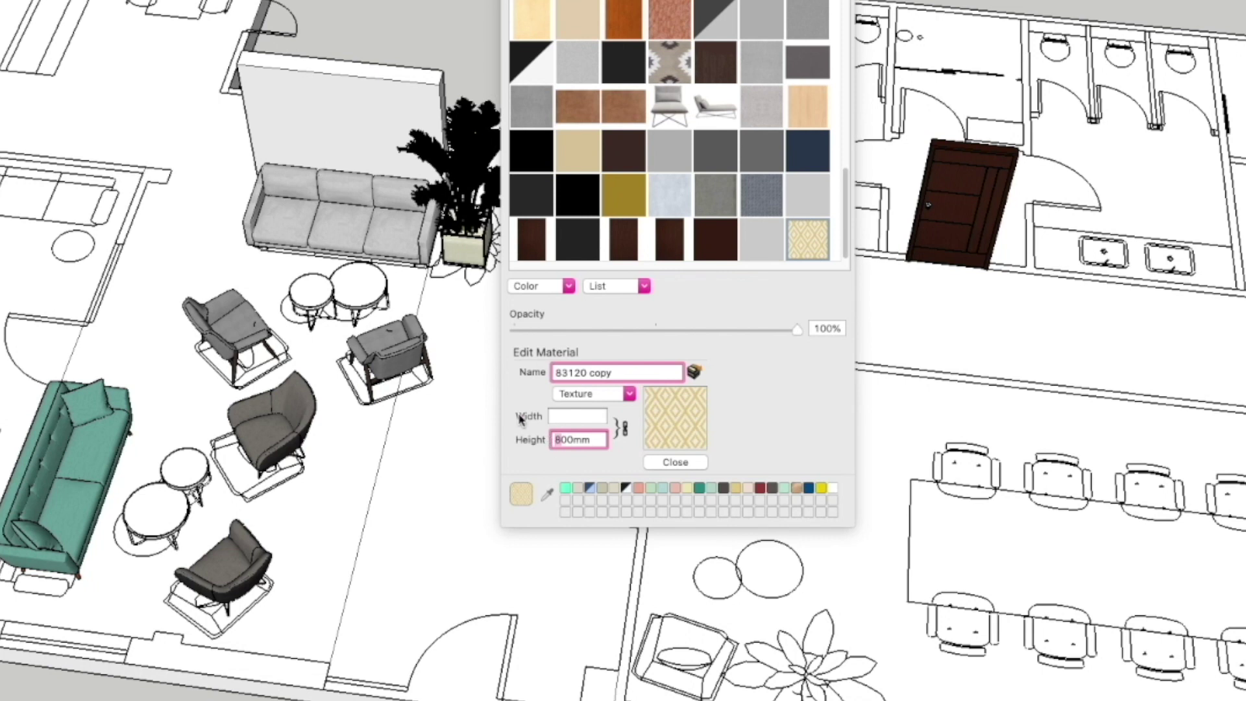
pyautogui.write('10')
pyautogui.click(571, 419)
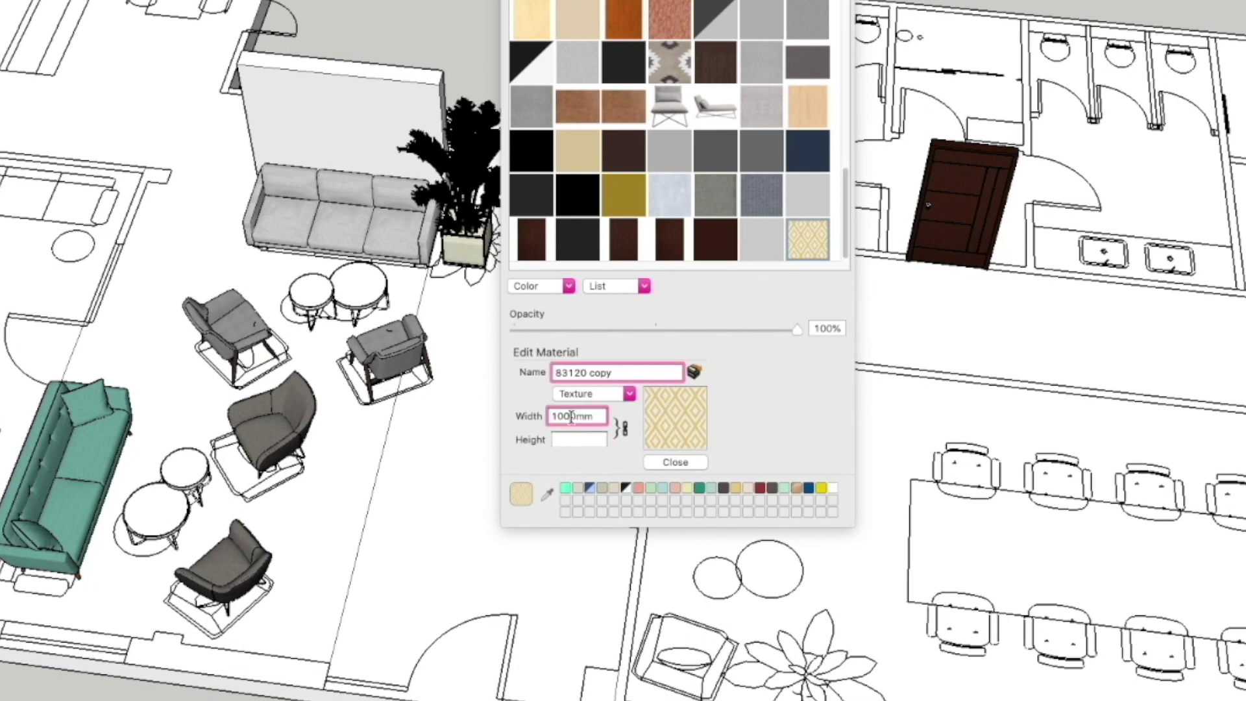
# - Unlock the texture's aspect ratio and set only its height to 800 mm
pyautogui.click(622, 430)
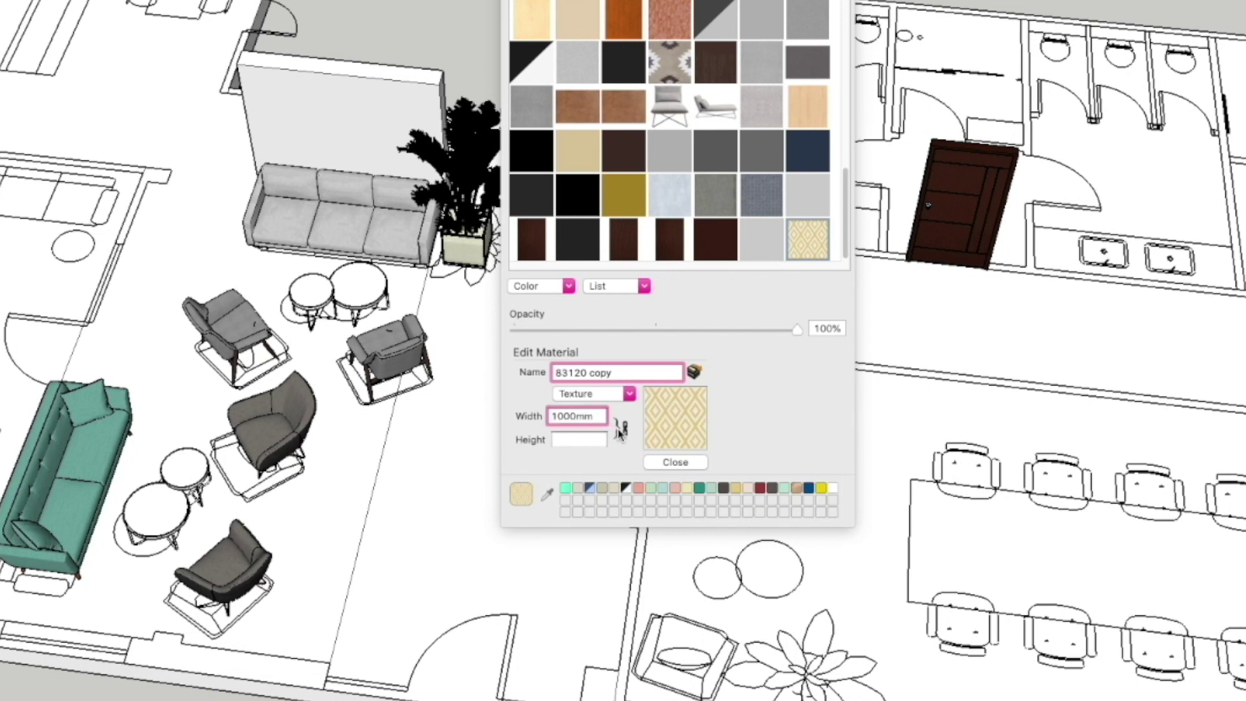
pyautogui.click(562, 439)
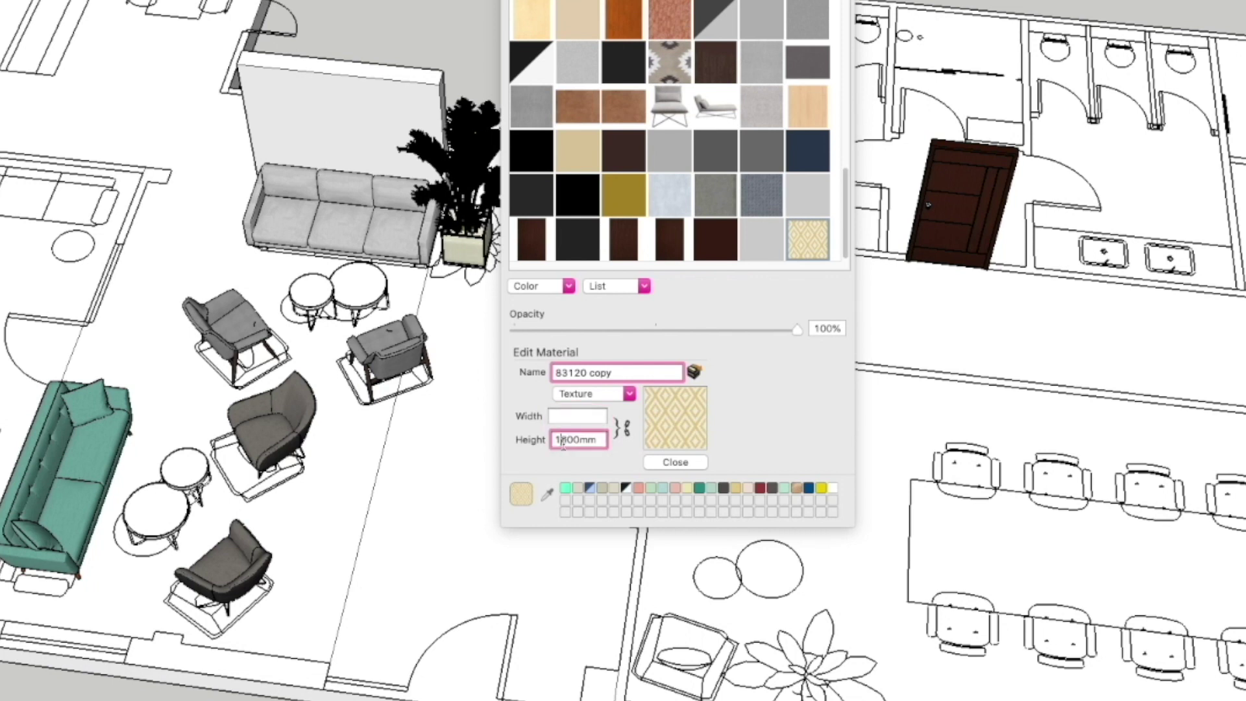
pyautogui.moveTo(554, 439); pyautogui.dragTo(567, 439)
pyautogui.write('8')
pyautogui.click(568, 416)
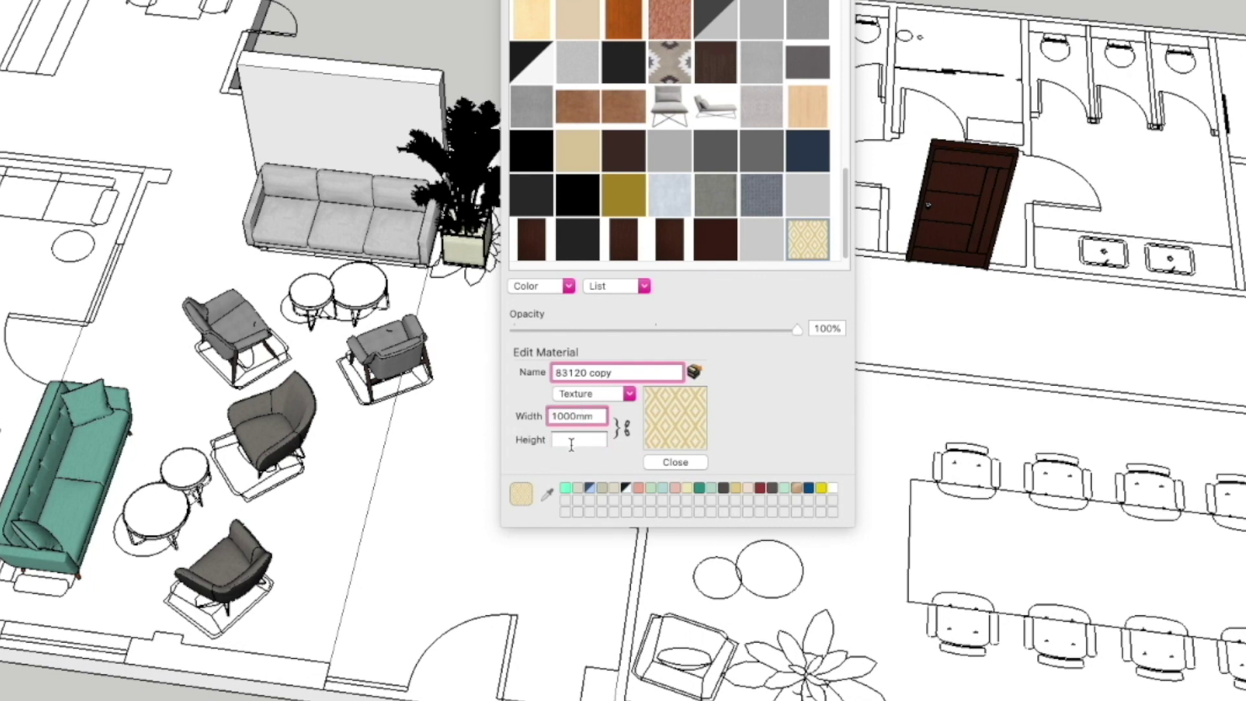
pyautogui.click(573, 440)
pyautogui.click(579, 417)
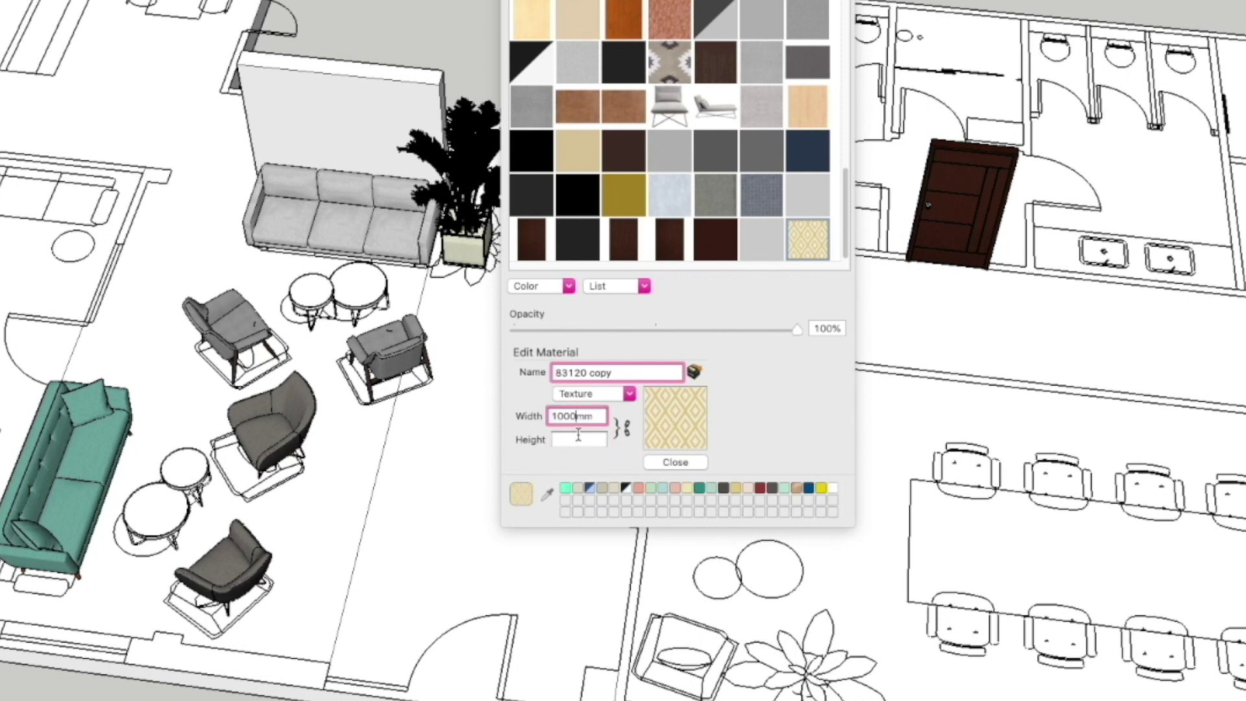
# - Lock the texture's aspect ratio again and set its height to 1000 mm
pyautogui.click(619, 434)
pyautogui.click(583, 442)
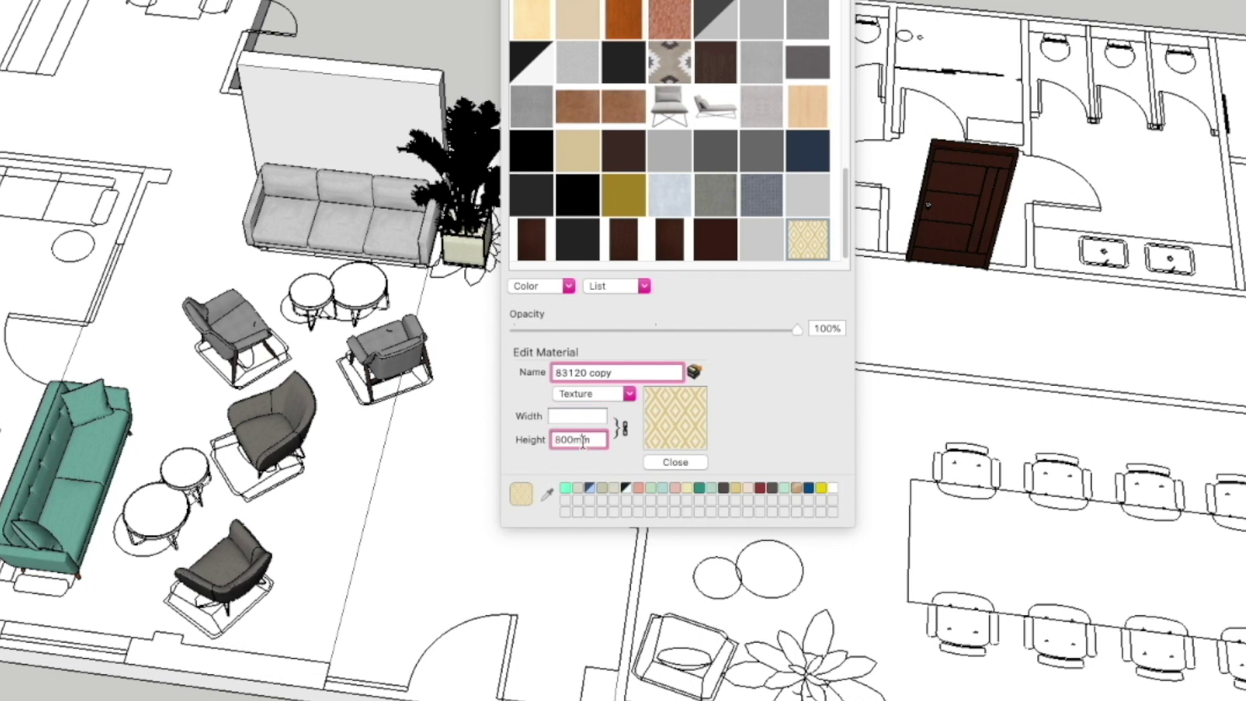
pyautogui.write('10')
pyautogui.click(578, 417)
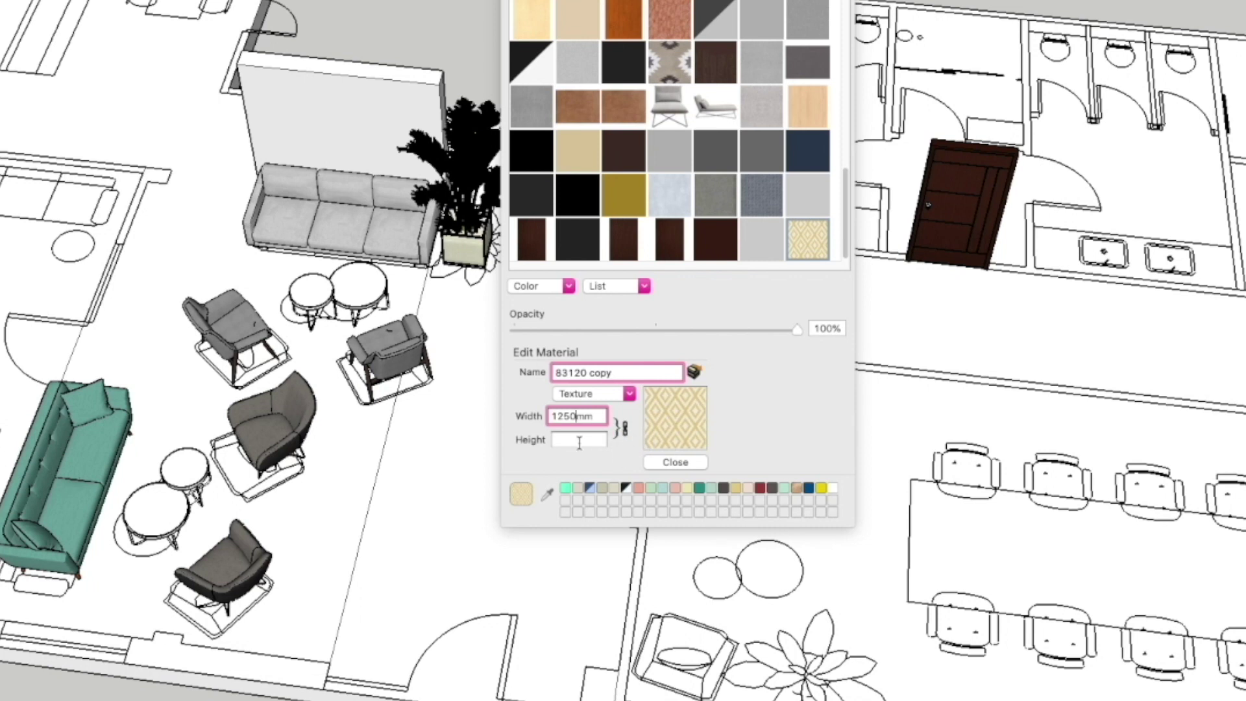
pyautogui.click(549, 439)
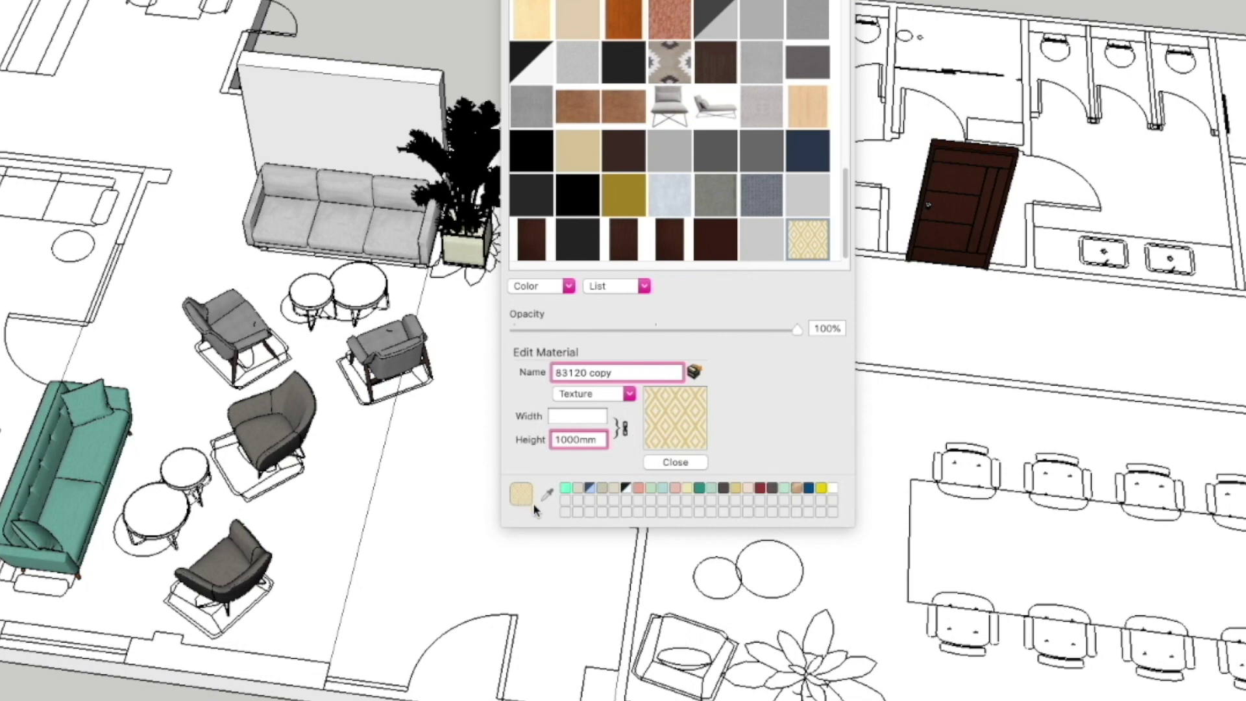
pyautogui.moveTo(523, 501); pyautogui.dragTo(566, 503)
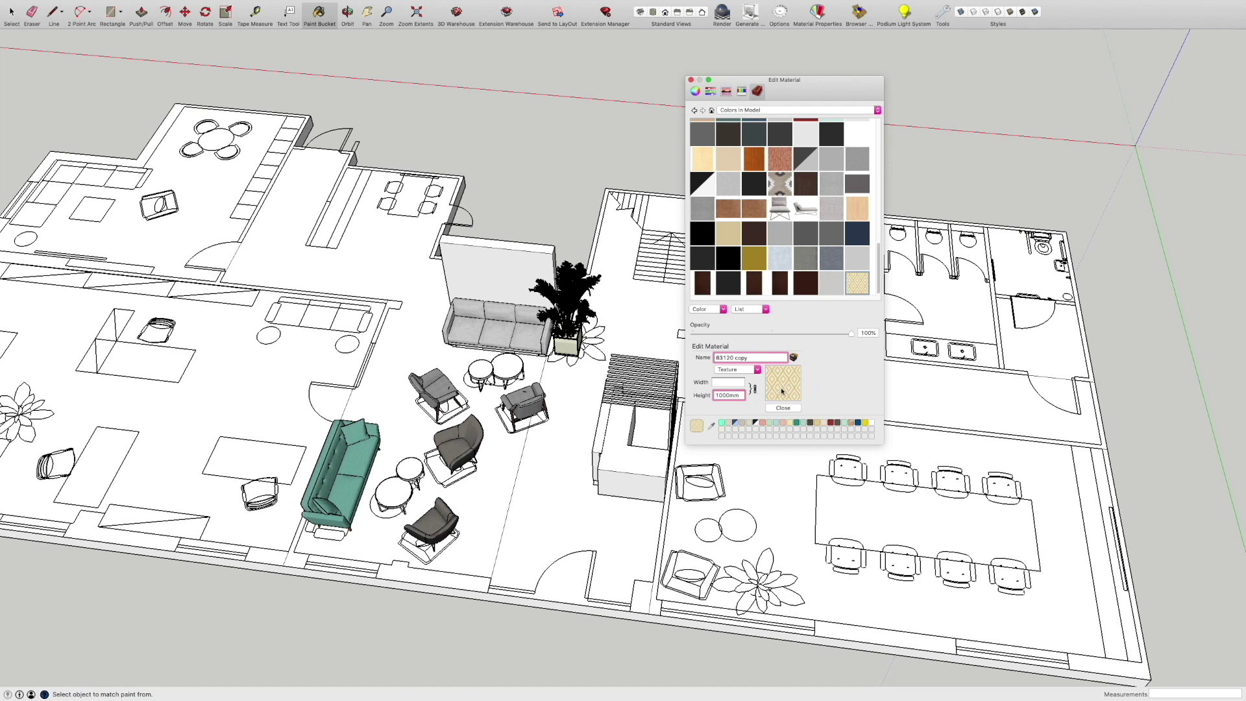
# - Open the grey three-seat sofa for editing, down to the faces of its back cushion nearest the plant
pyautogui.scroll(5, 496, 331)
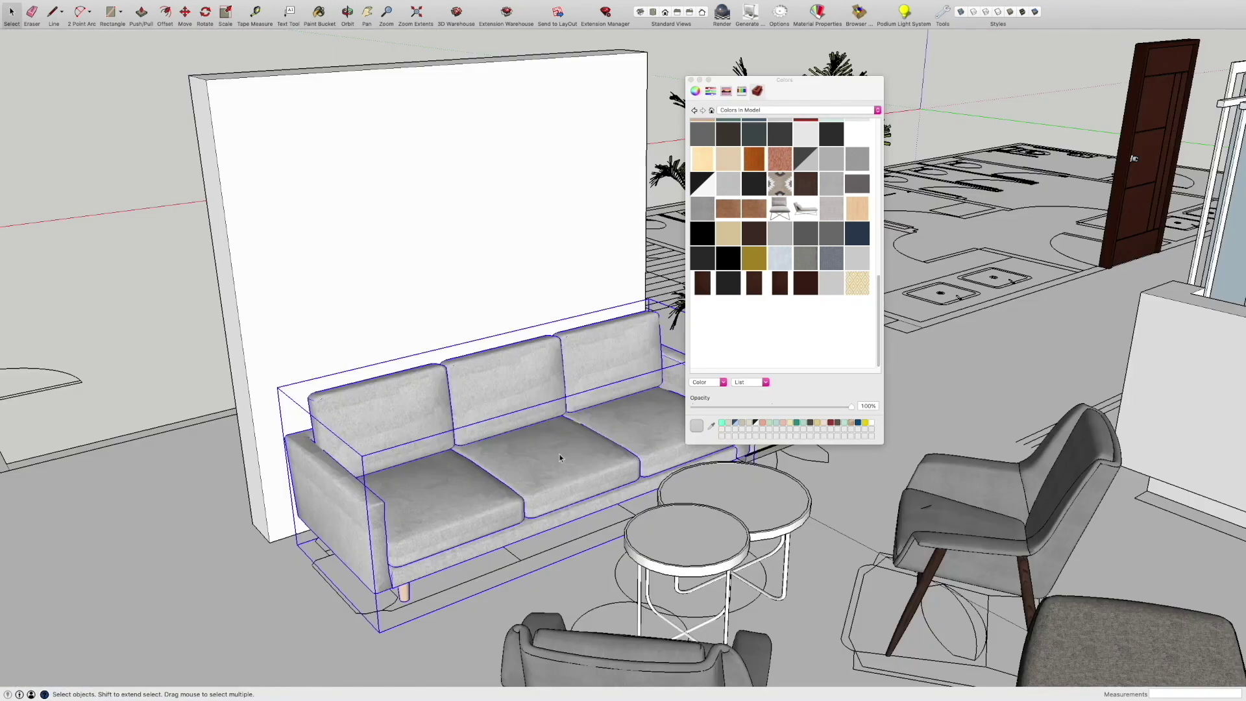
pyautogui.doubleClick(551, 478)
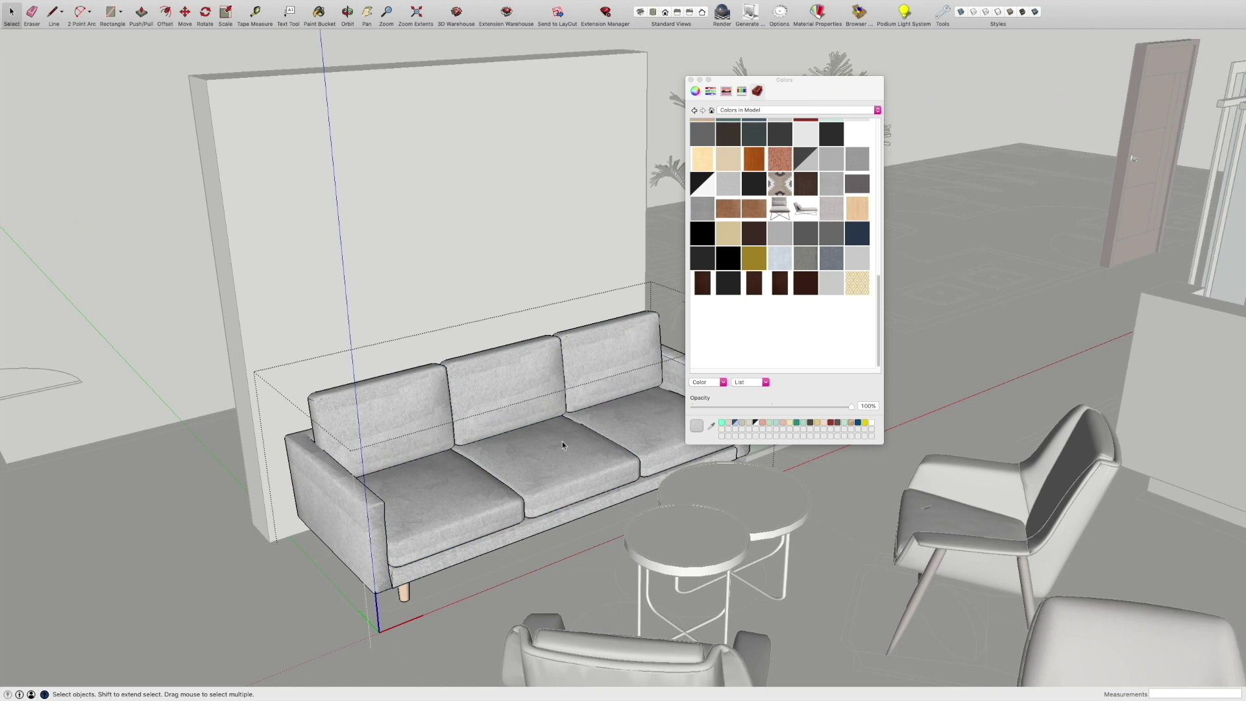
pyautogui.moveTo(802, 90); pyautogui.dragTo(985, 71)
pyautogui.doubleClick(598, 351)
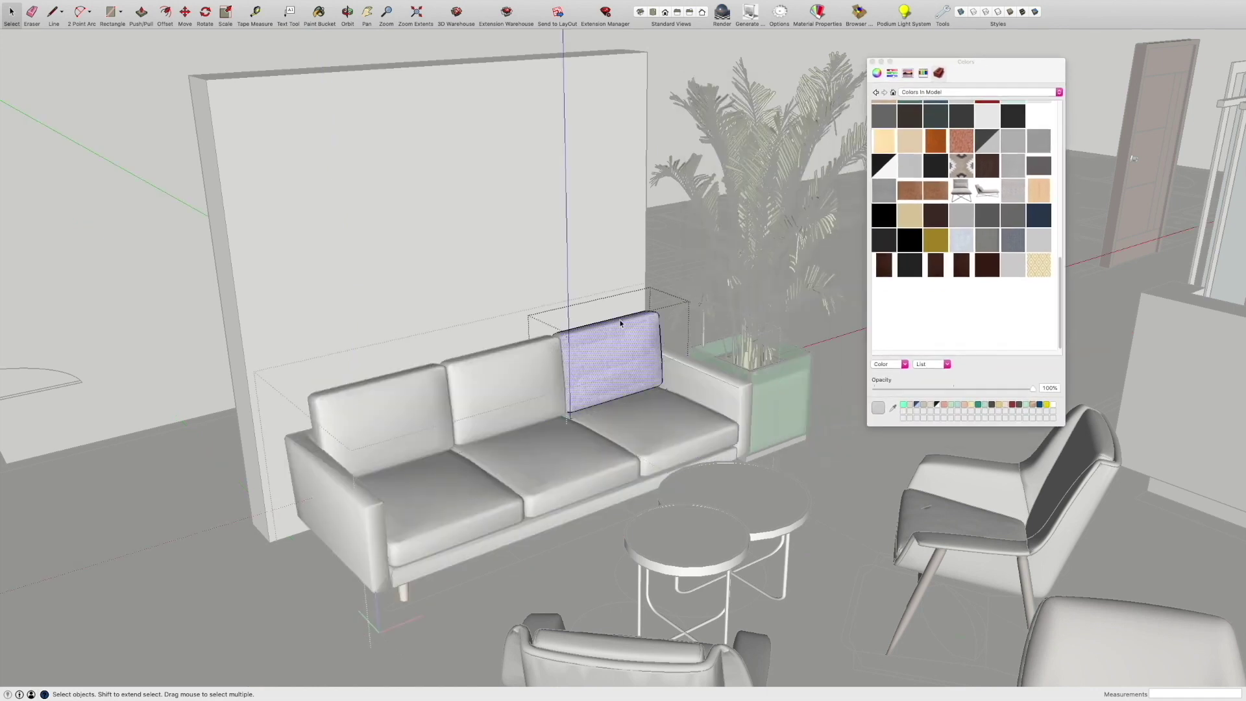
pyautogui.moveTo(569, 413)
pyautogui.mouseDown(button='middle')
pyautogui.moveTo(851, 455)
pyautogui.moveTo(449, 456)
pyautogui.moveTo(595, 437)
pyautogui.moveTo(529, 392)
pyautogui.moveTo(571, 422)
pyautogui.mouseUp(button='middle')
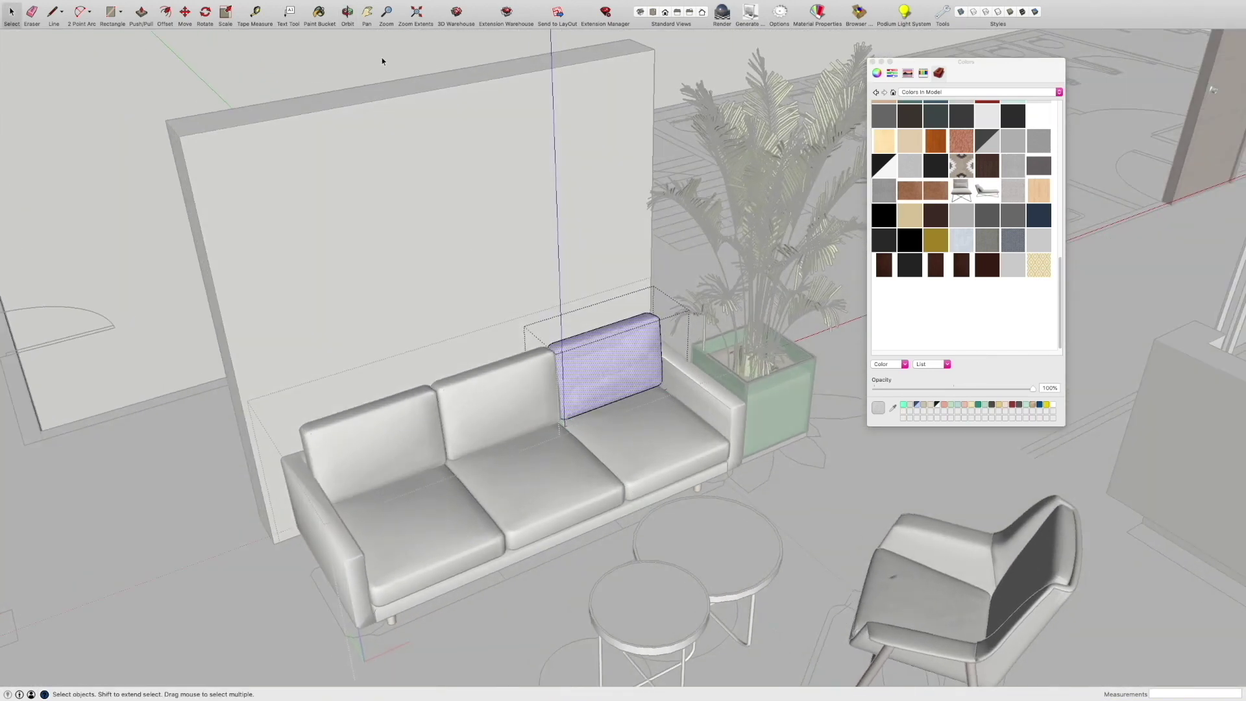
# - Paint the sofa's back cushion nearest the plant with the yellow geometric fabric material
pyautogui.moveTo(993, 72); pyautogui.dragTo(918, 56)
pyautogui.click(319, 11)
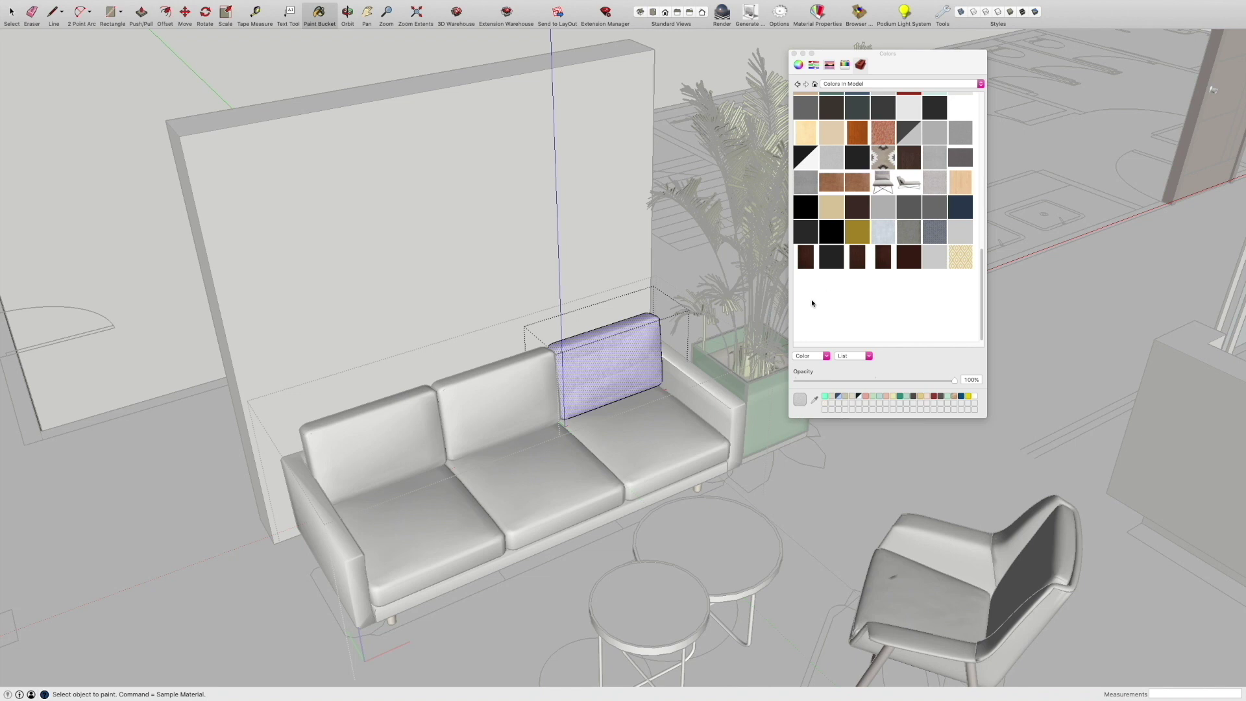
pyautogui.click(959, 326)
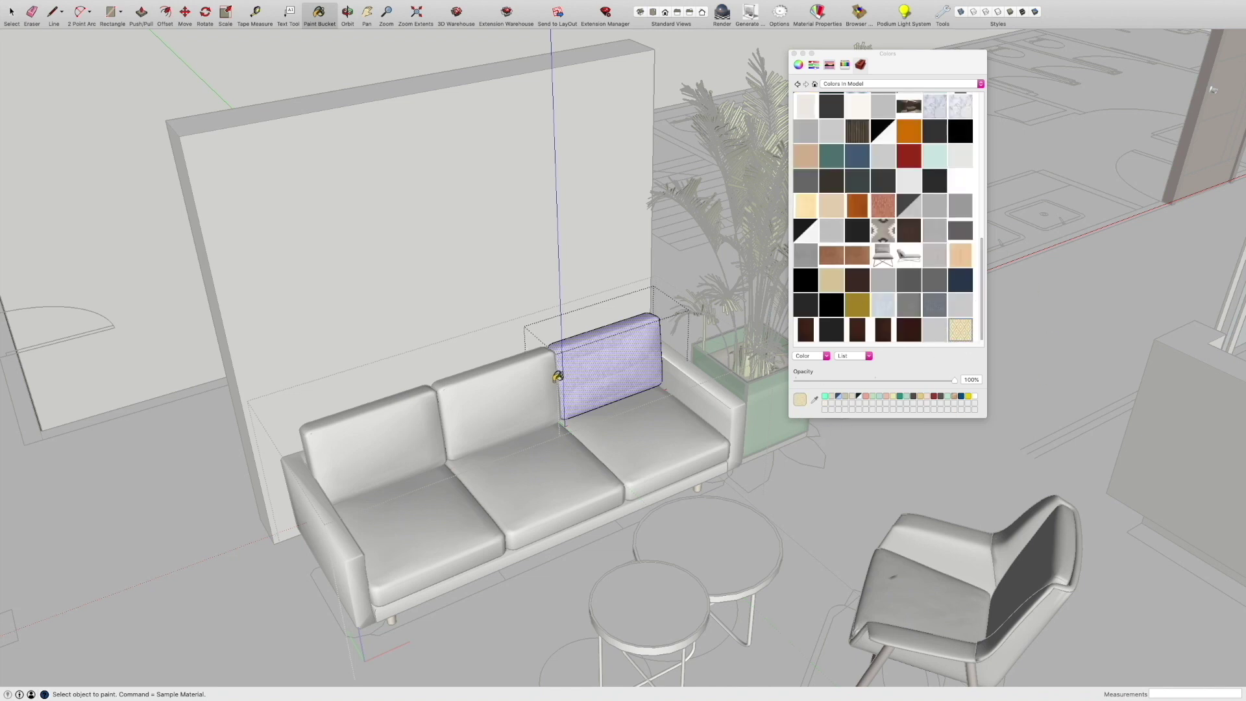
pyautogui.click(596, 363)
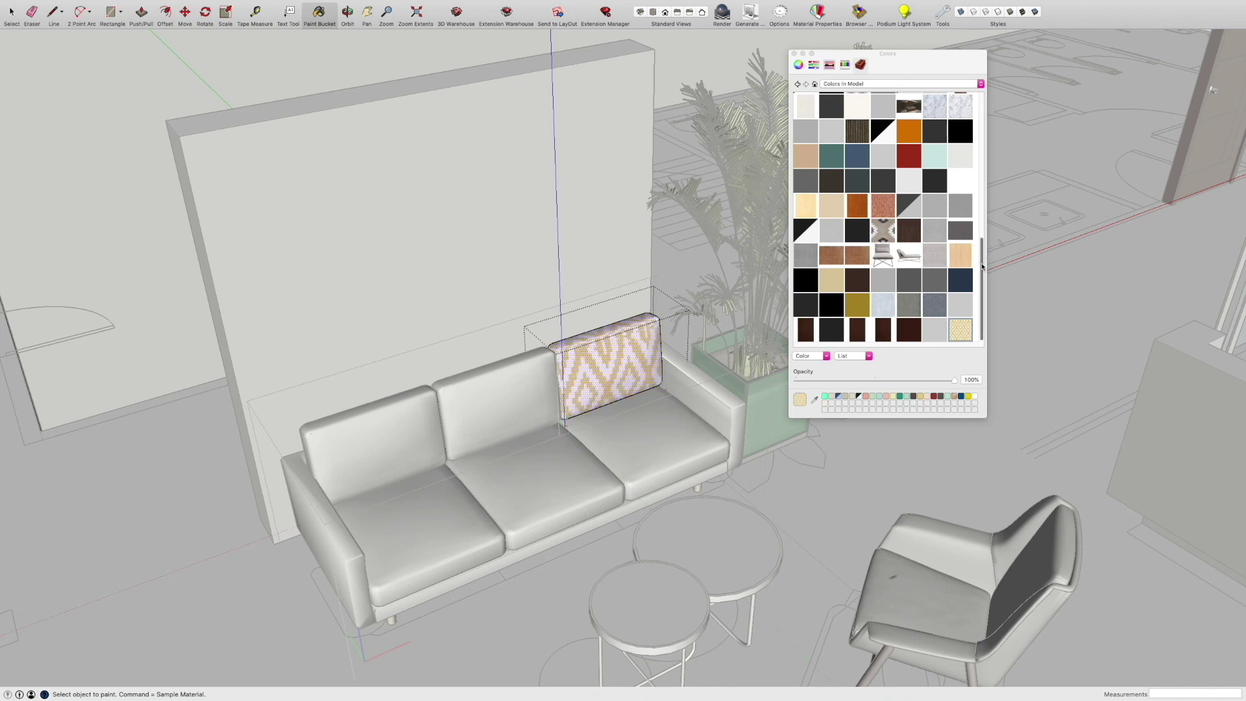
# - Edit the geometric fabric material and set its texture width to 600 mm
pyautogui.rightClick(964, 327)
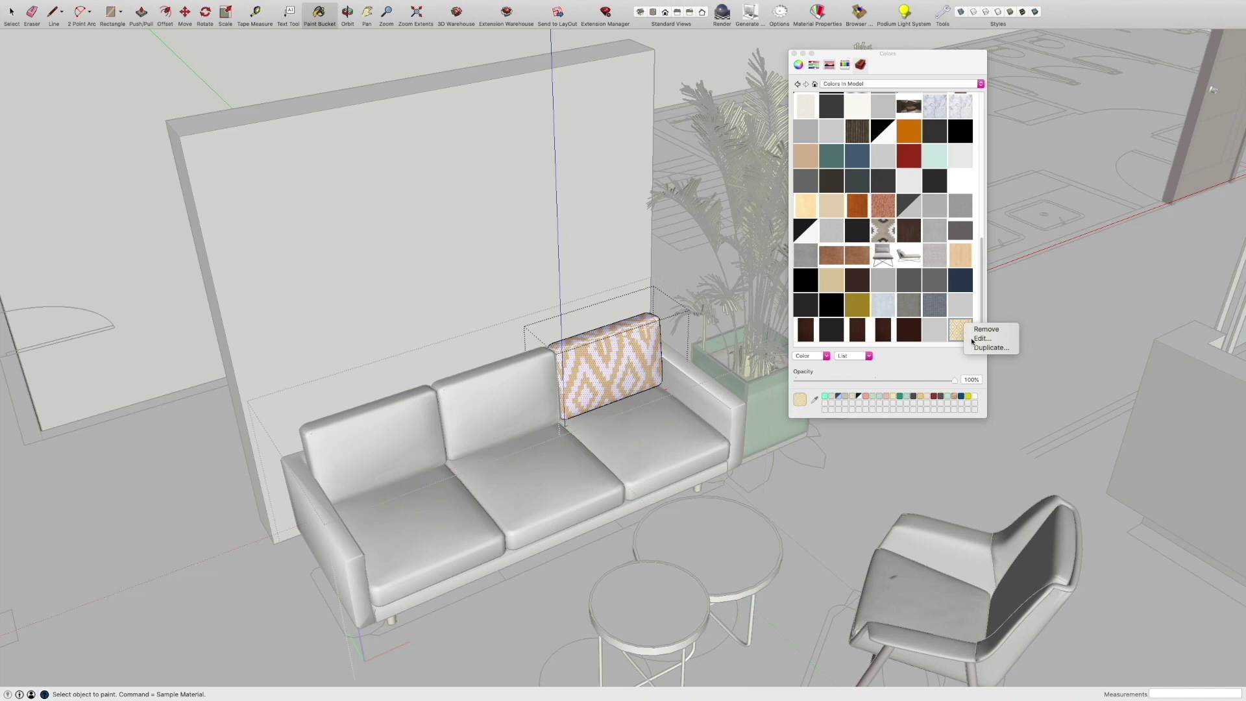
pyautogui.click(980, 340)
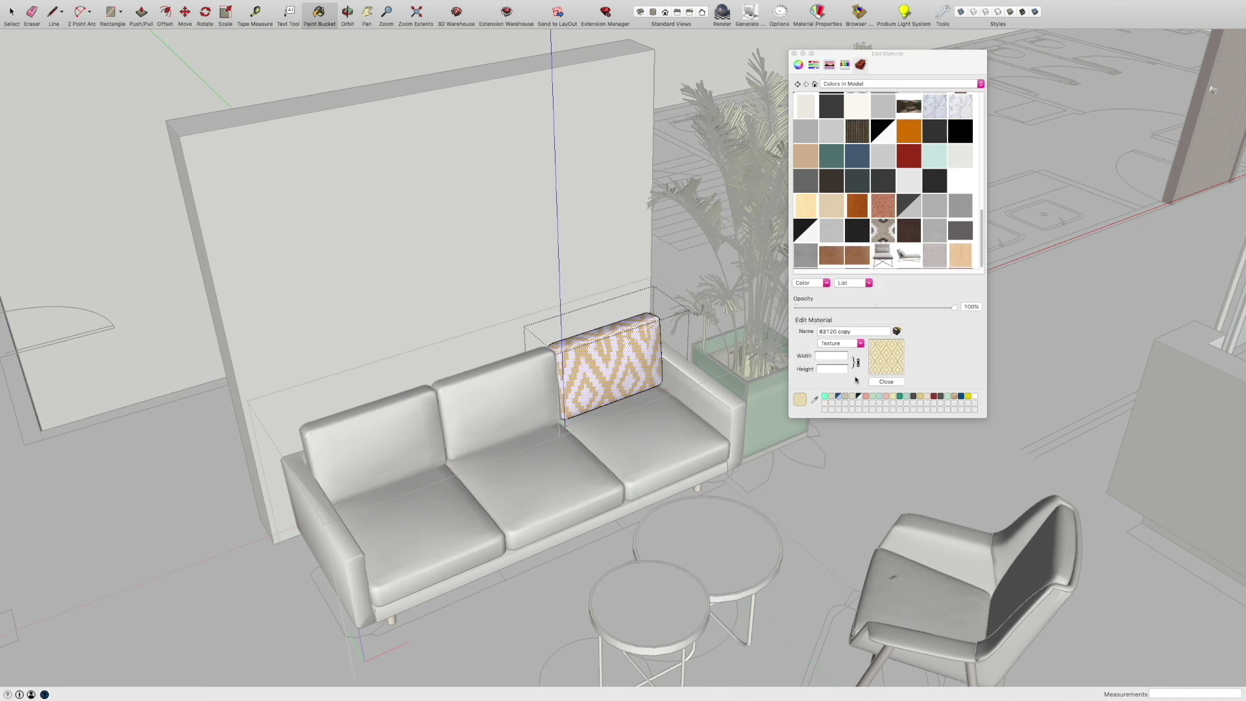
pyautogui.click(828, 355)
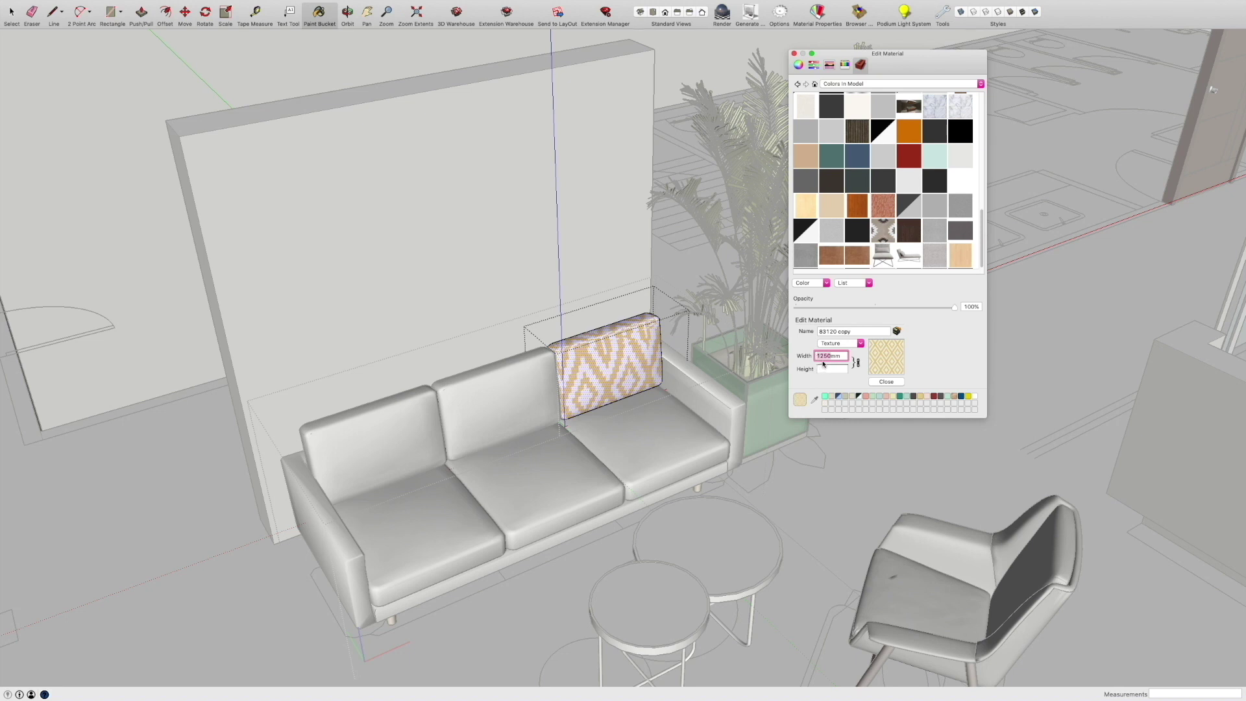
pyautogui.write('600')
pyautogui.click(833, 368)
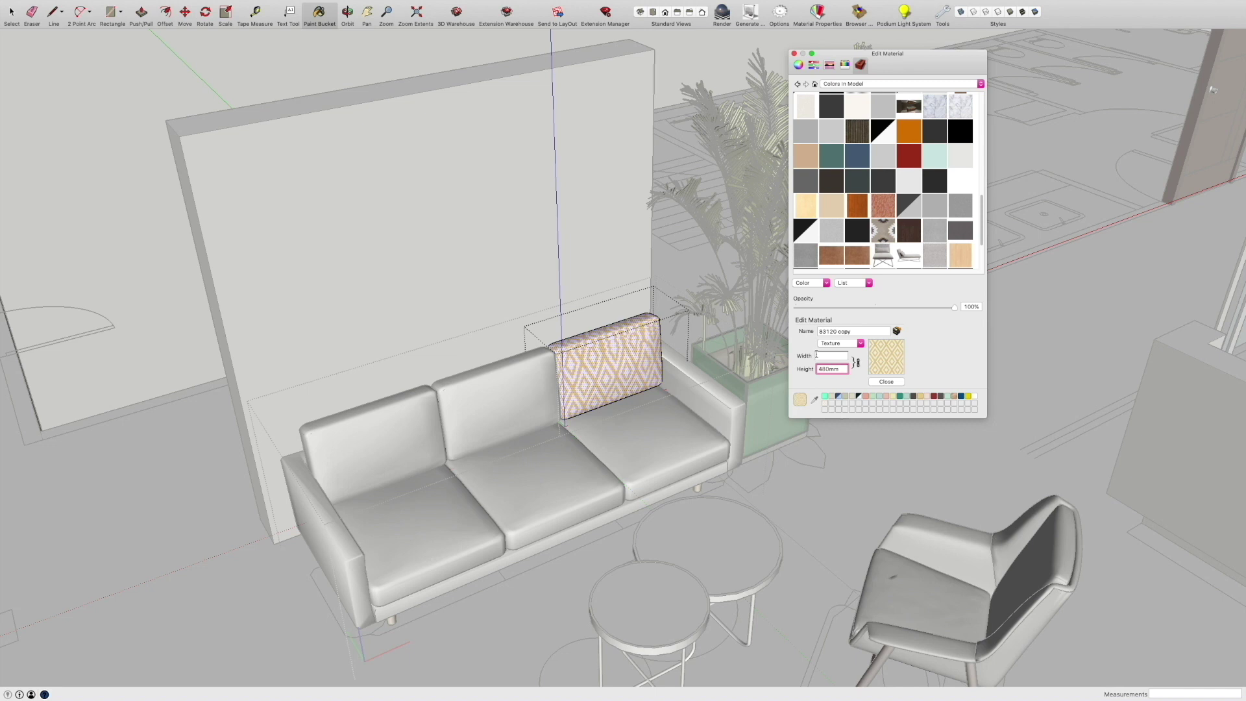
# - Reduce the geometric texture's width to 300 mm and finish editing the material
pyautogui.click(836, 356)
pyautogui.press('Return')
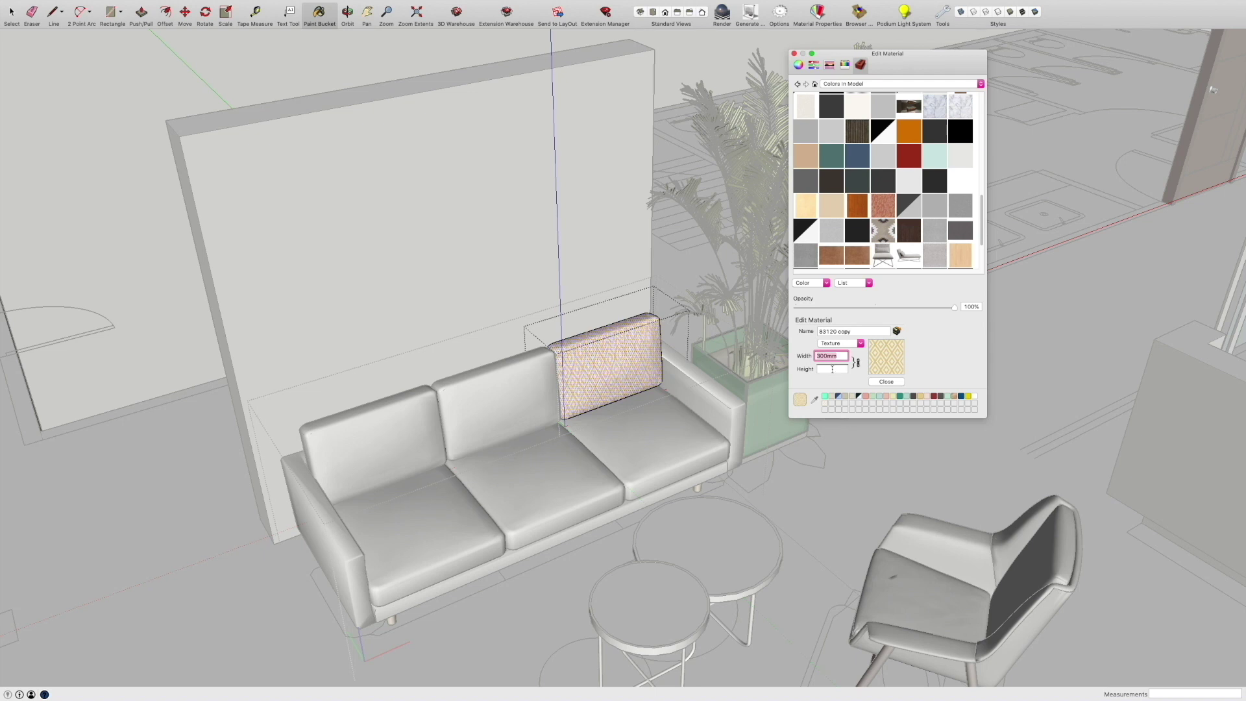
pyautogui.click(834, 369)
pyautogui.click(884, 384)
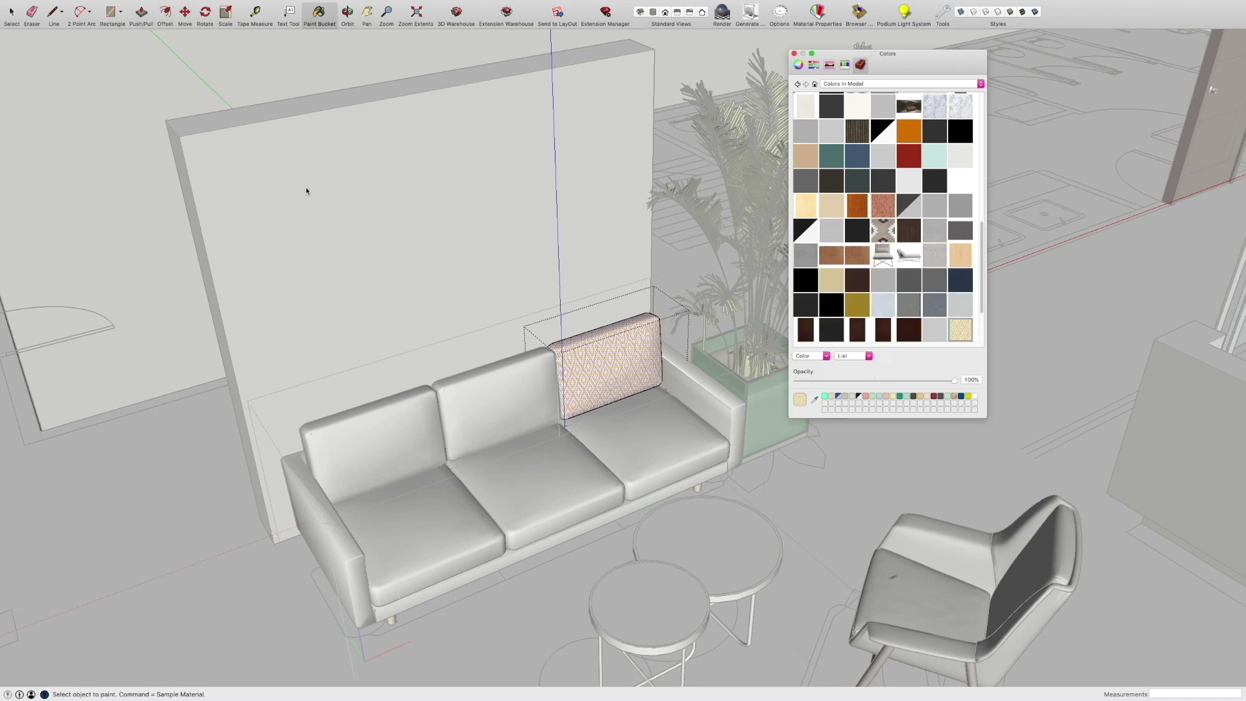
# - Paint the faces of the sofa's middle back cushion with the yellow geometric fabric material
pyautogui.click(12, 12)
pyautogui.click(536, 384)
pyautogui.click(536, 384)
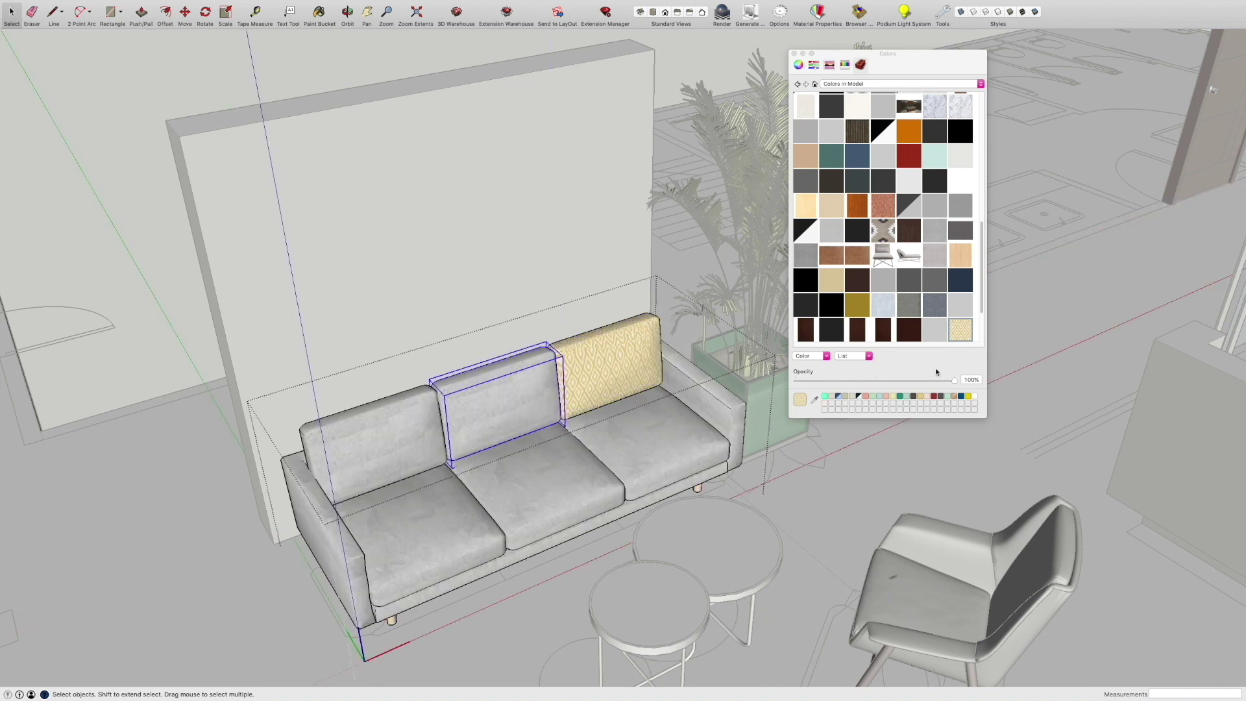
pyautogui.click(965, 336)
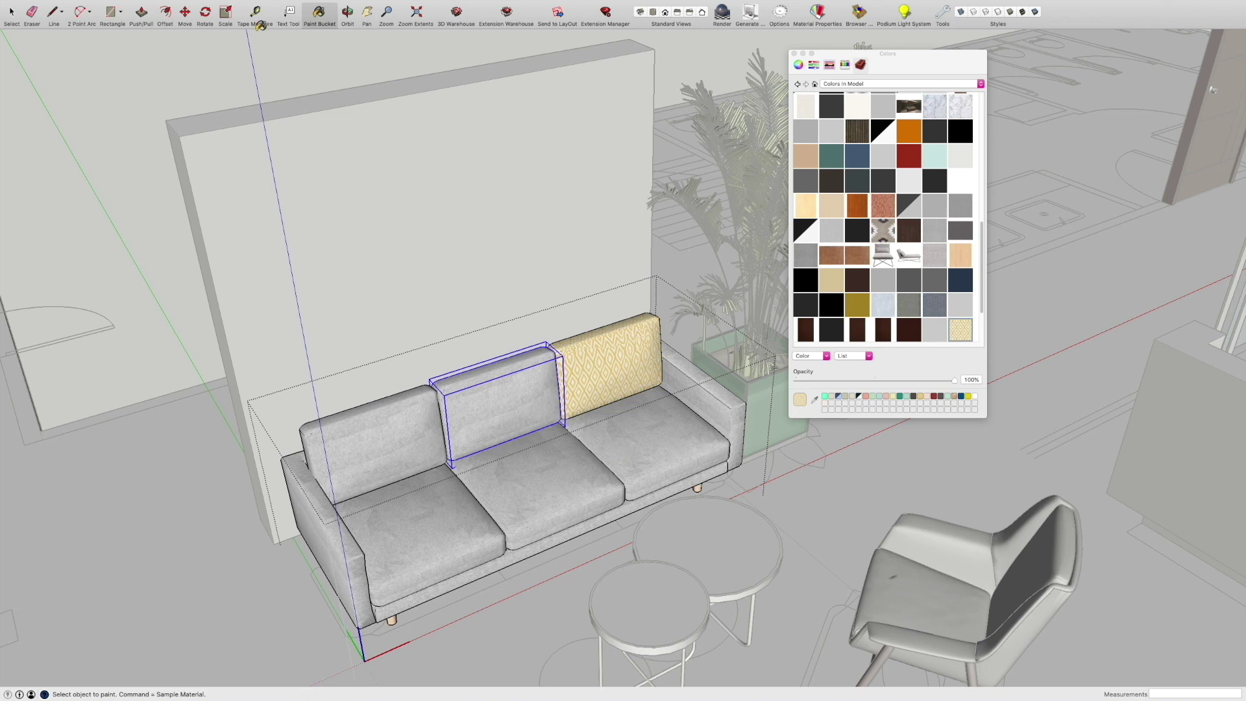
pyautogui.click(11, 12)
pyautogui.doubleClick(462, 408)
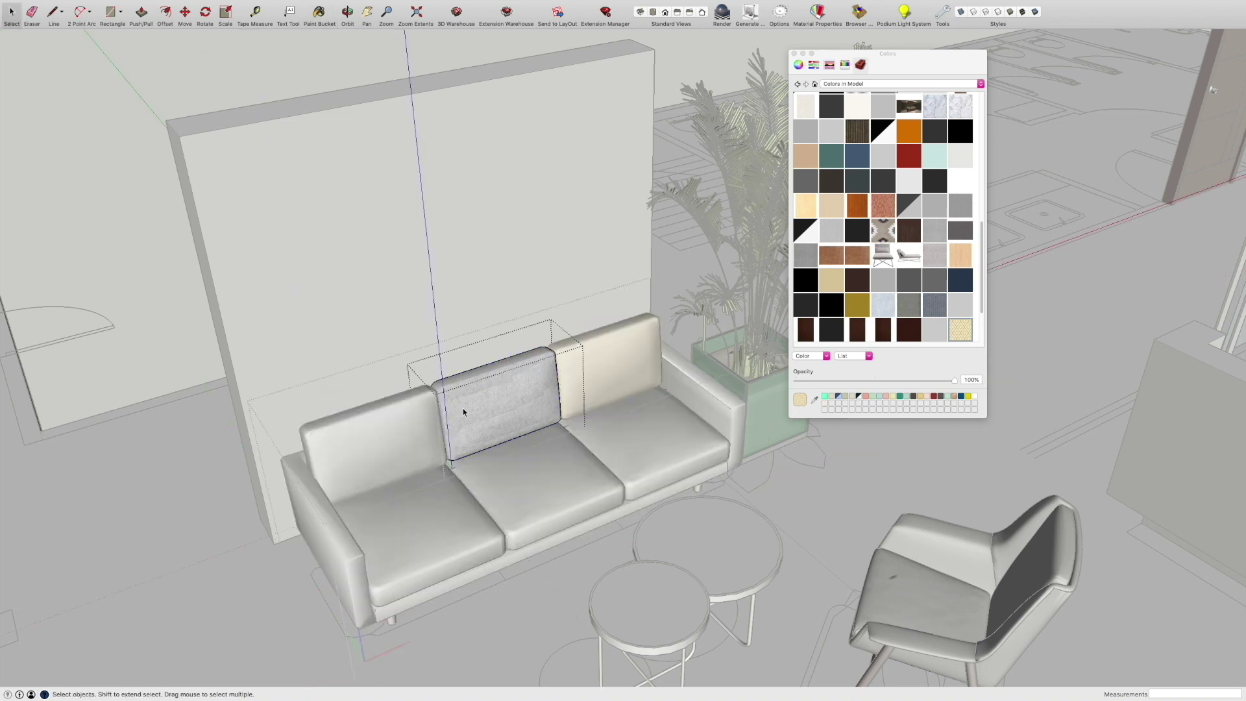
pyautogui.click(462, 407)
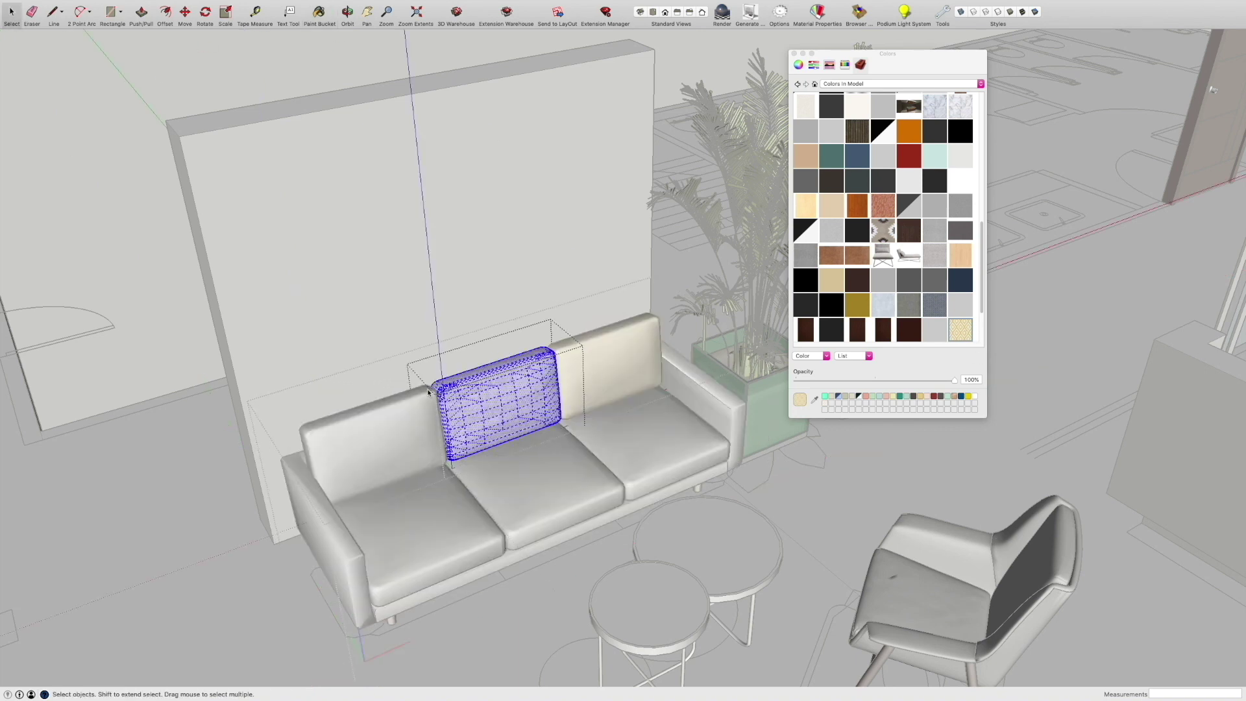
pyautogui.press('b')
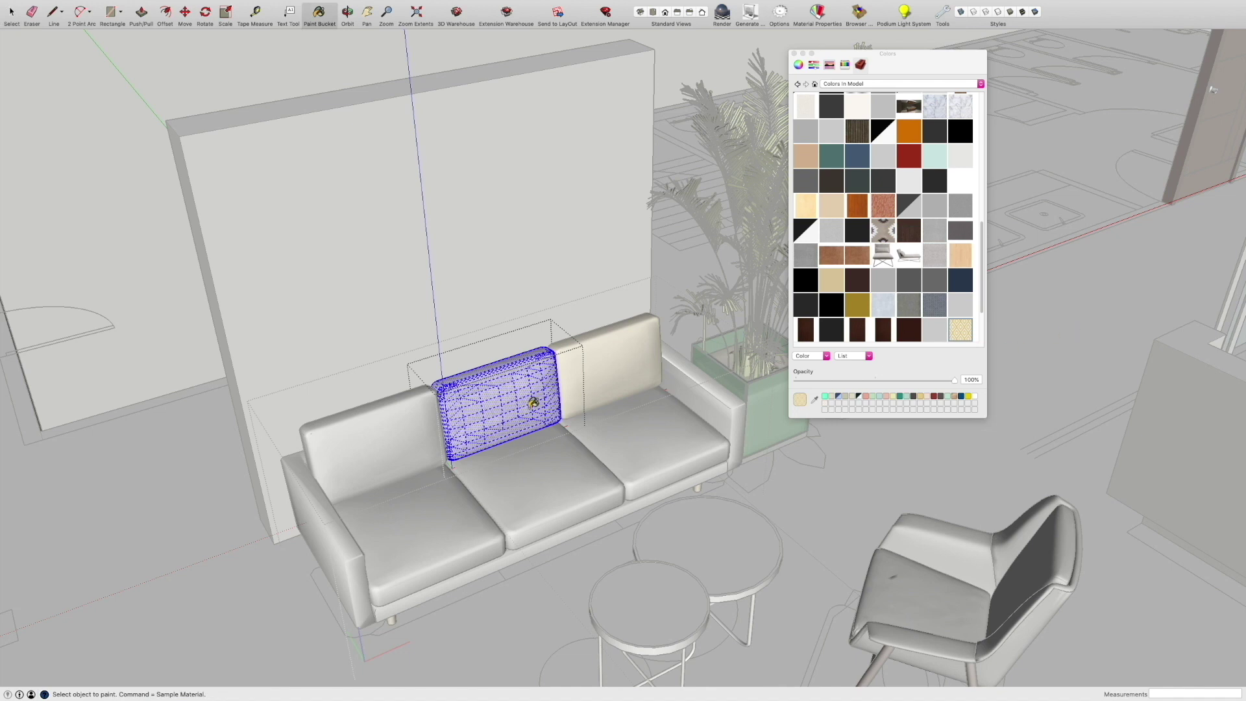
pyautogui.click(536, 405)
pyautogui.press('space')
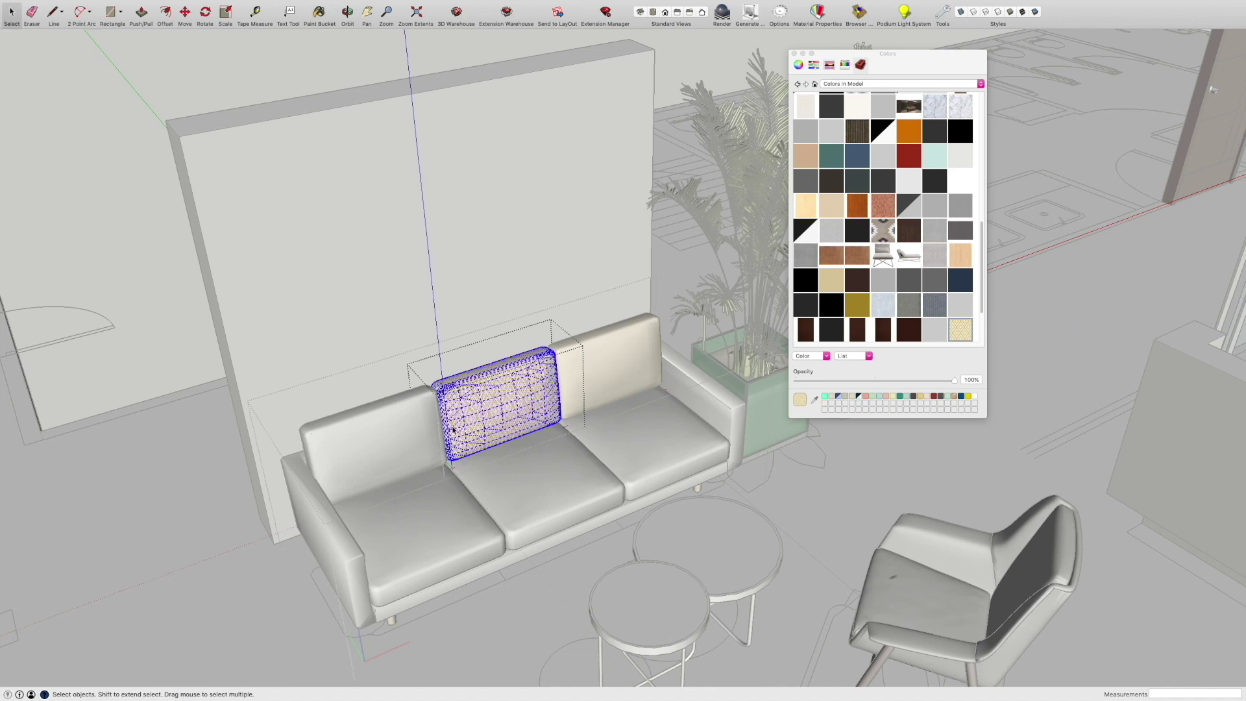
# - Paint the sofa's remaining grey back cushion, the one farthest from the plant, with the yellow geometric fabric
pyautogui.doubleClick(399, 434)
pyautogui.press('b')
pyautogui.click(394, 451)
pyautogui.press('space')
pyautogui.click(561, 473)
# - Open the sofa's seat cushion nearest the plant and paint its faces with the yellow geometric fabric
pyautogui.click(646, 456)
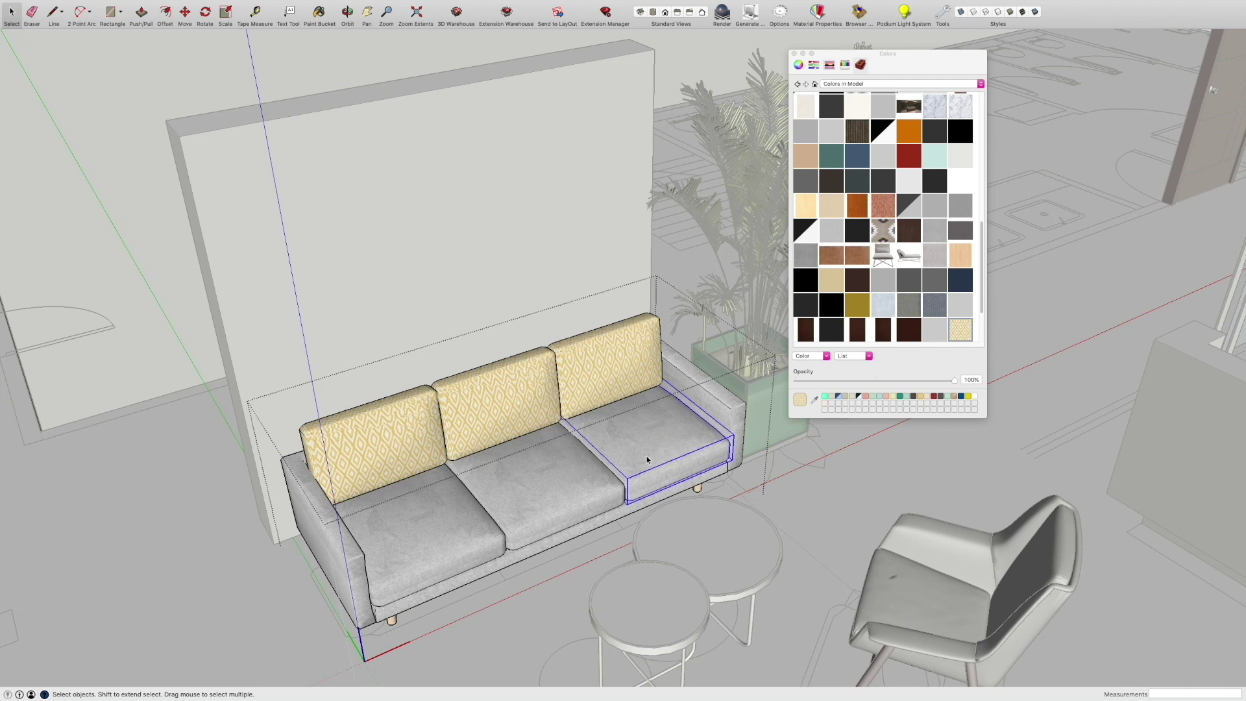
pyautogui.doubleClick(645, 446)
pyautogui.doubleClick(674, 439)
pyautogui.click(669, 441)
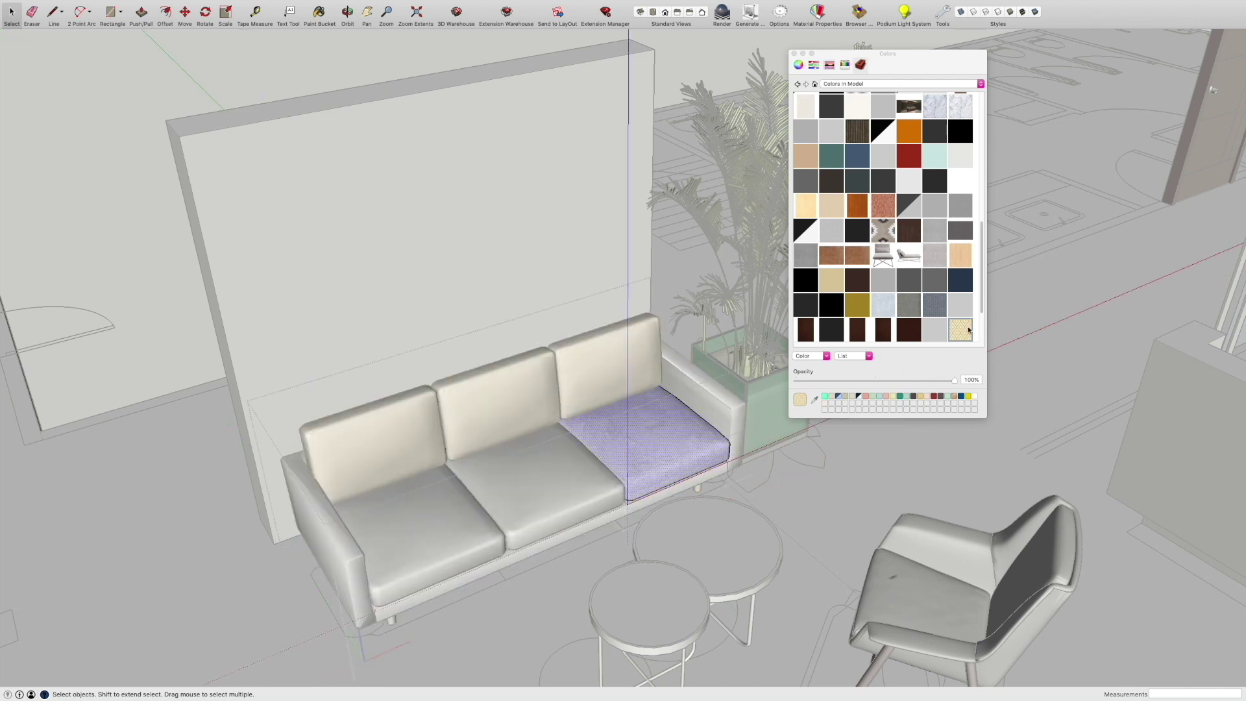
pyautogui.press('b')
pyautogui.click(661, 439)
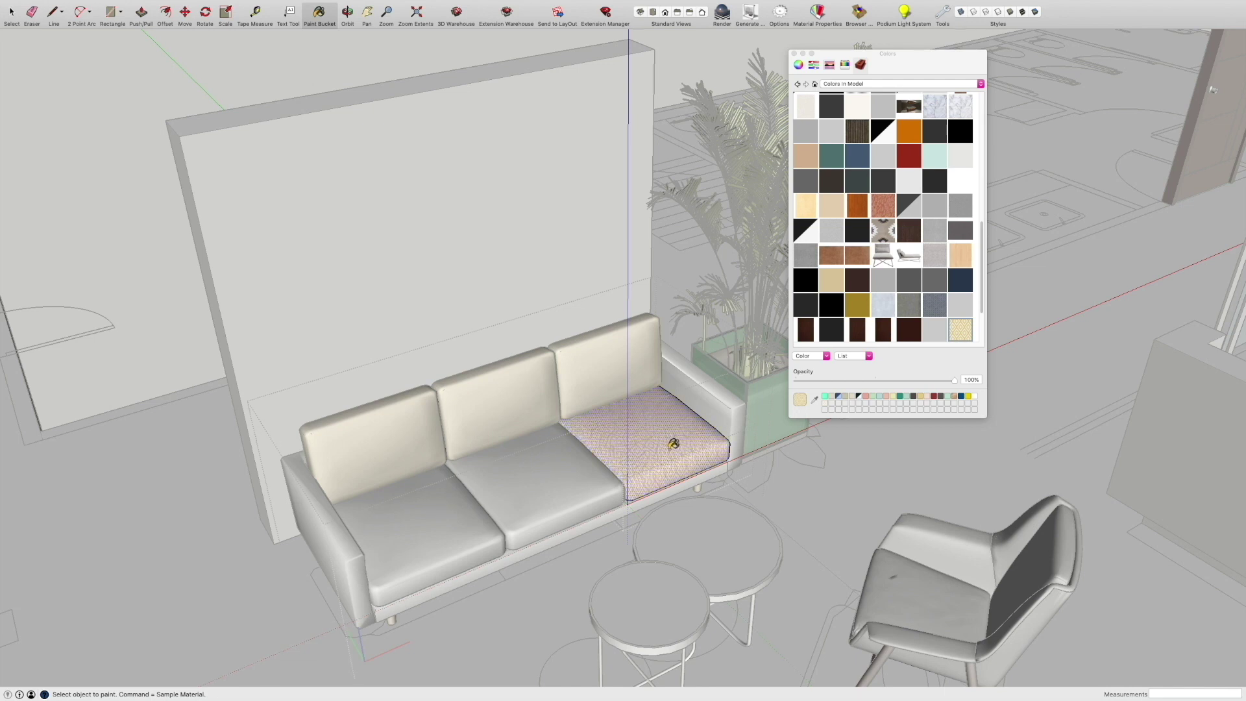
pyautogui.click(8, 20)
pyautogui.press('Escape')
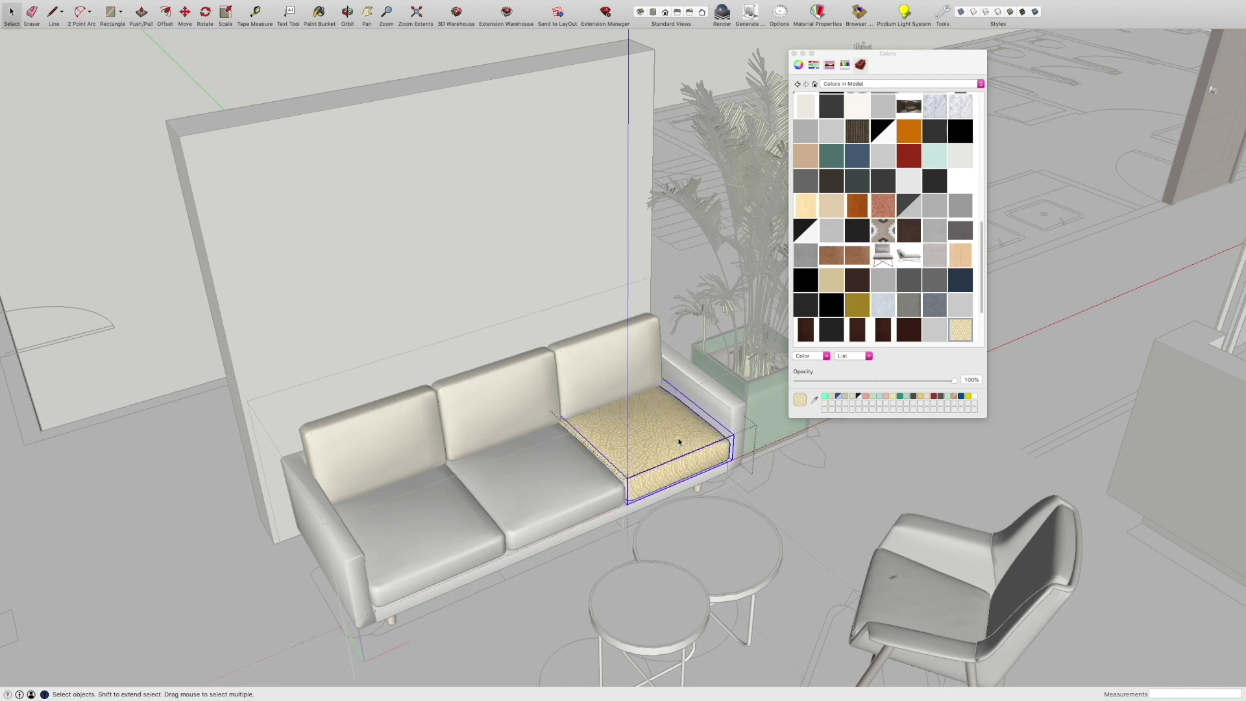
# - Open the sofa's middle seat cushion and paint all its faces with the yellow geometric fabric
pyautogui.click(540, 500)
pyautogui.doubleClick(537, 480)
pyautogui.click(534, 483)
pyautogui.doubleClick(533, 486)
pyautogui.click(533, 486)
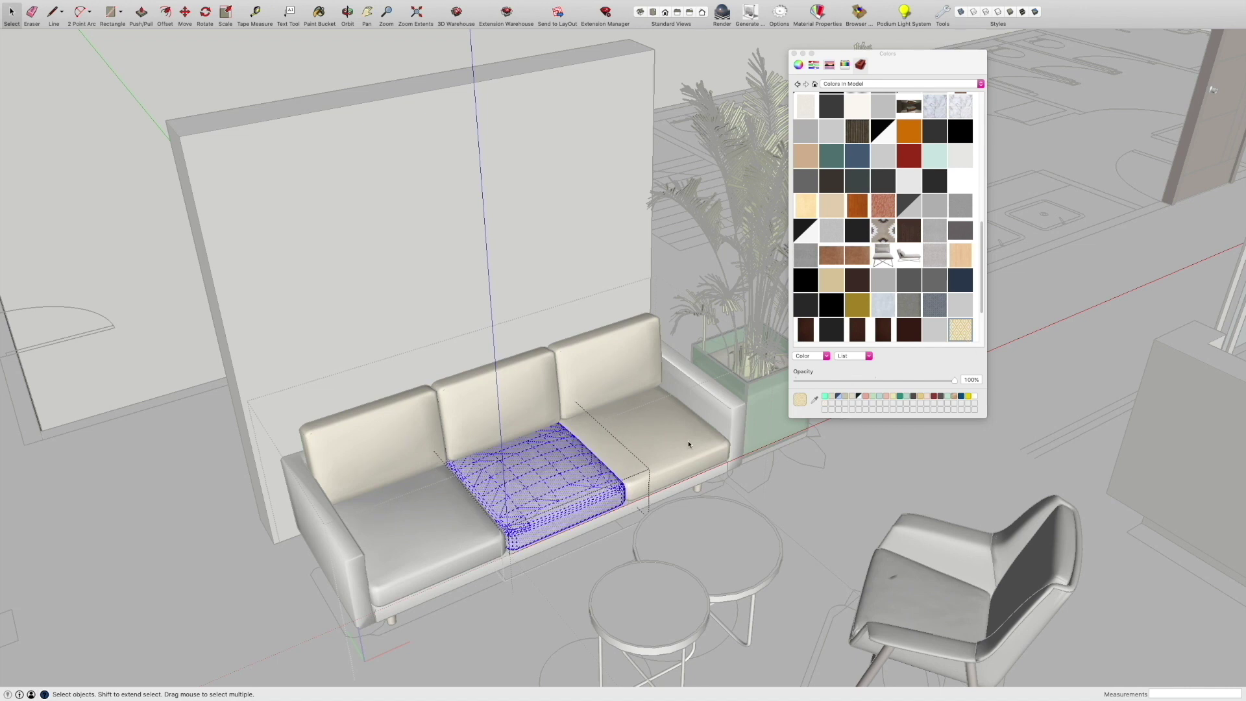
pyautogui.press('b')
pyautogui.click(546, 478)
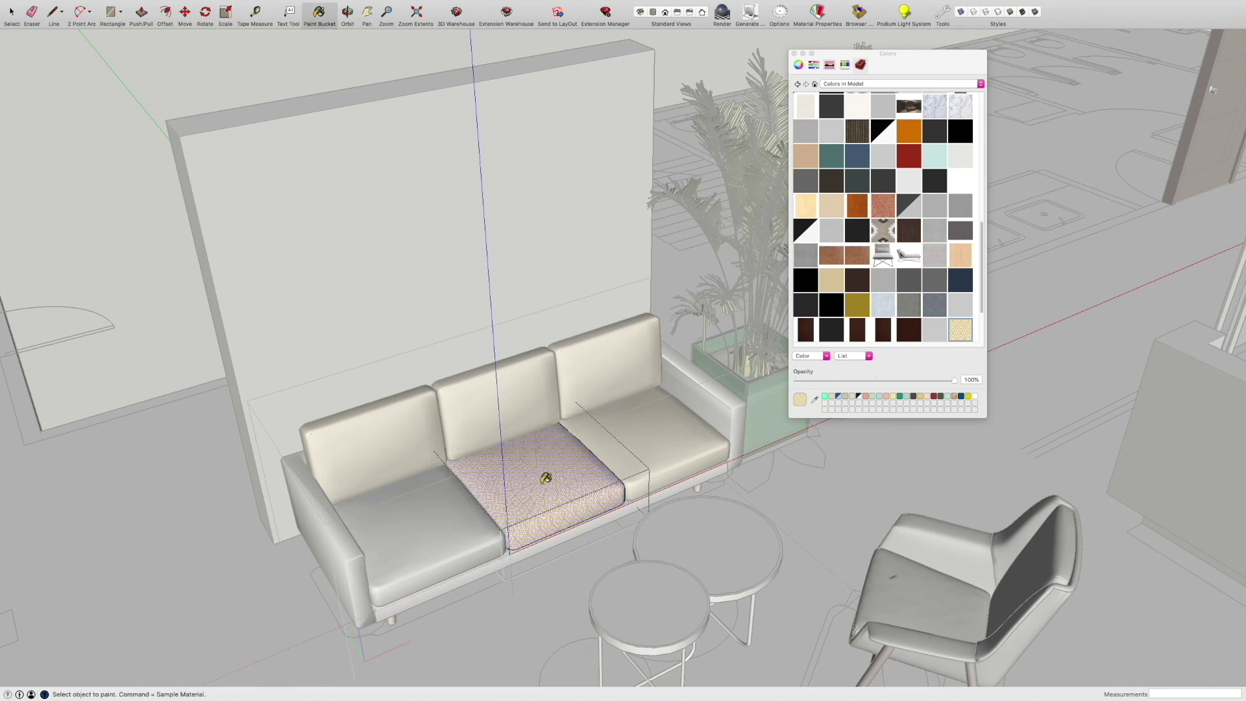
# - Paint the last grey seat cushion, farthest from the plant, with the yellow geometric fabric and leave its editing
pyautogui.click(11, 13)
pyautogui.click(437, 549)
pyautogui.click(437, 549)
pyautogui.doubleClick(438, 548)
pyautogui.doubleClick(434, 541)
pyautogui.click(433, 540)
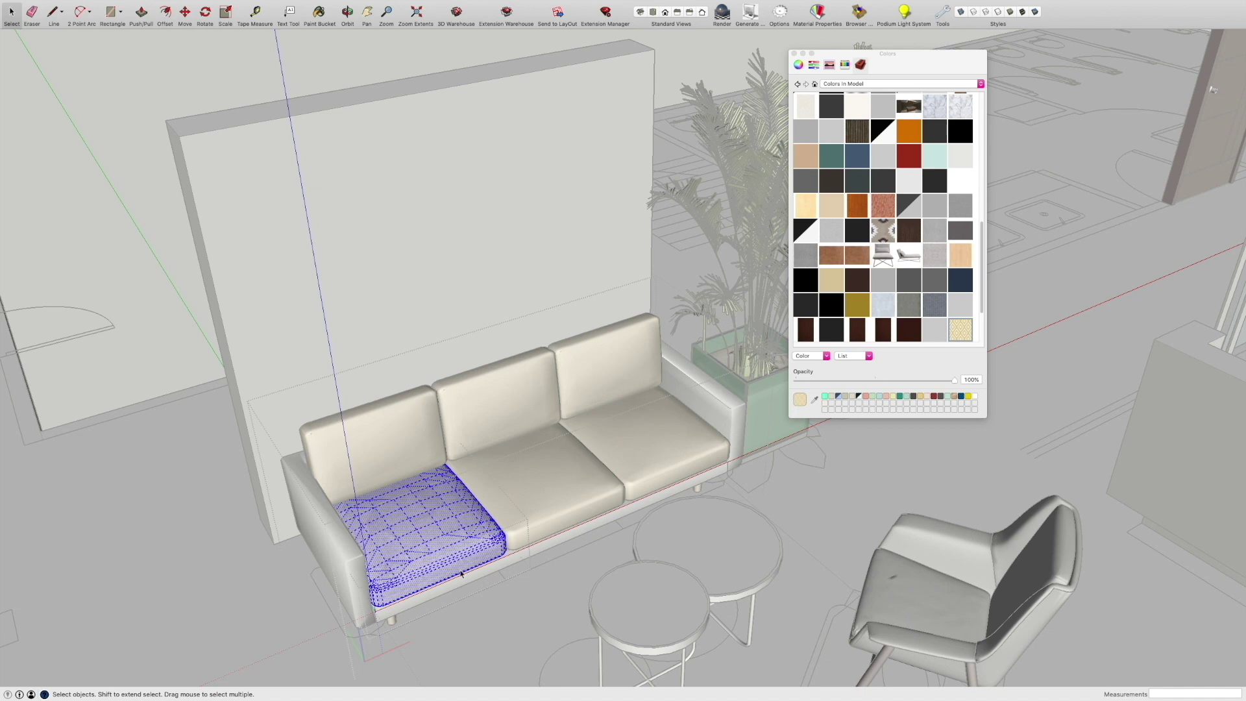
pyautogui.scroll(5, 398, 574)
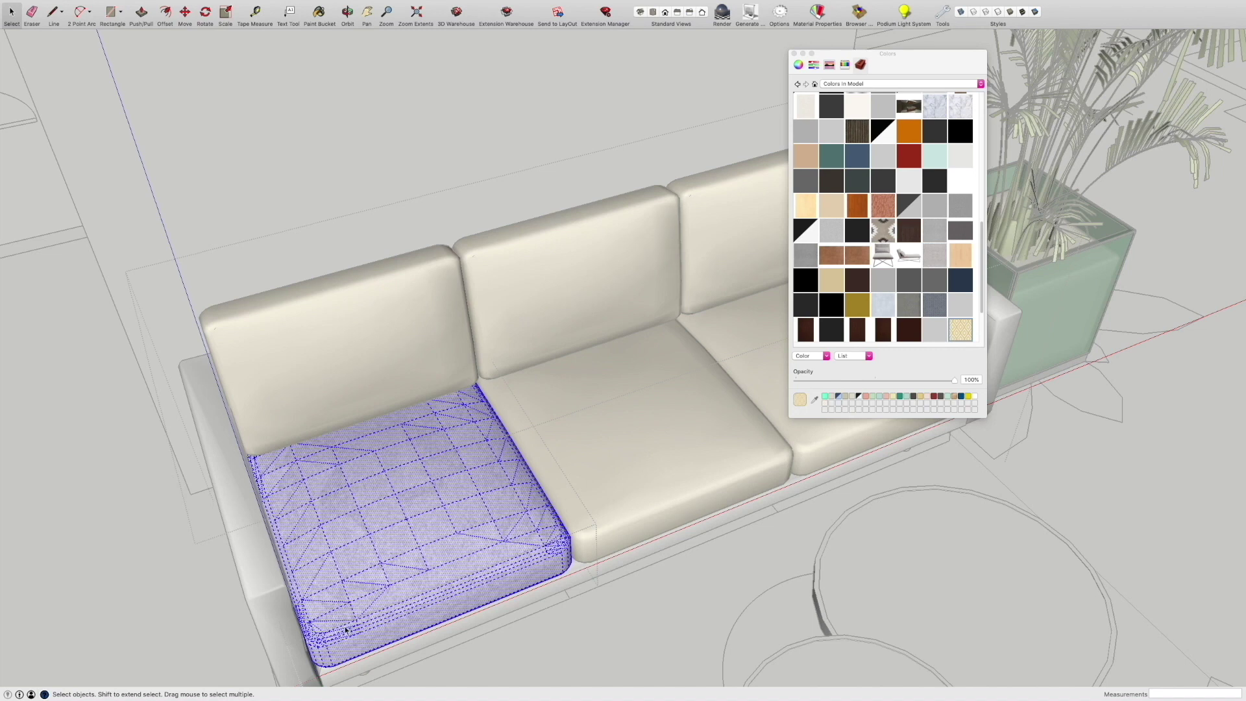
pyautogui.scroll(-2, 410, 519)
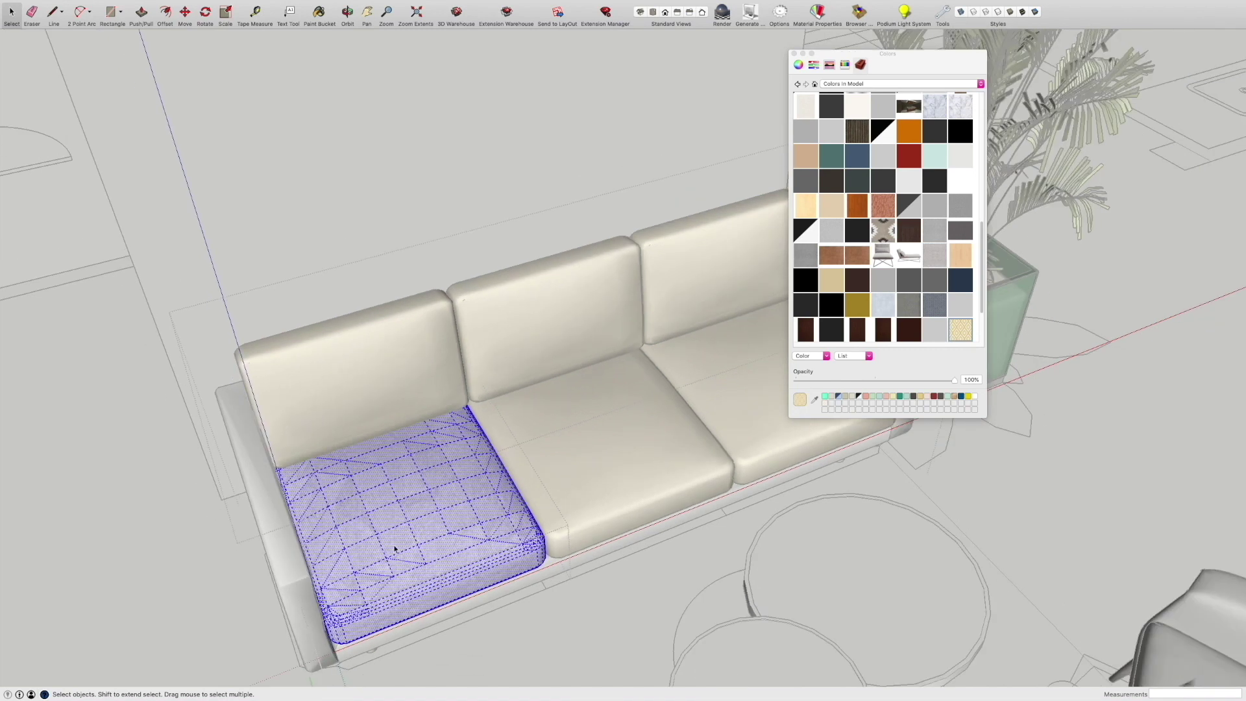
pyautogui.click(969, 335)
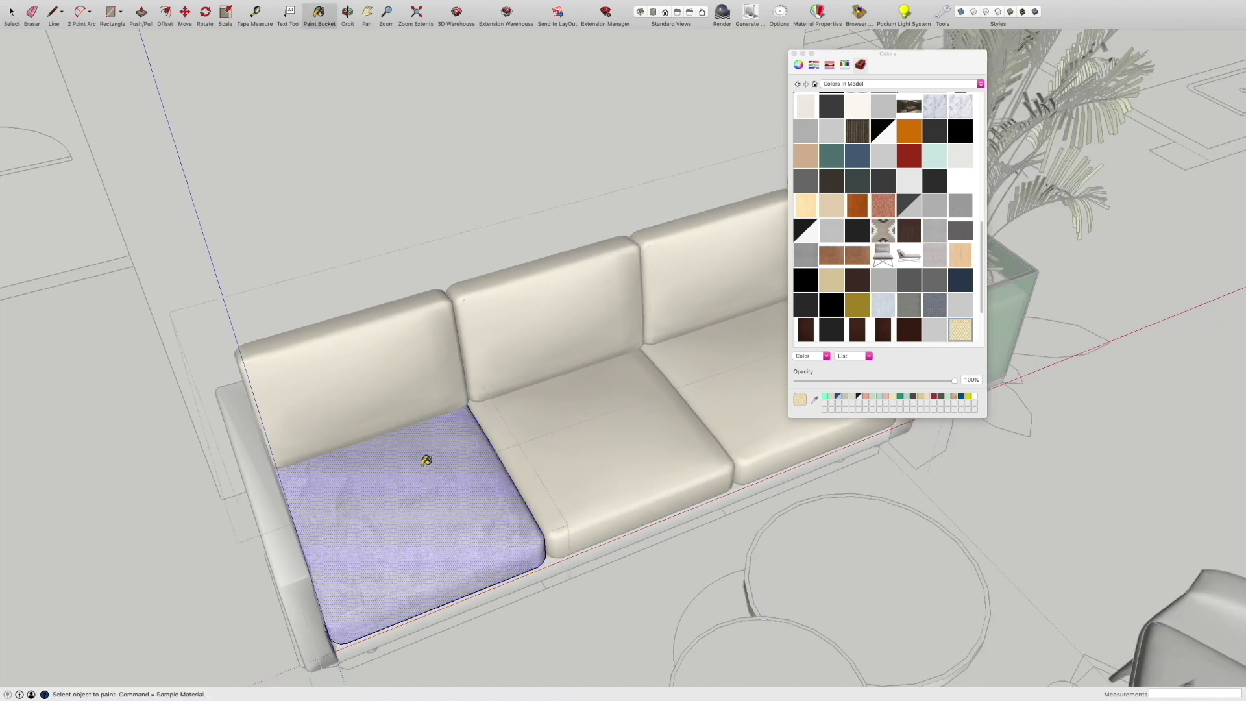
pyautogui.click(425, 460)
pyautogui.moveTo(487, 542); pyautogui.dragTo(540, 528, button='middle')
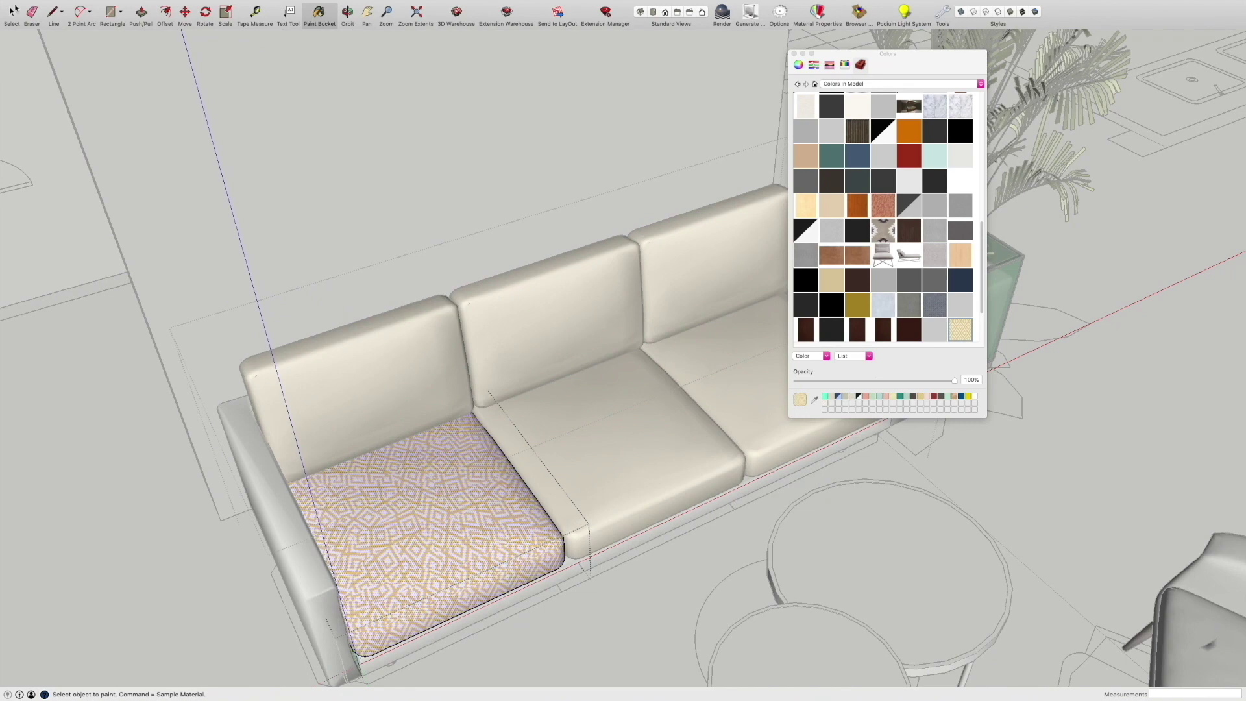
pyautogui.press('space')
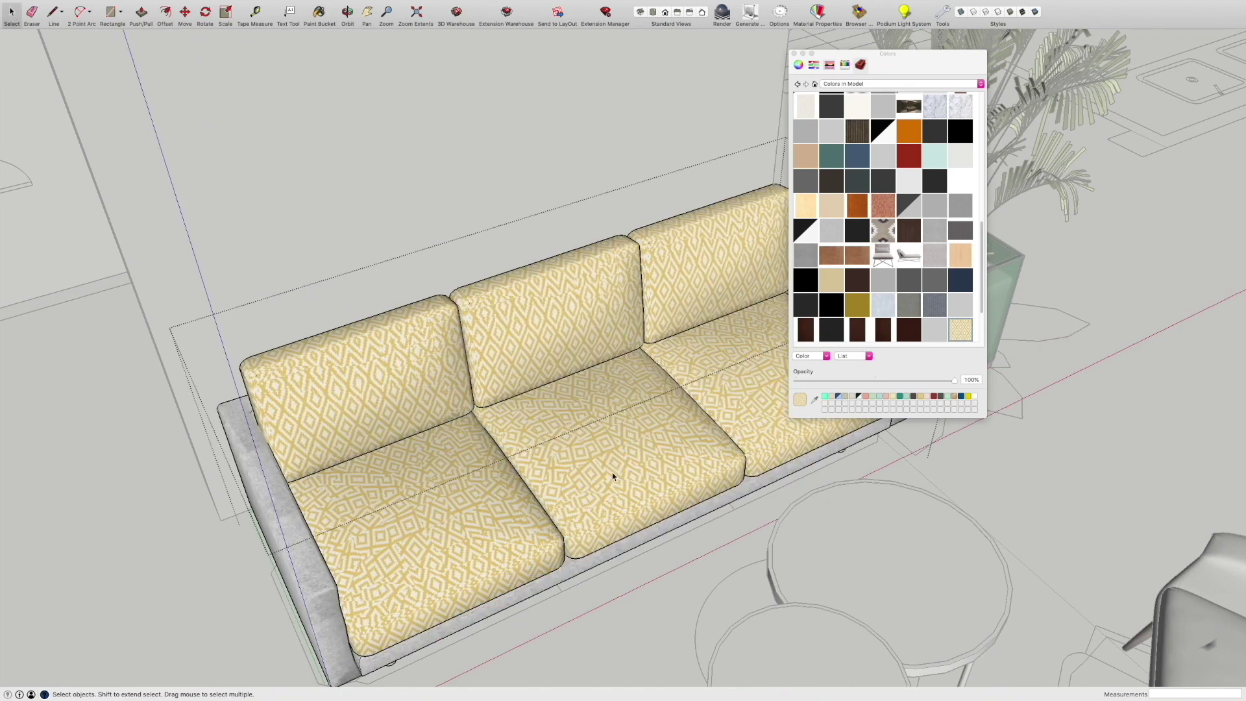
# - Undo the last paint change on the sofa and try painting its parts again with the Paint Bucket
pyautogui.moveTo(660, 523); pyautogui.dragTo(603, 446, button='middle')
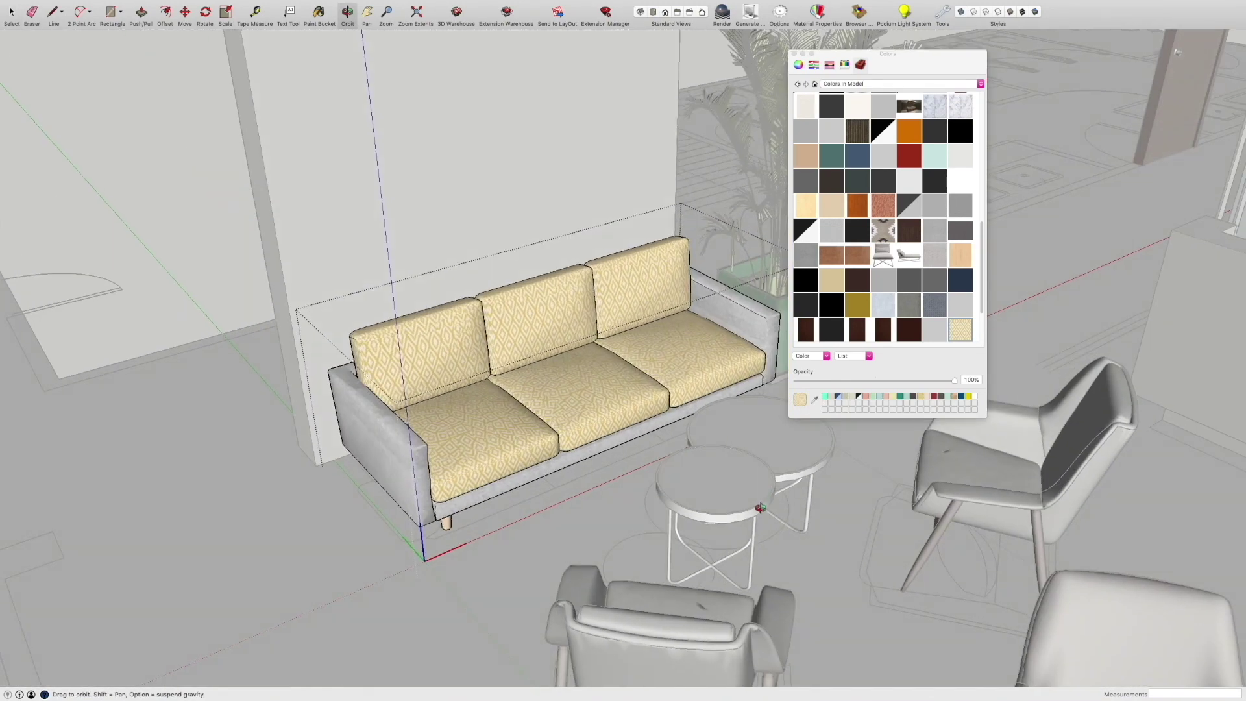
pyautogui.scroll(5, 591, 386)
pyautogui.scroll(-5, 517, 535)
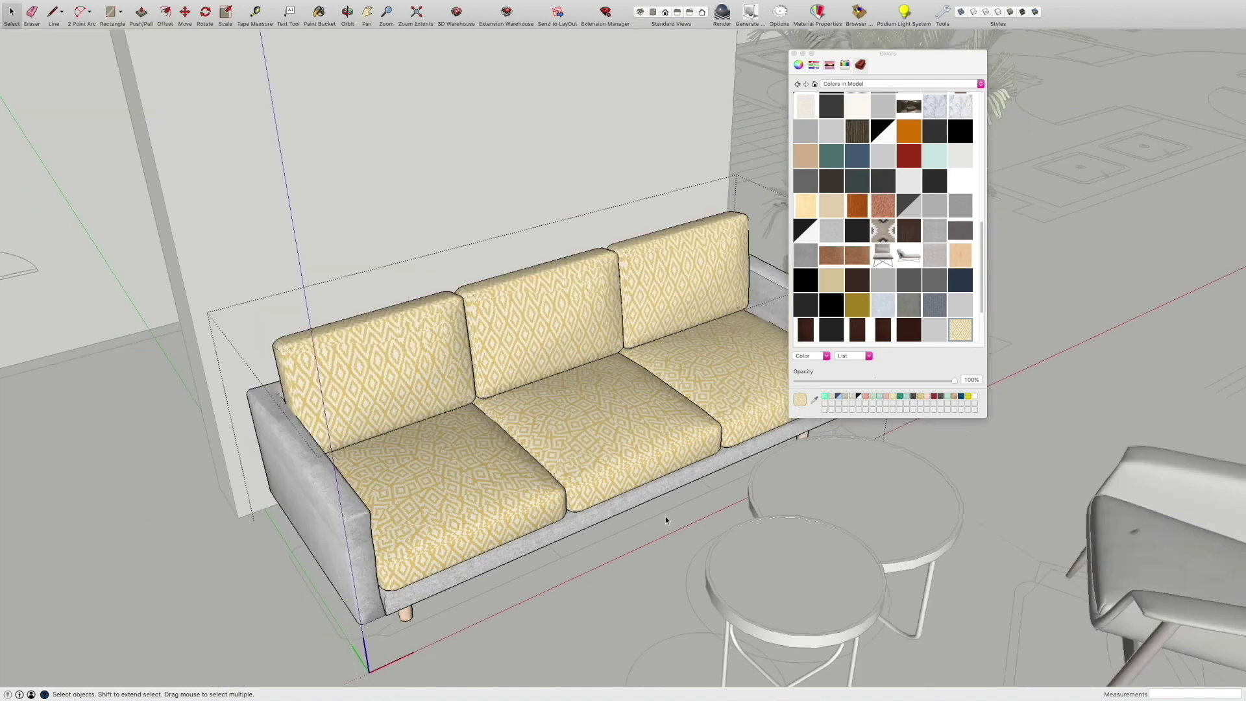
pyautogui.moveTo(665, 516); pyautogui.dragTo(714, 528, button='middle')
pyautogui.press('super+z')
pyautogui.tripleClick(383, 519)
pyautogui.press('b')
pyautogui.click(383, 520)
pyautogui.press('space')
pyautogui.click(552, 532)
pyautogui.press('b')
pyautogui.click(677, 483)
pyautogui.press('space')
pyautogui.press('Escape')
# - Sample the grey-brown fabric material from the seat of the rounded armchair with thin black metal legs
pyautogui.moveTo(691, 466)
pyautogui.mouseDown(button='middle')
pyautogui.moveTo(617, 529)
pyautogui.moveTo(340, 501)
pyautogui.moveTo(862, 640)
pyautogui.moveTo(395, 251)
pyautogui.mouseUp(button='middle')
pyautogui.scroll(5, 605, 356)
pyautogui.moveTo(605, 357); pyautogui.dragTo(272, 548, button='middle')
pyautogui.scroll(5, 363, 393)
pyautogui.moveTo(389, 487); pyautogui.dragTo(539, 445, button='middle')
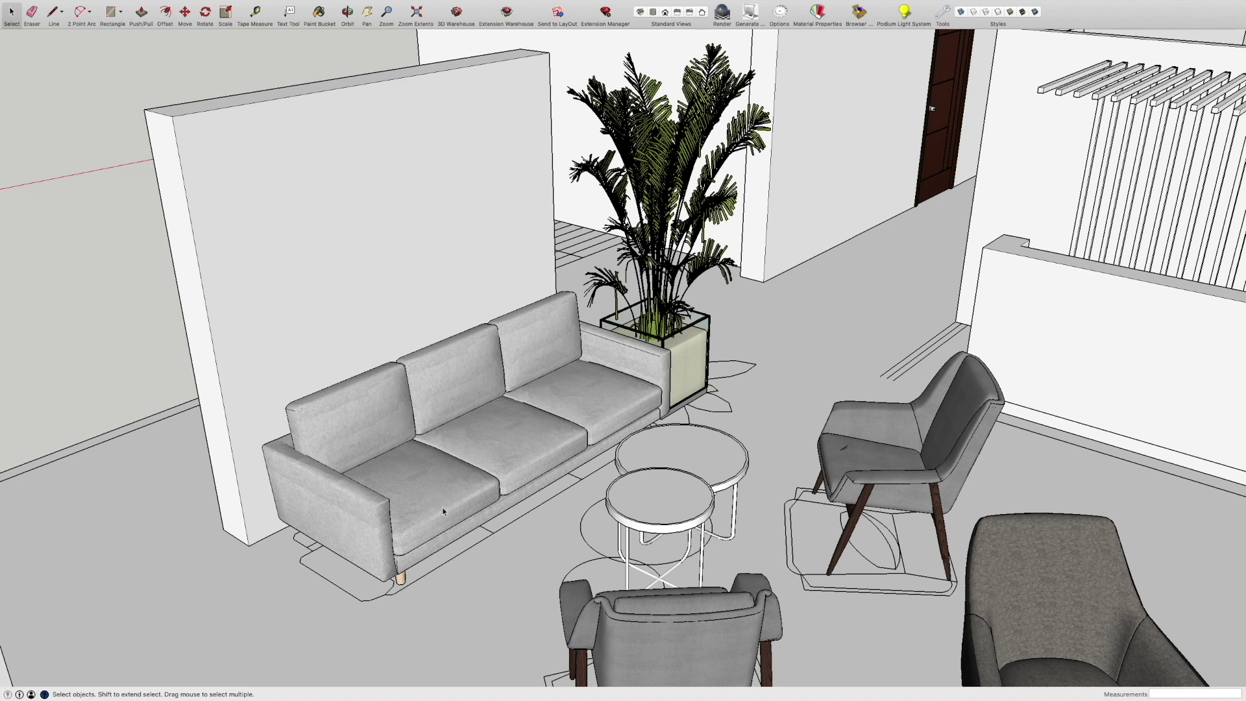
pyautogui.moveTo(510, 510); pyautogui.dragTo(649, 552, button='middle')
pyautogui.keyDown('shift'); pyautogui.moveTo(934, 552); pyautogui.dragTo(682, 436, button='middle'); pyautogui.keyUp('shift')
pyautogui.scroll(6, 794, 459)
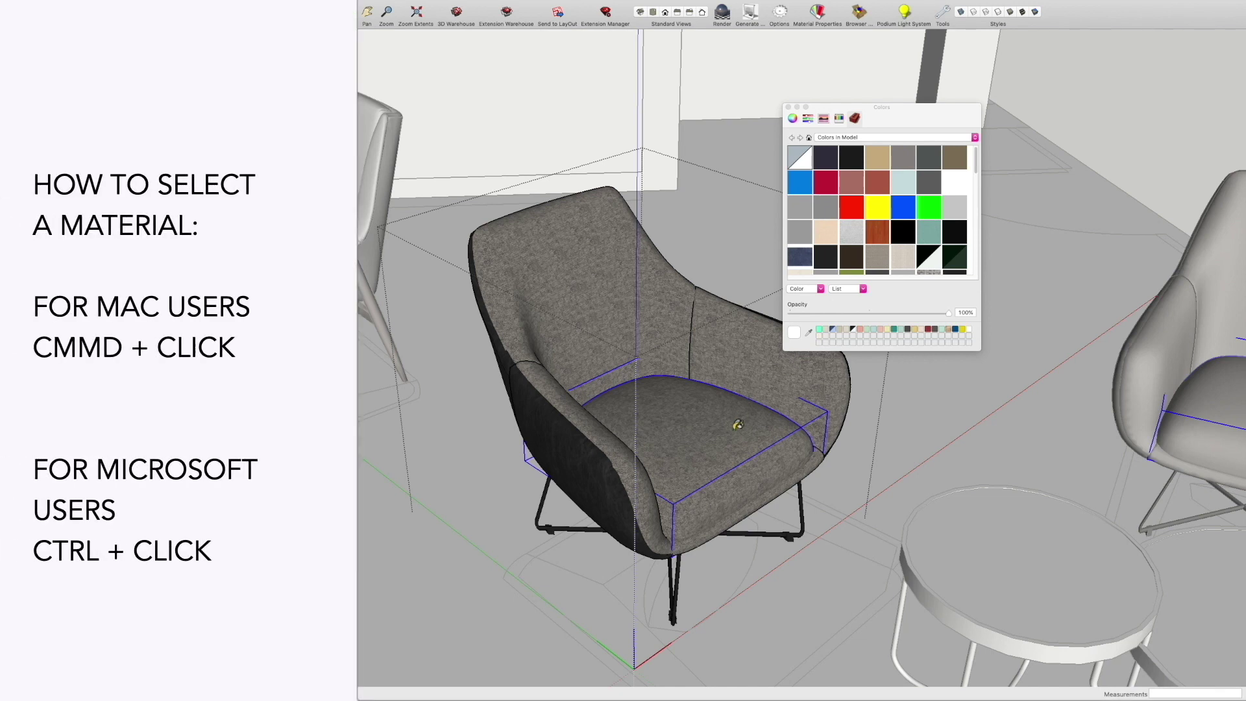
pyautogui.keyDown('super'); pyautogui.click(675, 420); pyautogui.keyUp('super')
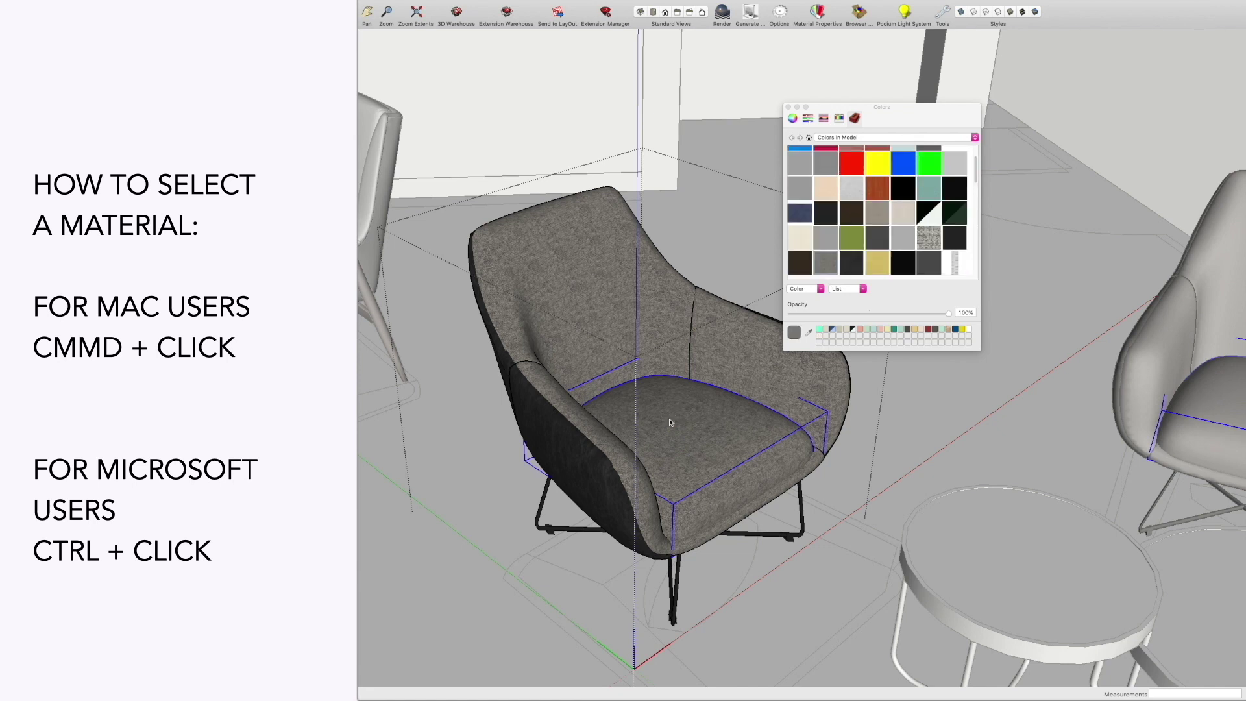
# - Edit the sampled armchair material and replace its texture with 01.jpg from the Textures folder in 3D COURSE FILES
pyautogui.rightClick(826, 267)
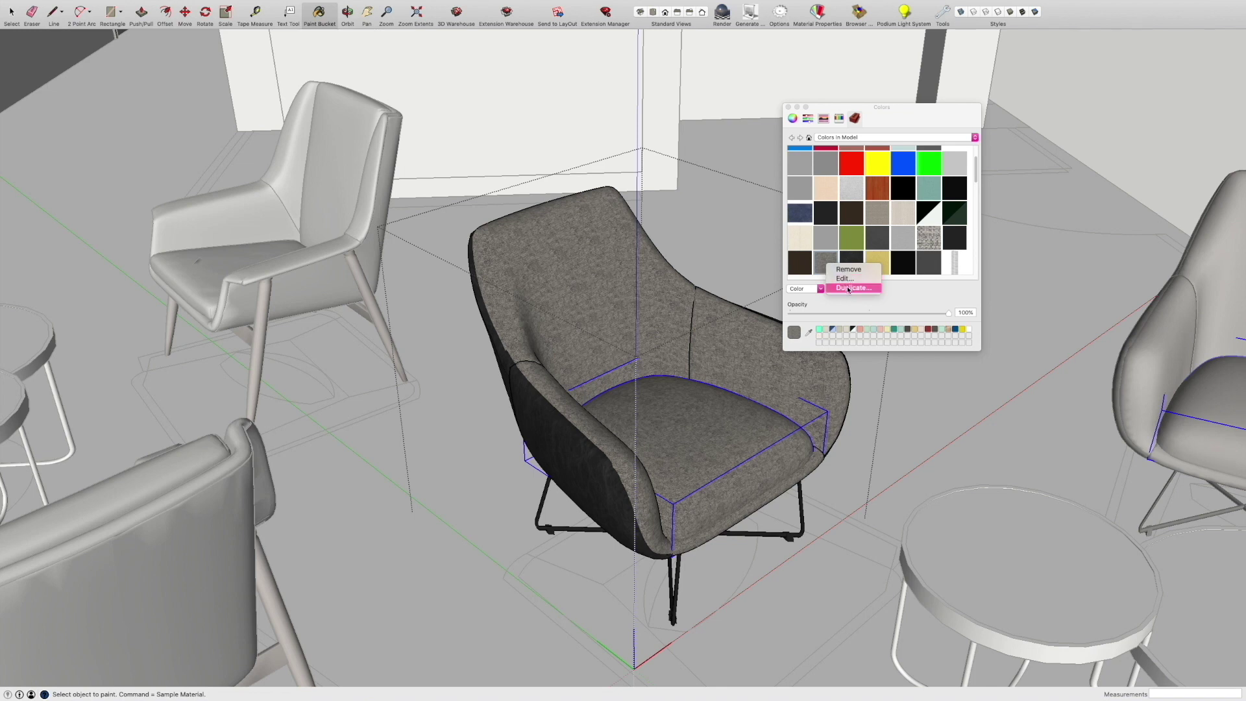
pyautogui.click(850, 279)
pyautogui.click(855, 277)
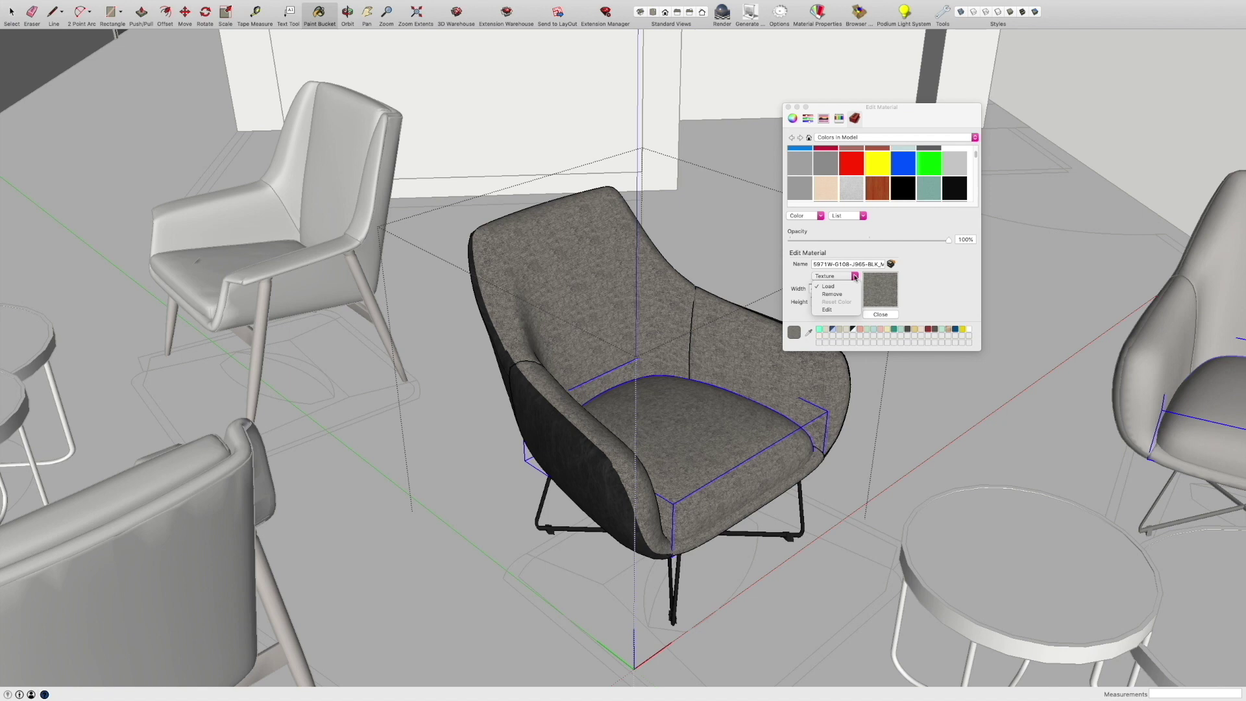
pyautogui.click(834, 288)
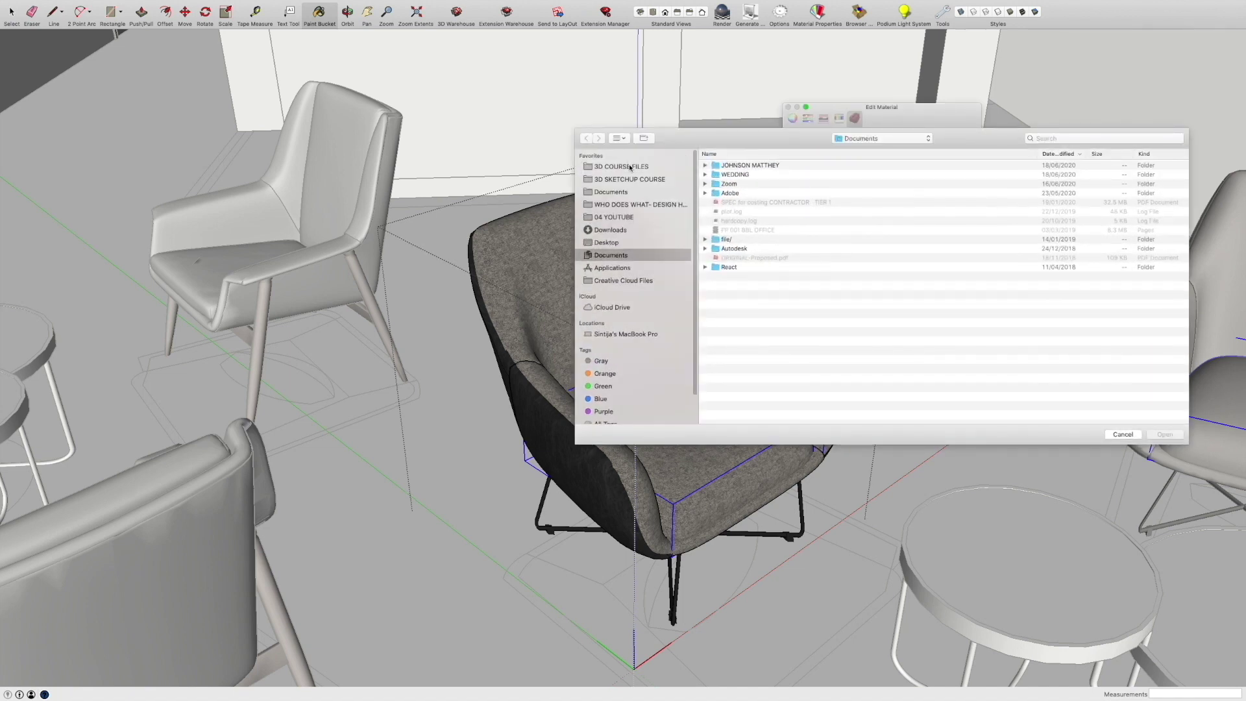
pyautogui.click(629, 167)
pyautogui.doubleClick(734, 175)
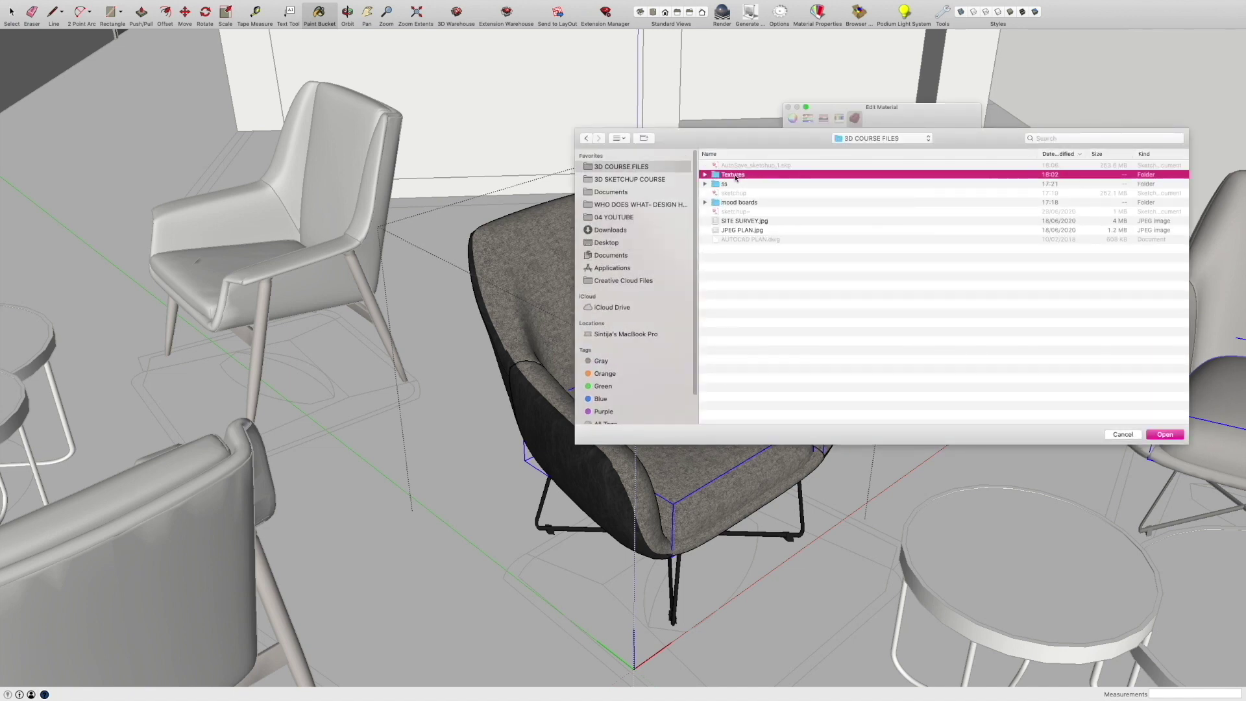
pyautogui.click(734, 175)
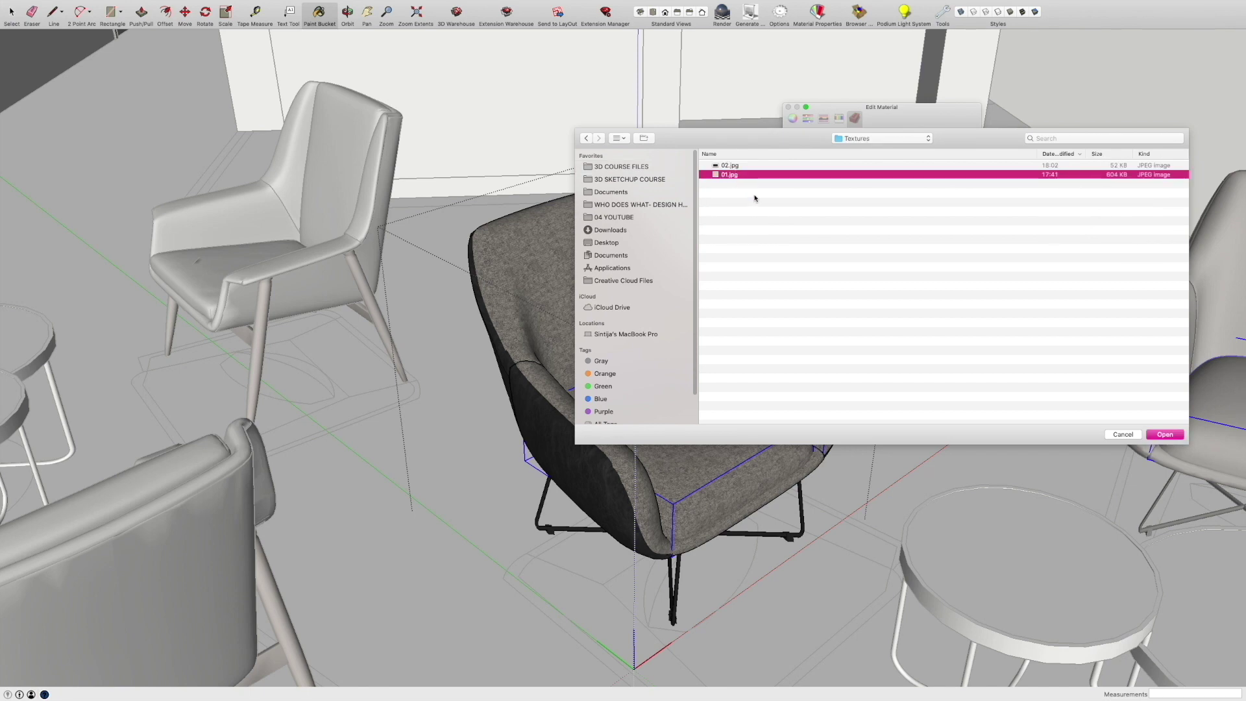
pyautogui.click(1176, 437)
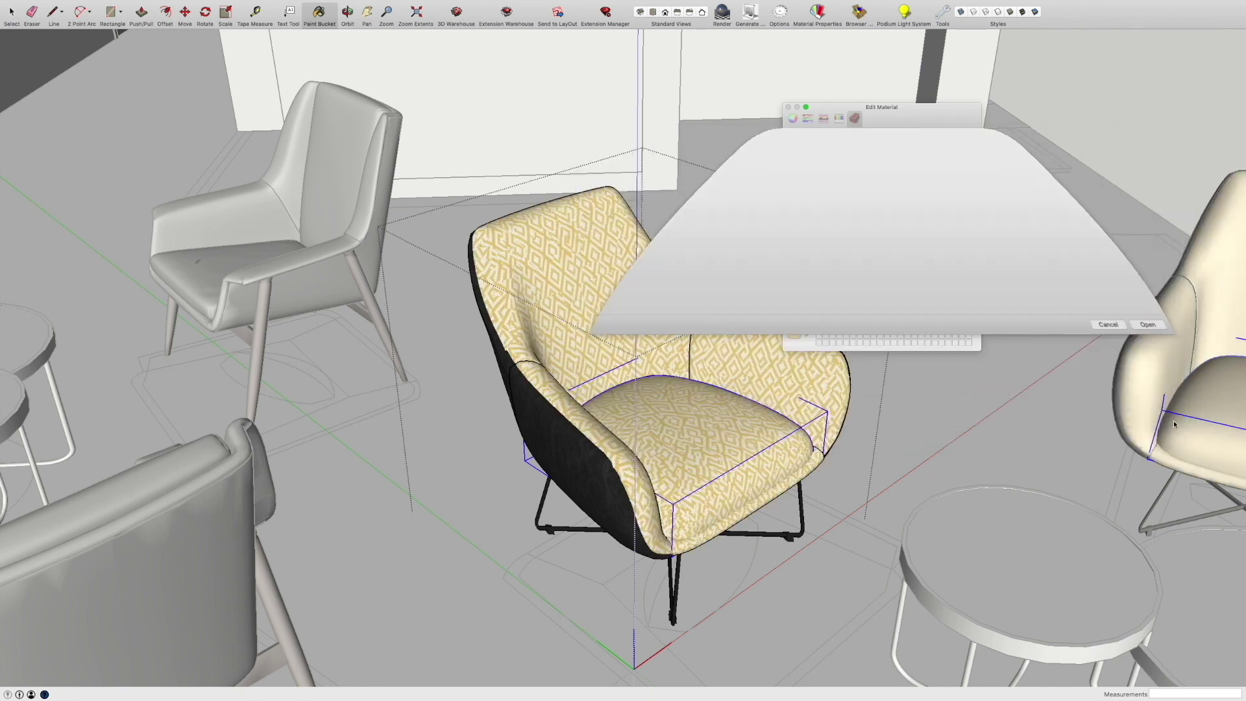
# - Examine the geometric fabric pattern and its scale on the armchair from several angles, moving the material editor out of the way
pyautogui.moveTo(618, 414)
pyautogui.mouseDown(button='middle')
pyautogui.moveTo(628, 494)
pyautogui.moveTo(614, 505)
pyautogui.mouseUp(button='middle')
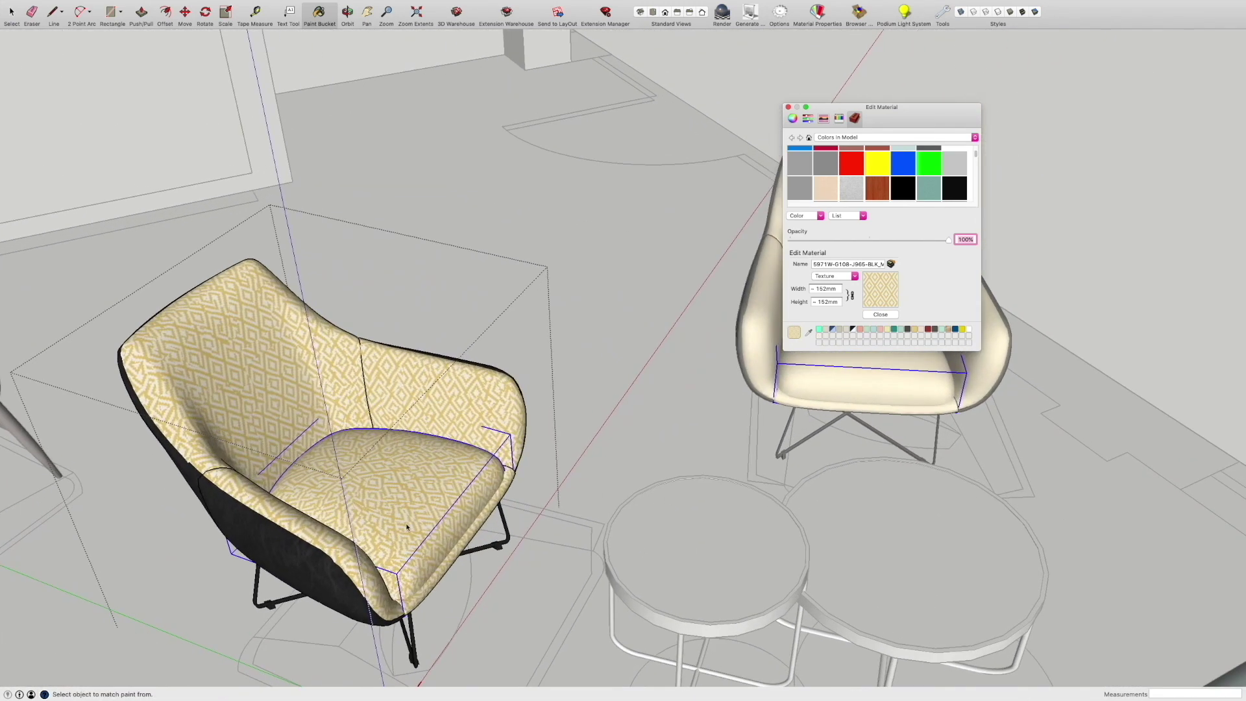
pyautogui.scroll(-4, 899, 402)
pyautogui.moveTo(916, 116); pyautogui.dragTo(674, 65)
pyautogui.moveTo(863, 383)
pyautogui.mouseDown(button='middle')
pyautogui.moveTo(745, 357)
pyautogui.moveTo(711, 407)
pyautogui.moveTo(873, 392)
pyautogui.mouseUp(button='middle')
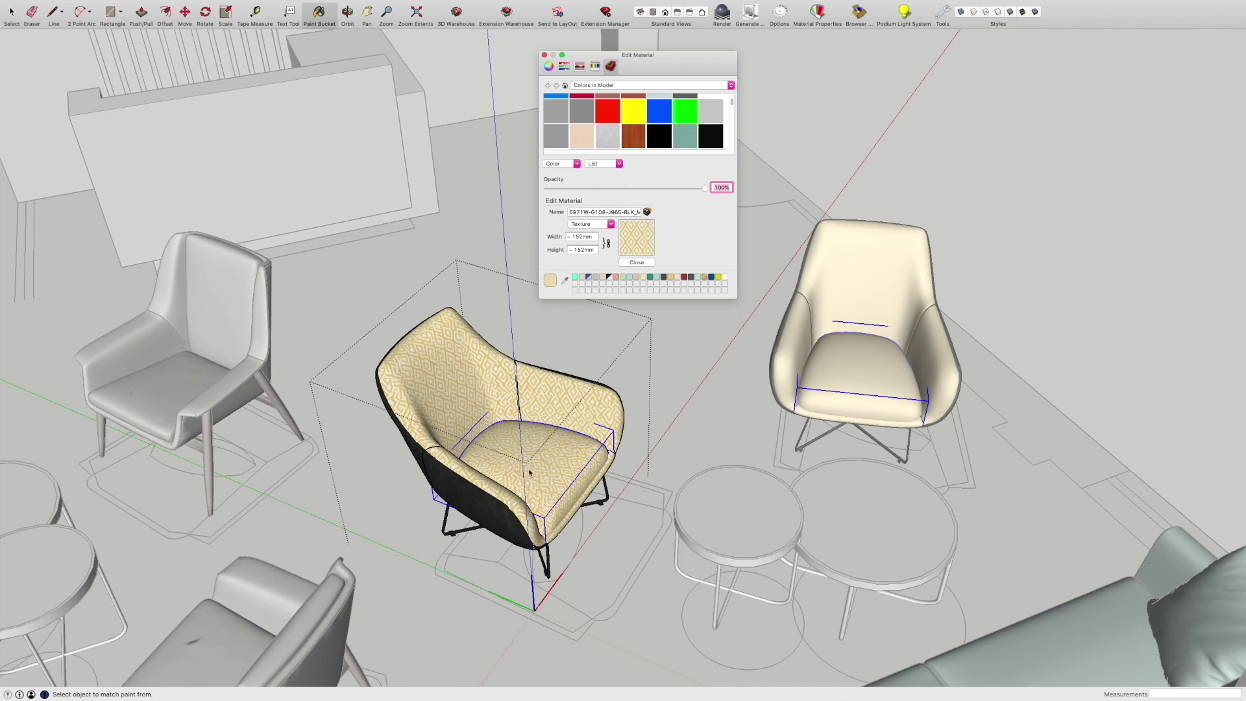
pyautogui.moveTo(514, 478); pyautogui.dragTo(647, 461, button='middle')
pyautogui.scroll(3, 647, 461)
pyautogui.scroll(-3, 644, 462)
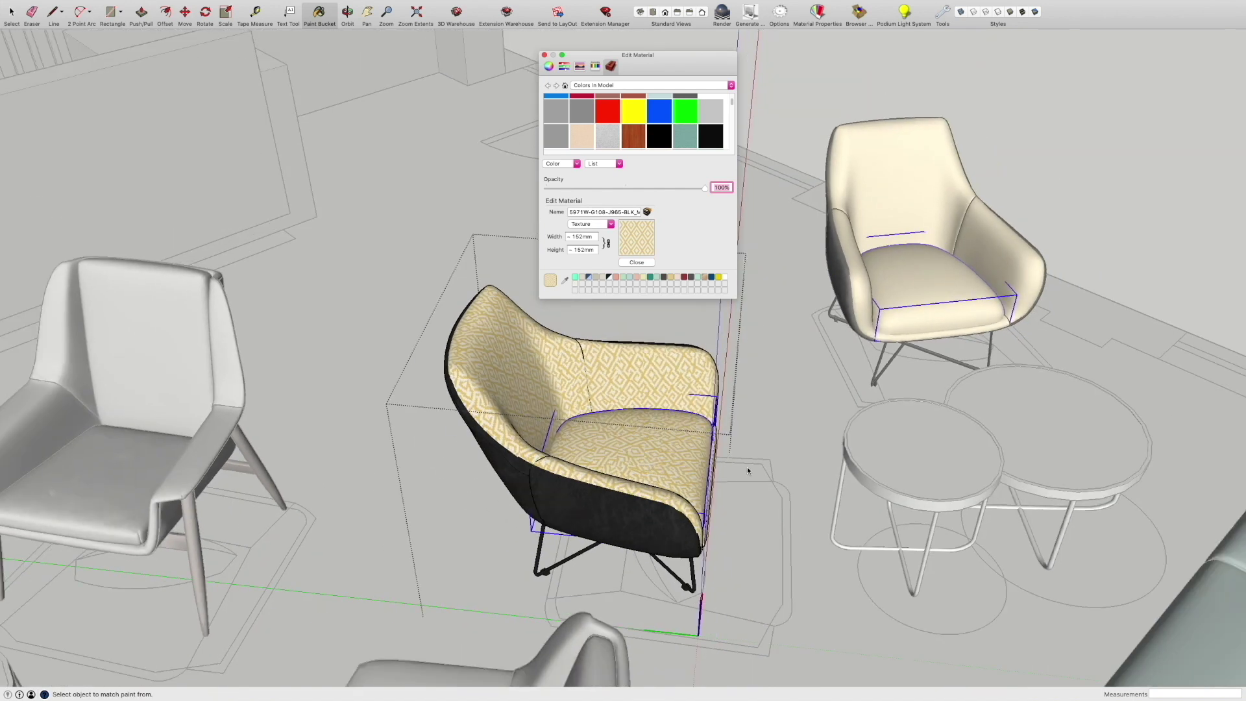
pyautogui.keyDown('shift'); pyautogui.moveTo(747, 468); pyautogui.dragTo(612, 501, button='middle'); pyautogui.keyUp('shift')
pyautogui.scroll(-5, 613, 501)
pyautogui.scroll(3, 613, 500)
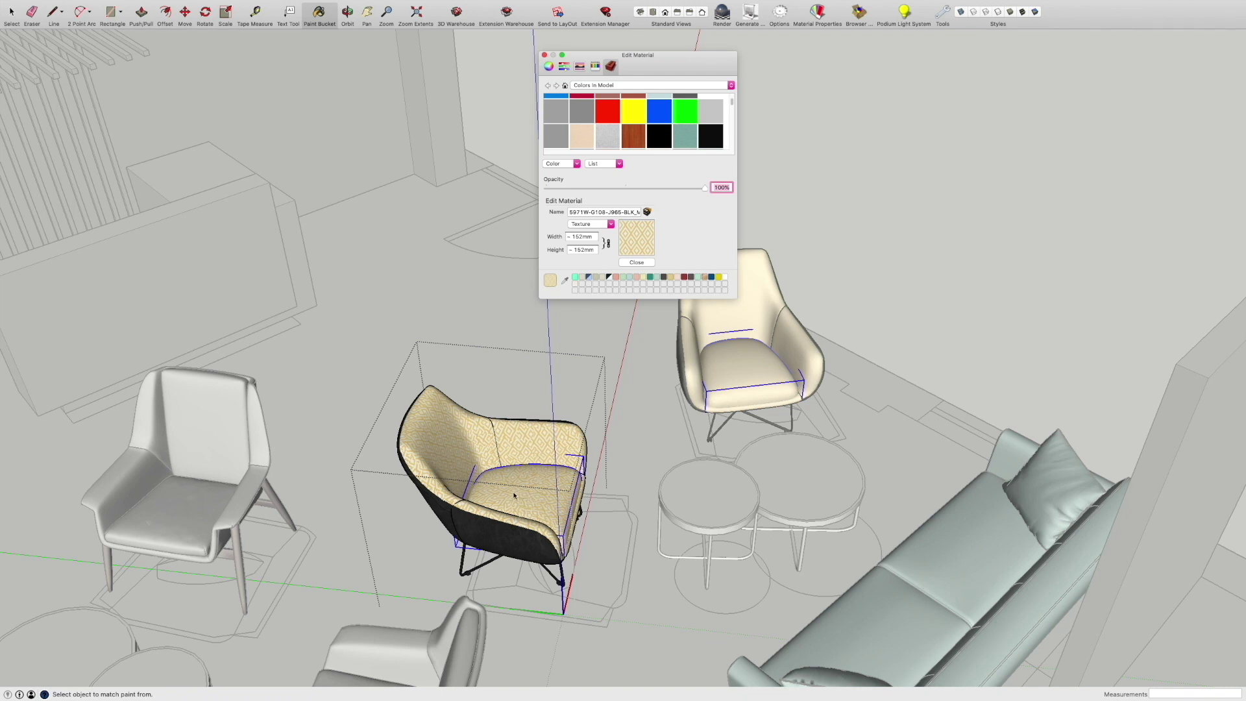
pyautogui.scroll(5, 454, 472)
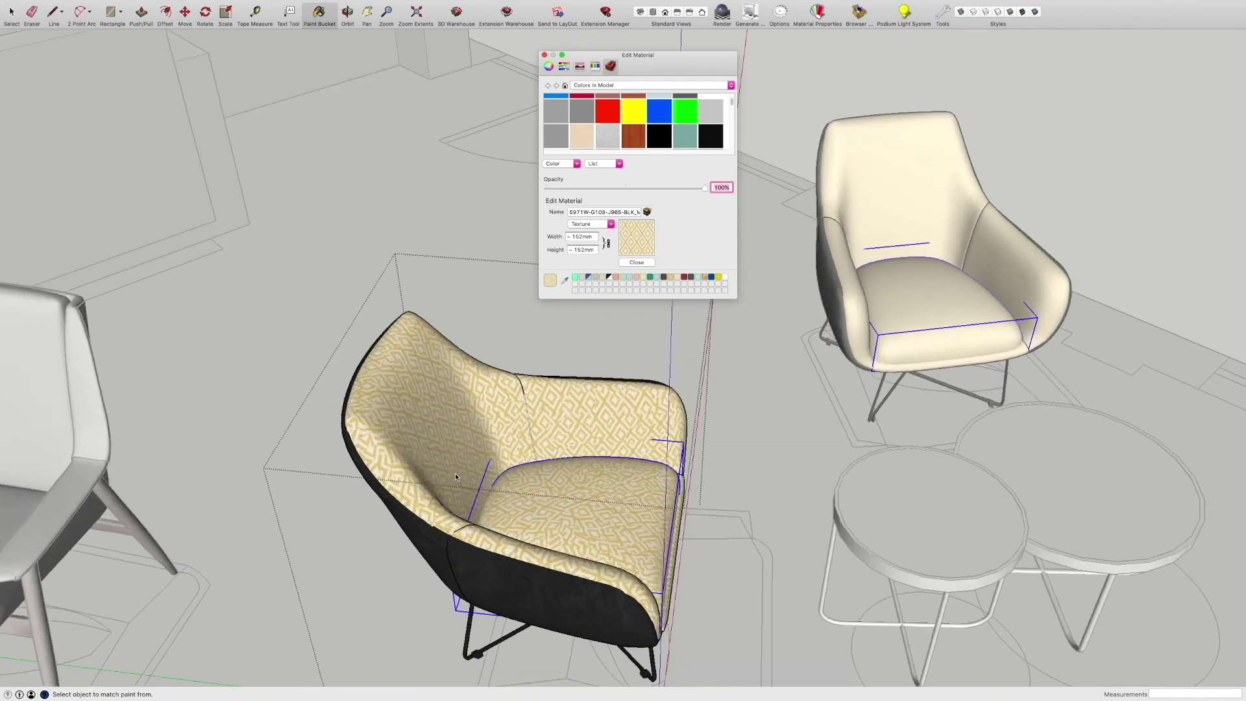
pyautogui.keyDown('shift'); pyautogui.moveTo(444, 490); pyautogui.dragTo(529, 456, button='middle'); pyautogui.keyUp('shift')
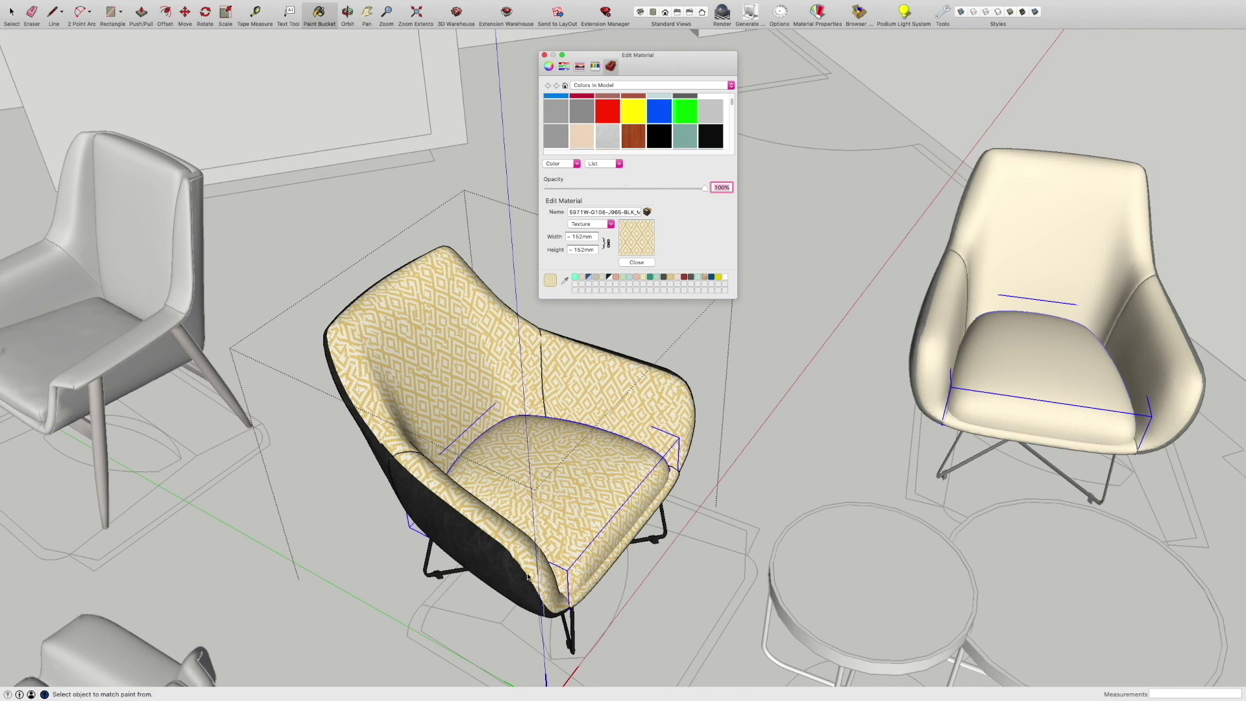
# - Finish editing the armchair material and make the front rounded armchair component unique
pyautogui.keyDown('super'); pyautogui.click(537, 466); pyautogui.keyUp('super')
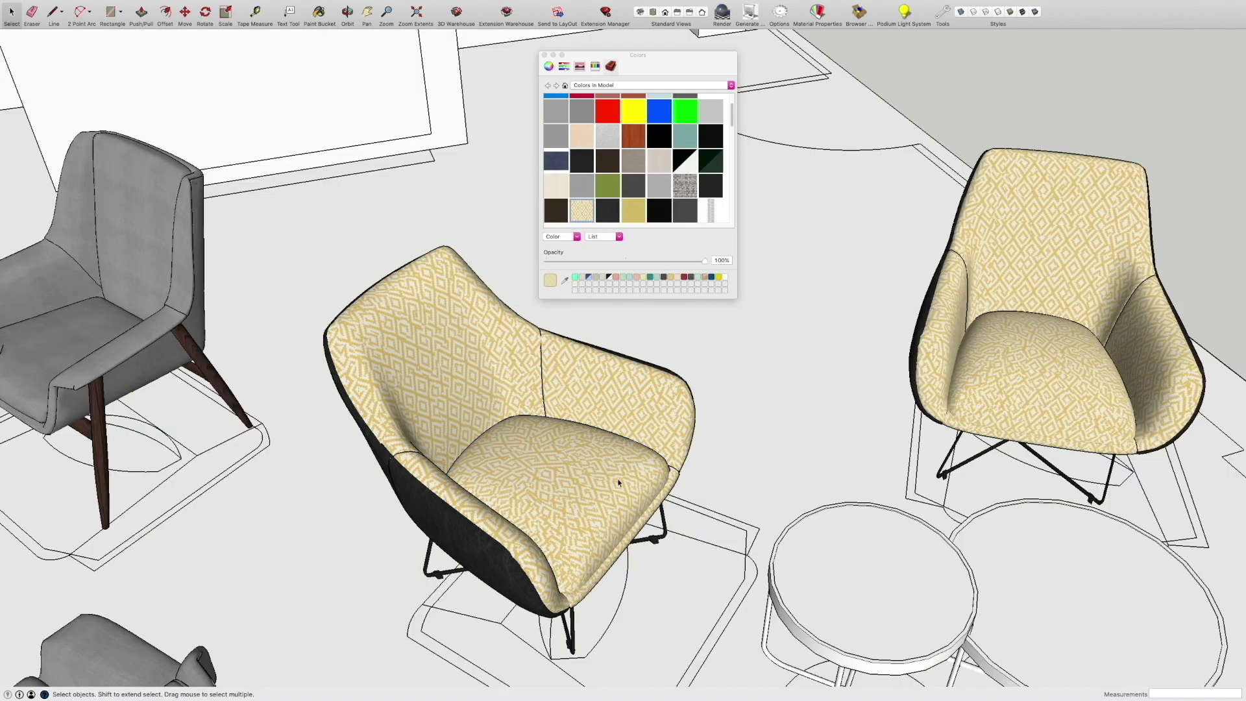
pyautogui.scroll(-3, 619, 481)
pyautogui.moveTo(617, 484)
pyautogui.mouseDown(button='middle')
pyautogui.moveTo(633, 467)
pyautogui.moveTo(631, 479)
pyautogui.mouseUp(button='middle')
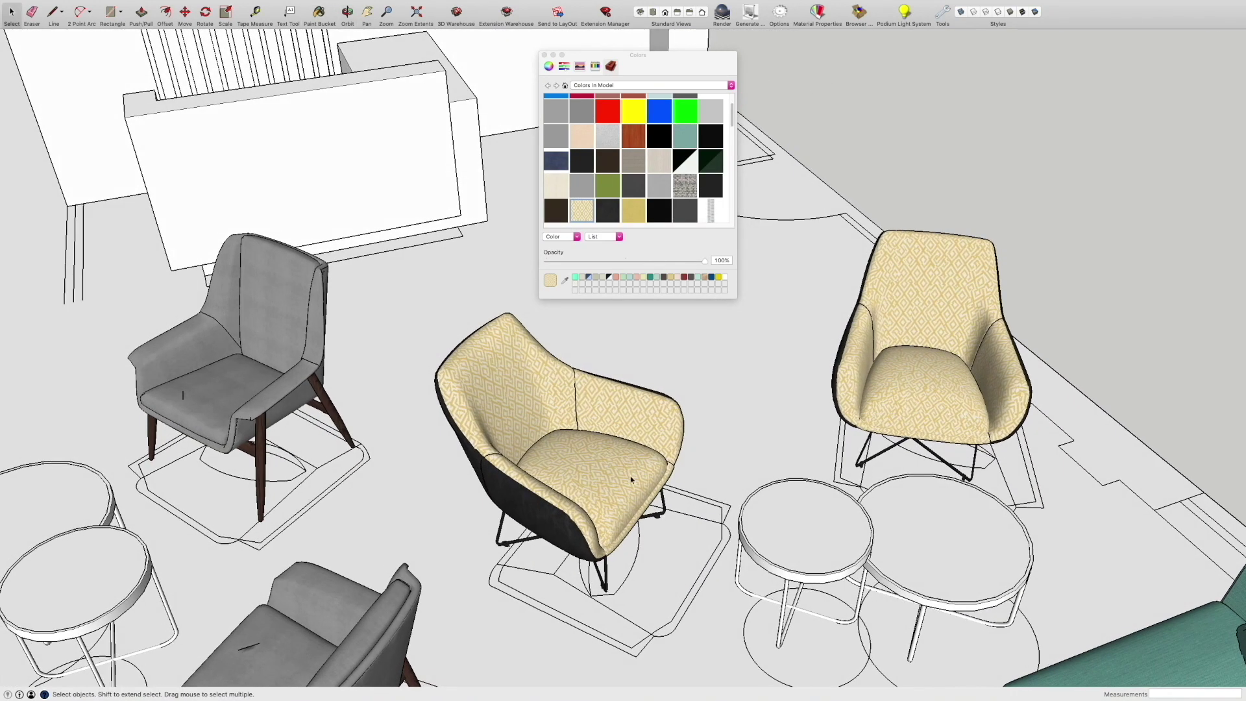
pyautogui.click(585, 439)
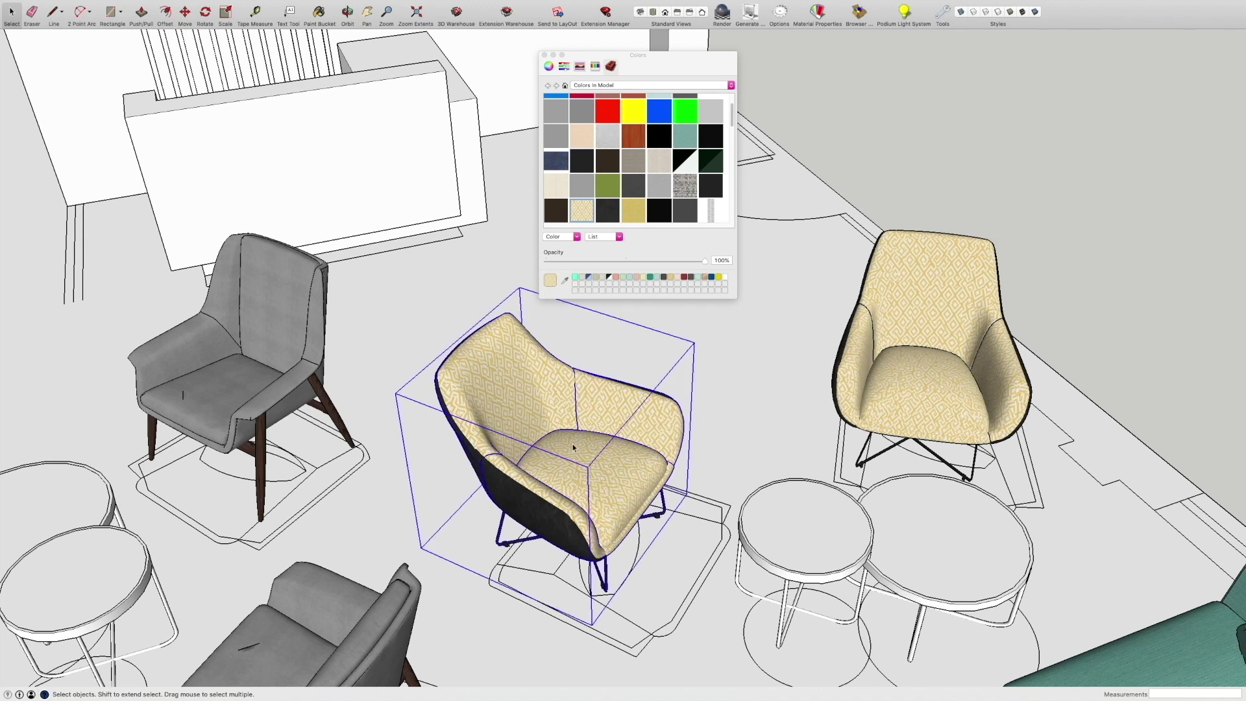
pyautogui.rightClick(573, 448)
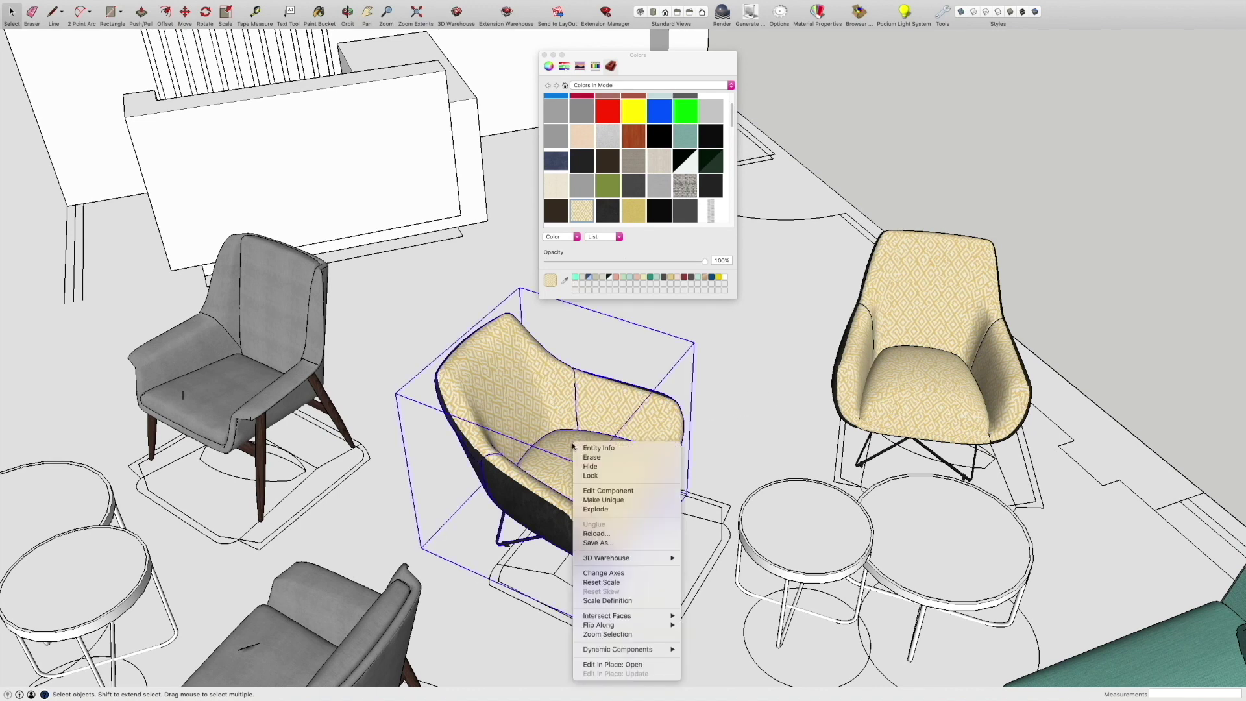
pyautogui.click(641, 505)
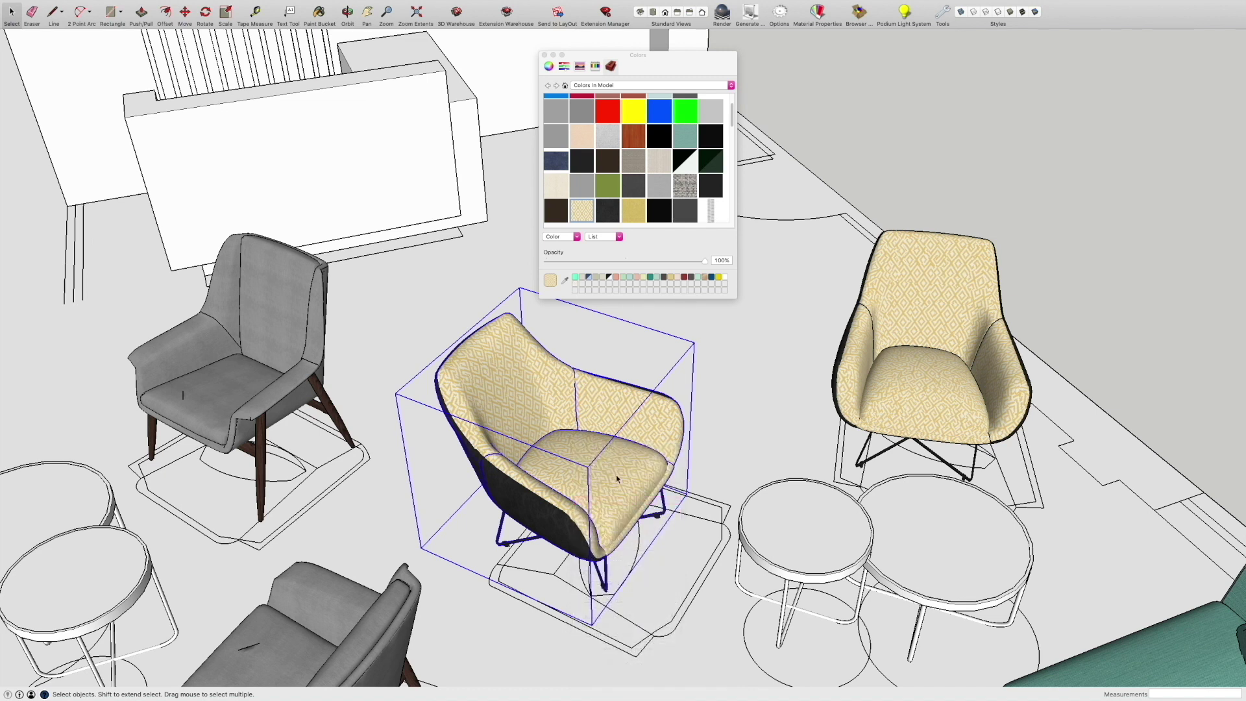
# - Open the unique armchair for editing and make its seat cushion component unique as well
pyautogui.doubleClick(617, 478)
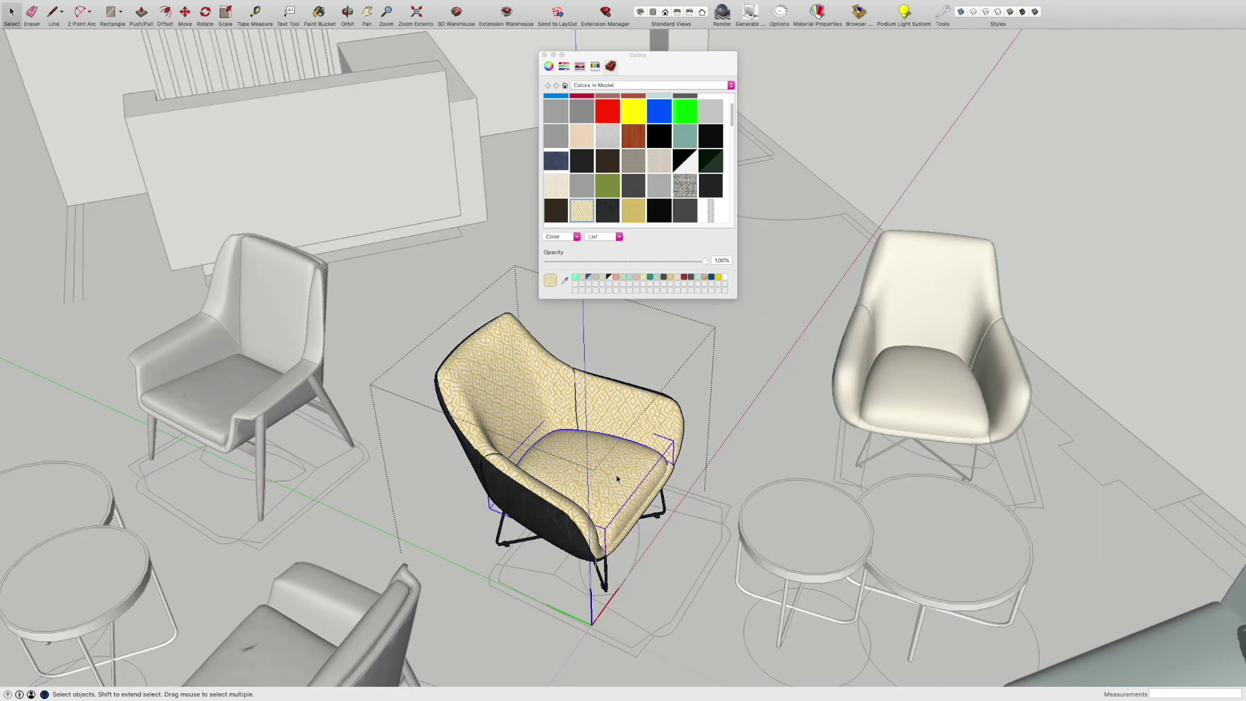
pyautogui.rightClick(617, 478)
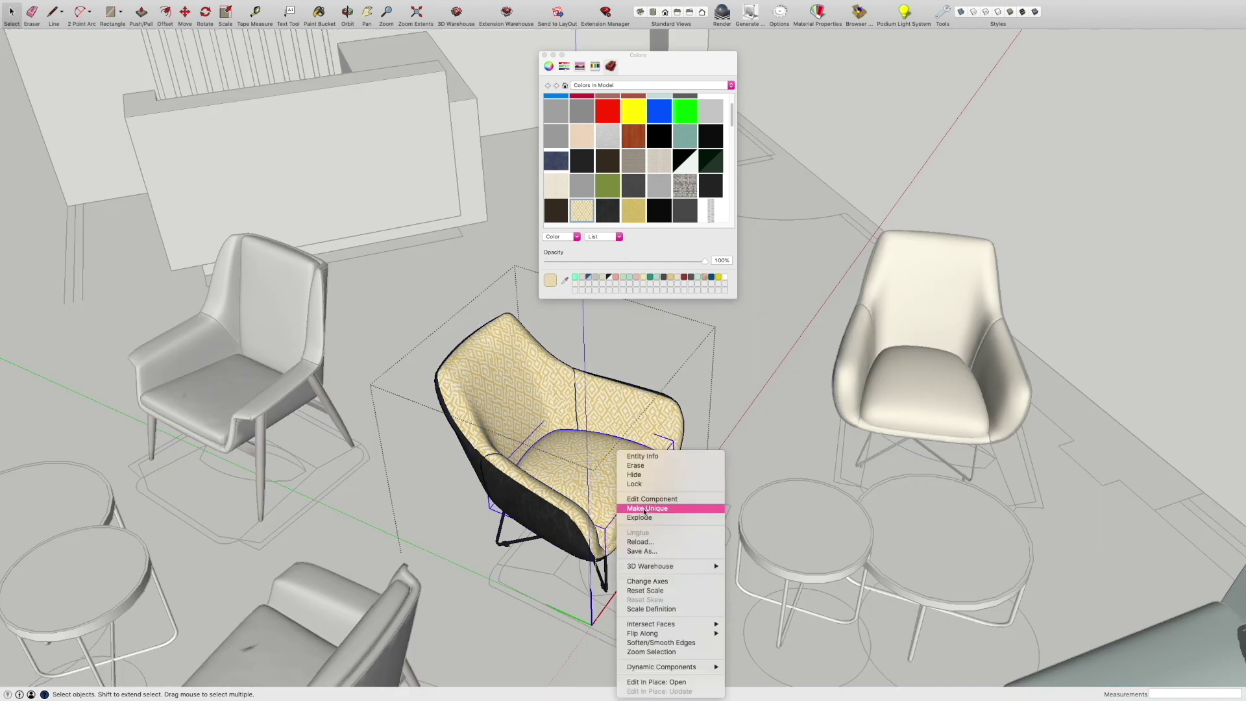
pyautogui.click(644, 509)
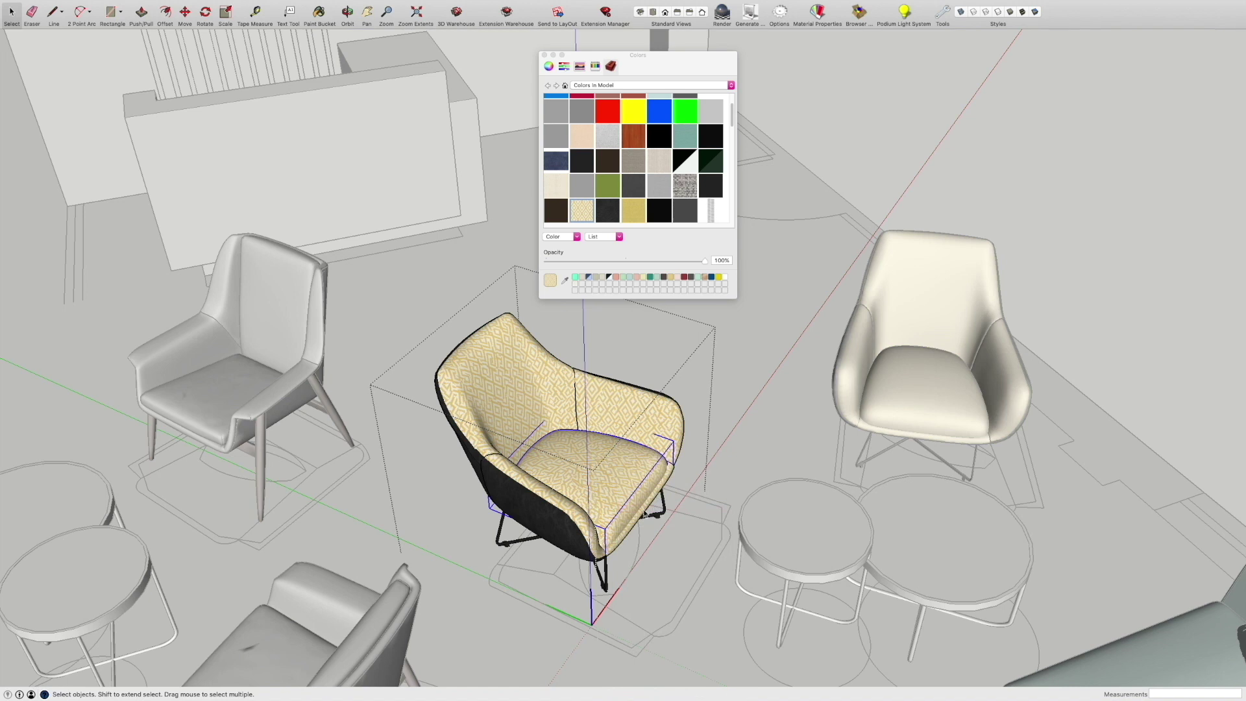
# - Paint the seat cushion inside the unique armchair bright green and leave component editing
pyautogui.doubleClick(613, 476)
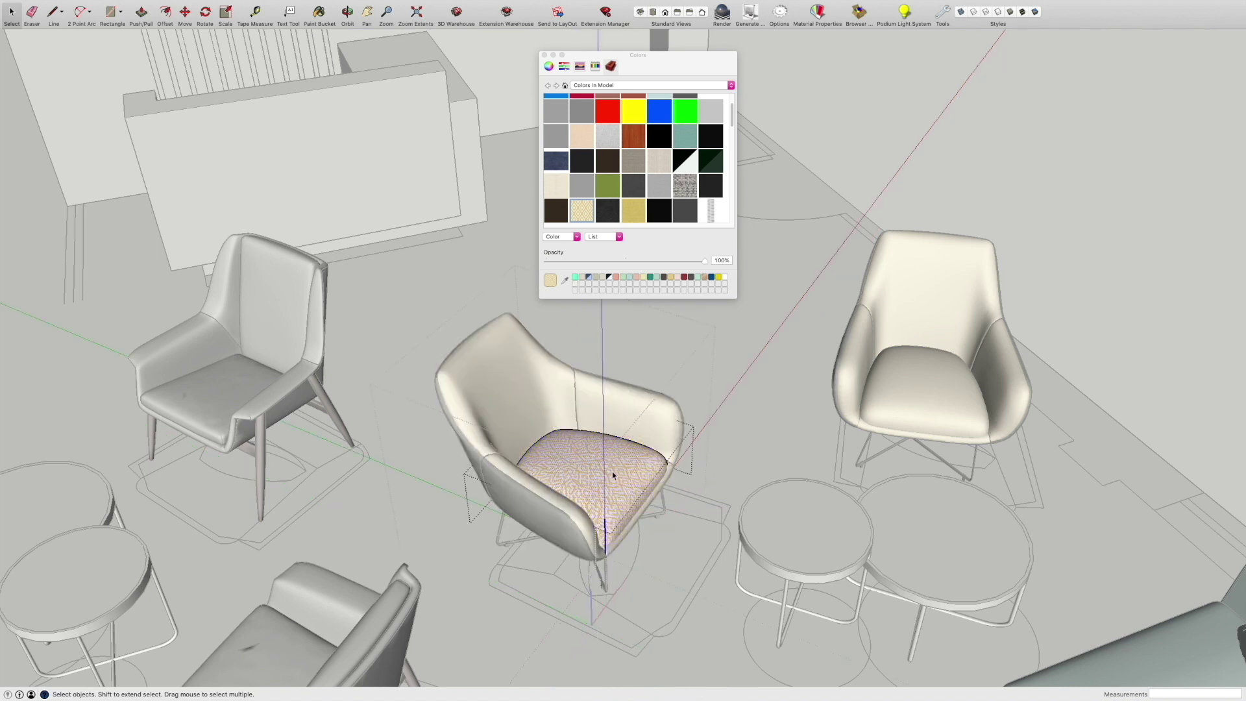
pyautogui.click(689, 116)
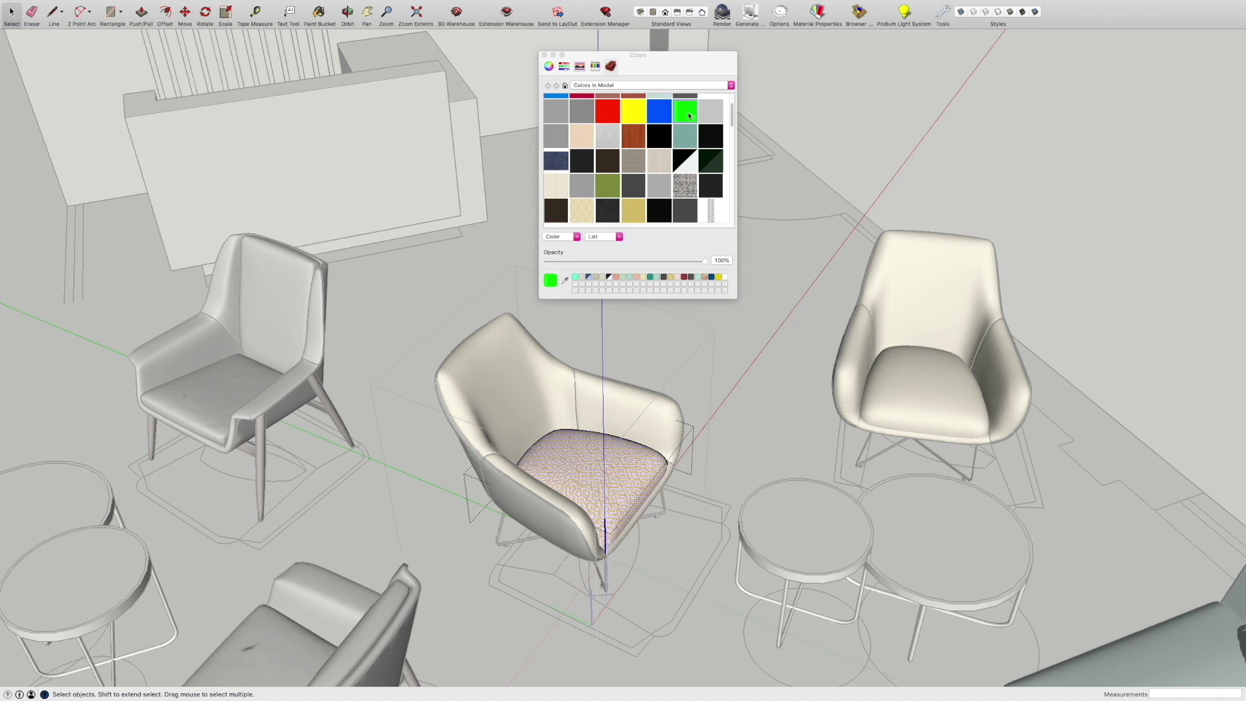
pyautogui.click(612, 476)
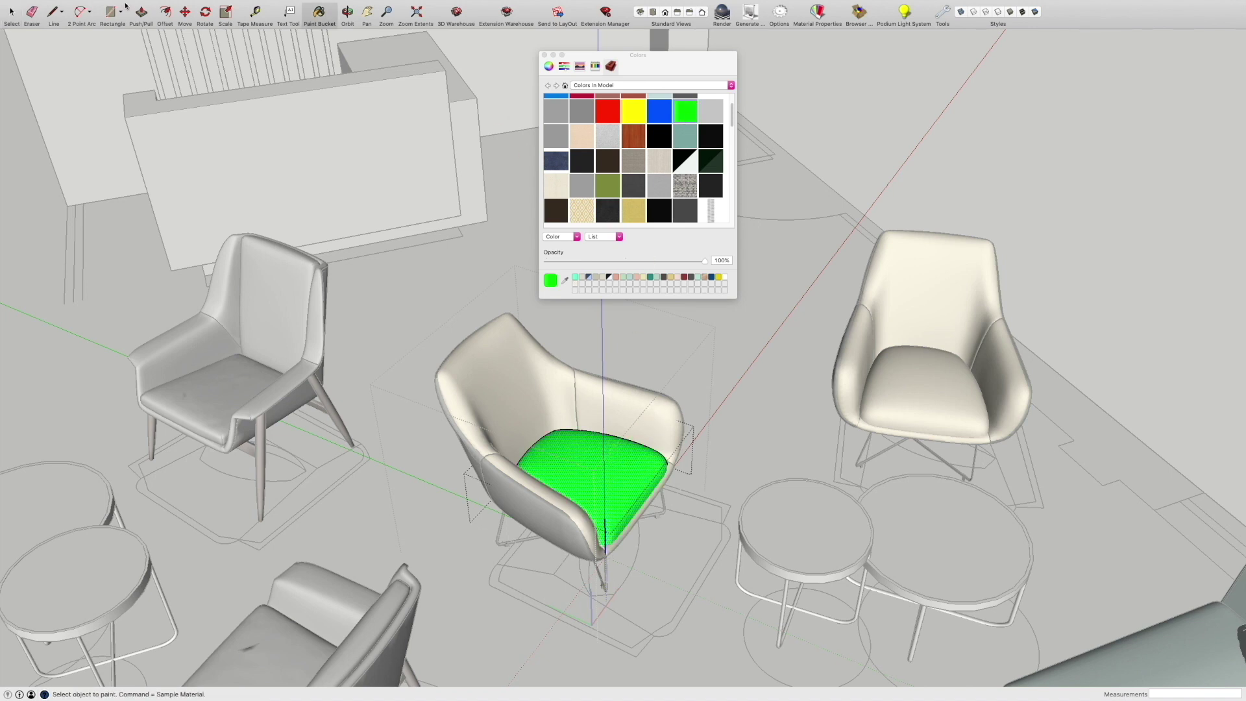
pyautogui.click(13, 16)
pyautogui.click(696, 377)
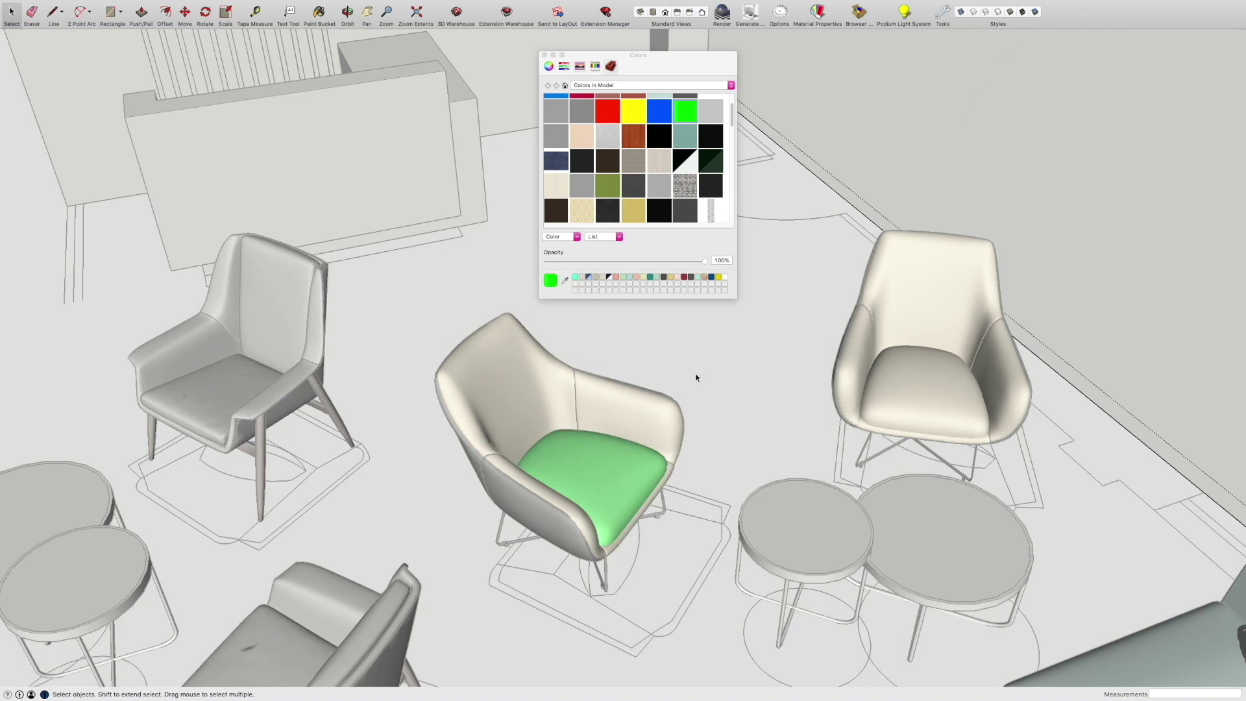
pyautogui.press('Escape')
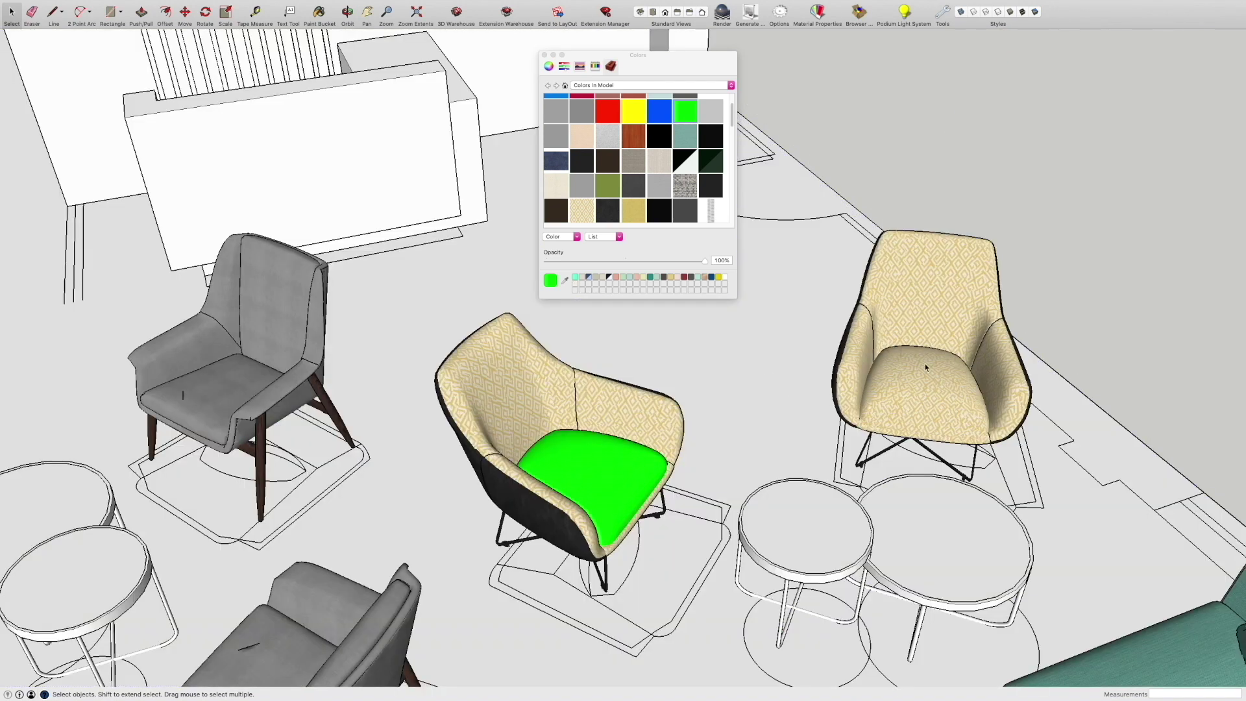
# - Compare the green-seated armchair with the other patterned armchair from several viewpoints, and clear the armchair selection
pyautogui.moveTo(923, 412); pyautogui.dragTo(711, 453, button='middle')
pyautogui.scroll(5, 570, 447)
pyautogui.moveTo(570, 446); pyautogui.dragTo(648, 434, button='middle')
pyautogui.scroll(-3, 648, 434)
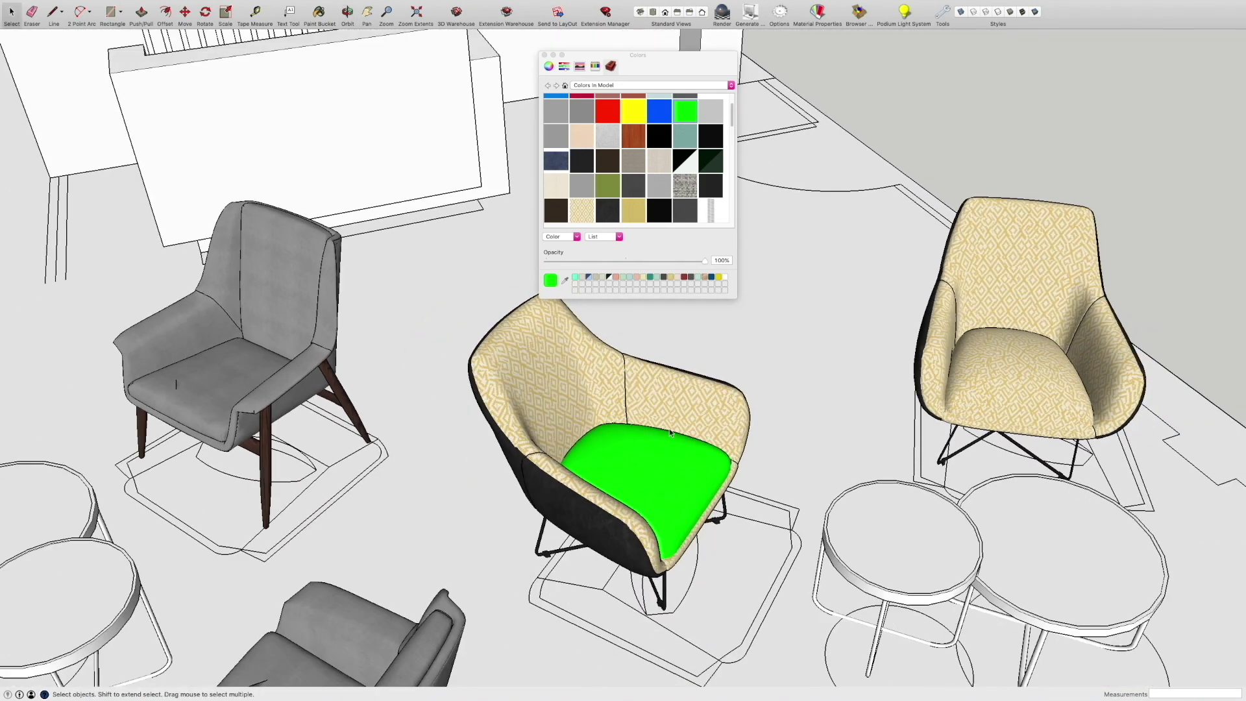
pyautogui.click(606, 506)
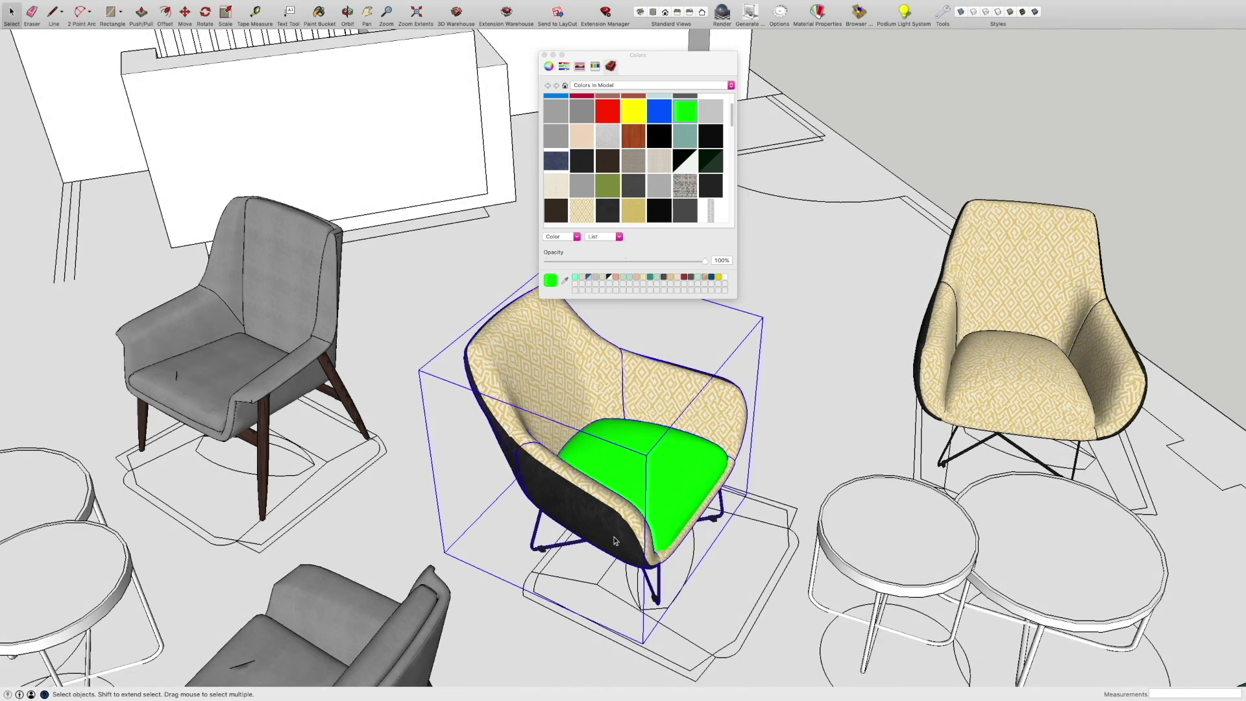
pyautogui.moveTo(633, 495)
pyautogui.mouseDown(button='middle')
pyautogui.moveTo(583, 524)
pyautogui.moveTo(639, 485)
pyautogui.mouseUp(button='middle')
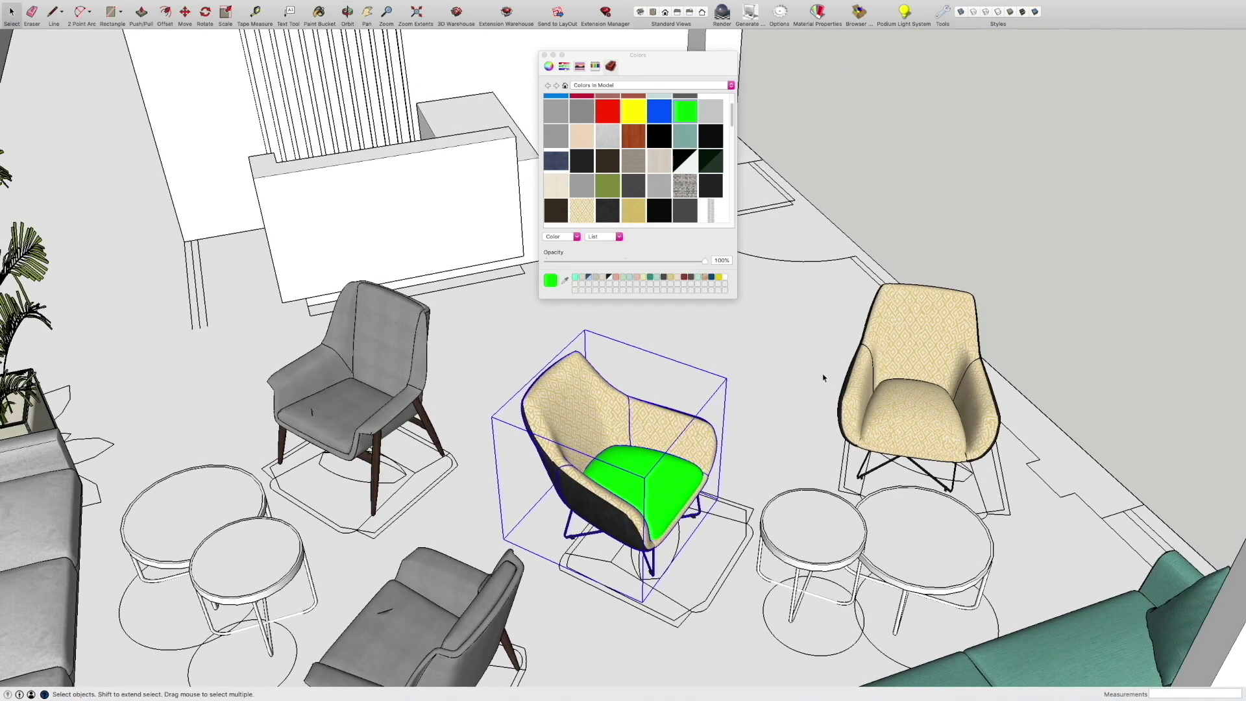
pyautogui.moveTo(801, 423); pyautogui.dragTo(752, 469, button='middle')
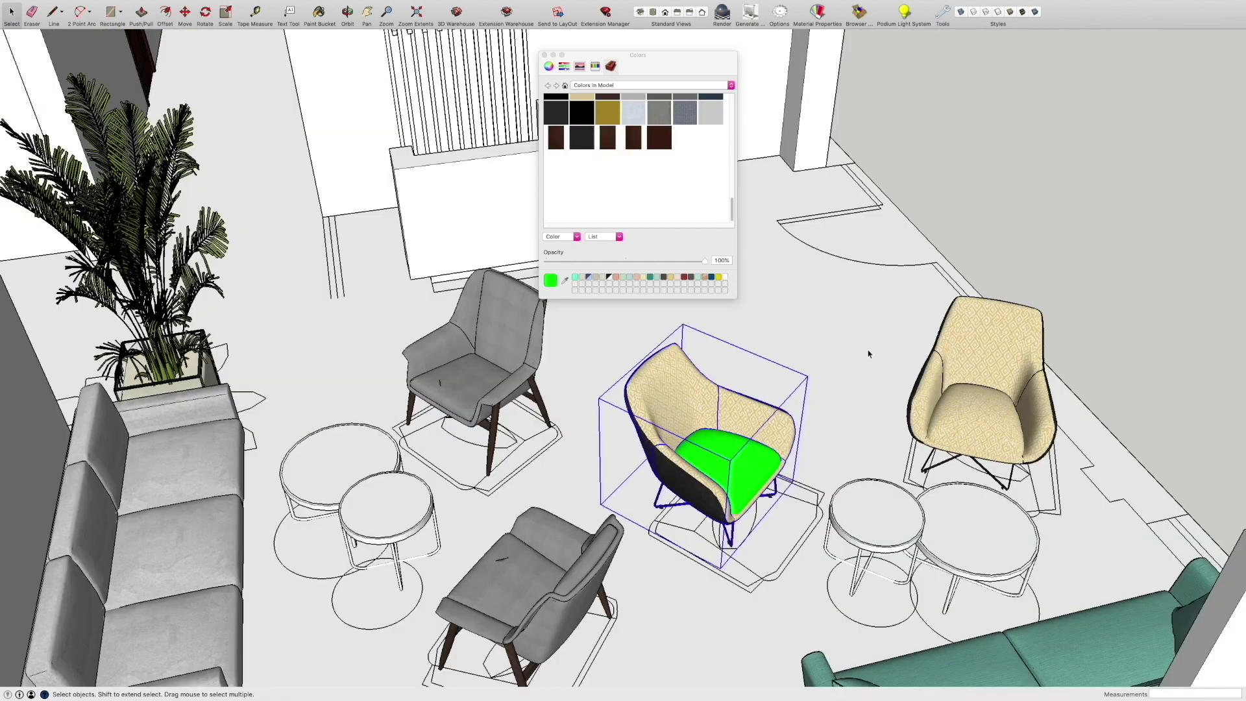
pyautogui.click(863, 337)
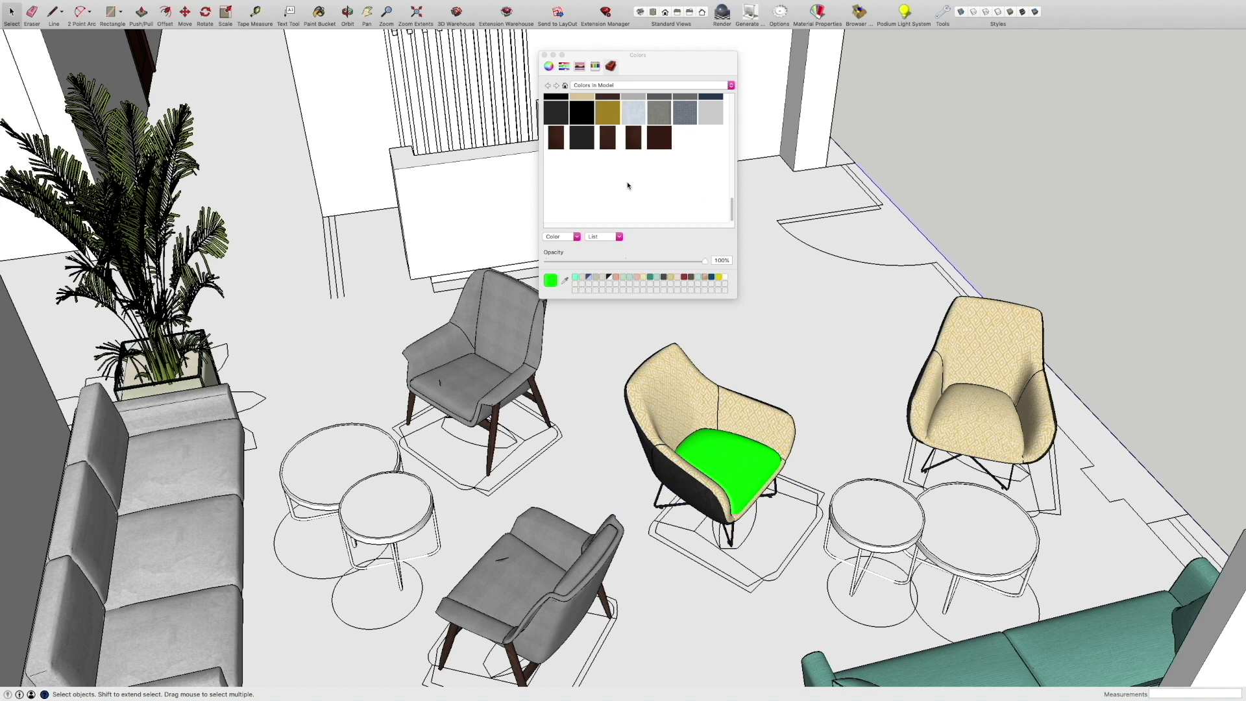
# - Add a new texture material from 01.jpg to Colors in Model, keeping the name 01 and the 1000 mm width and height
pyautogui.scroll(1, 656, 202)
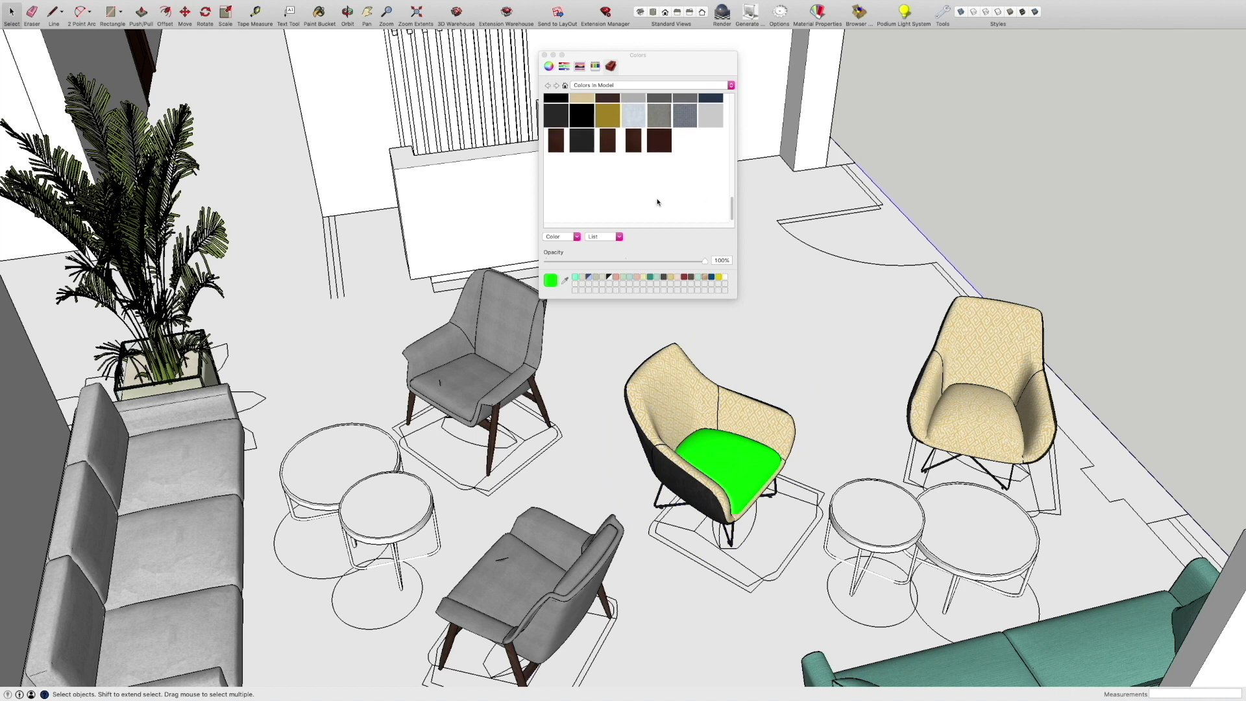
pyautogui.moveTo(680, 61); pyautogui.dragTo(695, 95)
pyautogui.scroll(2, 678, 237)
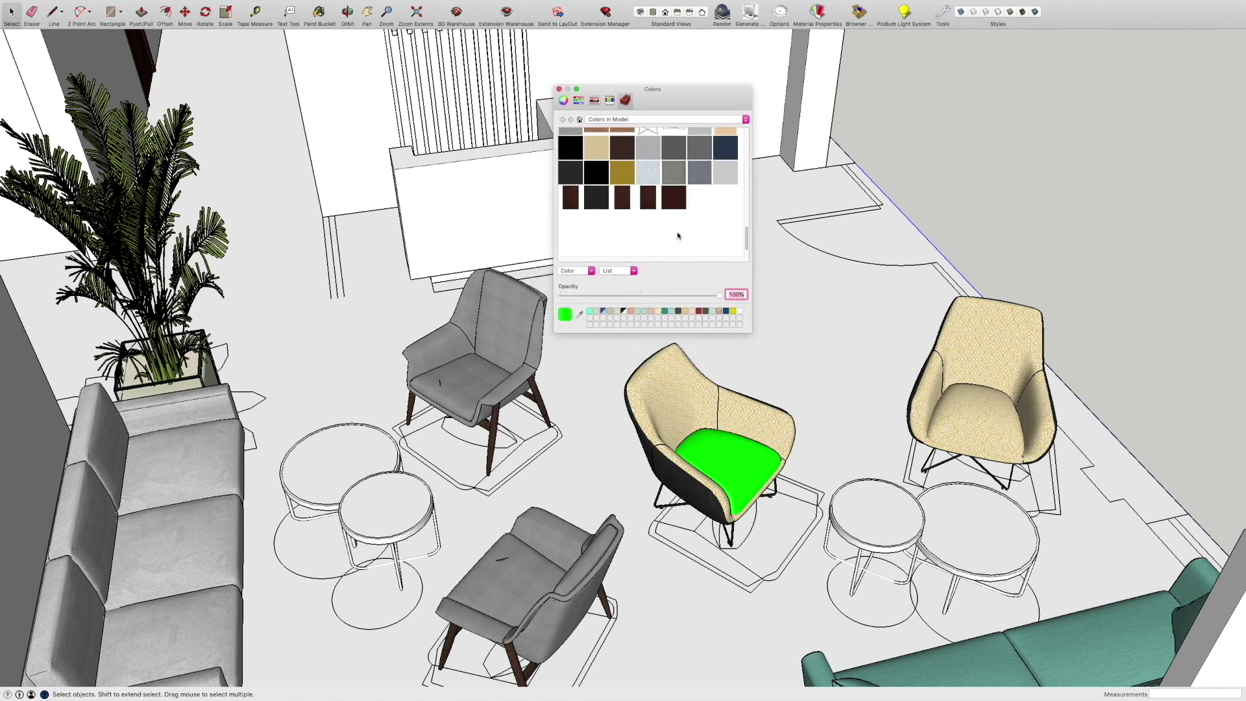
pyautogui.scroll(-2, 663, 158)
pyautogui.click(667, 120)
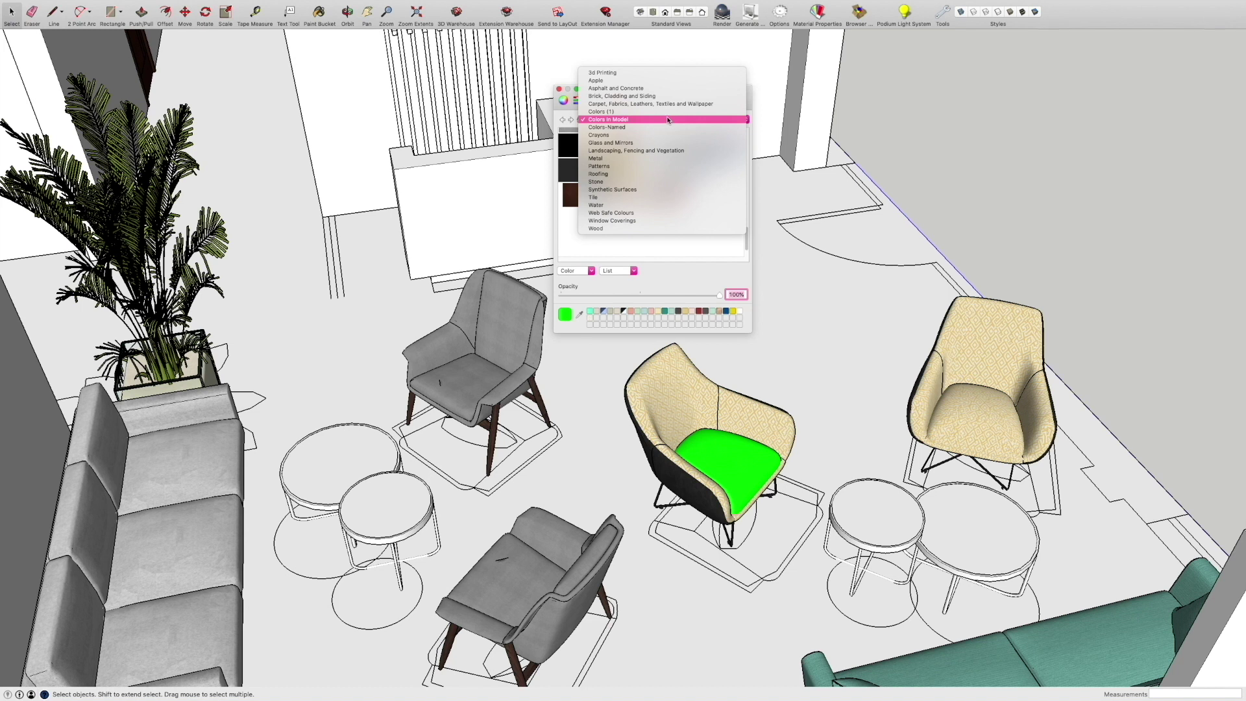
pyautogui.click(615, 121)
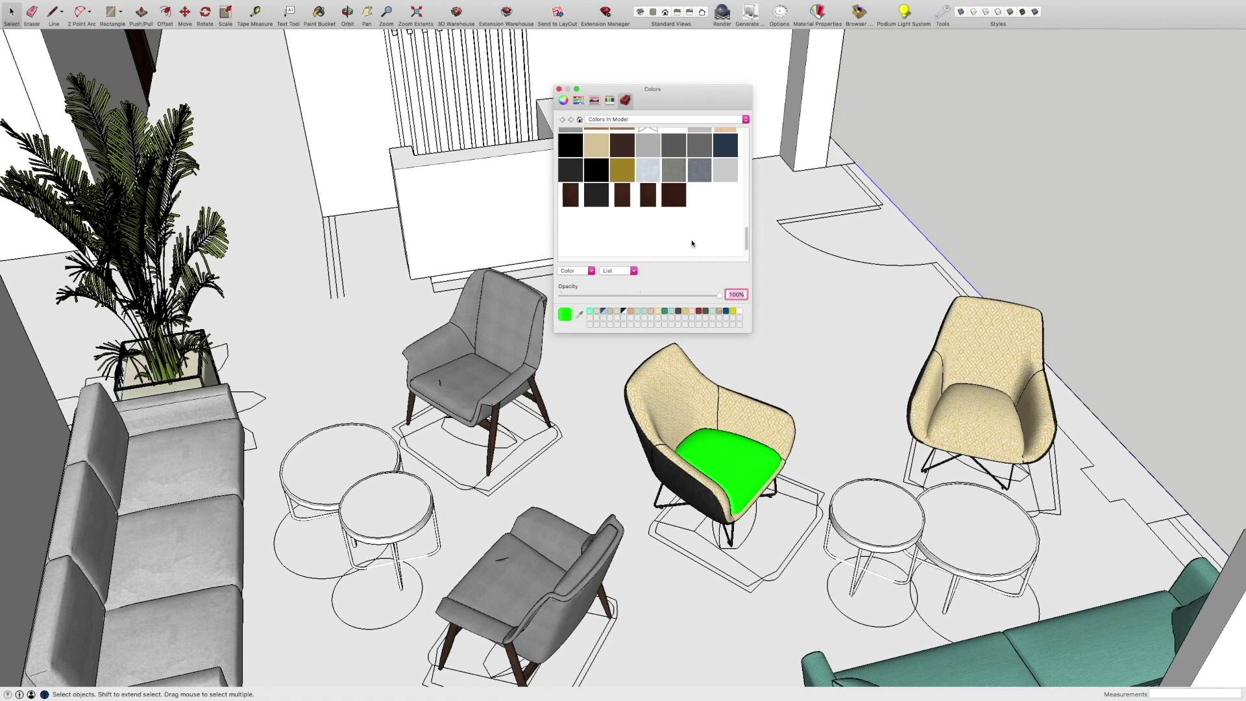
pyautogui.rightClick(705, 203)
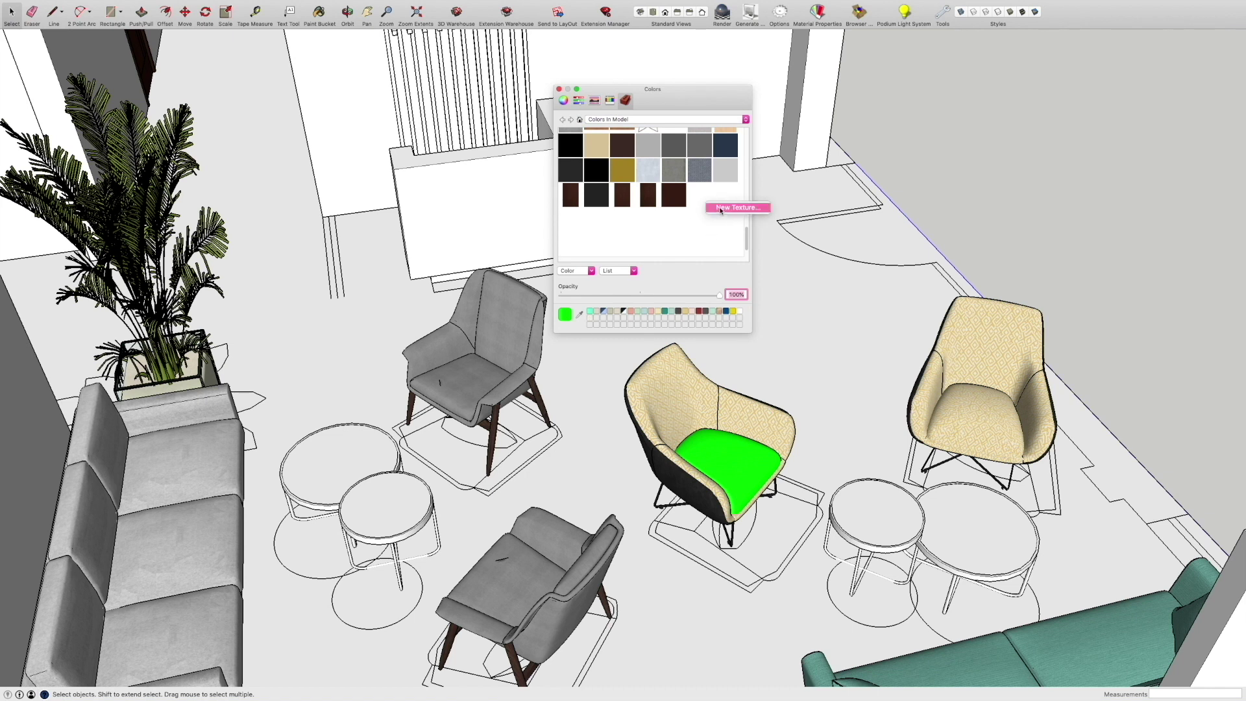
pyautogui.click(721, 209)
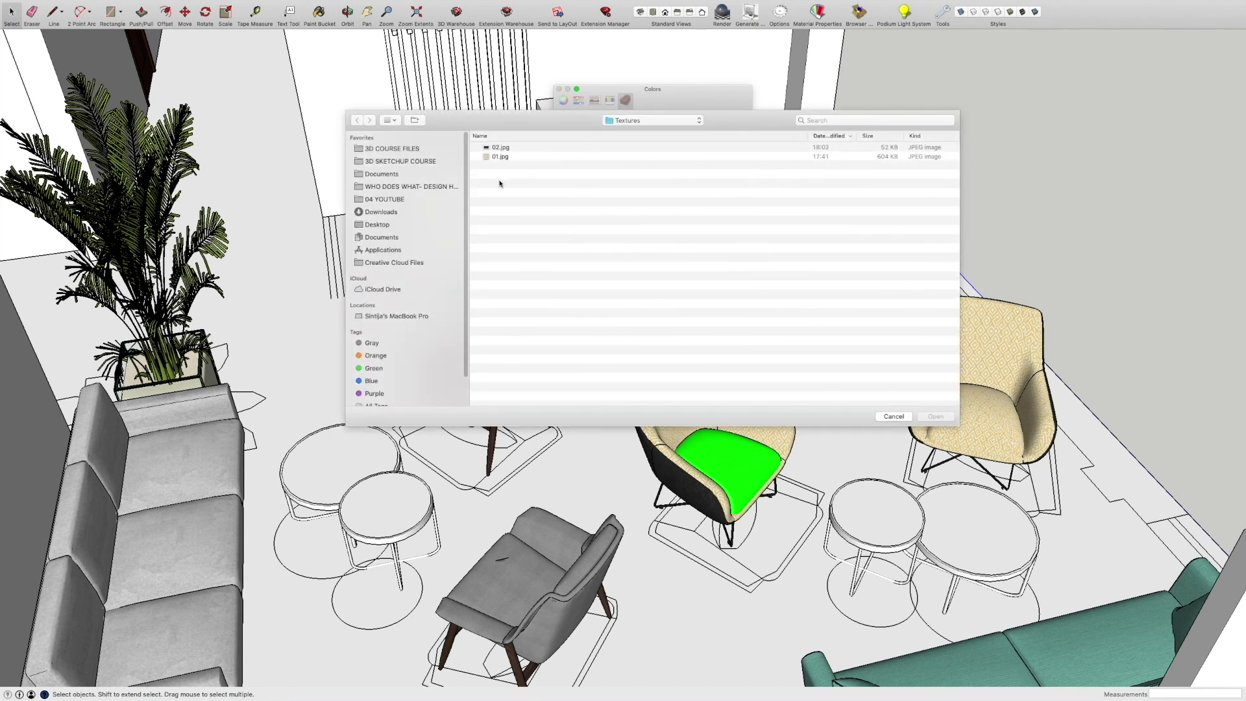
pyautogui.click(494, 157)
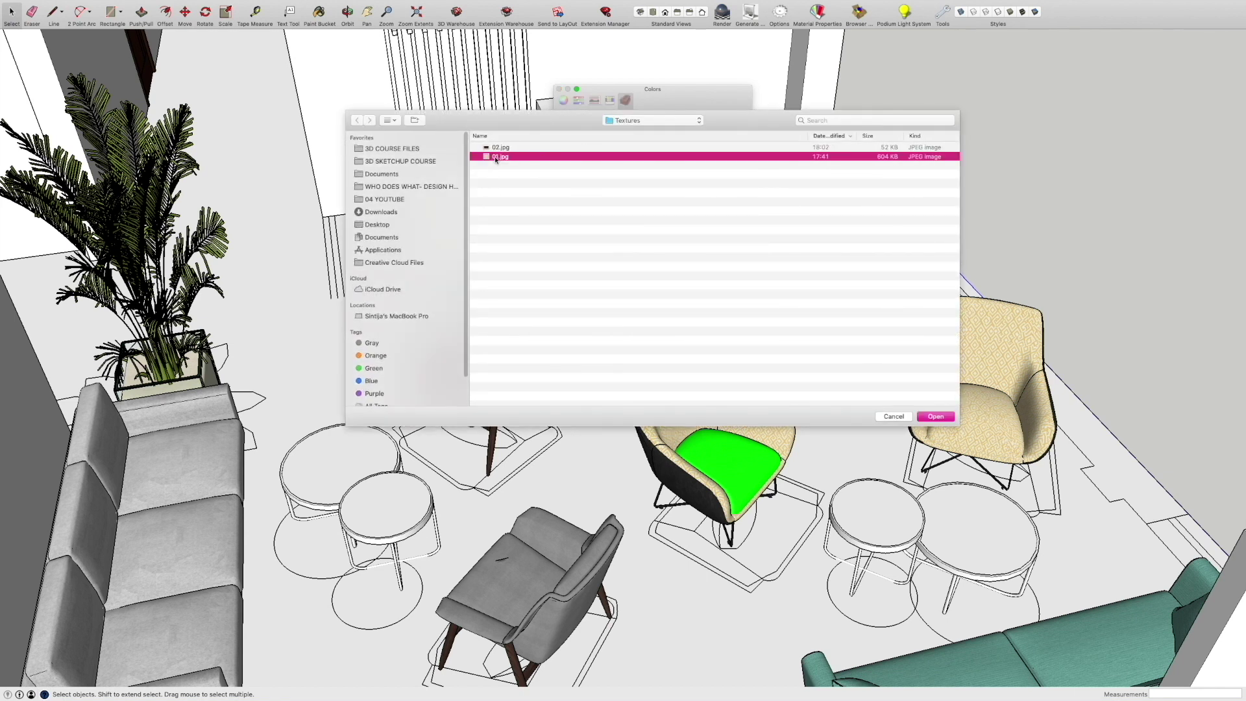
pyautogui.click(936, 417)
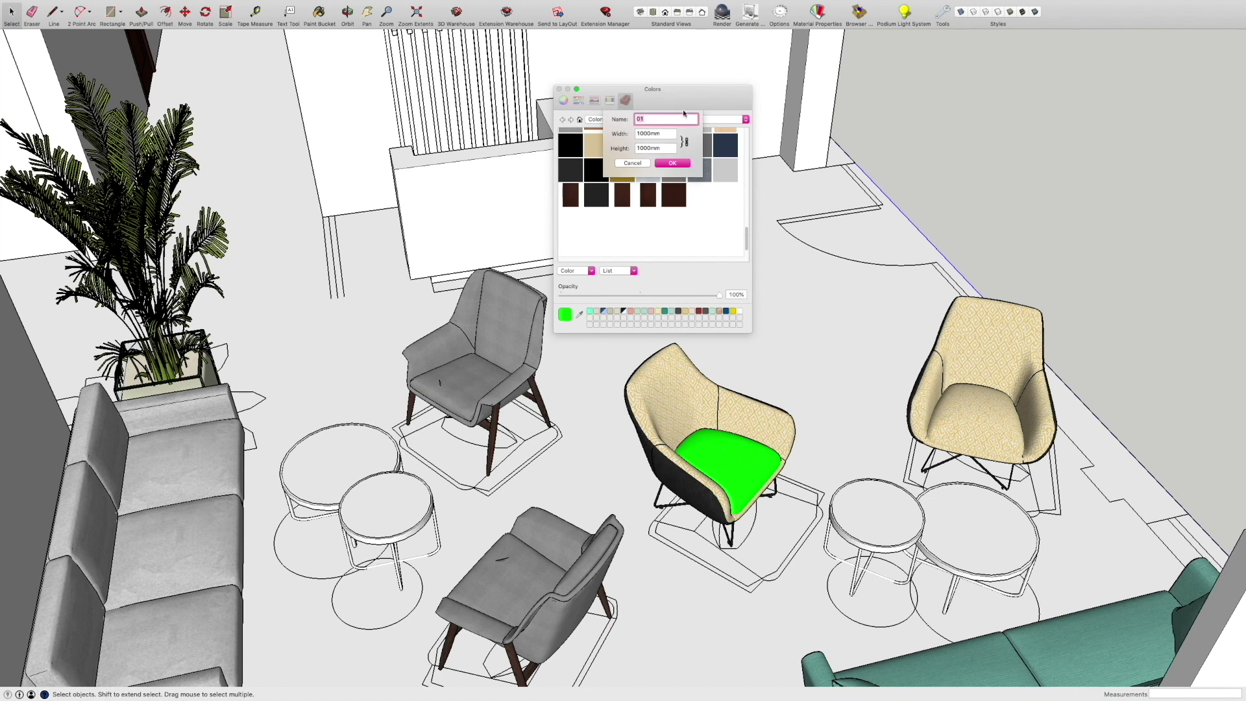
pyautogui.click(671, 164)
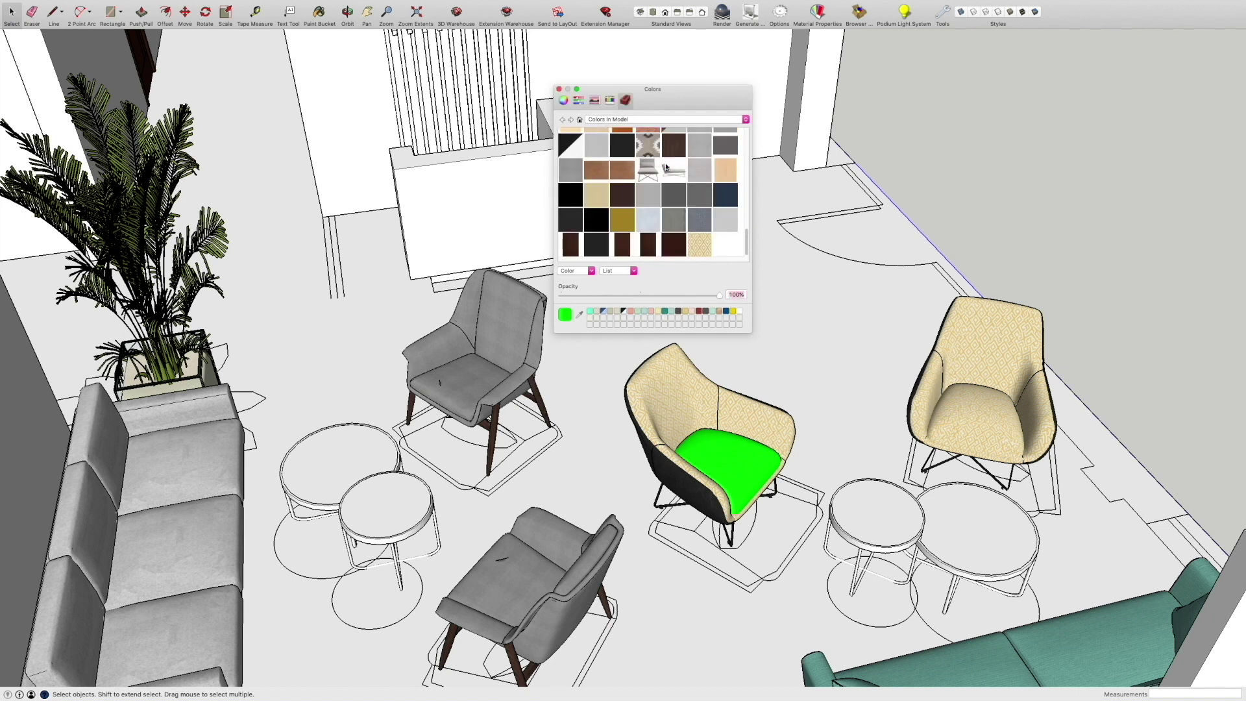
# - Select the newly added geometric fabric material and open its options
pyautogui.click(699, 252)
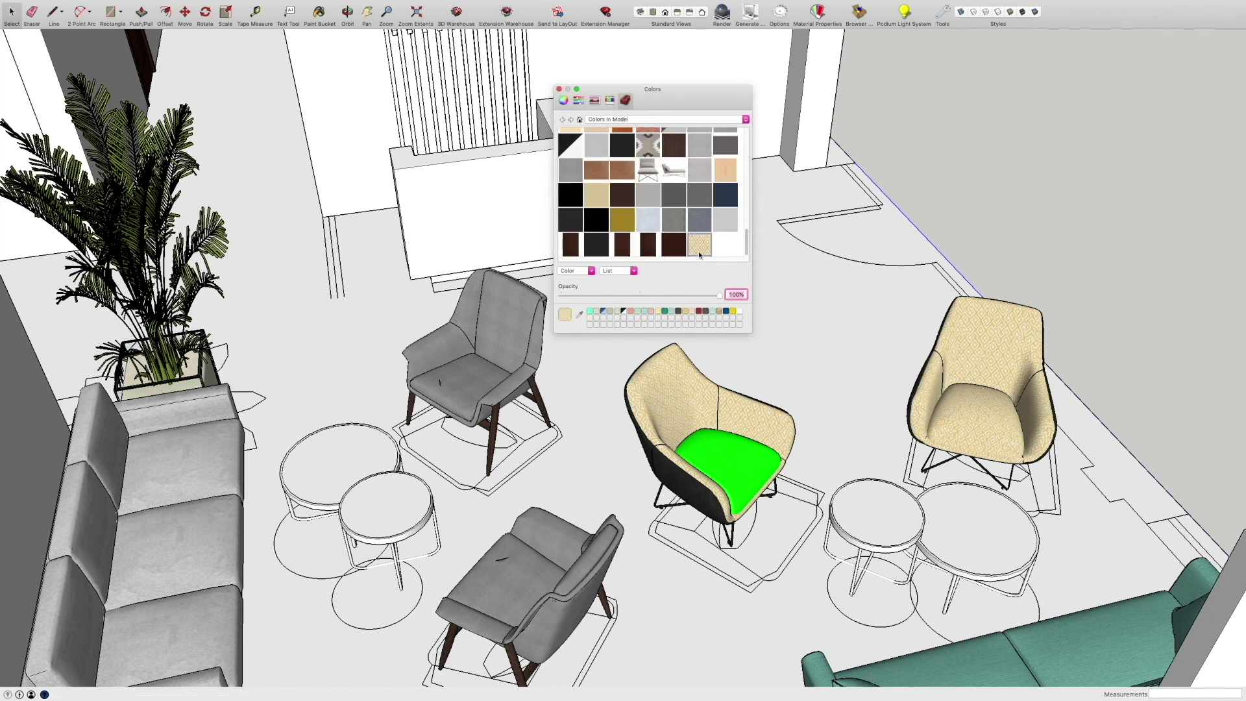
pyautogui.rightClick(701, 249)
pyautogui.click(714, 262)
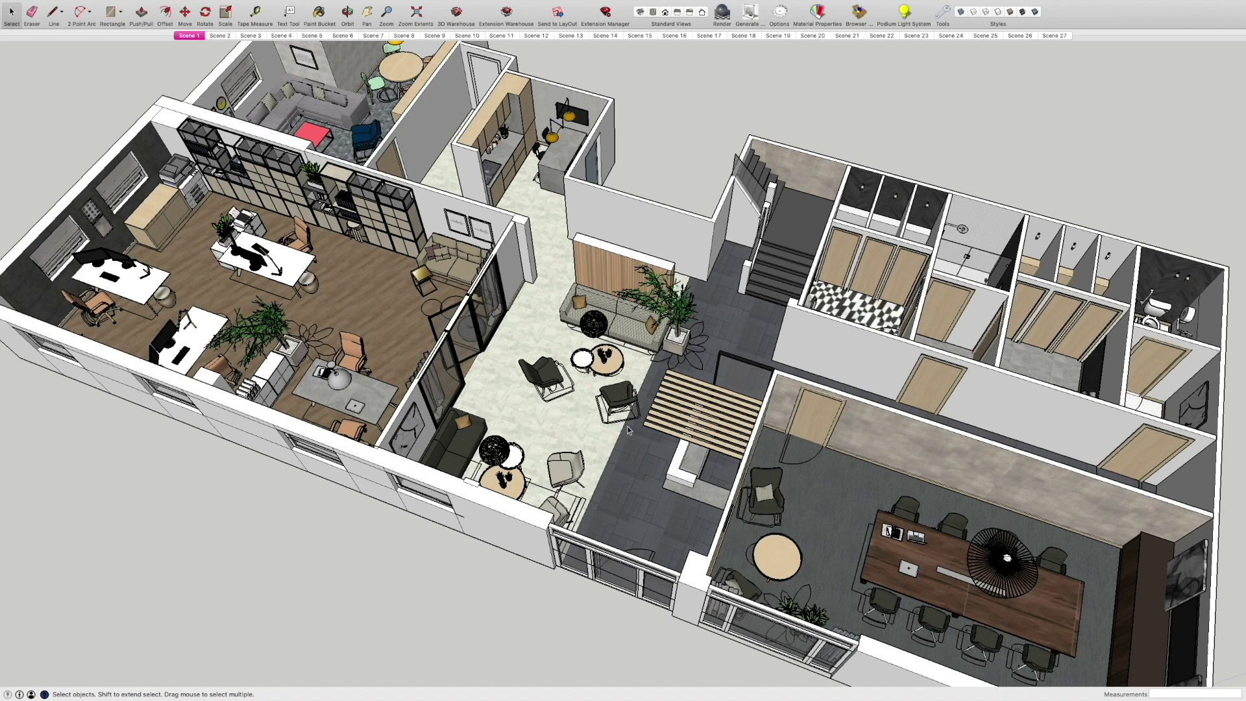
# - Open the floor group for editing, select the pale tiled lounge floor face, and start repositioning its texture
pyautogui.moveTo(610, 477); pyautogui.dragTo(687, 495, button='middle')
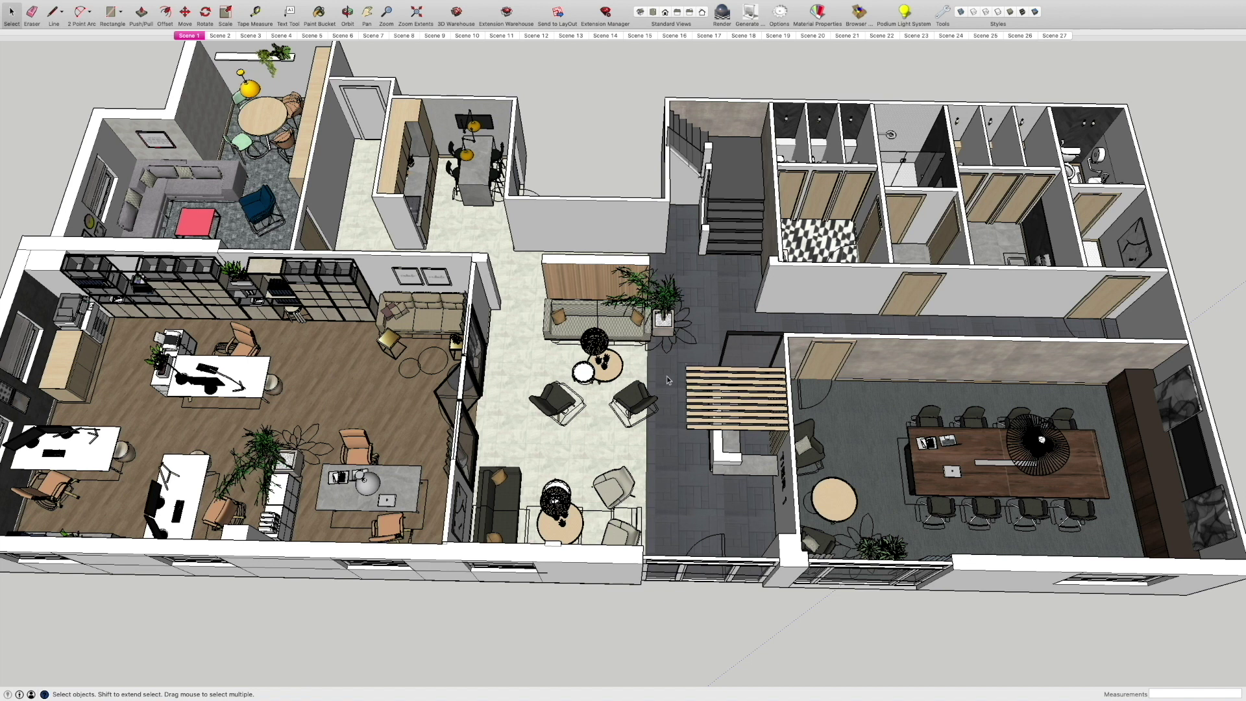
pyautogui.click(549, 446)
pyautogui.doubleClick(549, 446)
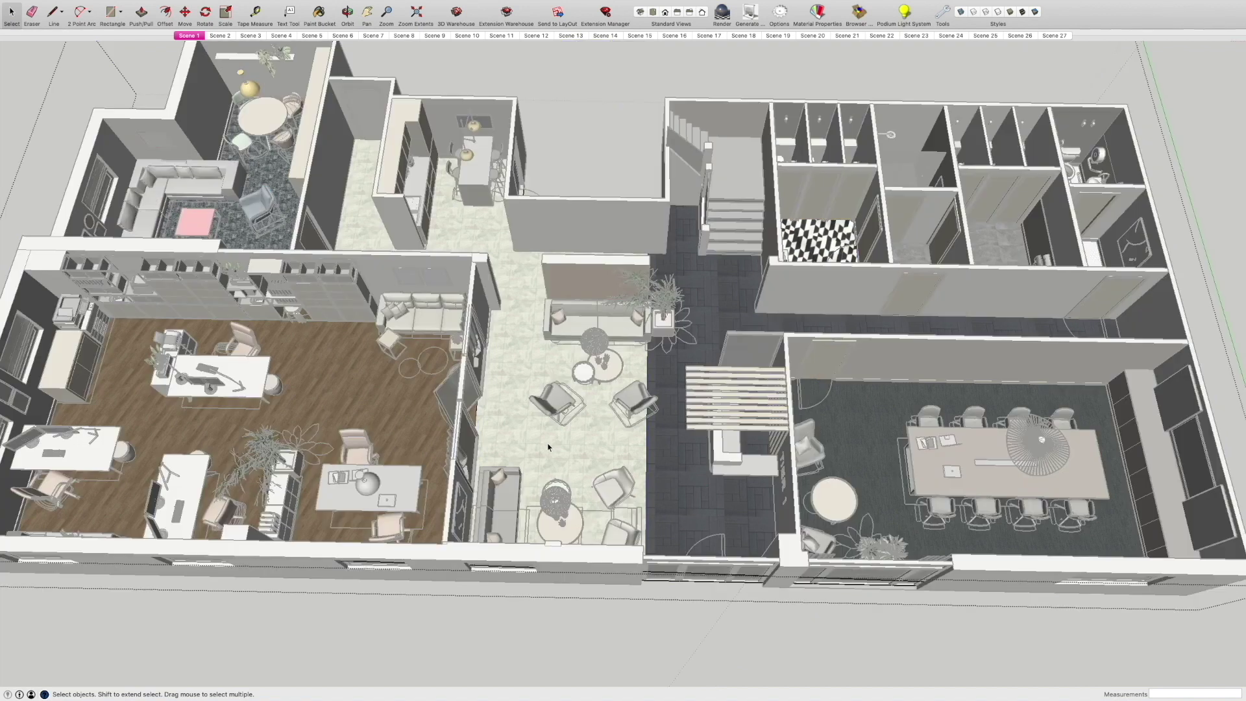
pyautogui.click(538, 443)
pyautogui.scroll(8, 542, 445)
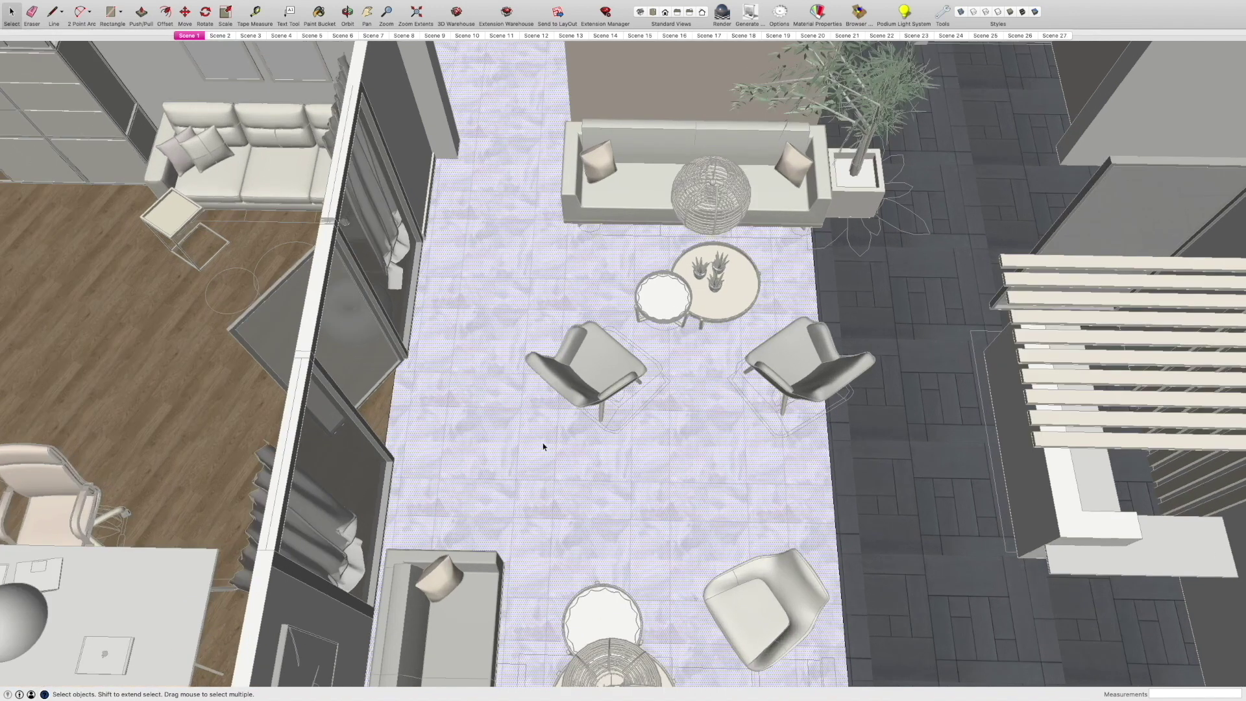
pyautogui.scroll(-3, 543, 447)
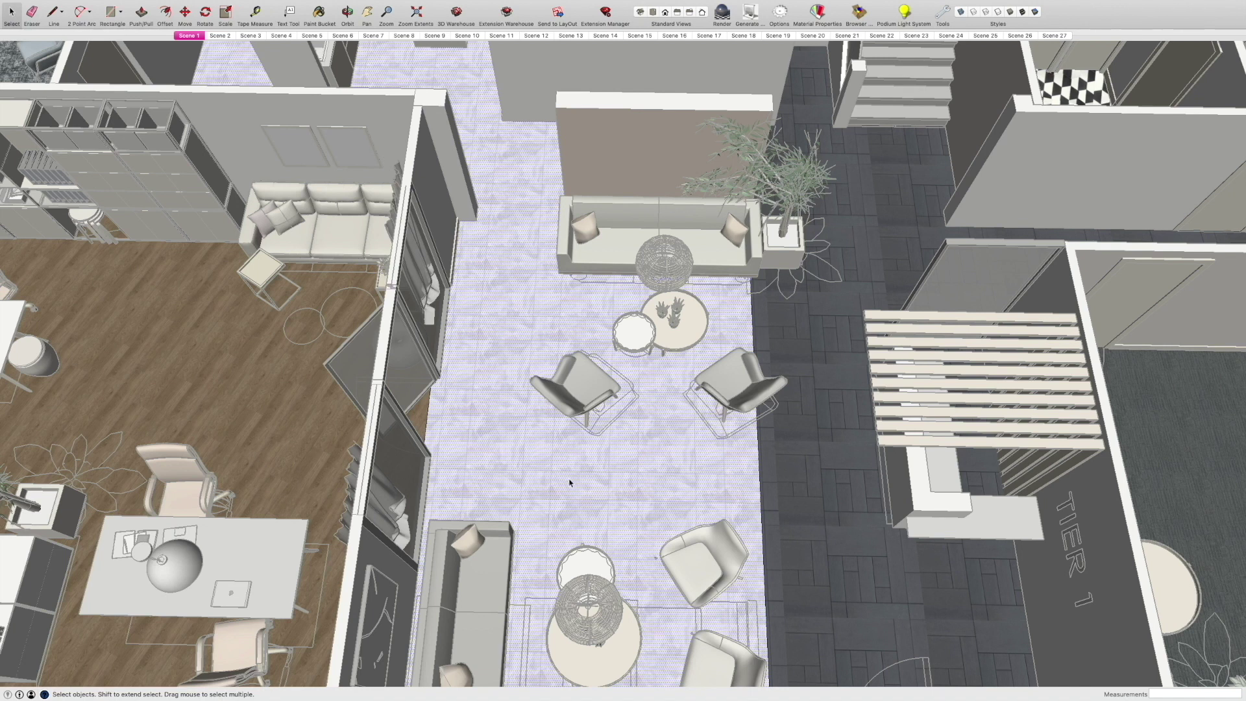
pyautogui.rightClick(570, 454)
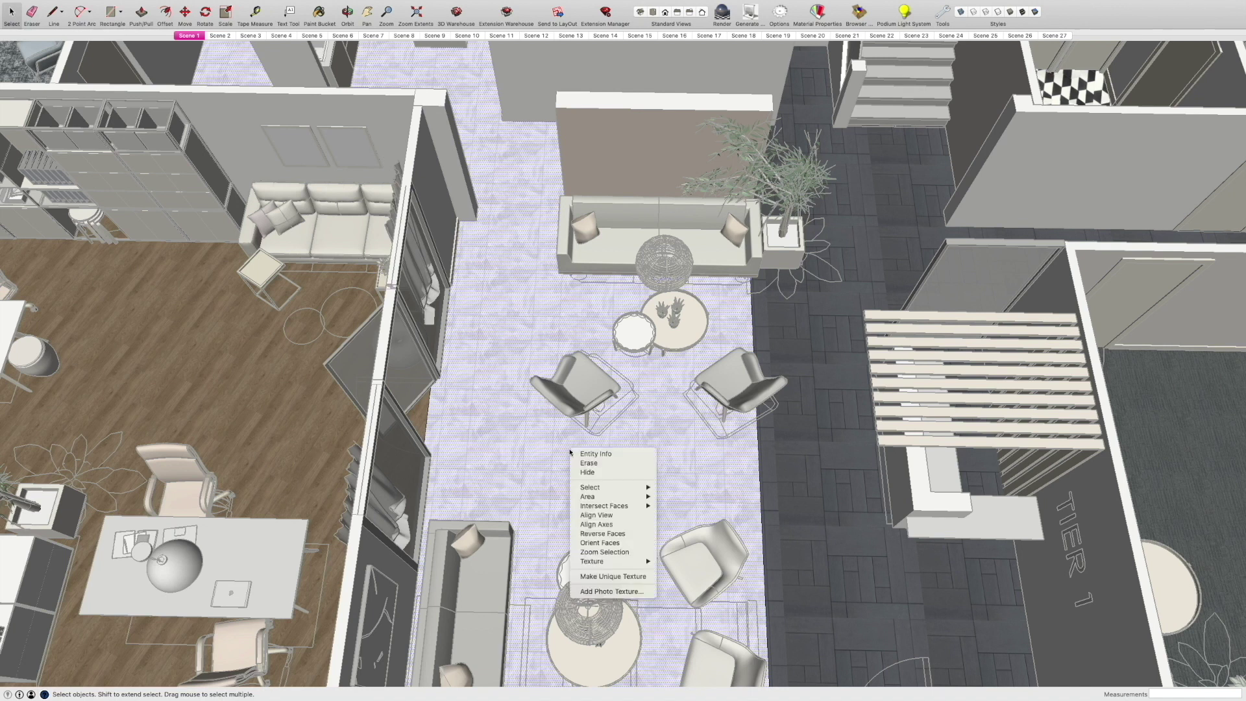
pyautogui.moveTo(639, 562)
pyautogui.click(691, 563)
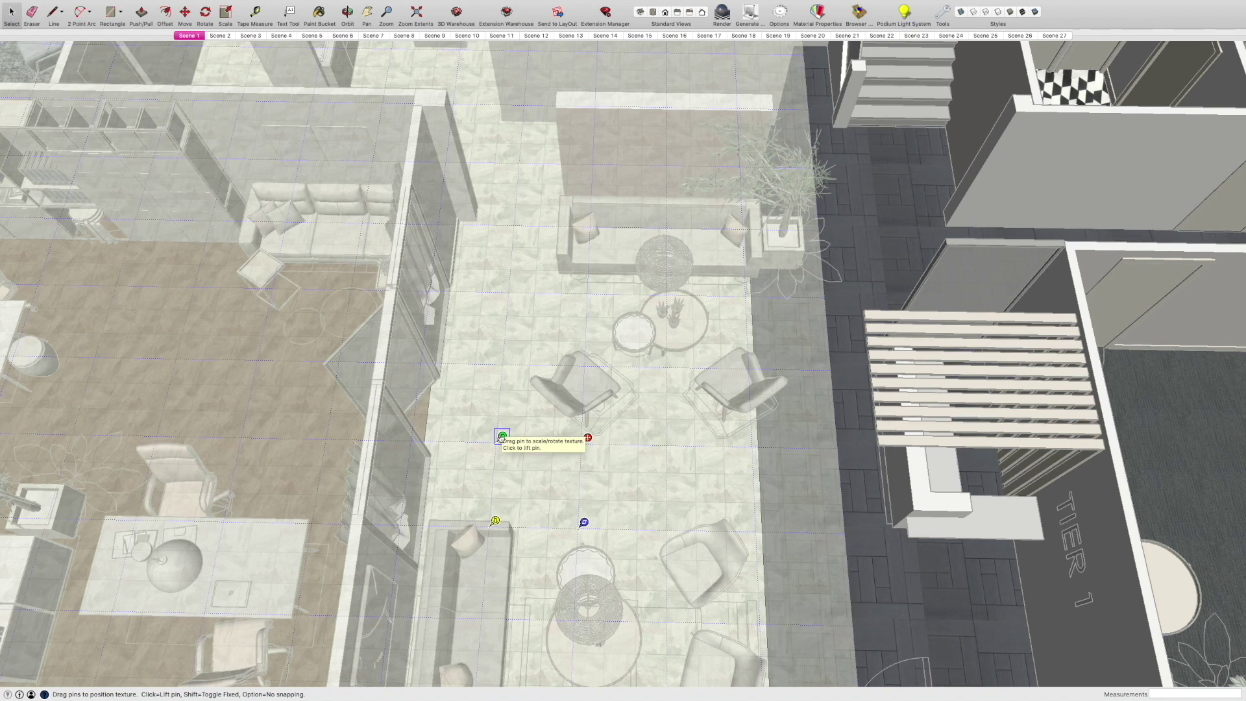
# - Enlarge the lounge floor texture, shift it to align the tiles with the floor edges, and finish texture positioning
pyautogui.moveTo(501, 440); pyautogui.dragTo(424, 436)
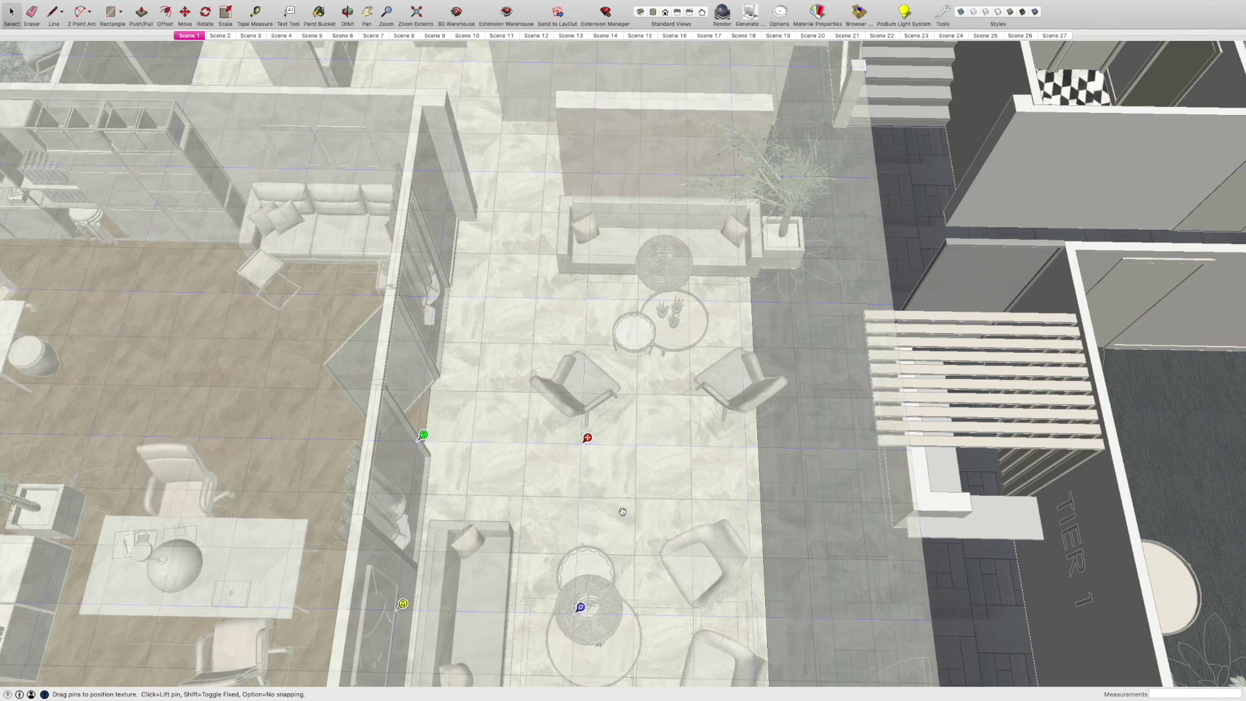
pyautogui.moveTo(687, 495)
pyautogui.mouseDown()
pyautogui.moveTo(697, 493)
pyautogui.moveTo(677, 489)
pyautogui.mouseUp()
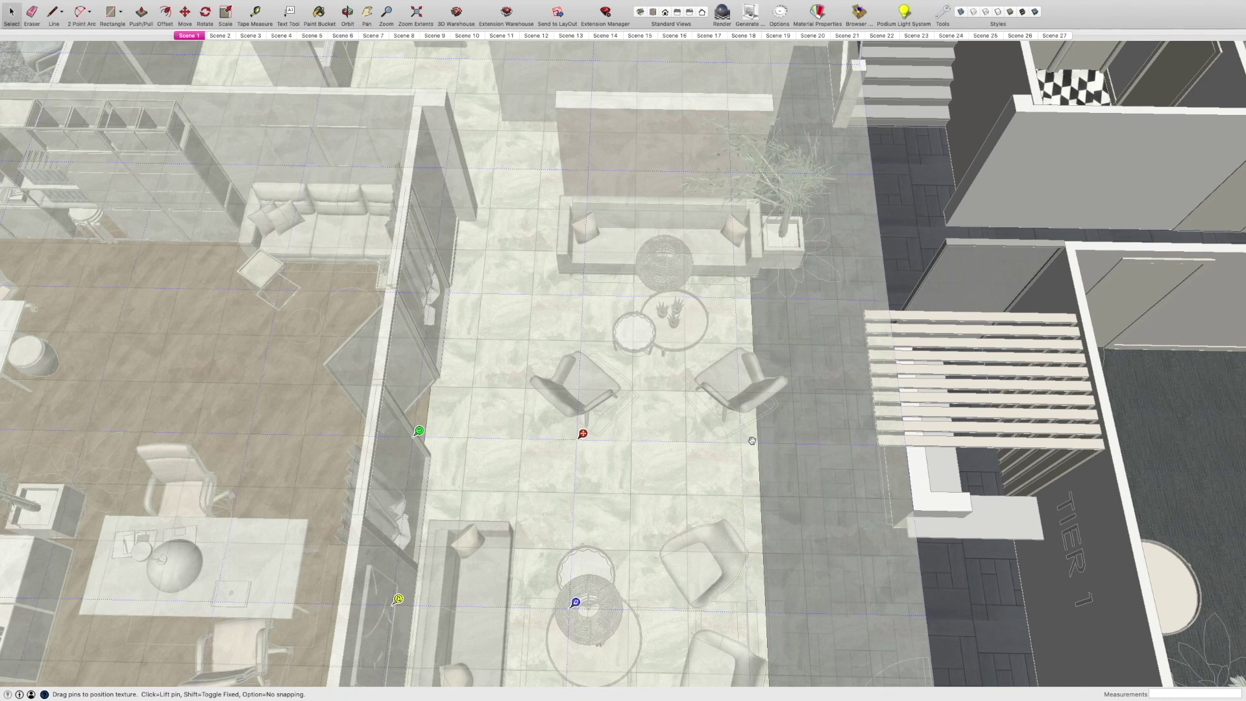
pyautogui.moveTo(723, 484); pyautogui.dragTo(740, 486)
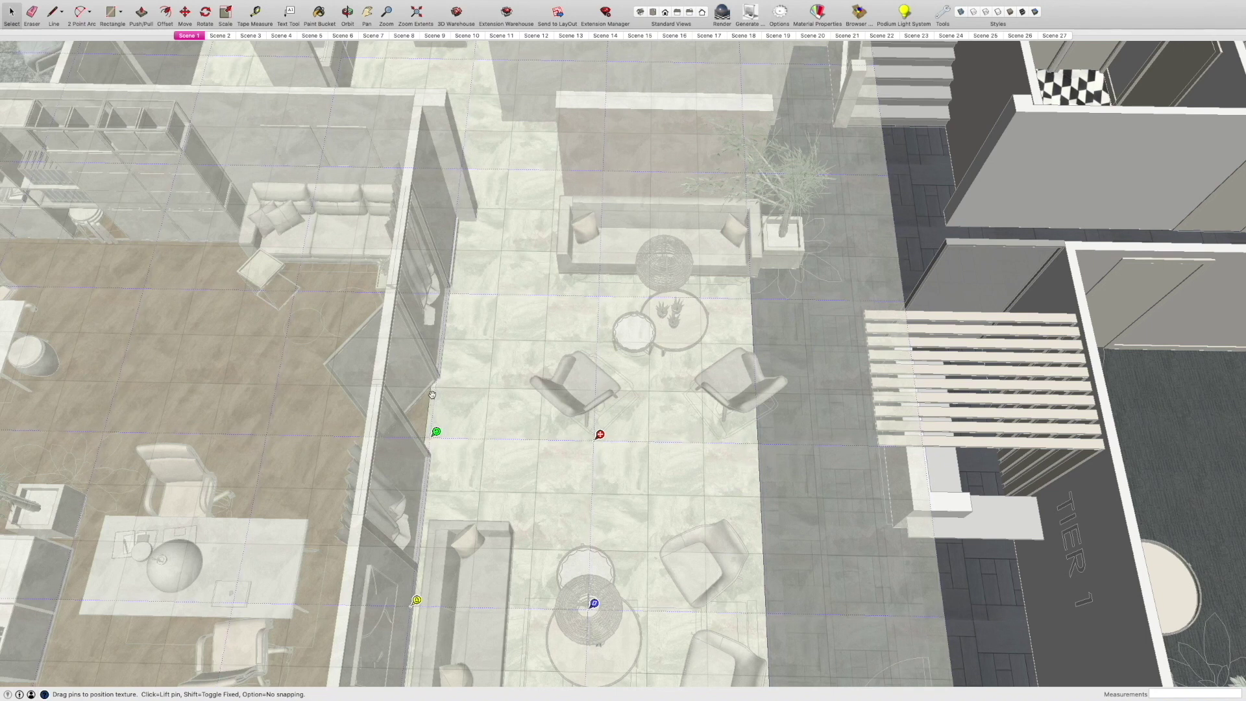
pyautogui.moveTo(436, 433); pyautogui.dragTo(430, 432)
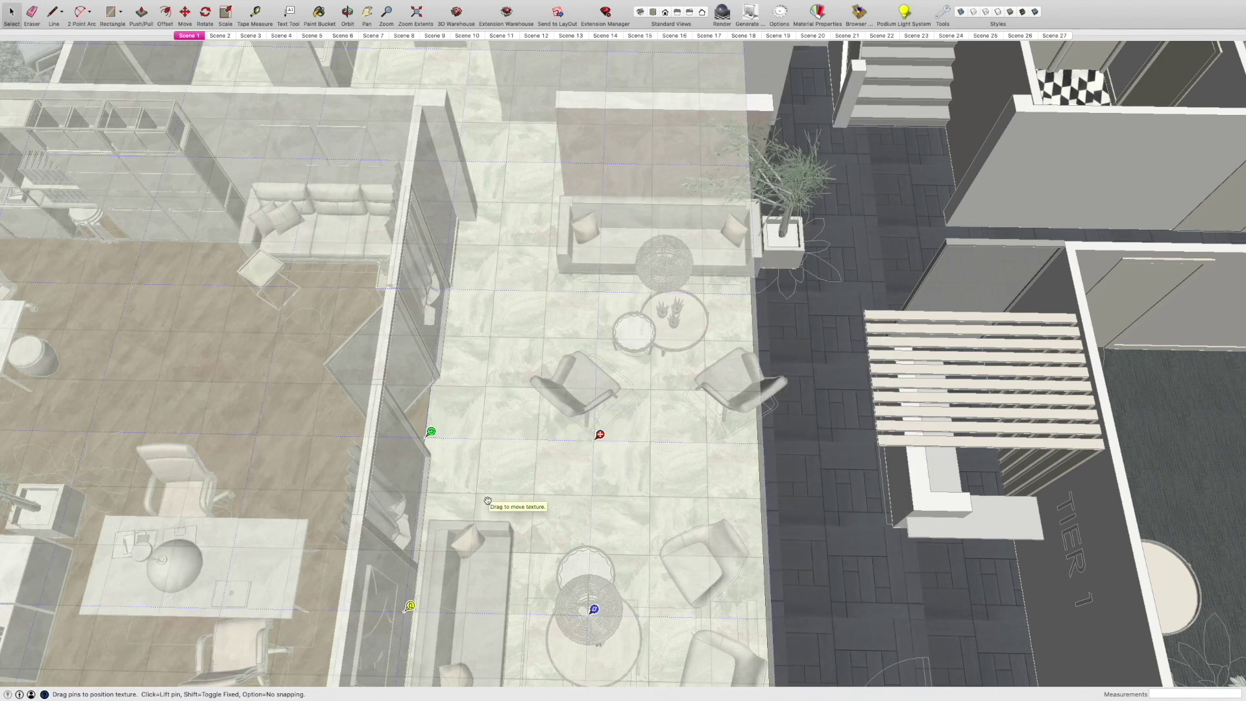
pyautogui.moveTo(668, 483); pyautogui.dragTo(665, 483)
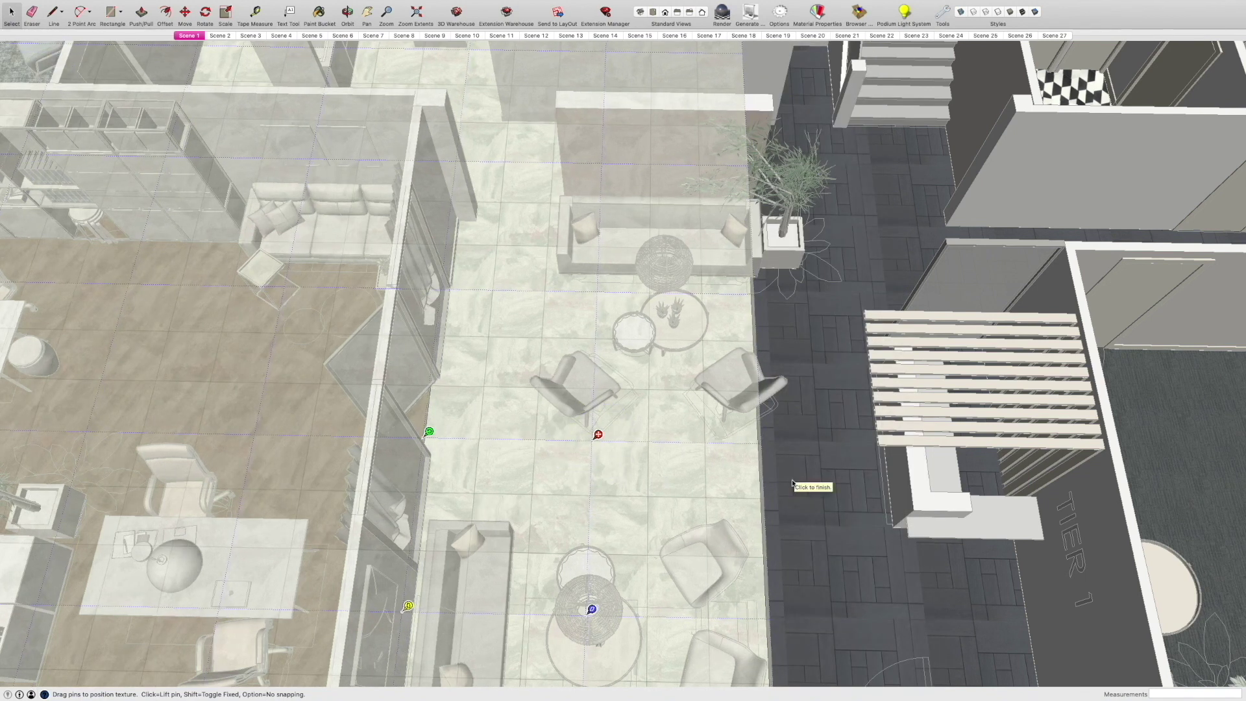
pyautogui.click(792, 481)
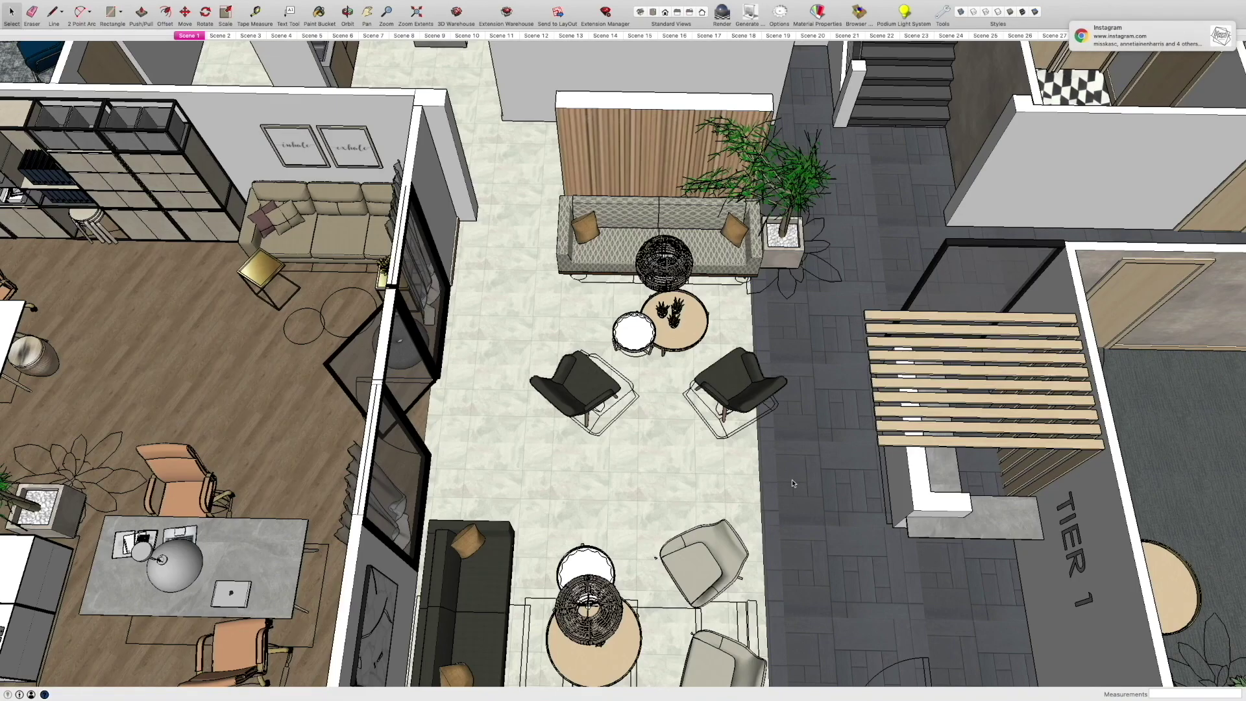
# - Examine the wood-slat texture on the wall behind the patterned lounge sofa and its surroundings from several viewpoints
pyautogui.moveTo(792, 479); pyautogui.dragTo(743, 428, button='middle')
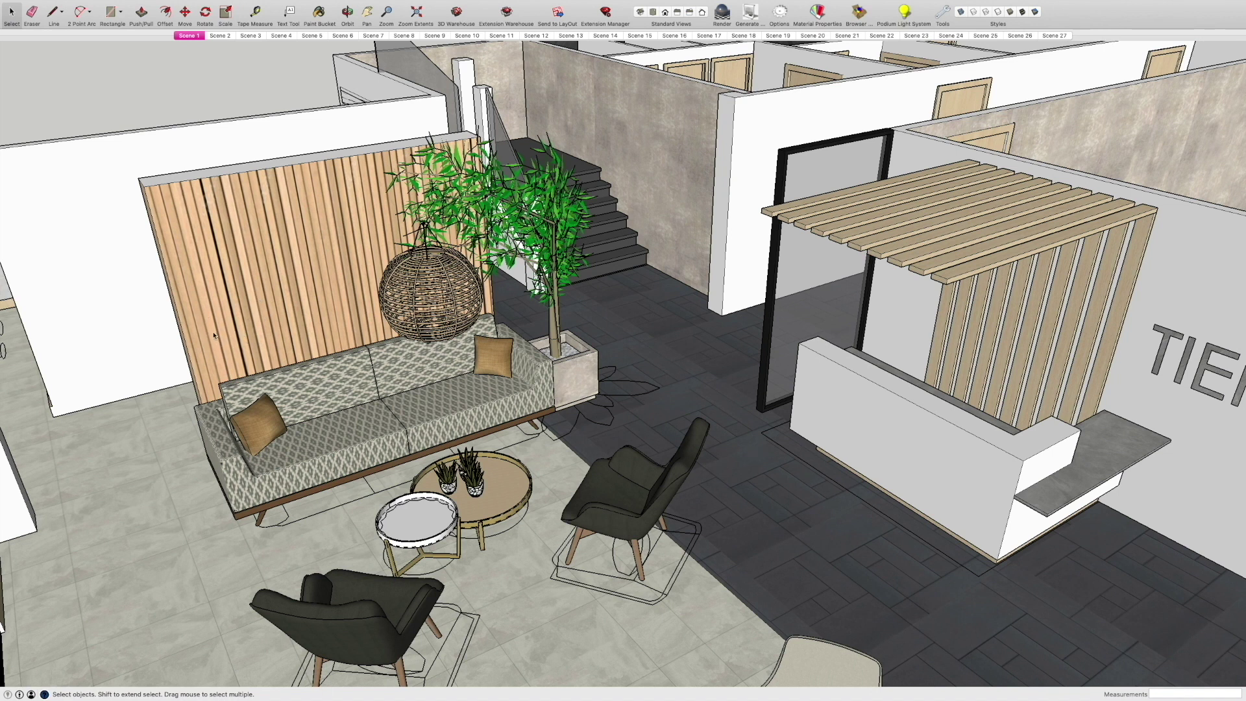
pyautogui.moveTo(209, 325)
pyautogui.mouseDown(button='middle')
pyautogui.moveTo(240, 320)
pyautogui.moveTo(221, 314)
pyautogui.mouseUp(button='middle')
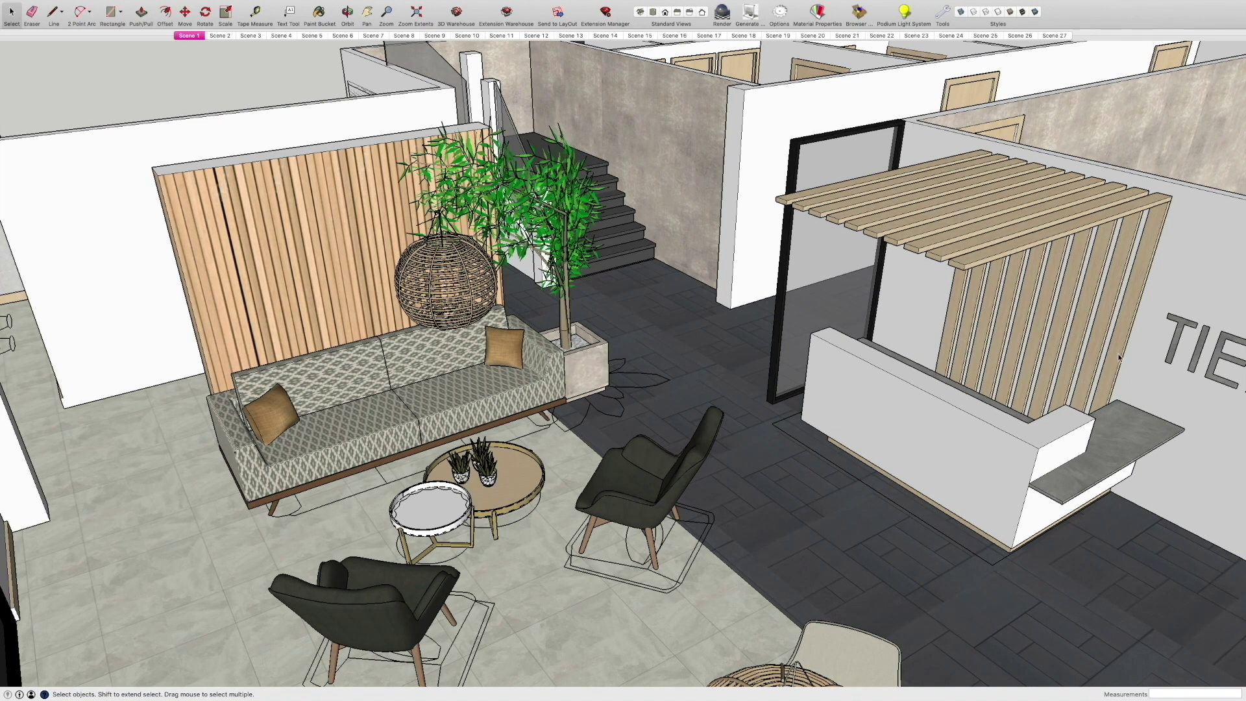
pyautogui.scroll(8, 166, 222)
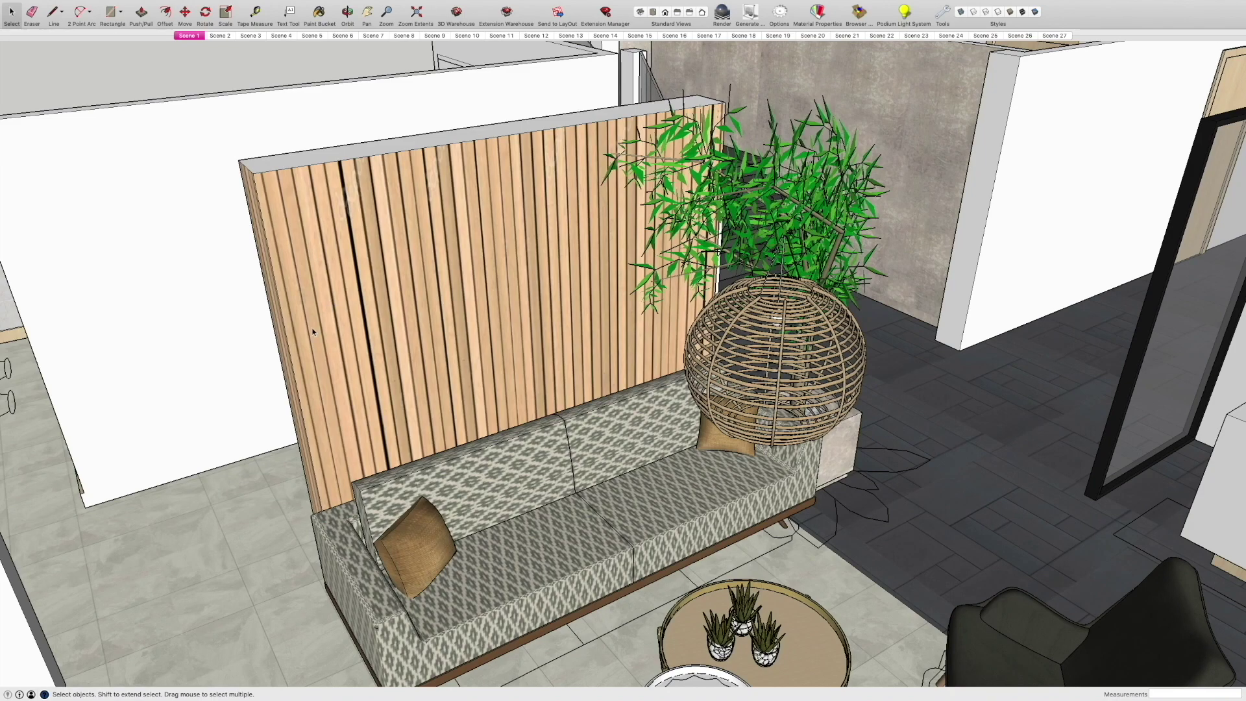
pyautogui.moveTo(566, 365); pyautogui.dragTo(679, 318, button='middle')
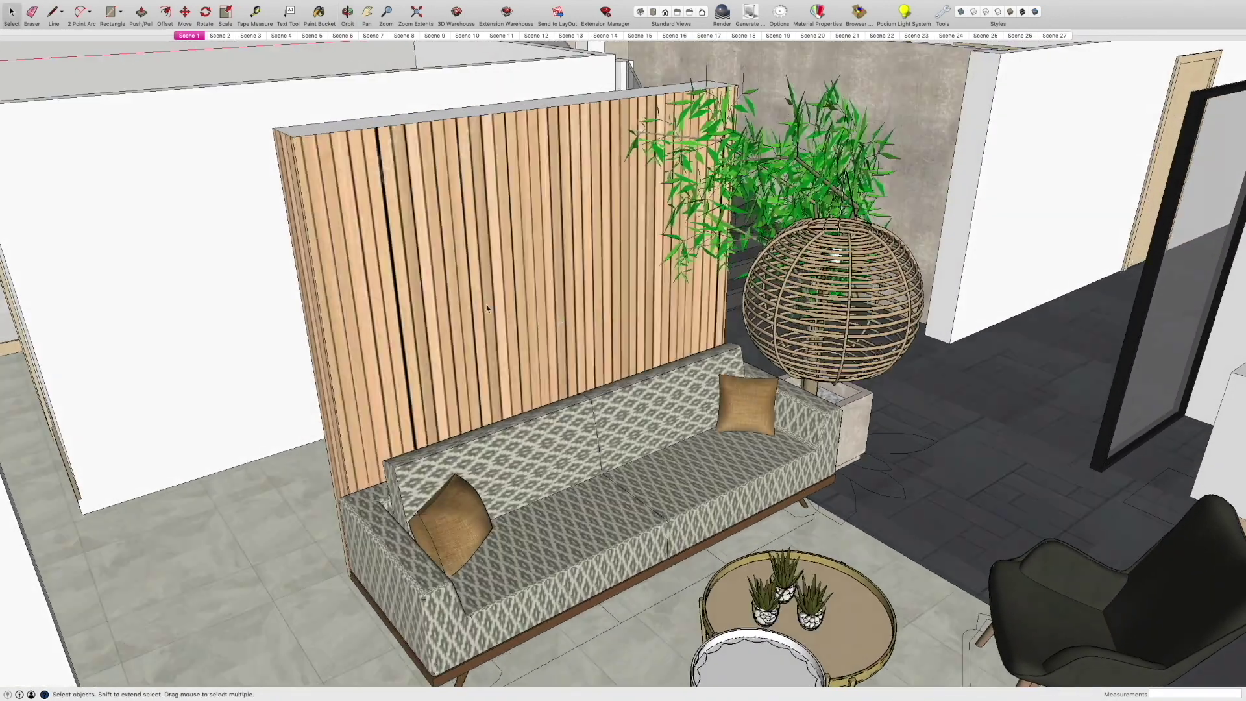
pyautogui.scroll(-10, 466, 317)
pyautogui.moveTo(466, 318); pyautogui.dragTo(689, 418, button='middle')
pyautogui.scroll(-10, 634, 435)
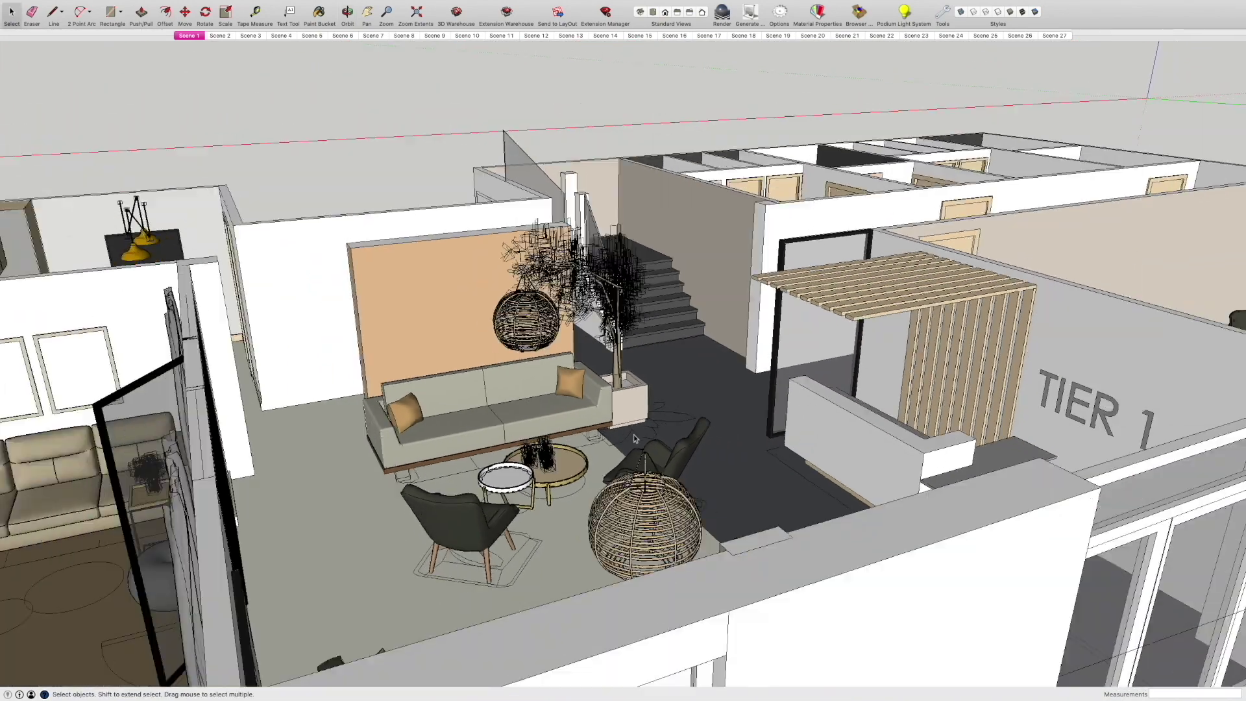
# - Inspect the framed "inhale" and "exhale" prints above the beige office sofa
pyautogui.keyDown('shift'); pyautogui.moveTo(549, 429); pyautogui.dragTo(633, 445, button='middle'); pyautogui.keyUp('shift')
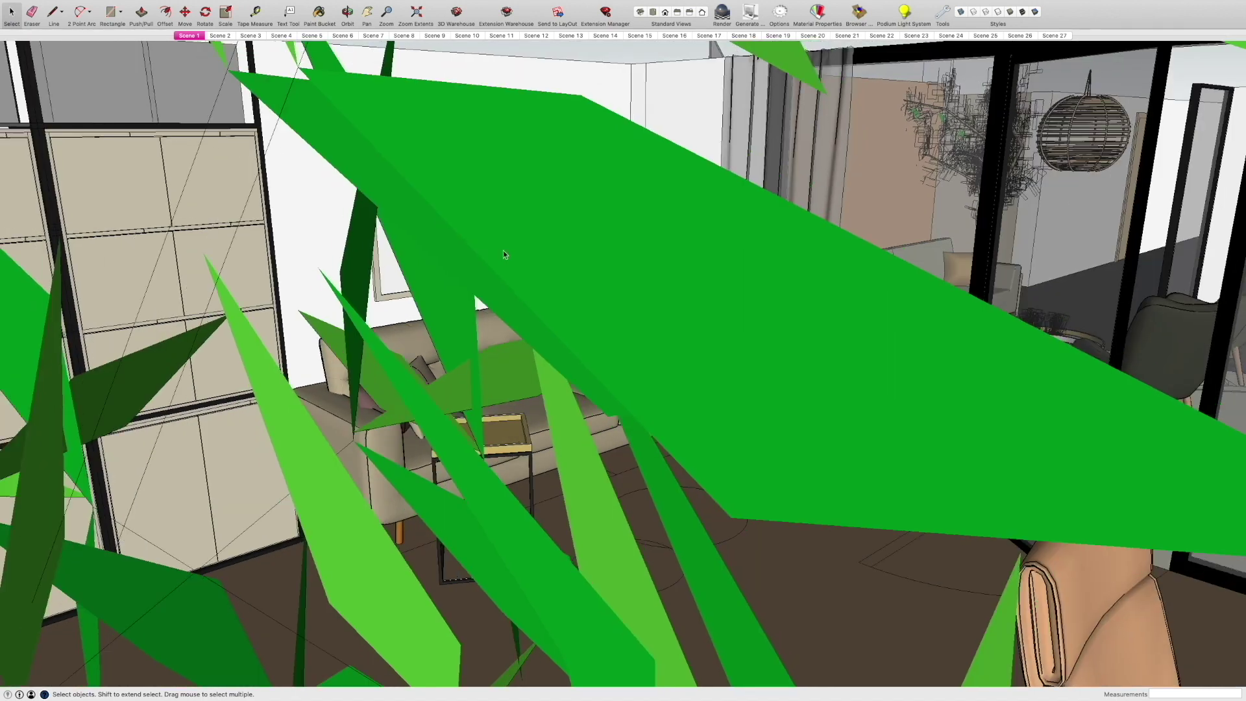
pyautogui.scroll(3, 525, 243)
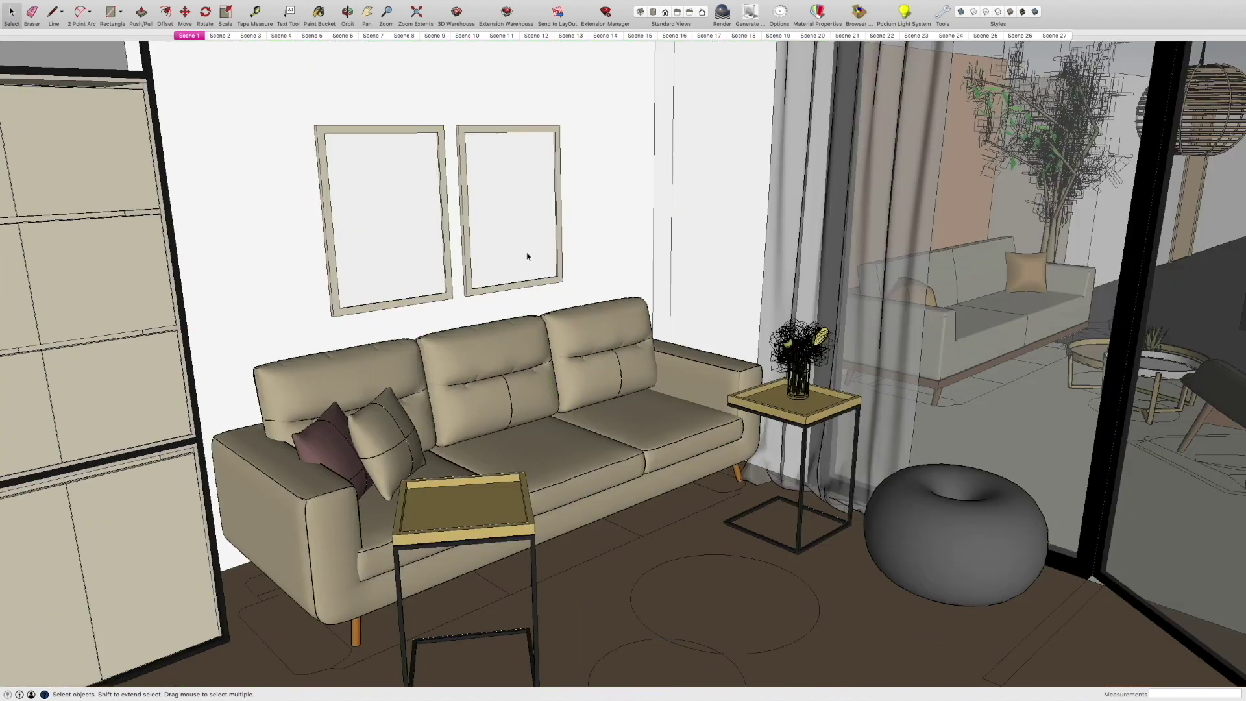
pyautogui.scroll(5, 627, 288)
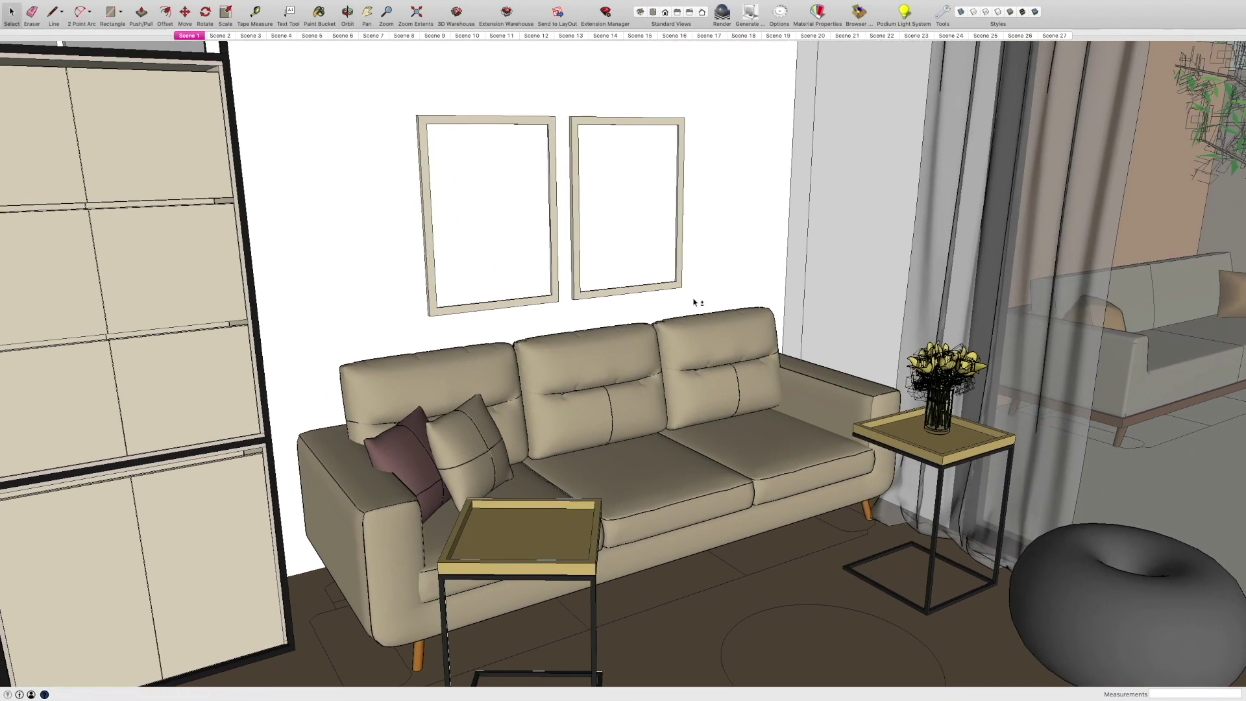
pyautogui.press('space')
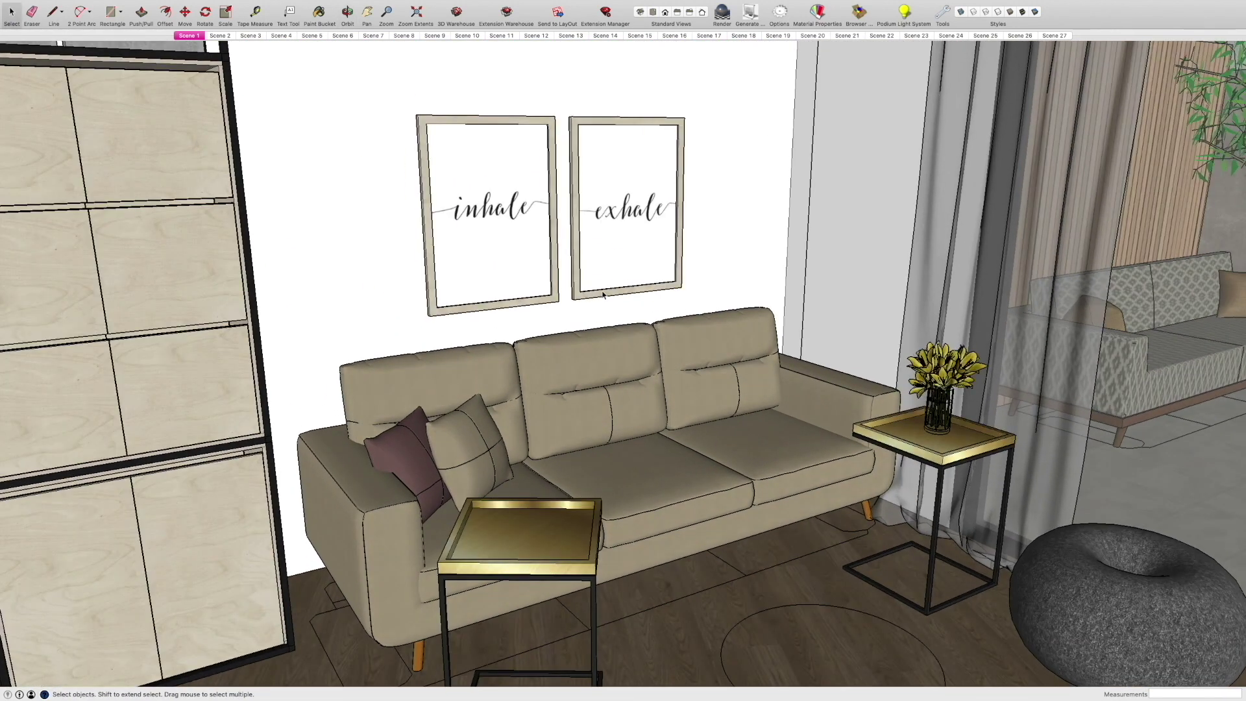
pyautogui.moveTo(500, 296); pyautogui.dragTo(551, 300, button='middle')
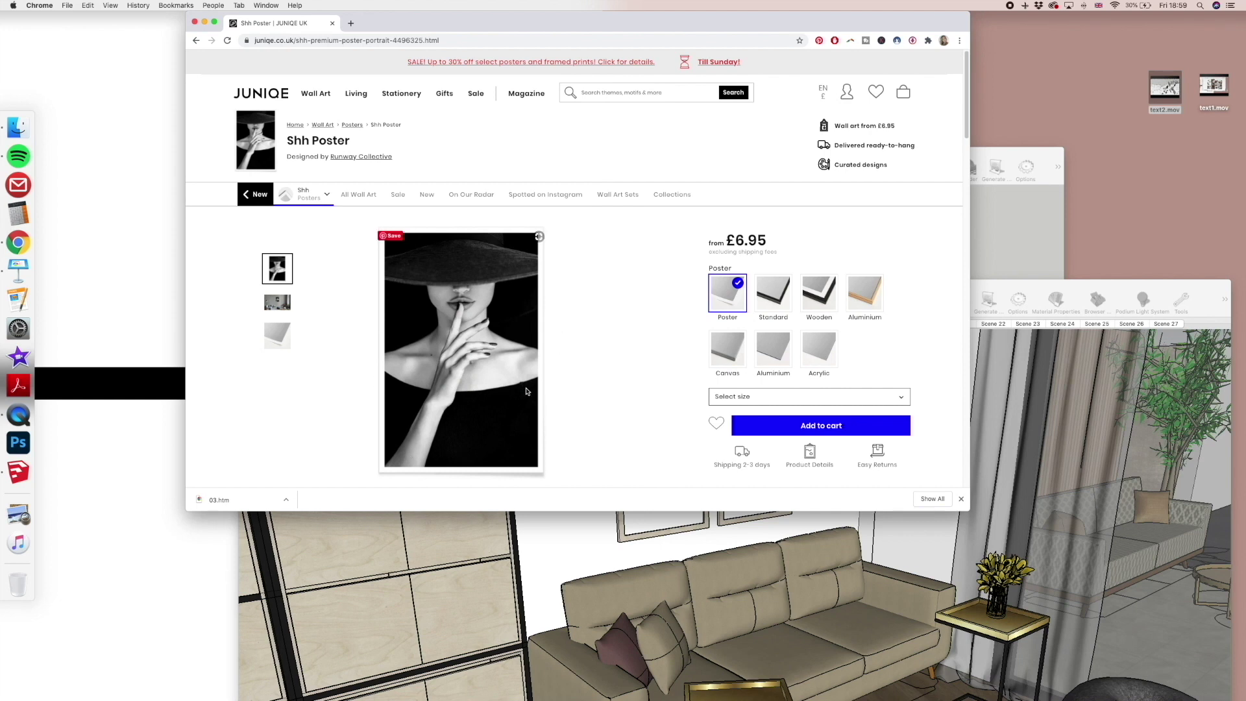
pyautogui.rightClick(478, 315)
pyautogui.click(505, 329)
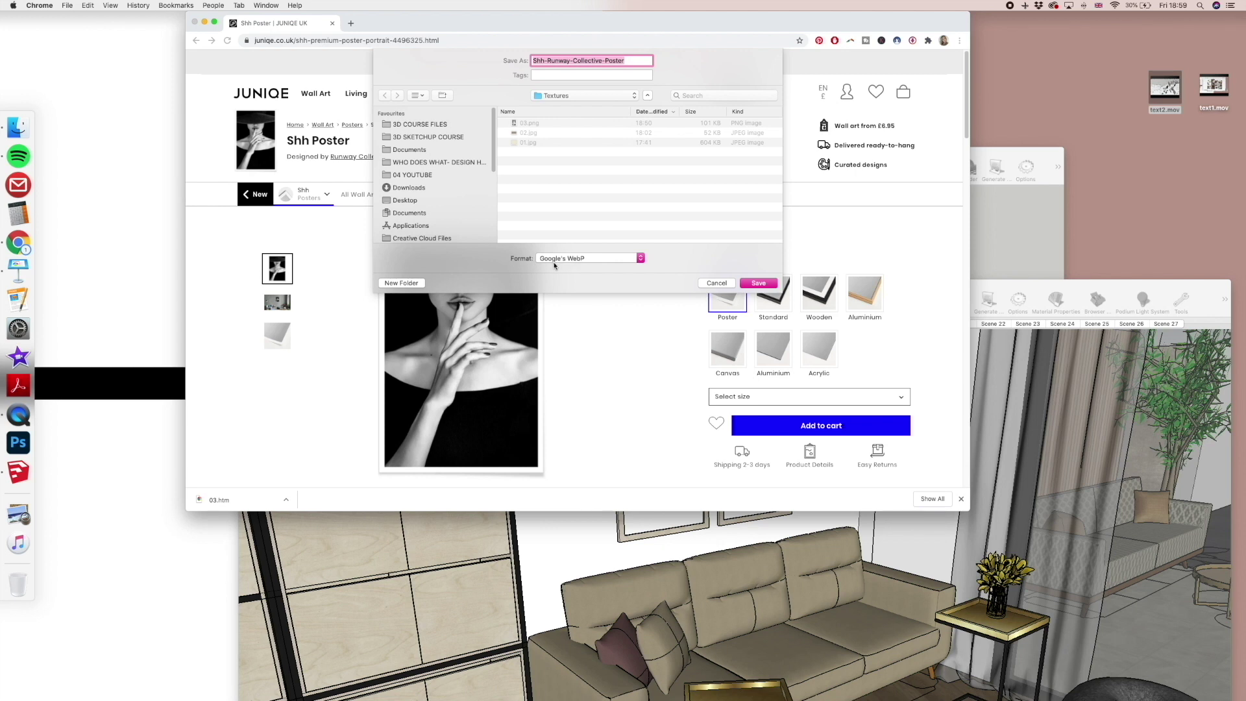
pyautogui.click(717, 284)
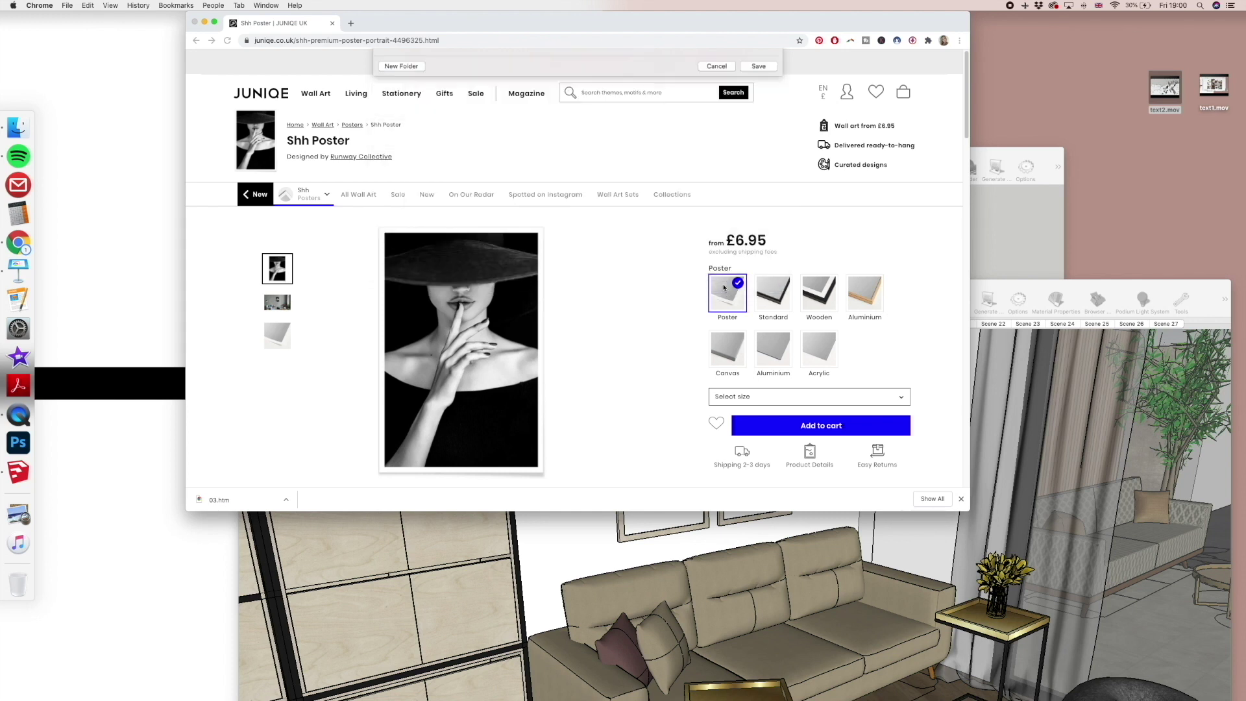
# - Capture the Shh Poster product image as a cropped screenshot and save it
pyautogui.click(1026, 6)
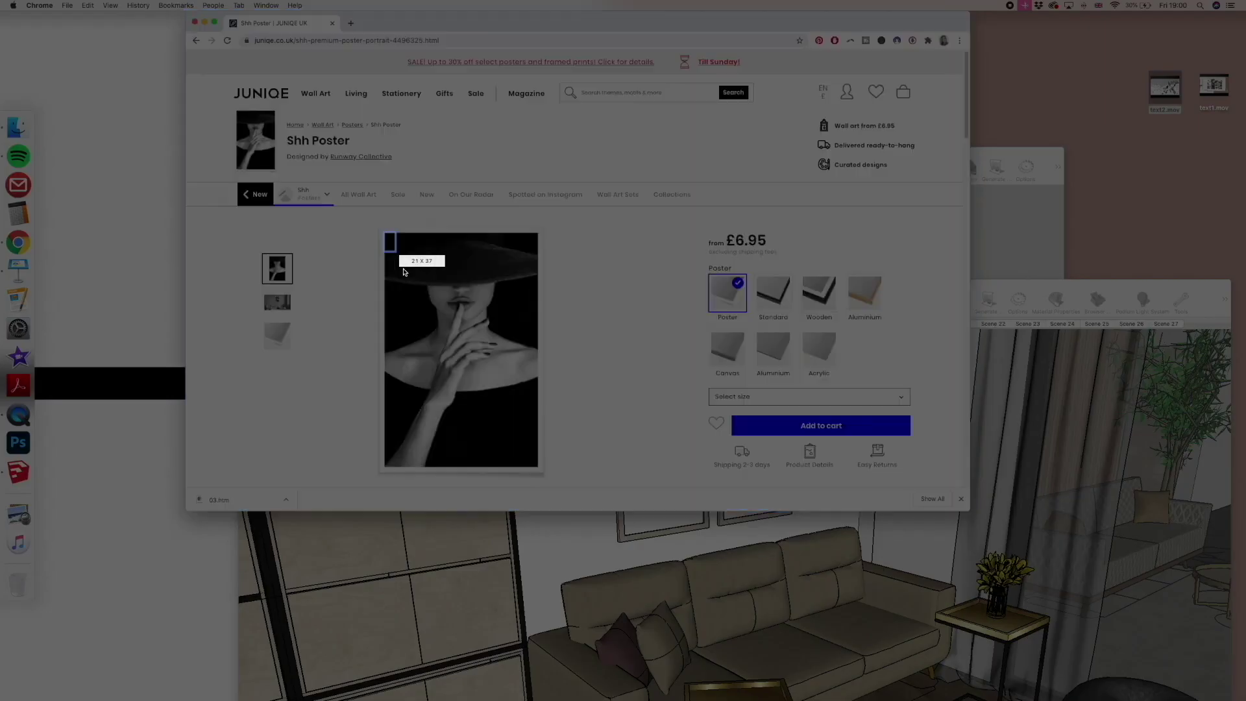
pyautogui.moveTo(385, 233); pyautogui.dragTo(536, 464)
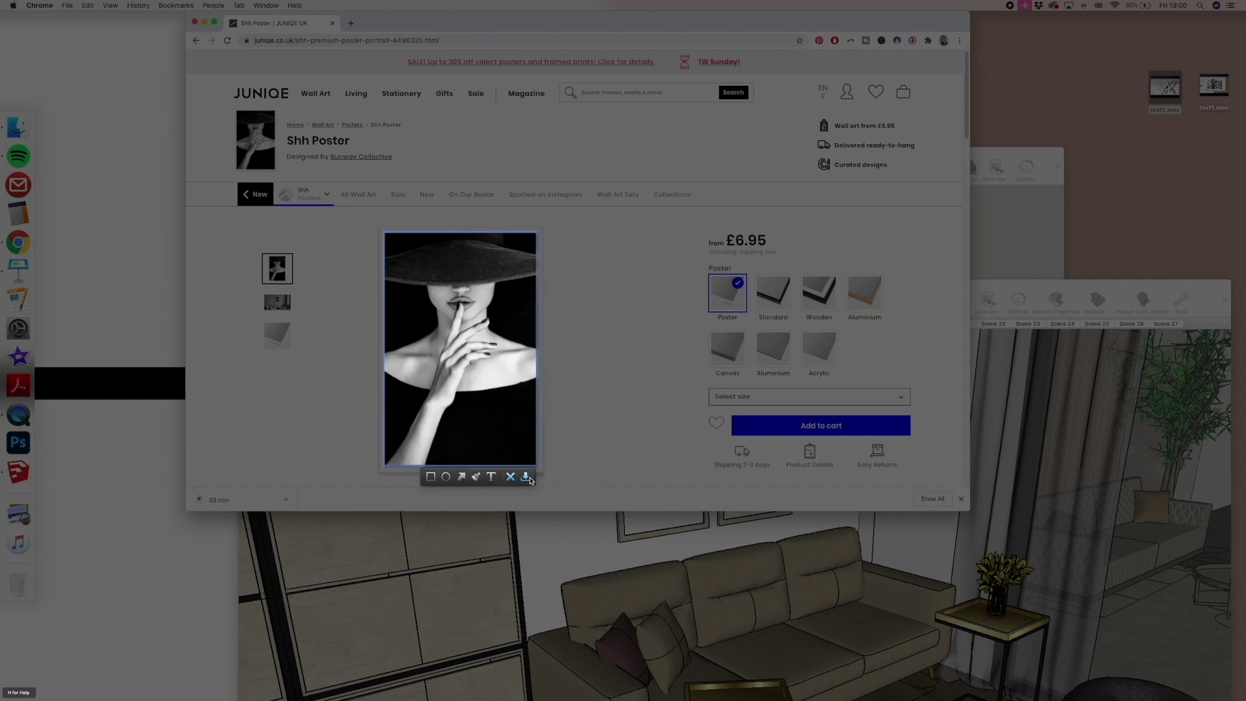
pyautogui.click(526, 478)
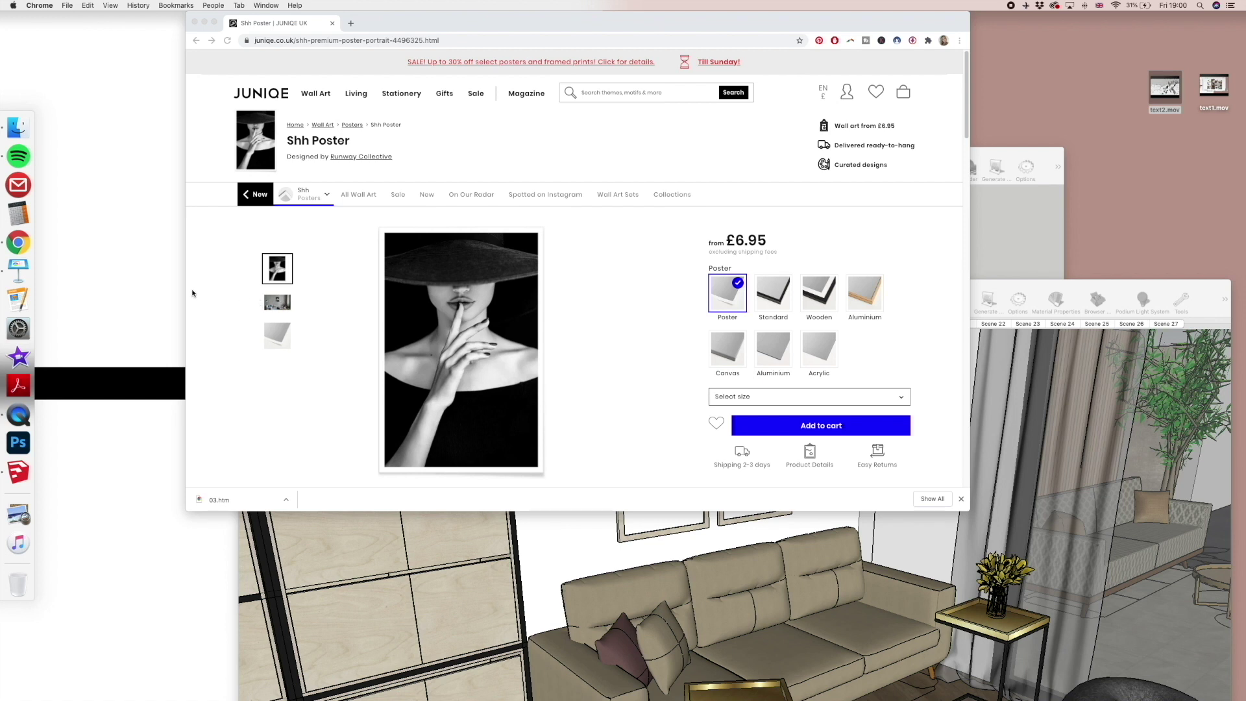
# - Import 03.png from the Textures folder into the SketchUp model as an image about 60 m wide, starting near the "inhale" frame
pyautogui.click(601, 384)
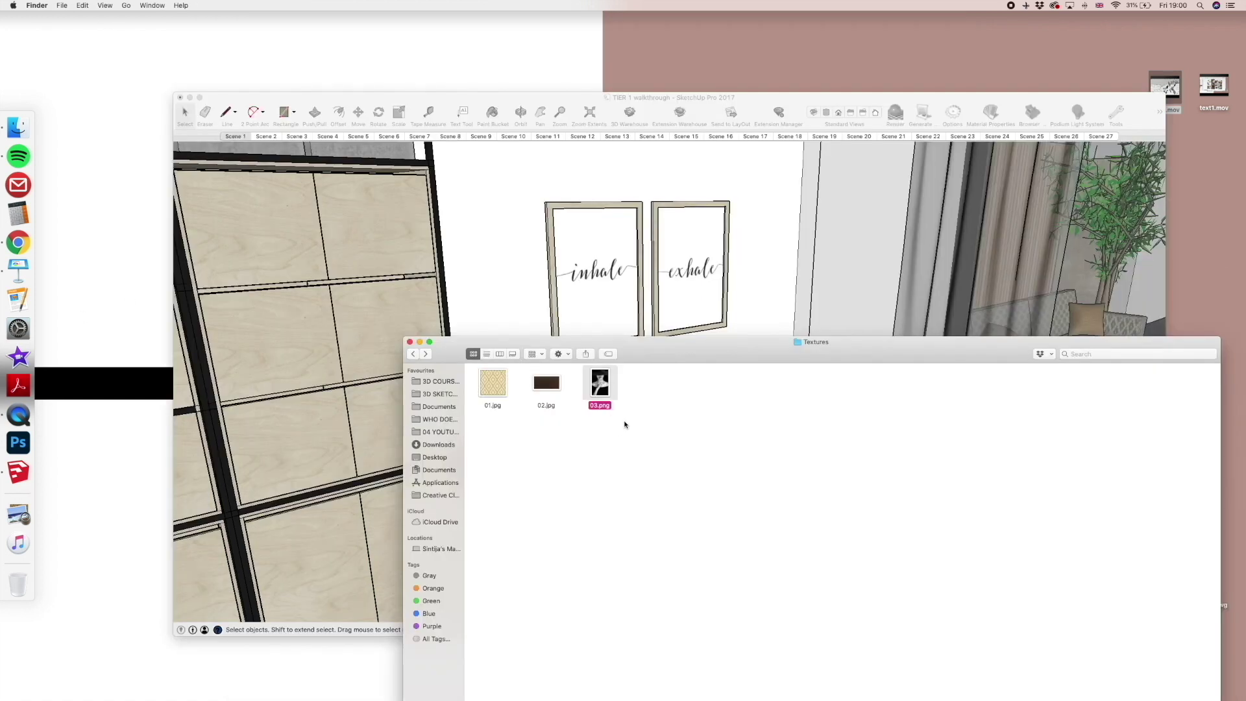
pyautogui.moveTo(651, 351)
pyautogui.mouseDown()
pyautogui.moveTo(581, 475)
pyautogui.moveTo(585, 535)
pyautogui.mouseUp()
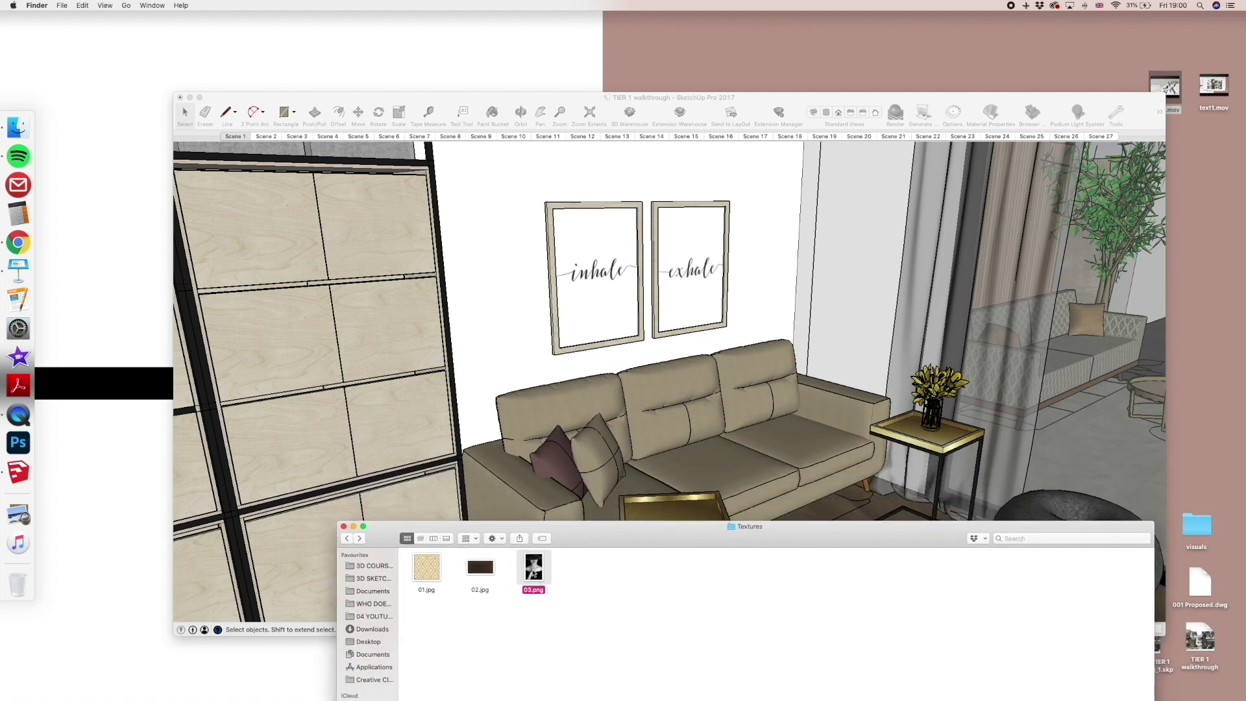
pyautogui.moveTo(533, 574)
pyautogui.mouseDown()
pyautogui.moveTo(516, 484)
pyautogui.moveTo(570, 331)
pyautogui.mouseUp()
pyautogui.click(570, 331)
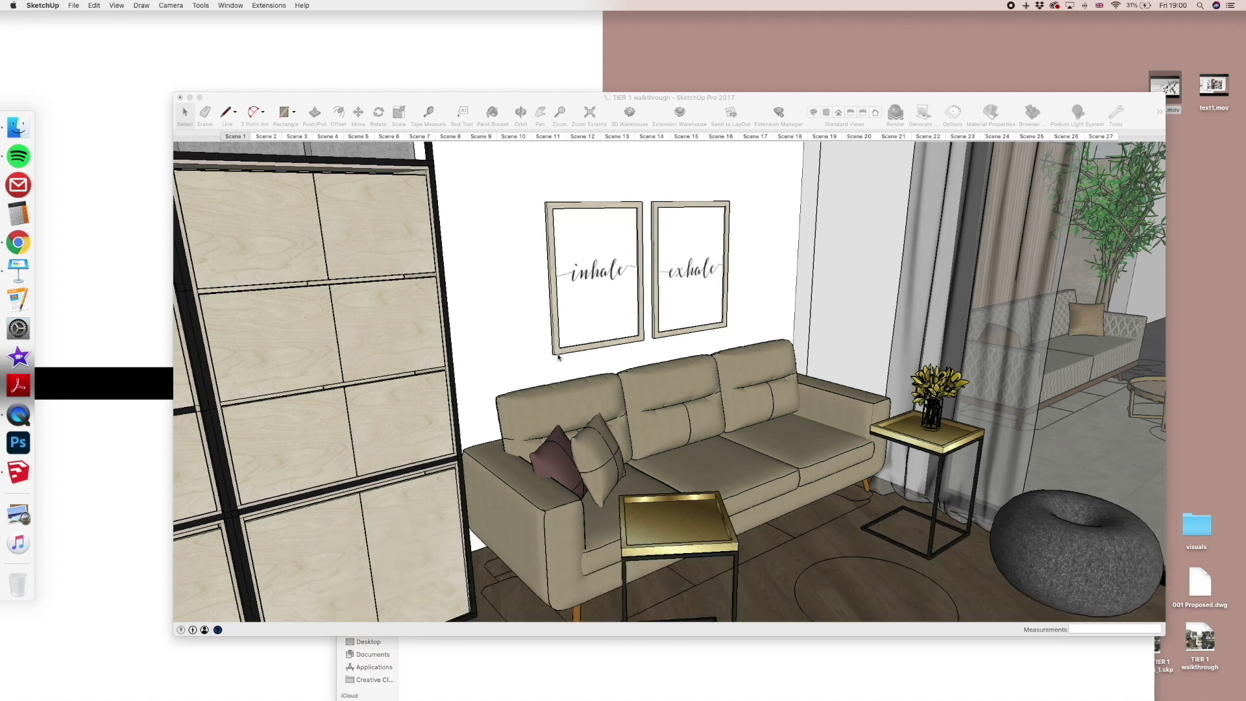
pyautogui.scroll(-7, 540, 539)
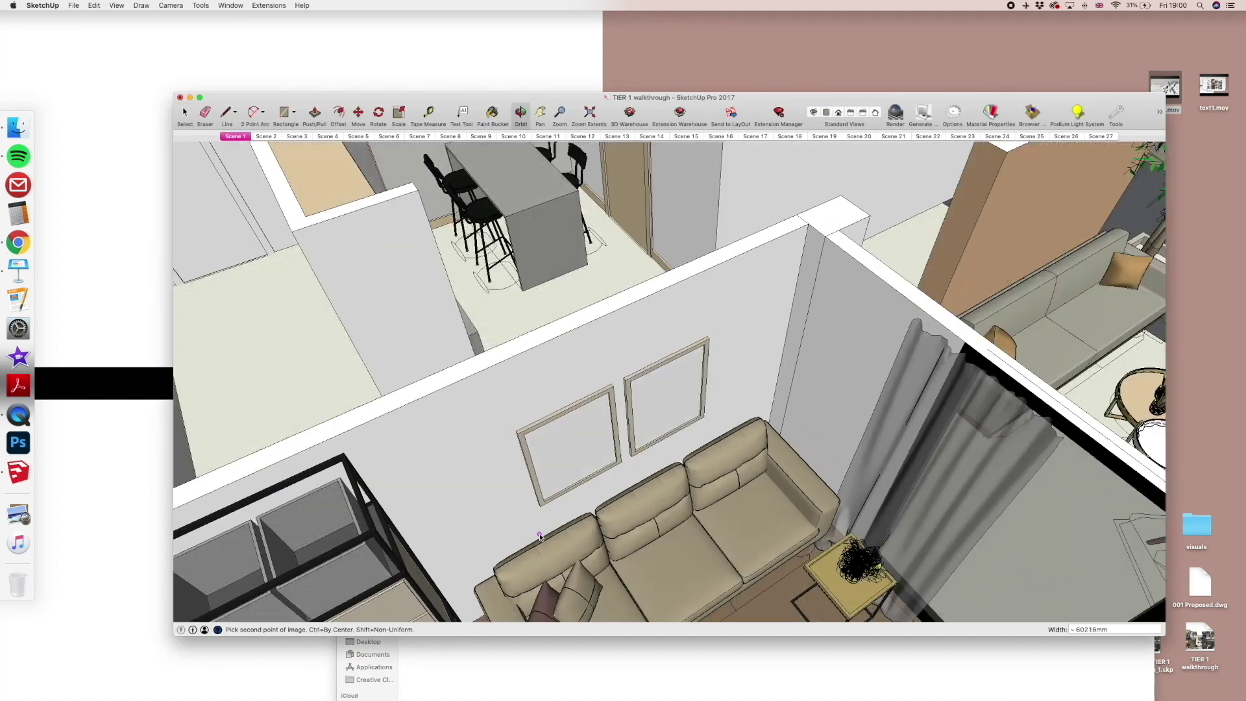
pyautogui.scroll(-4, 540, 536)
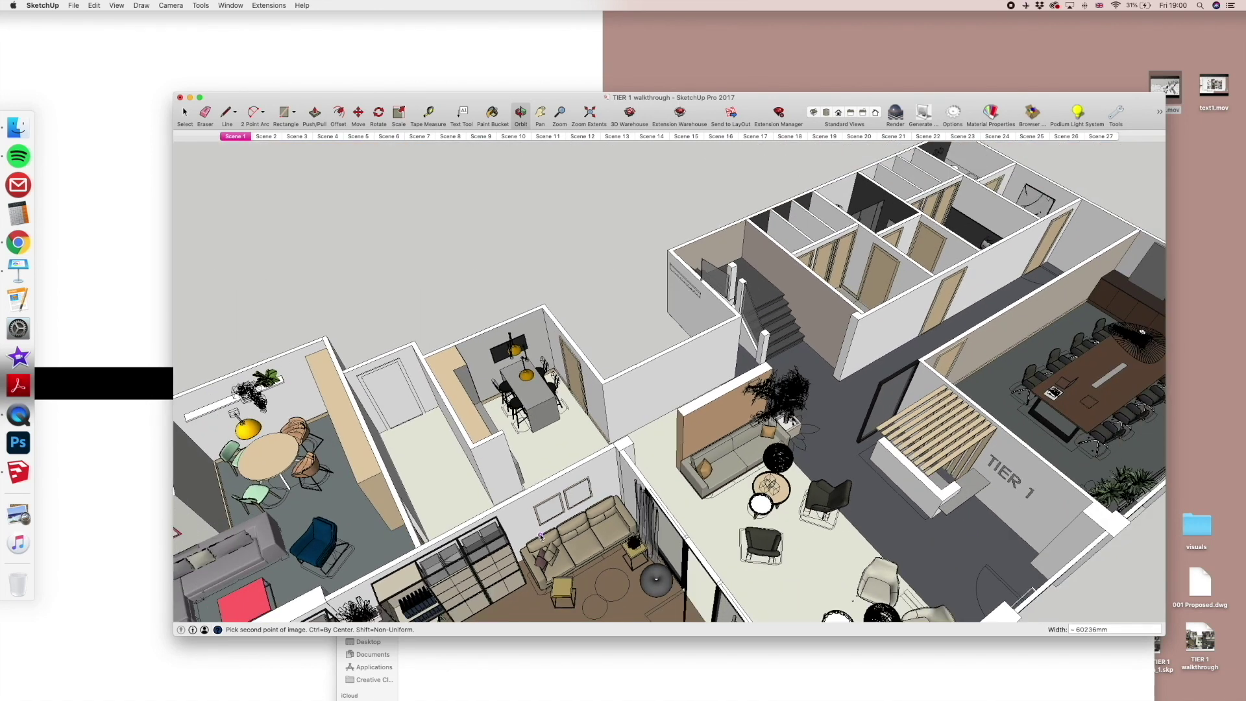
pyautogui.click(542, 491)
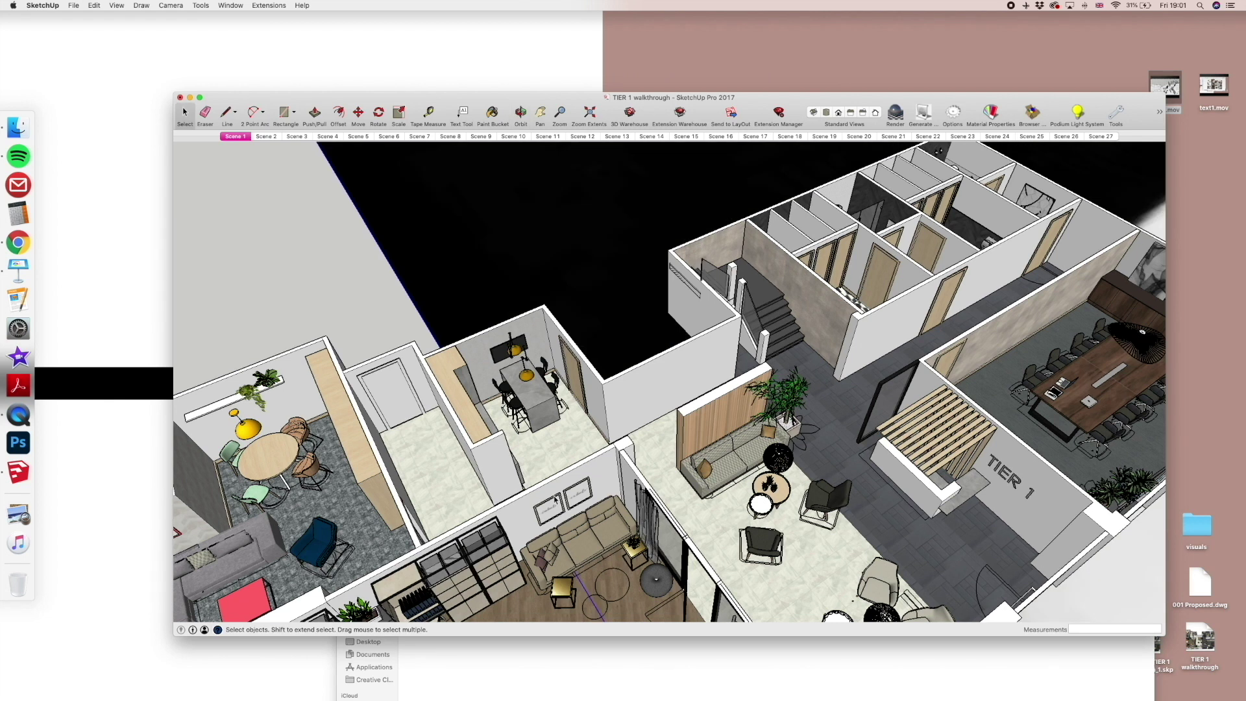
pyautogui.scroll(-7, 555, 500)
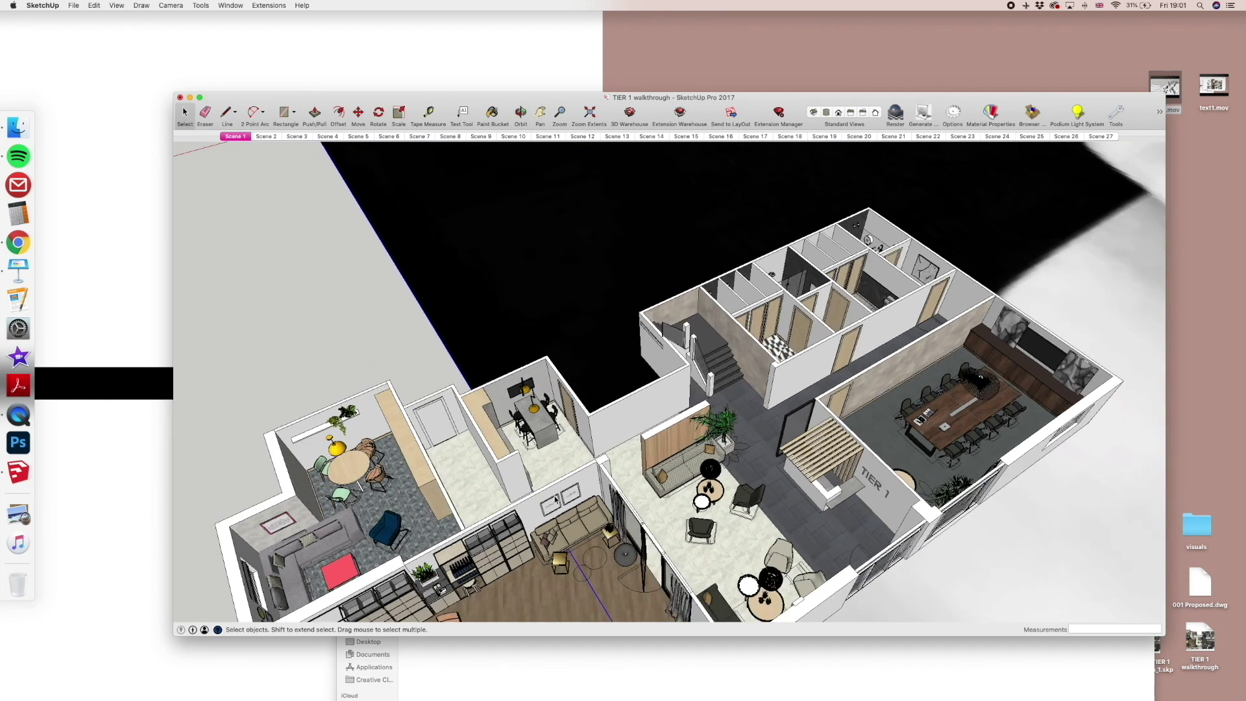
pyautogui.scroll(-10, 556, 503)
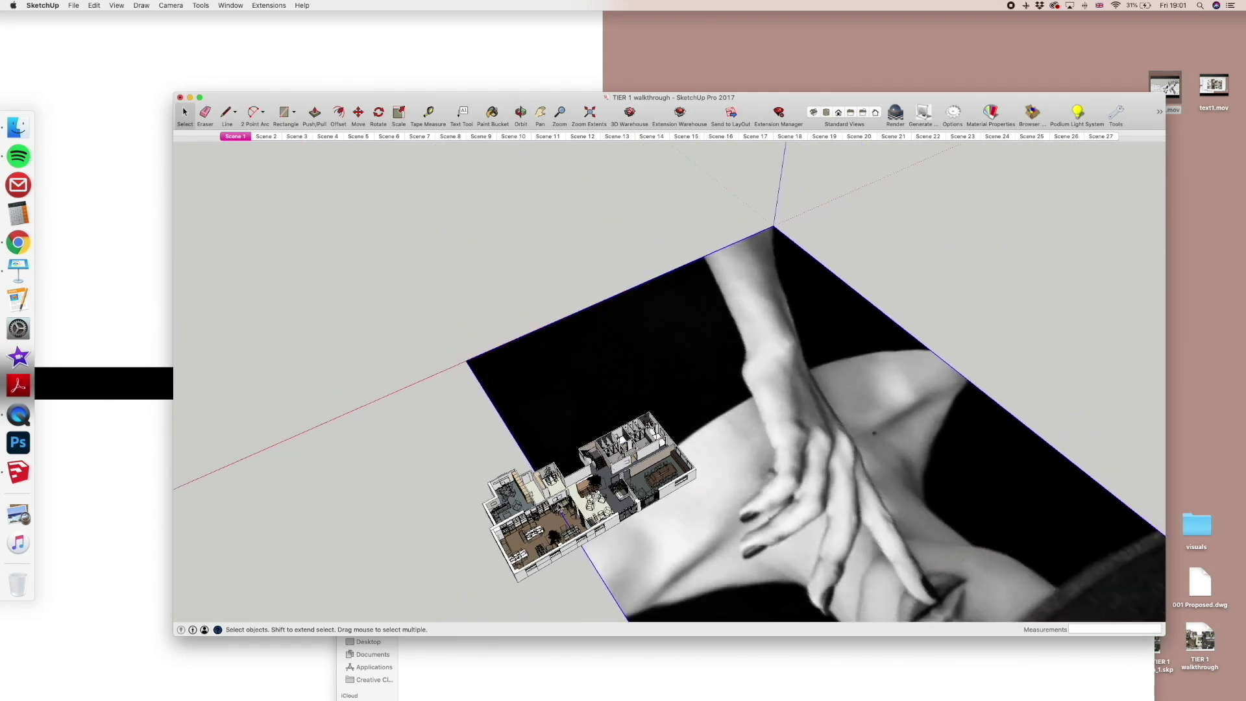
# - Explode the imported 03.png image and make the resulting textured face and edges into a group
pyautogui.scroll(-4, 558, 512)
pyautogui.moveTo(558, 512); pyautogui.dragTo(616, 544, button='middle')
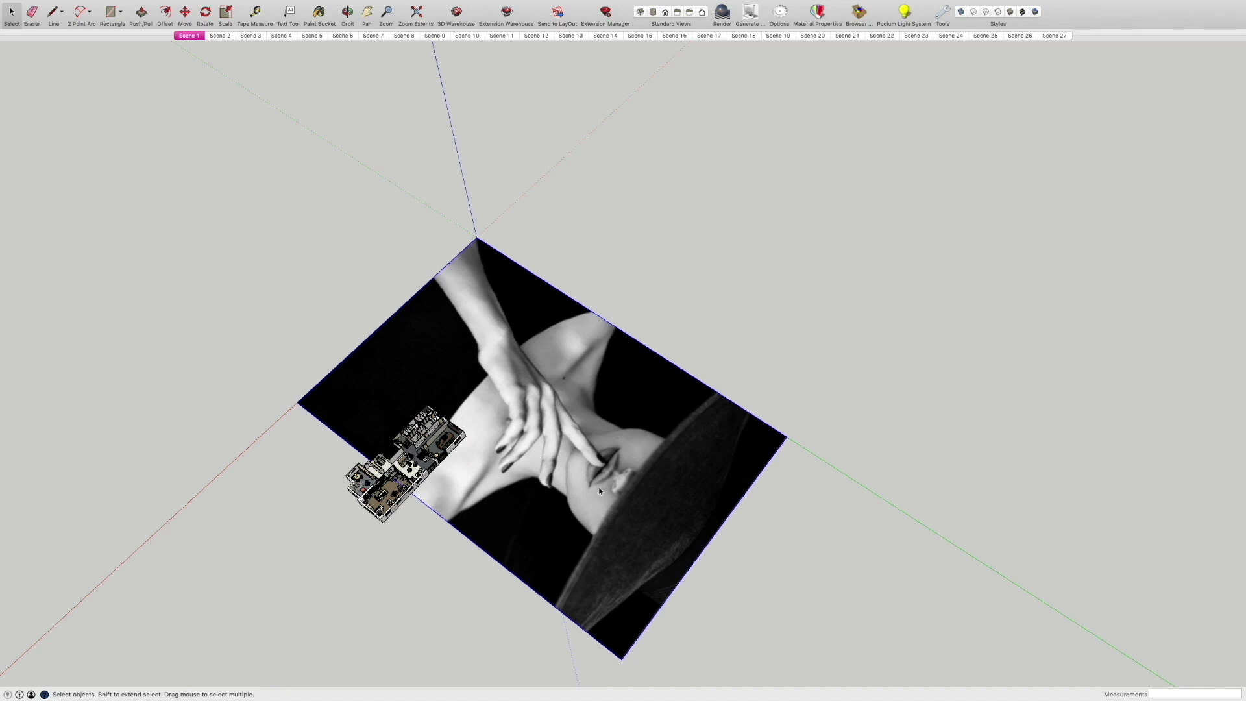
pyautogui.rightClick(553, 448)
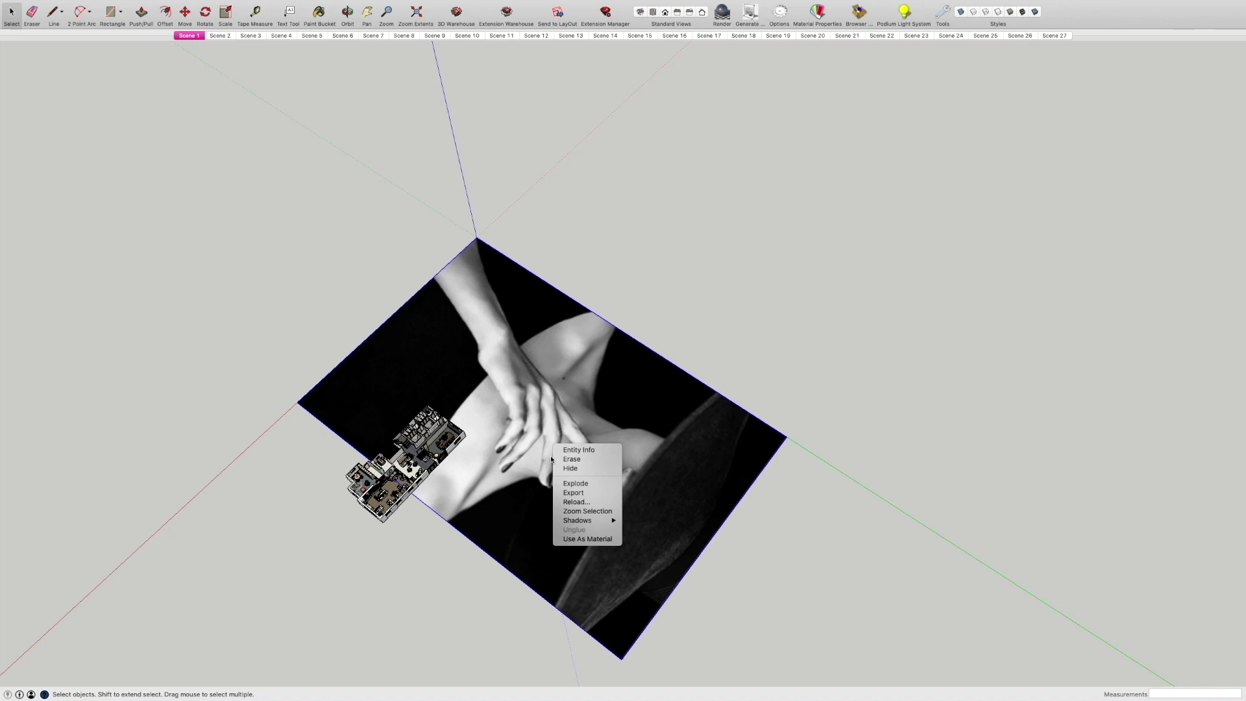
pyautogui.click(572, 485)
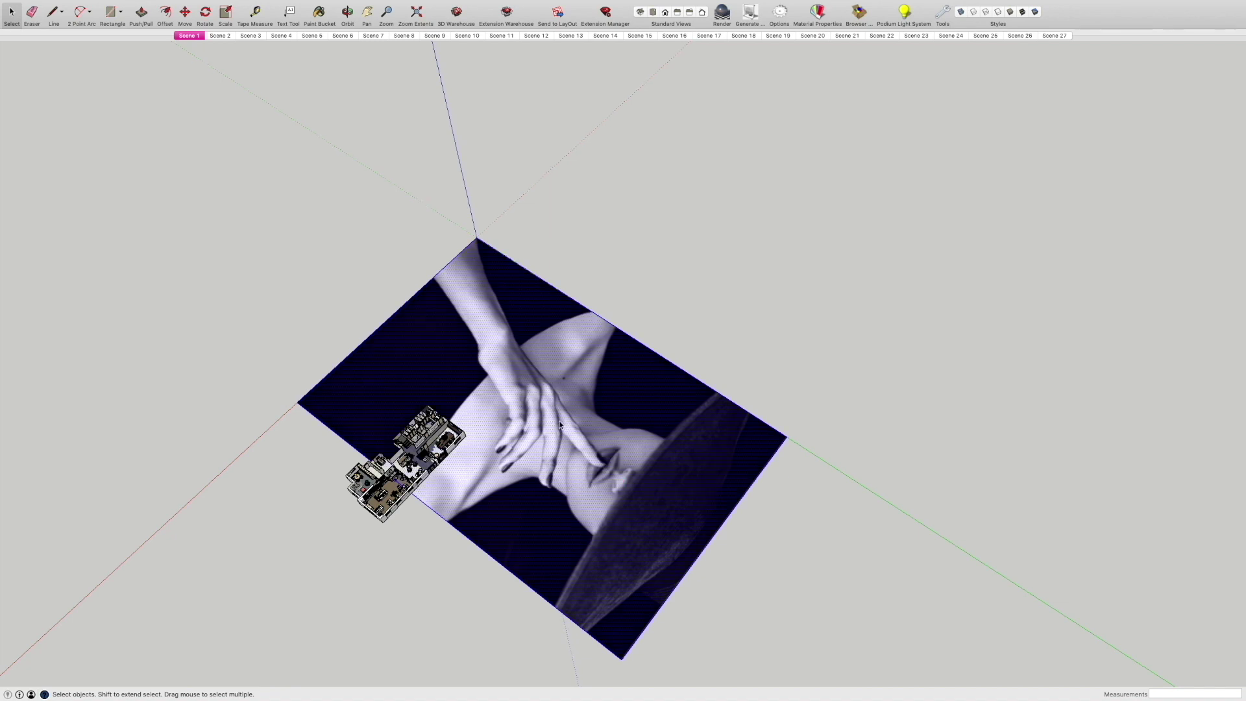
pyautogui.rightClick(560, 425)
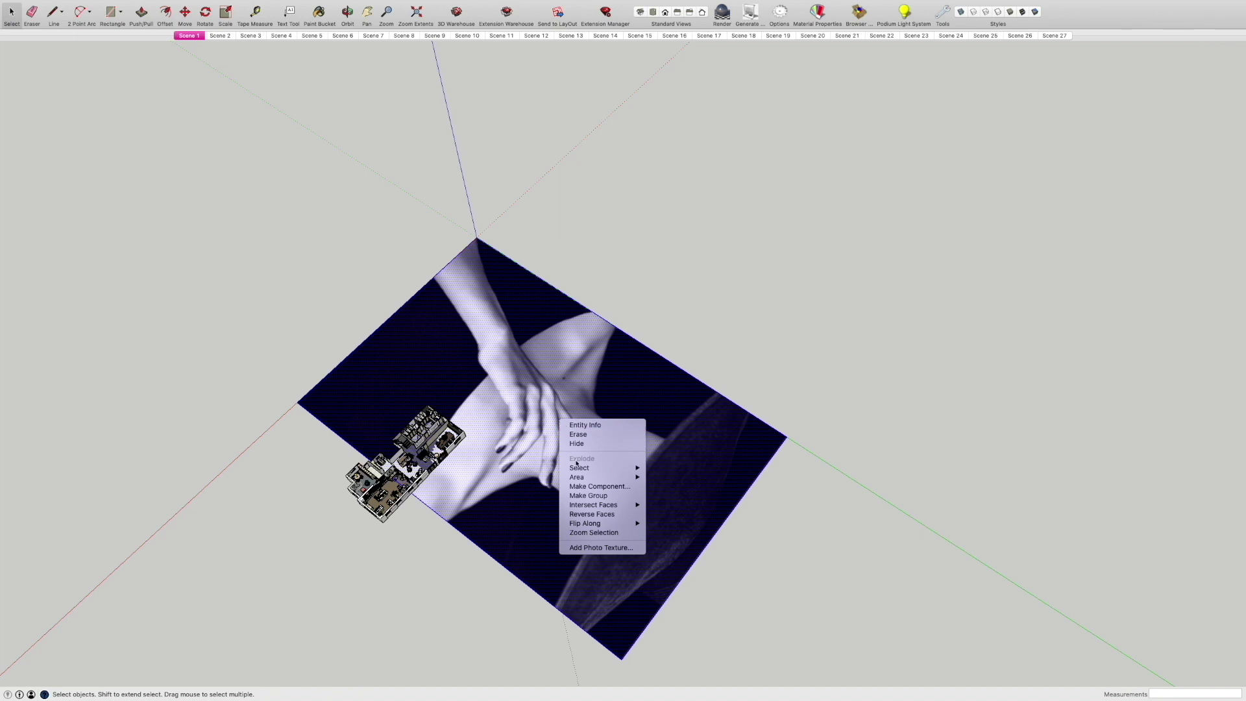
pyautogui.click(598, 496)
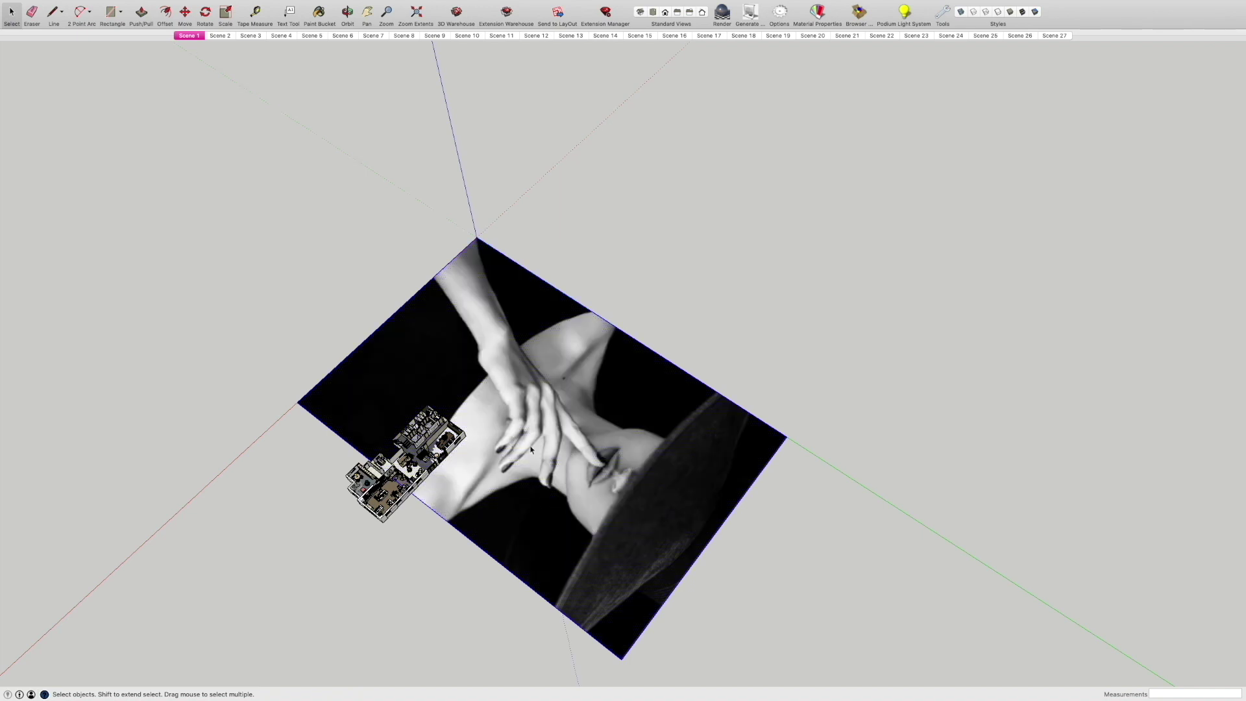
# - Scale the poster group down uniformly in two passes, by about 0.22 and about 0.14
pyautogui.scroll(2, 538, 490)
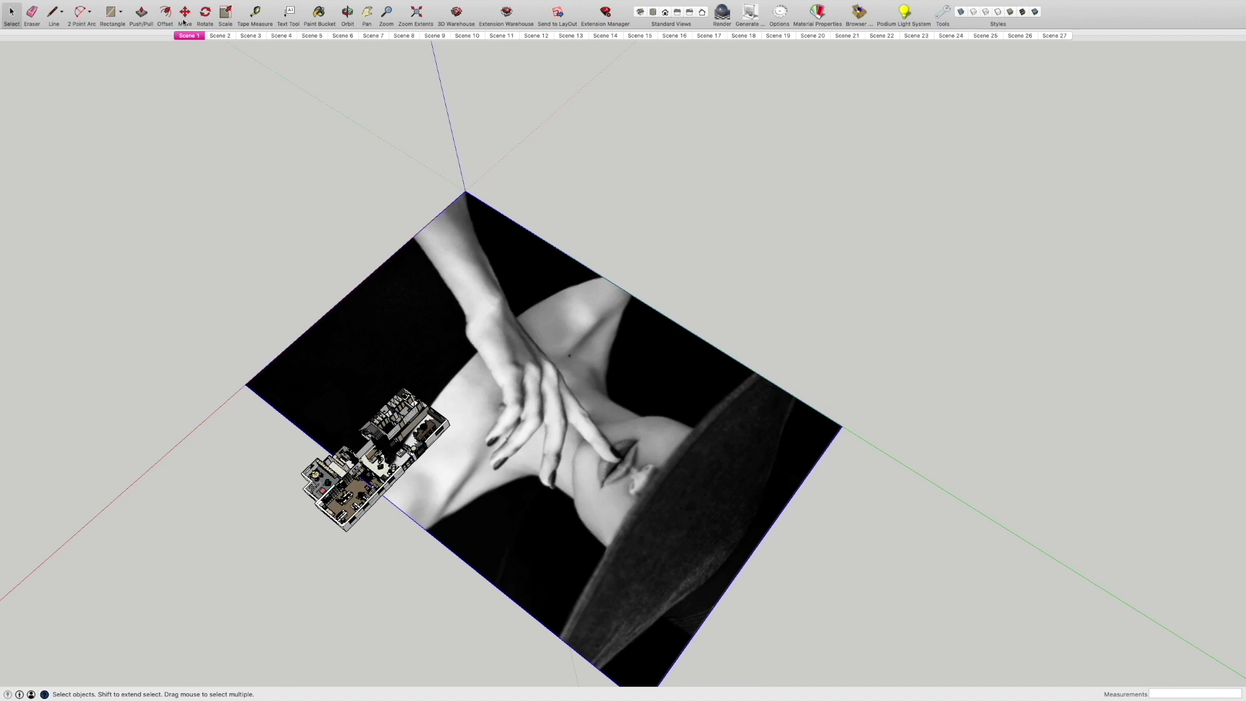
pyautogui.click(225, 13)
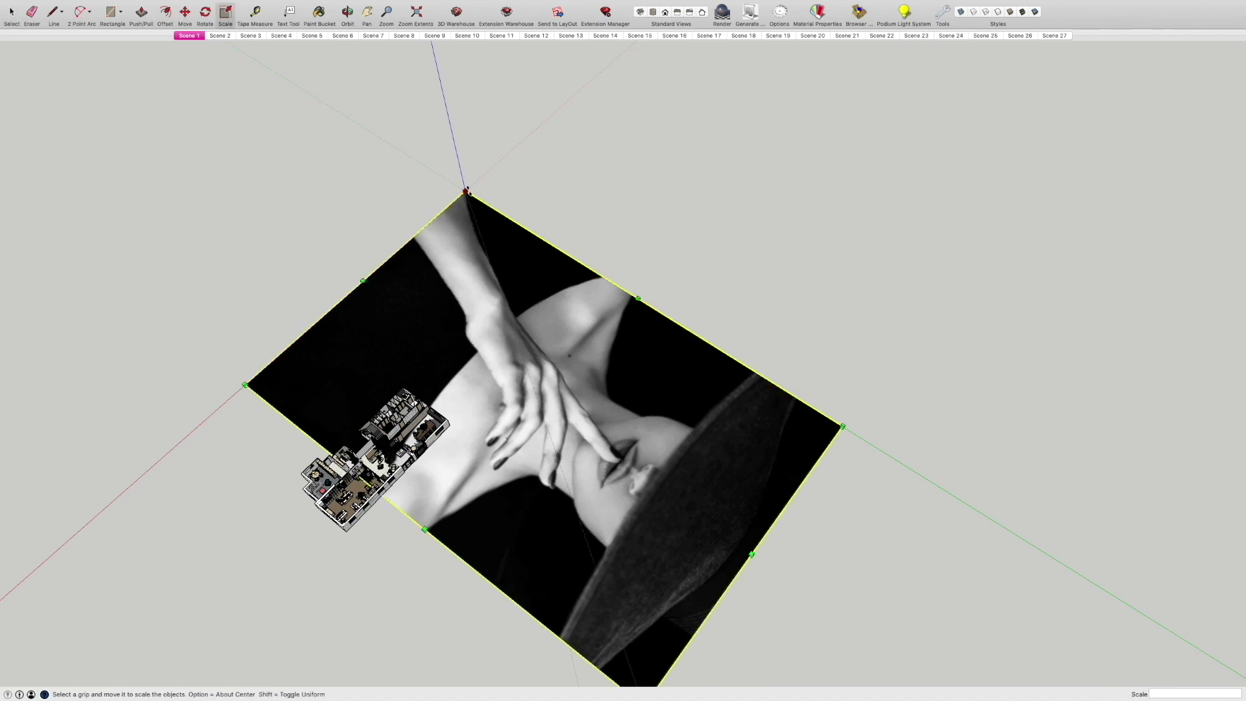
pyautogui.moveTo(466, 191); pyautogui.dragTo(593, 559)
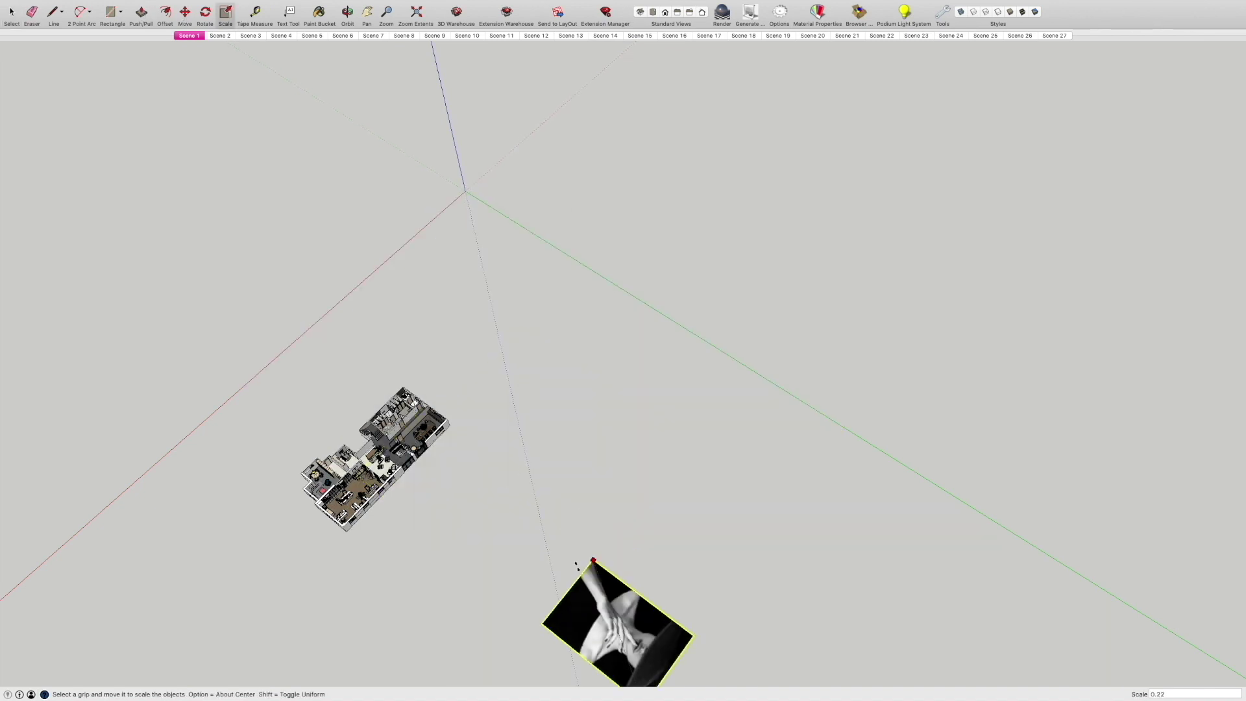
pyautogui.moveTo(687, 637); pyautogui.dragTo(565, 627)
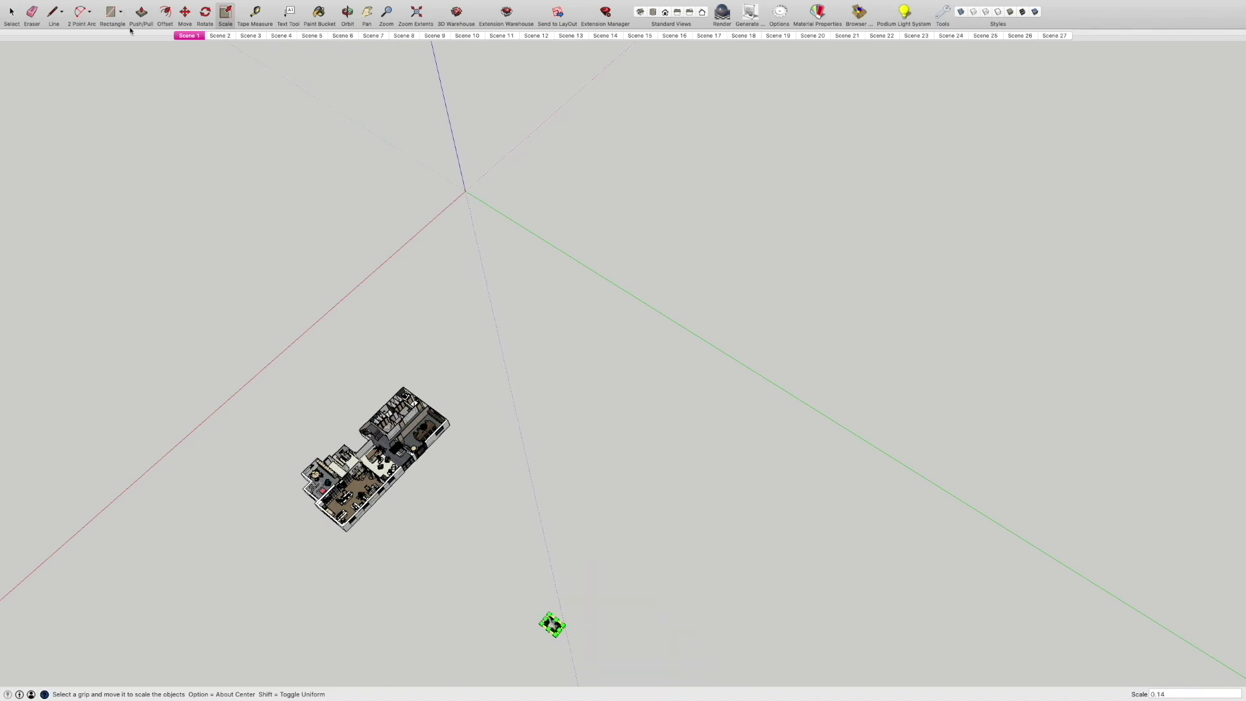
# - Move the poster by its corner to the wall top above the beige sofa and scale it down uniformly to roughly the frames' size
pyautogui.click(185, 13)
pyautogui.click(542, 624)
pyautogui.scroll(8, 353, 474)
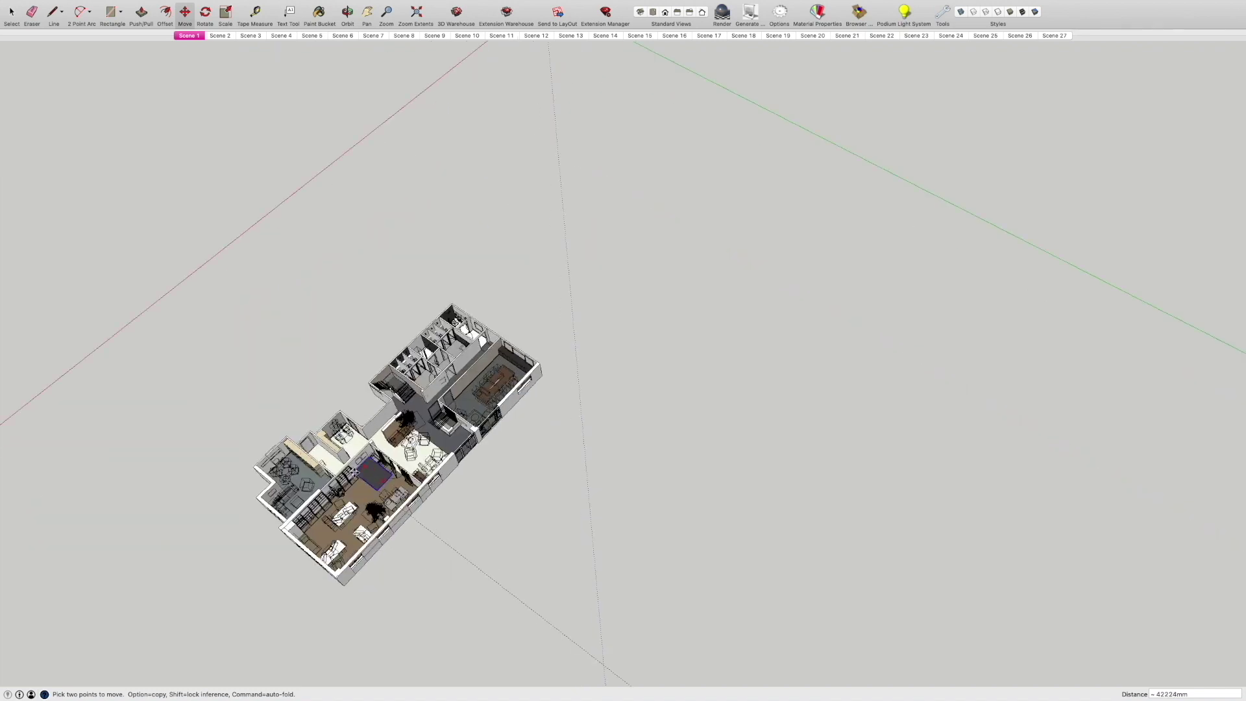
pyautogui.scroll(10, 354, 472)
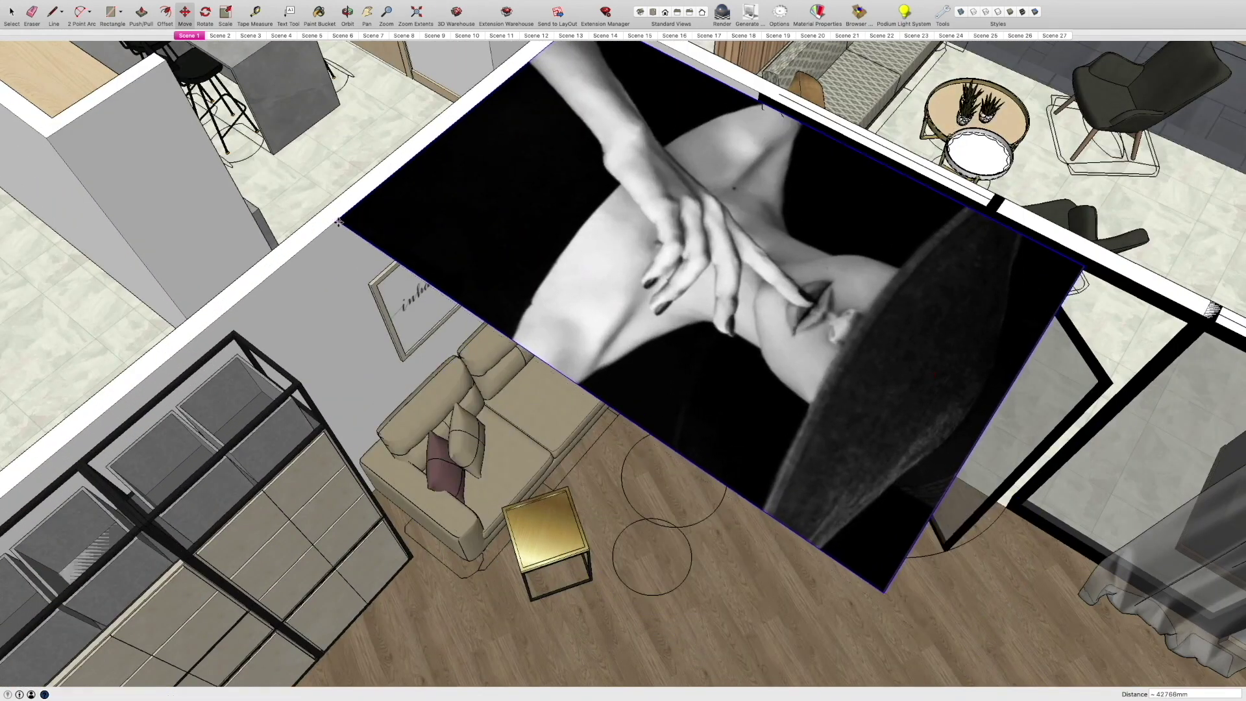
pyautogui.click(339, 222)
pyautogui.press('s')
pyautogui.moveTo(1083, 268); pyautogui.dragTo(513, 256)
# - Rotate the poster 90° so it stands upright, and about 90° more in its own plane to bring the hat to the top
pyautogui.moveTo(601, 506); pyautogui.dragTo(576, 320, button='middle')
pyautogui.press('q')
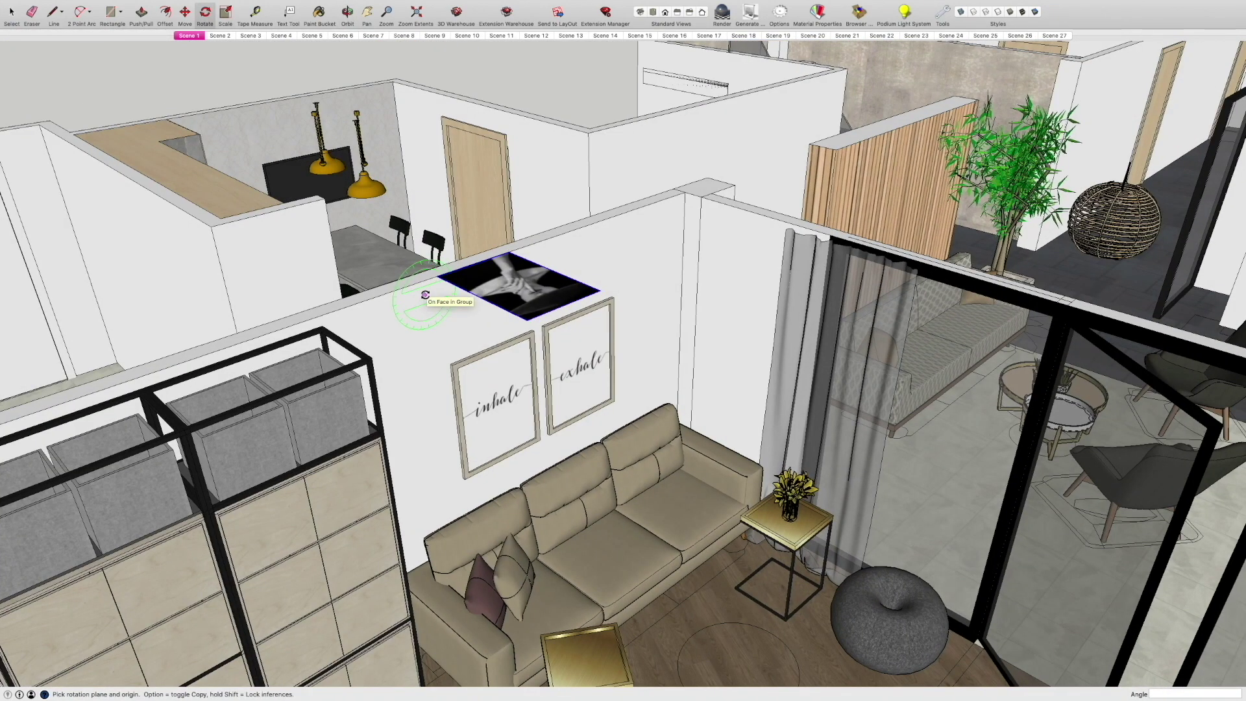
pyautogui.click(425, 294)
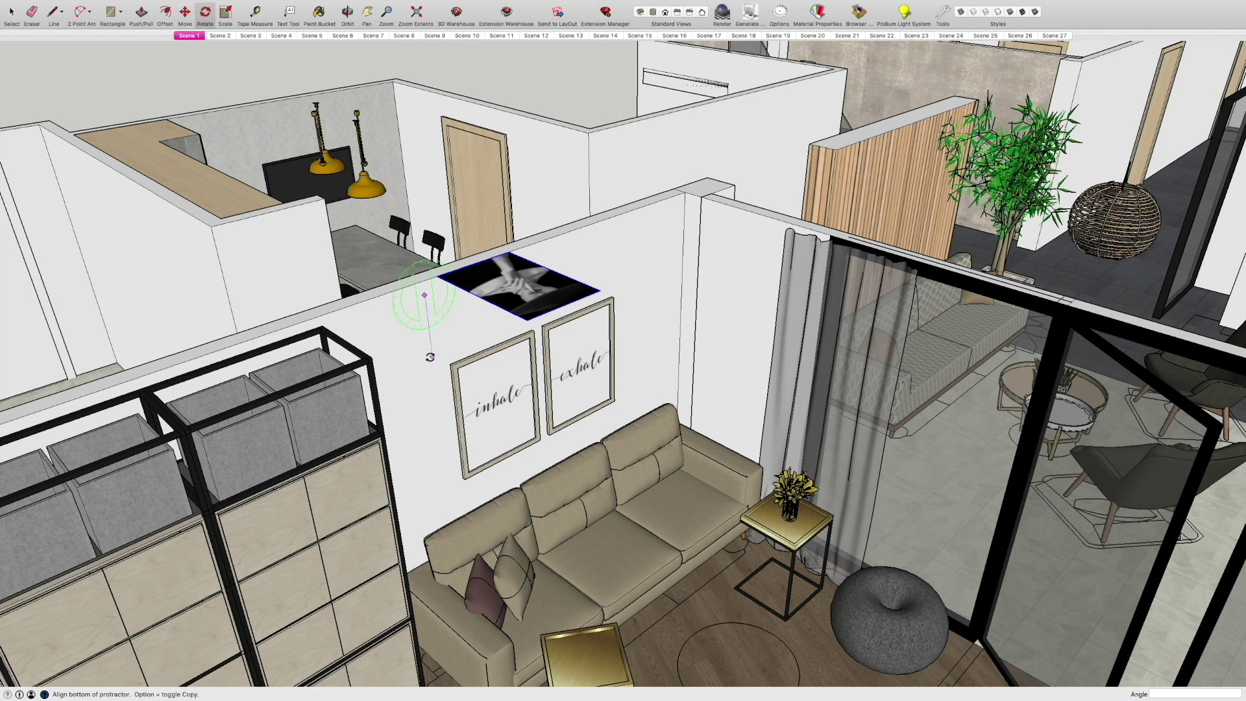
pyautogui.click(433, 354)
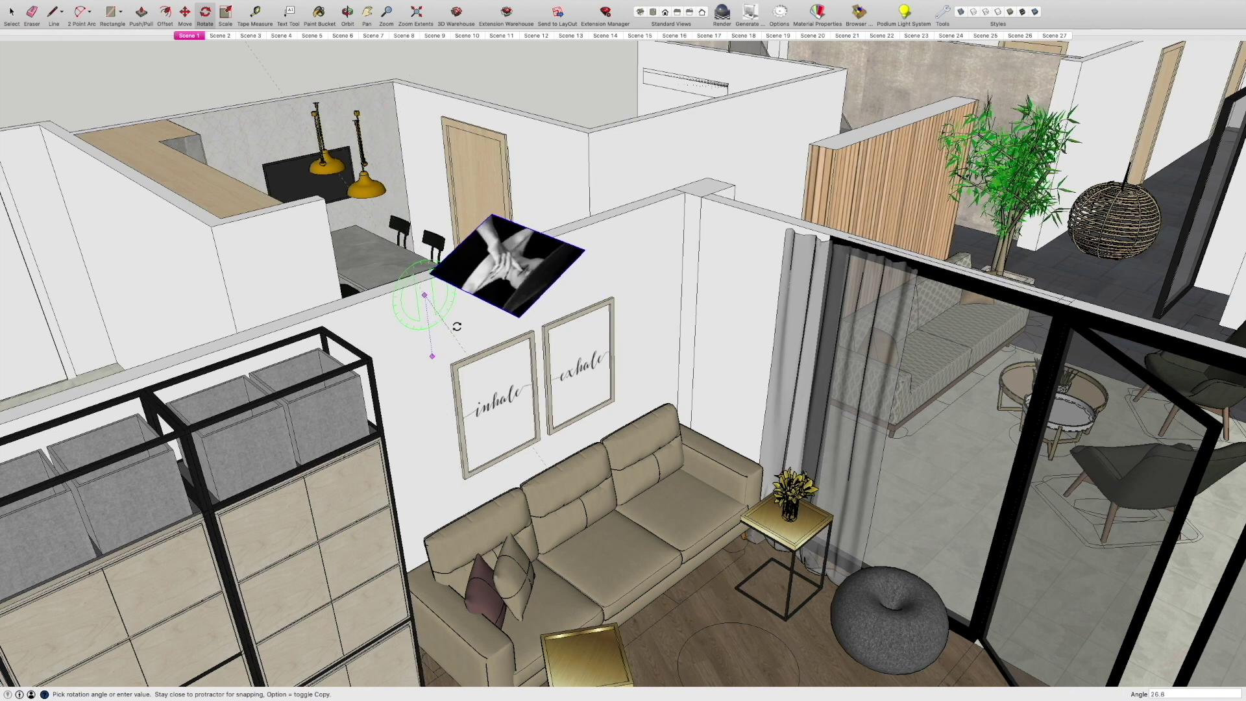
pyautogui.click(519, 267)
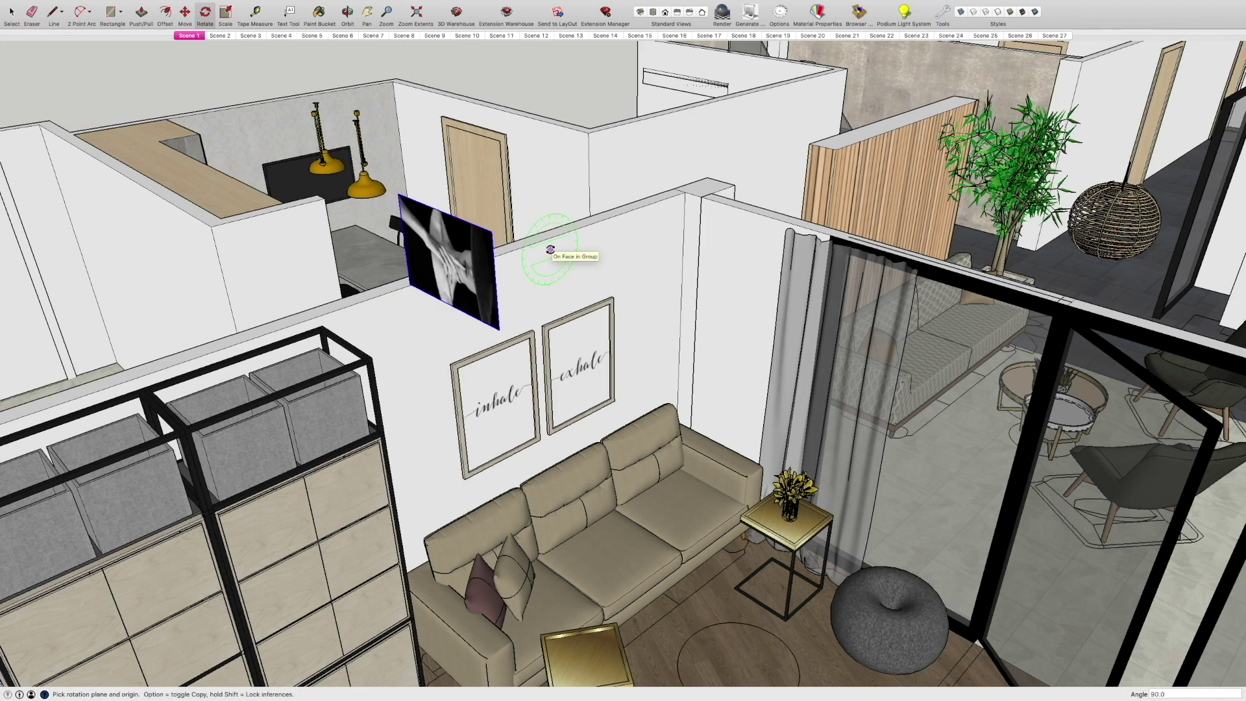
pyautogui.click(708, 343)
pyautogui.click(739, 356)
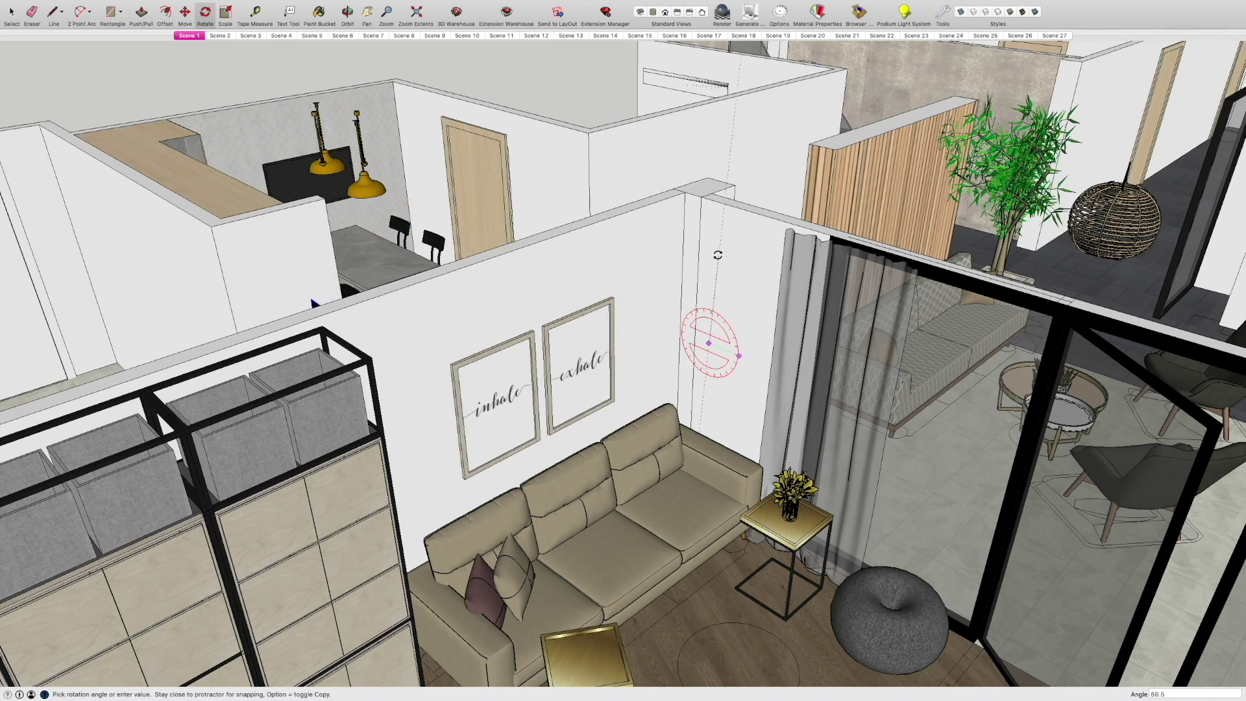
pyautogui.click(719, 258)
# - Move the poster by its top corner onto the nearest upper inner corner of the "inhale" frame
pyautogui.click(184, 13)
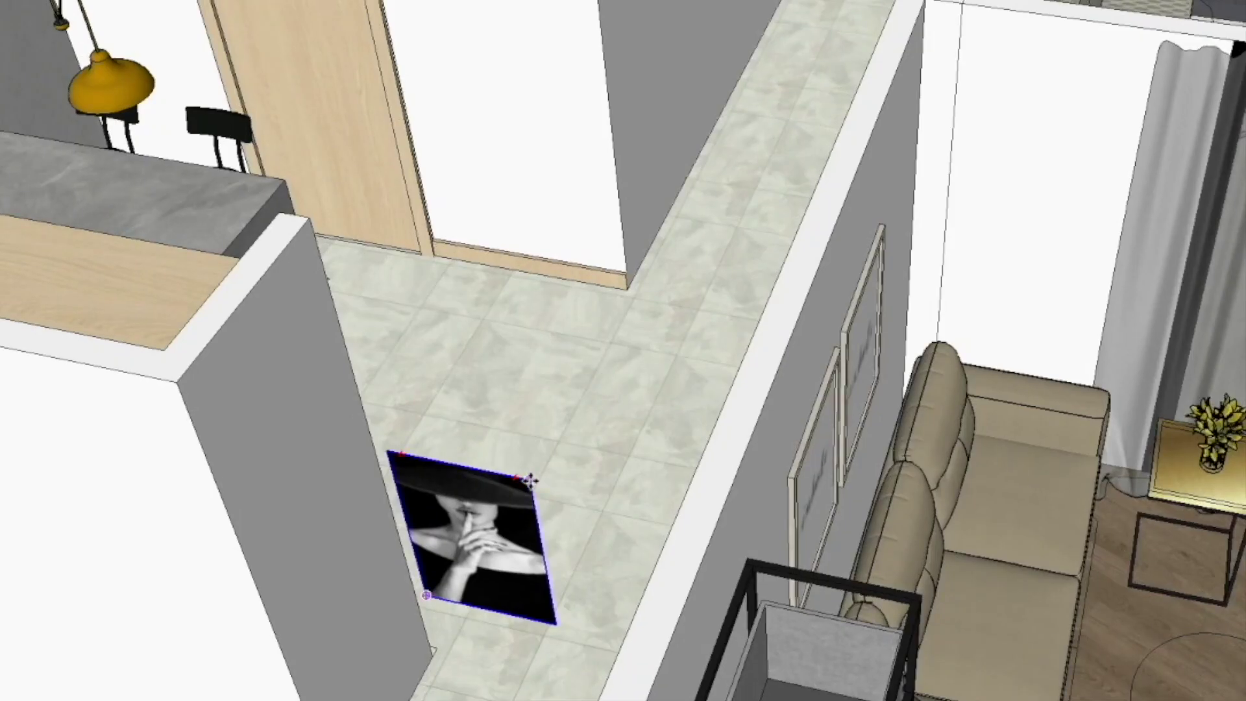
pyautogui.click(529, 480)
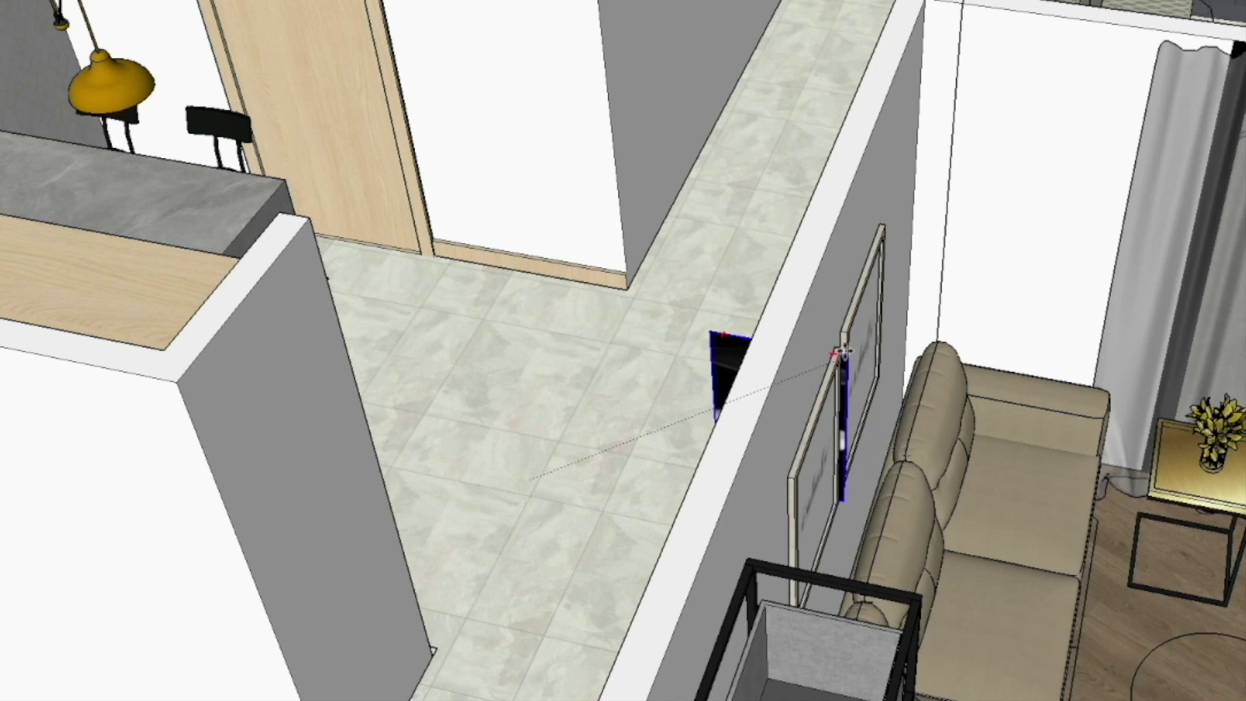
pyautogui.scroll(3, 837, 357)
pyautogui.scroll(5, 837, 357)
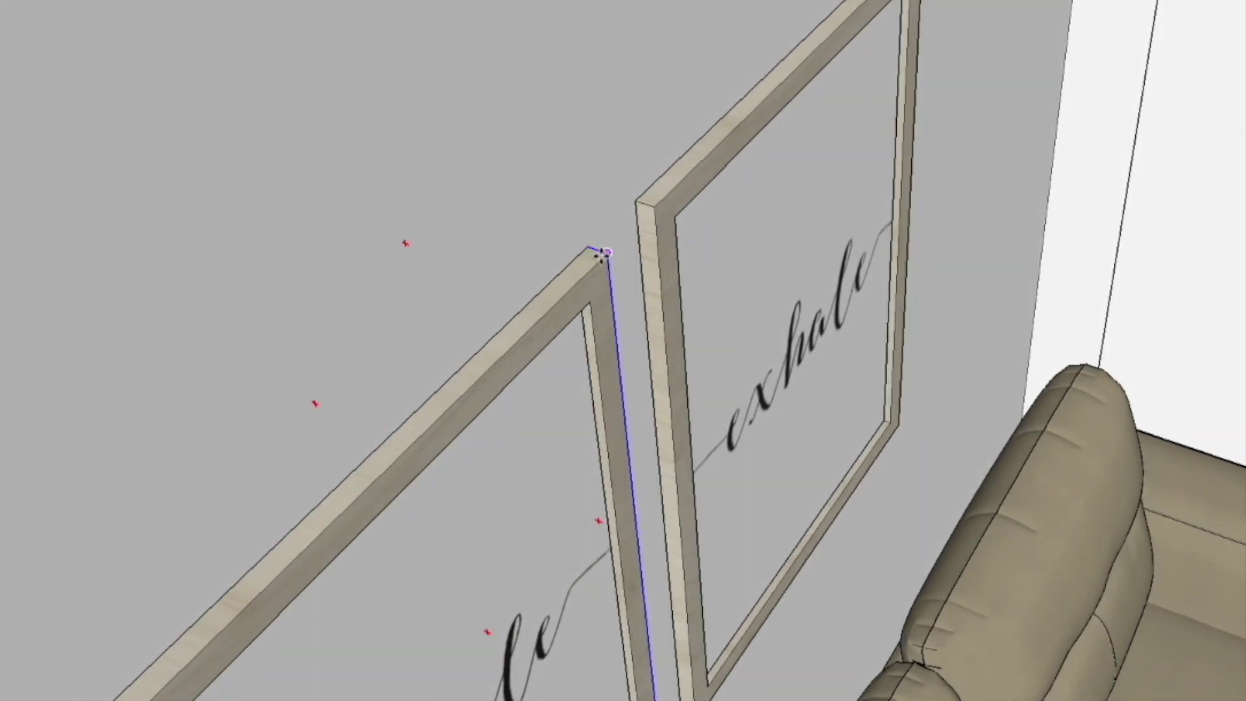
pyautogui.click(588, 304)
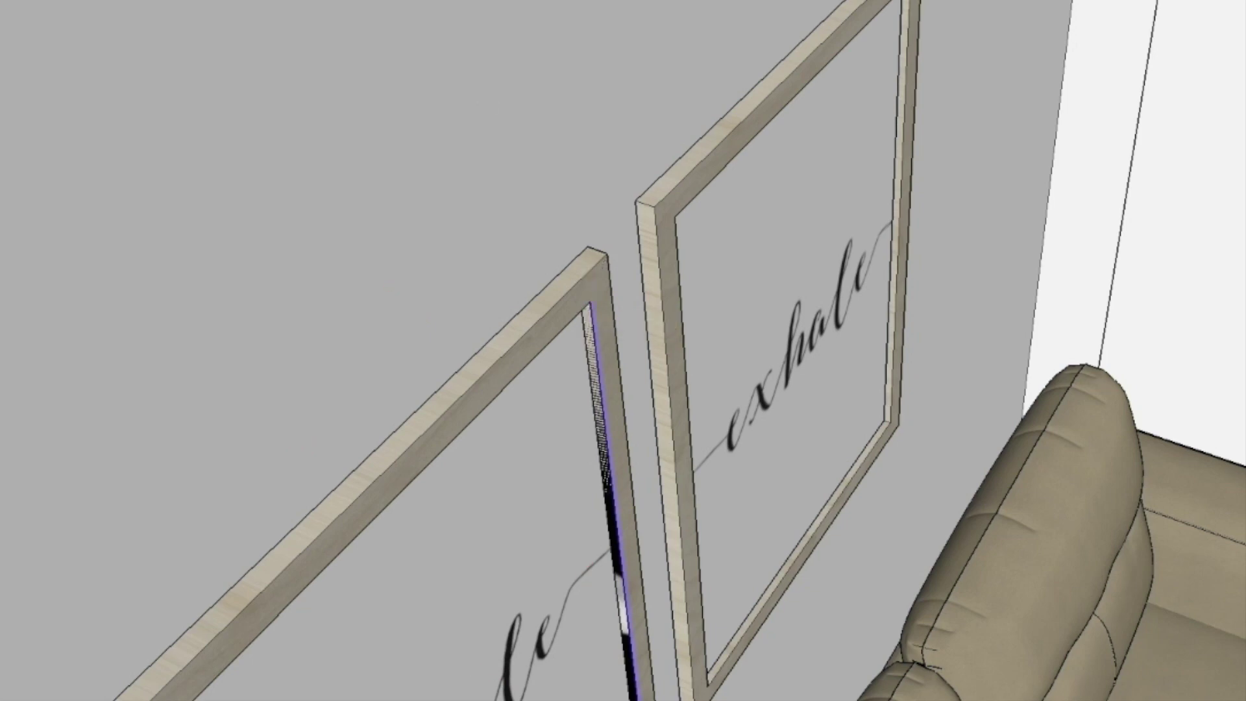
# - Rotate the poster 90° horizontally about the frame's top corner so it lies parallel to the wall
pyautogui.press('q')
pyautogui.scroll(3, 570, 284)
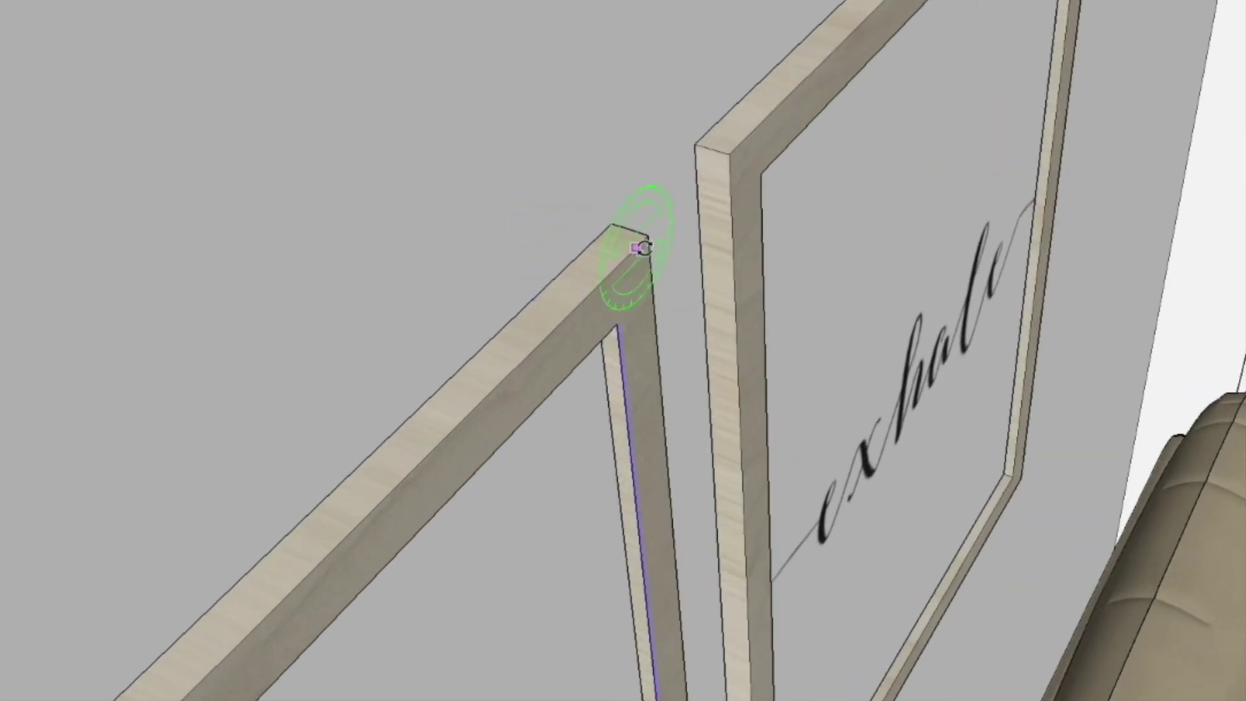
pyautogui.click(647, 235)
pyautogui.click(628, 230)
pyautogui.click(616, 266)
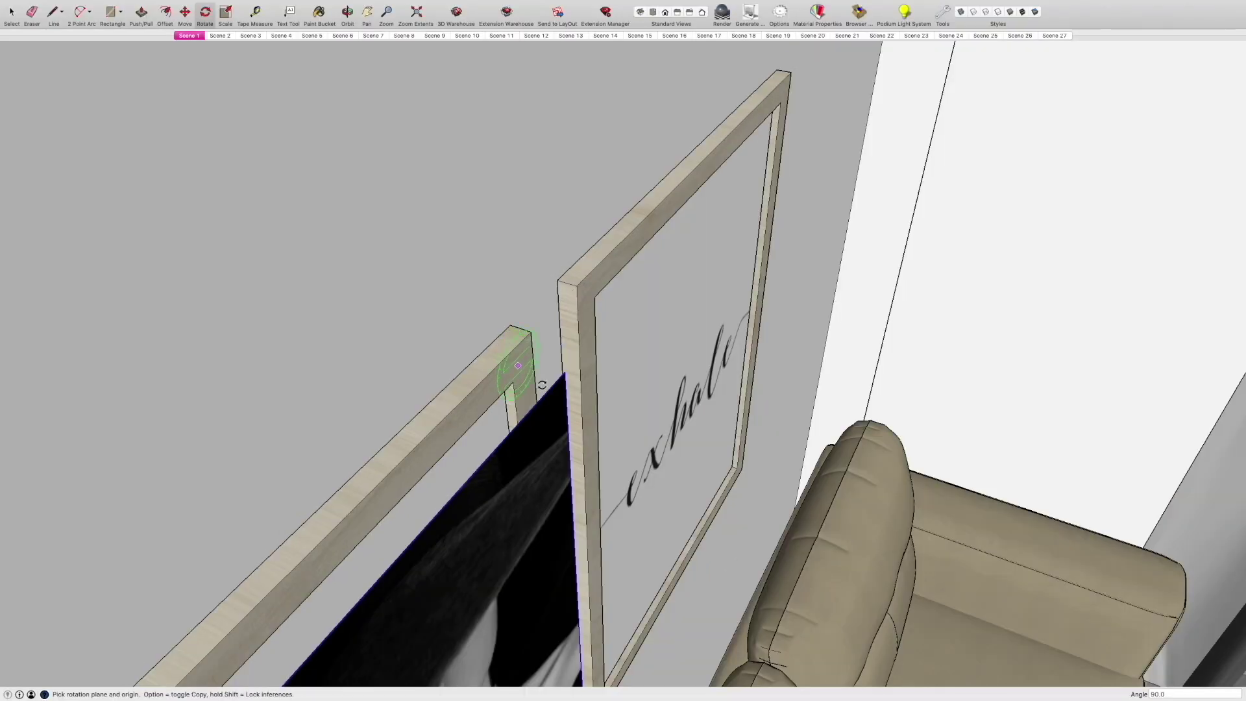
# - Move the poster by its upper-left corner to the upper-left inner corner of the "inhale" frame
pyautogui.scroll(-8, 552, 392)
pyautogui.moveTo(670, 537); pyautogui.dragTo(440, 450, button='middle')
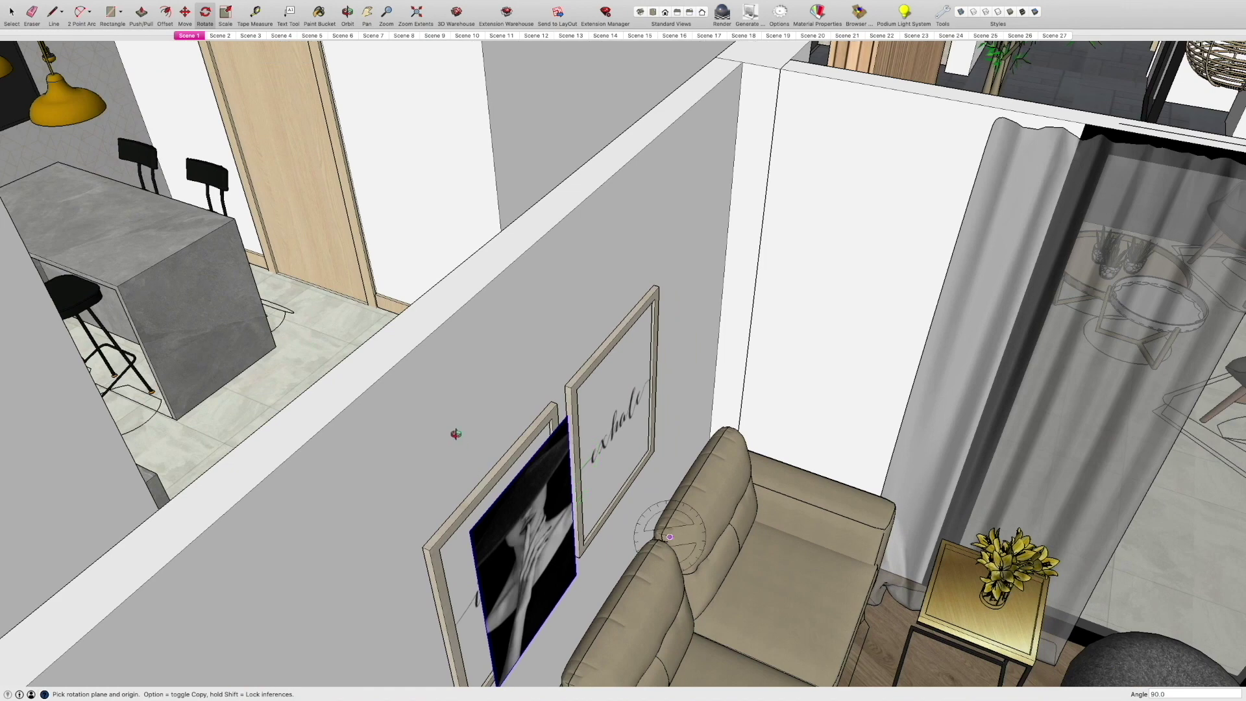
pyautogui.keyDown('shift'); pyautogui.moveTo(332, 450); pyautogui.dragTo(569, 503, button='middle'); pyautogui.keyUp('shift')
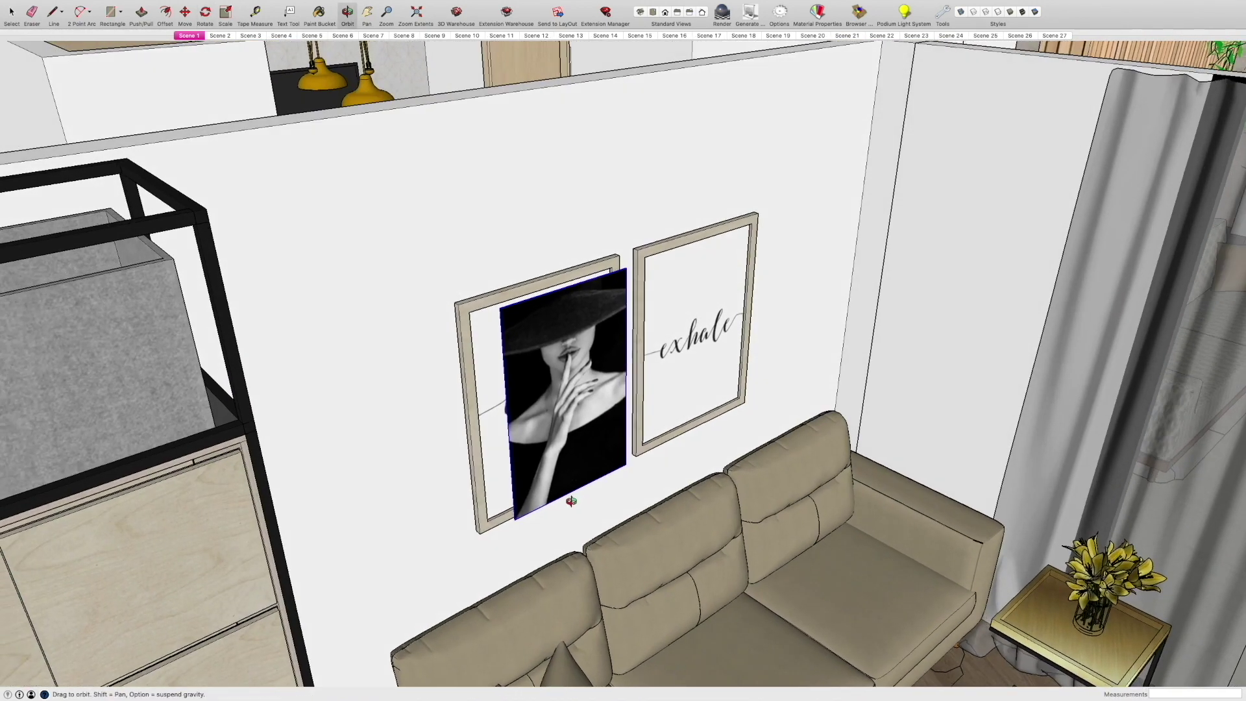
pyautogui.click(185, 13)
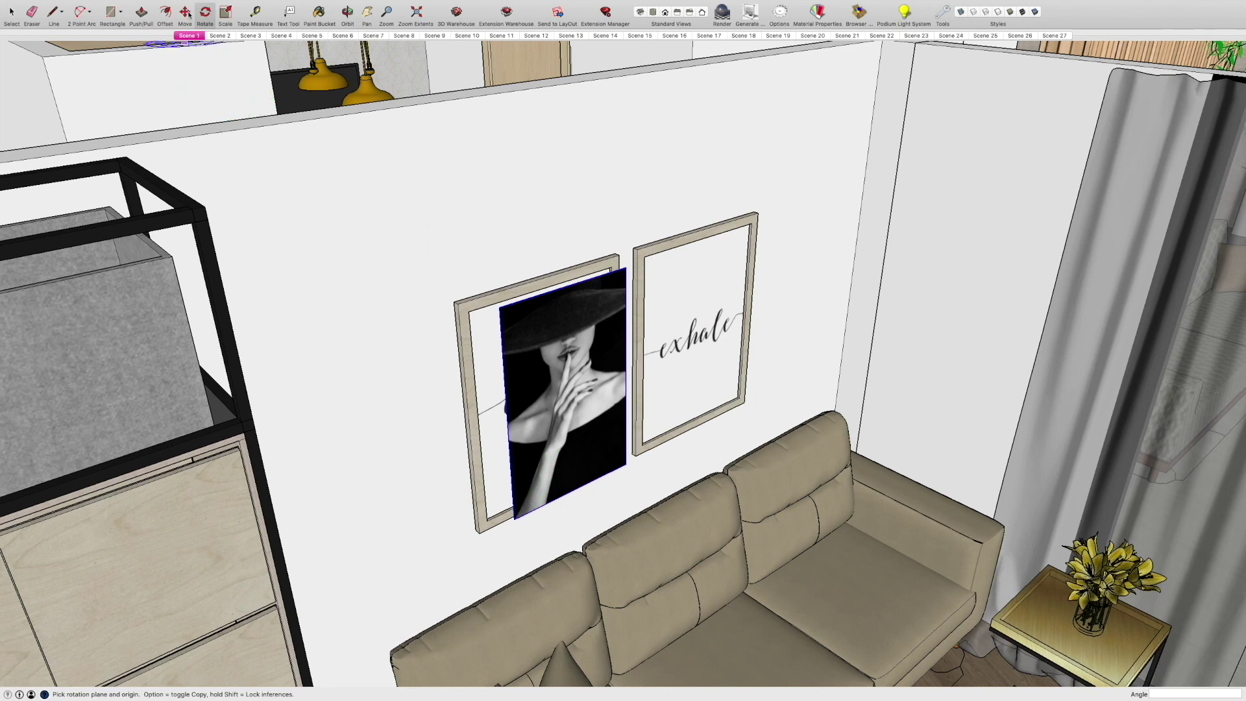
pyautogui.click(498, 310)
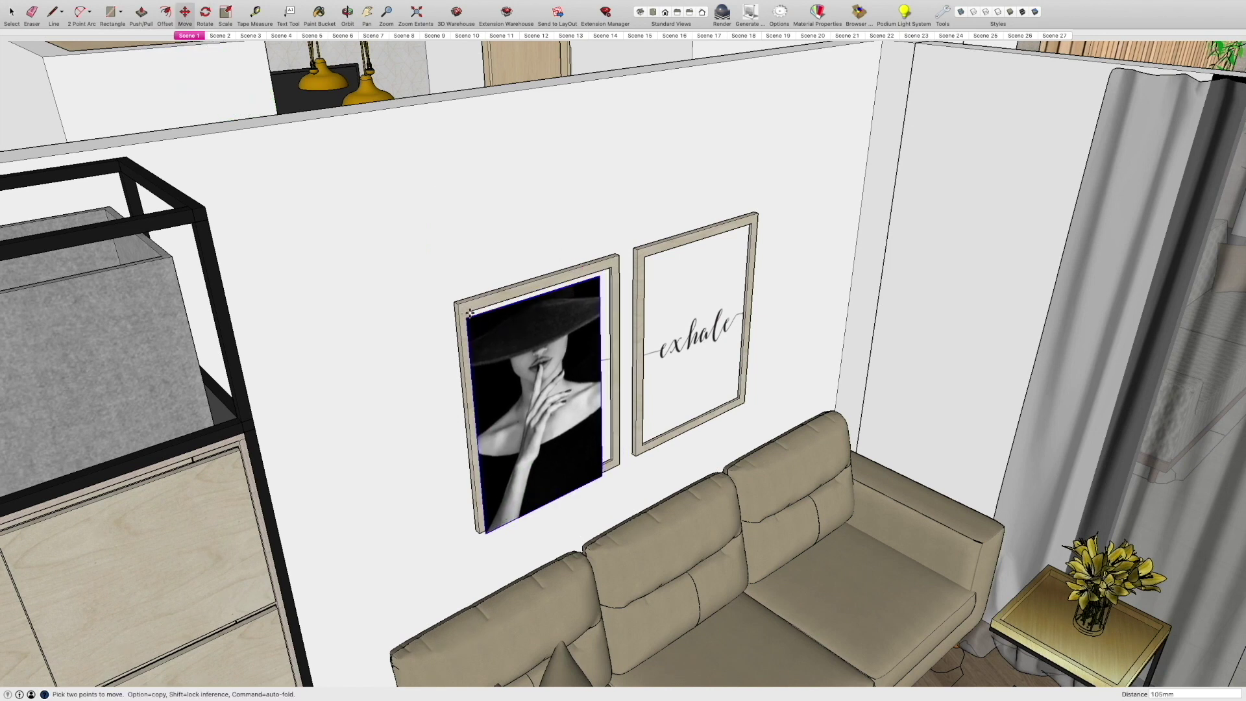
pyautogui.click(468, 313)
# - Try stretching the poster's width and height separately to fit the "inhale" frame opening, and undo both scalings
pyautogui.scroll(8, 573, 366)
pyautogui.moveTo(581, 373); pyautogui.dragTo(462, 296, button='middle')
pyautogui.scroll(-3, 357, 335)
pyautogui.click(227, 15)
pyautogui.moveTo(580, 312); pyautogui.dragTo(600, 311)
pyautogui.moveTo(498, 453); pyautogui.dragTo(499, 449)
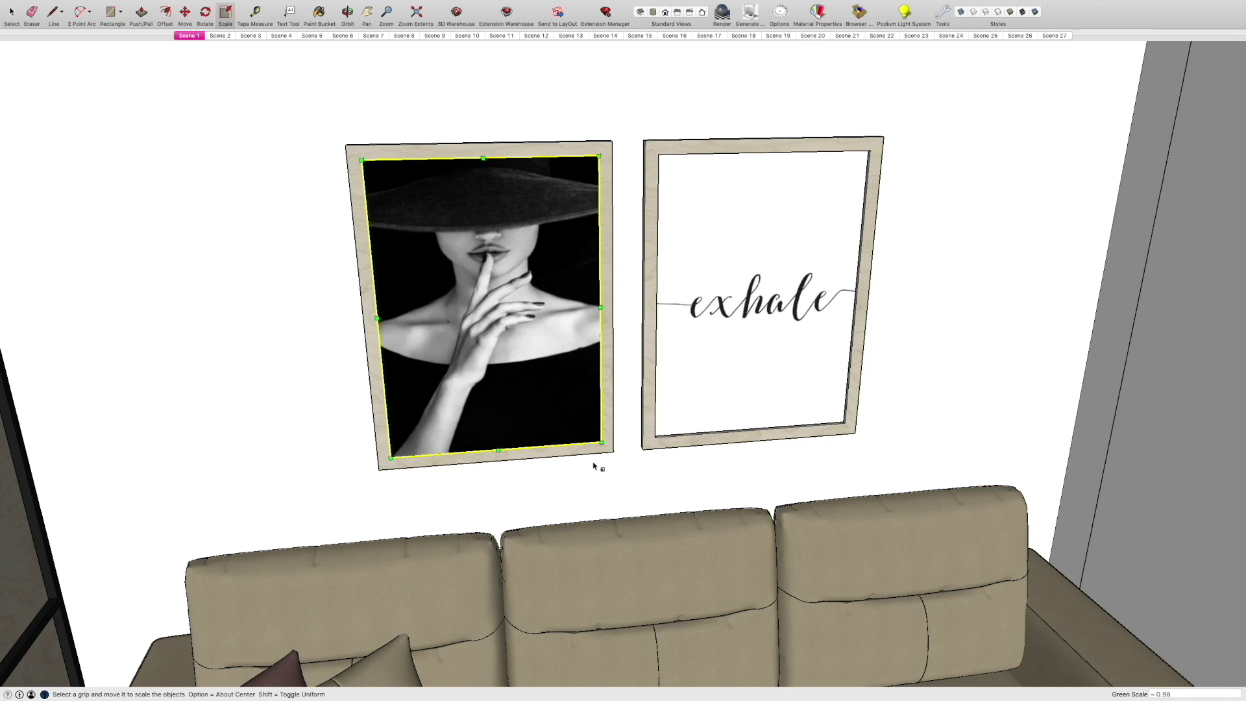
pyautogui.press('super+z')
pyautogui.press('super+z')
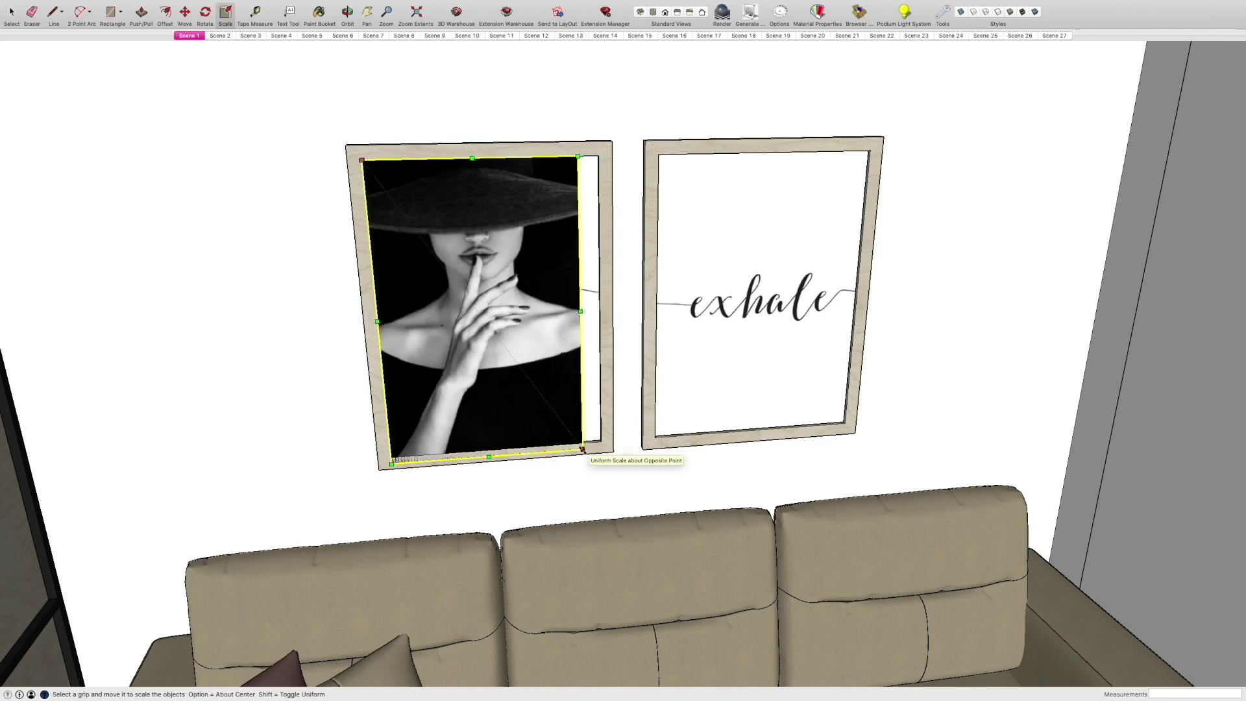
# - Scale the poster uniformly from its lower-right corner until its width fills the "inhale" frame opening
pyautogui.moveTo(584, 449); pyautogui.dragTo(607, 482)
pyautogui.press('space')
pyautogui.moveTo(368, 317); pyautogui.dragTo(514, 315, button='middle')
# - Open the poster group and draw a line across its face along the frame's lower inner edge, extended to the poster's side edge
pyautogui.doubleClick(584, 326)
pyautogui.click(567, 295)
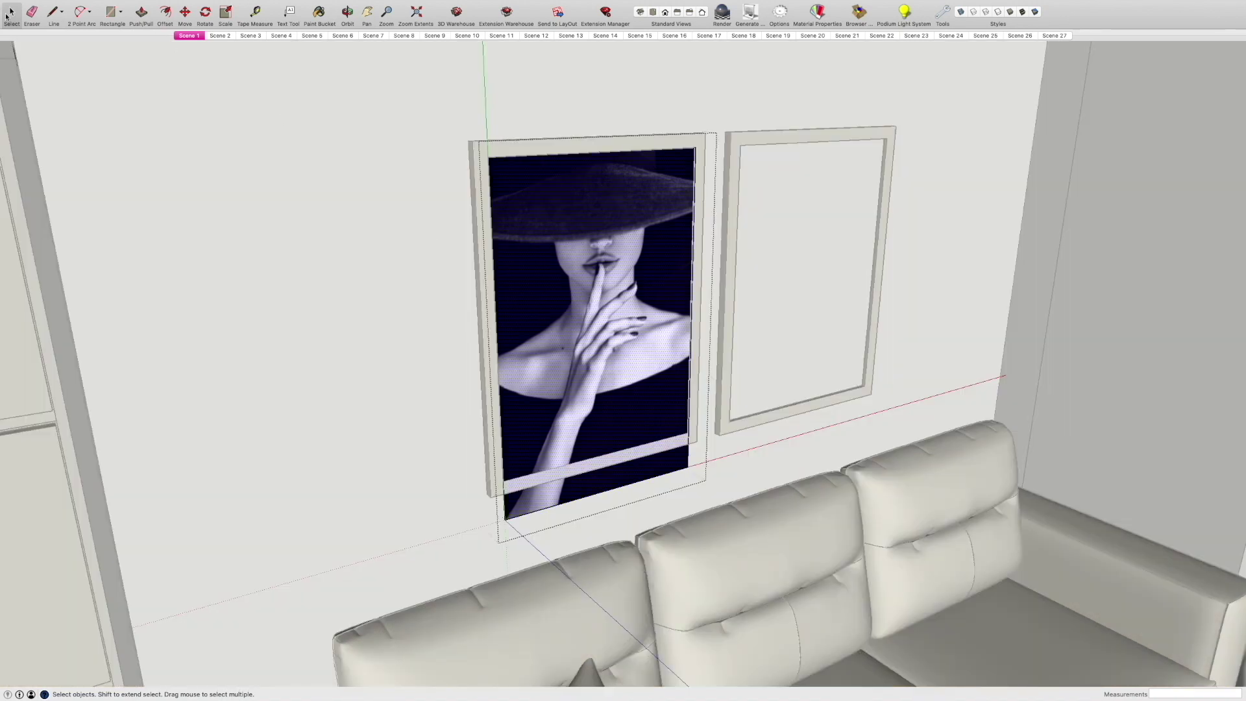
pyautogui.click(52, 13)
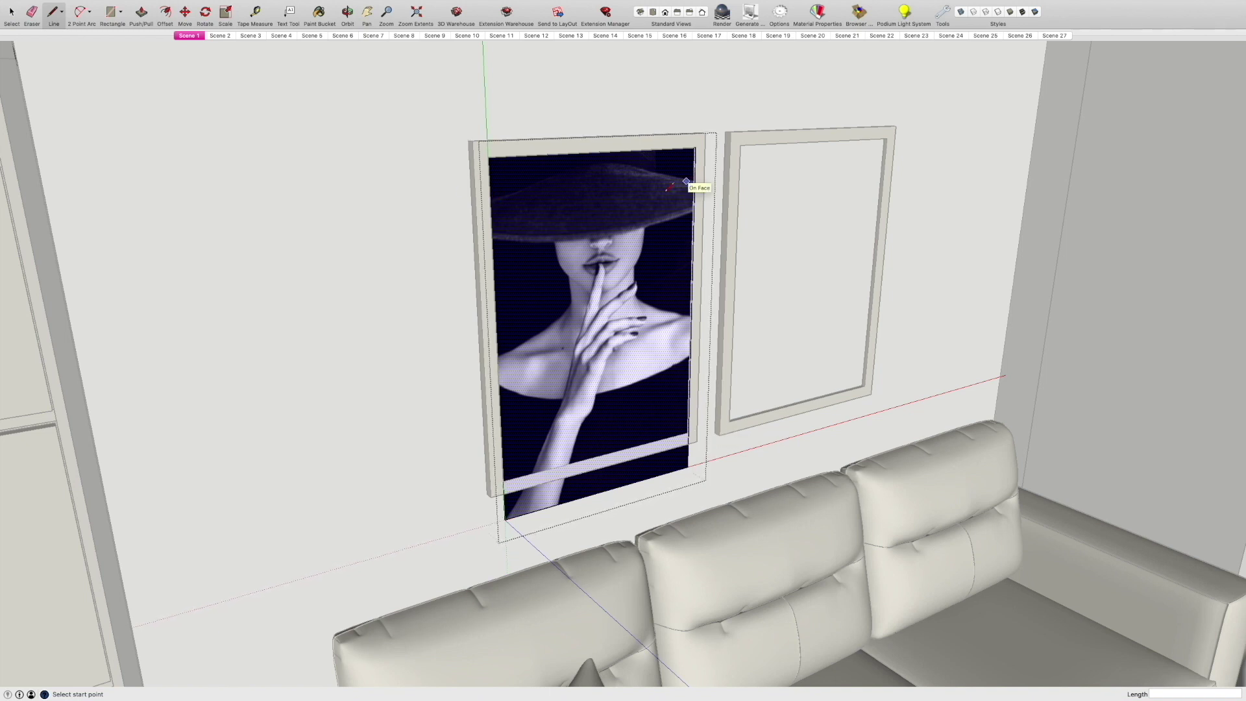
pyautogui.click(503, 481)
pyautogui.click(688, 431)
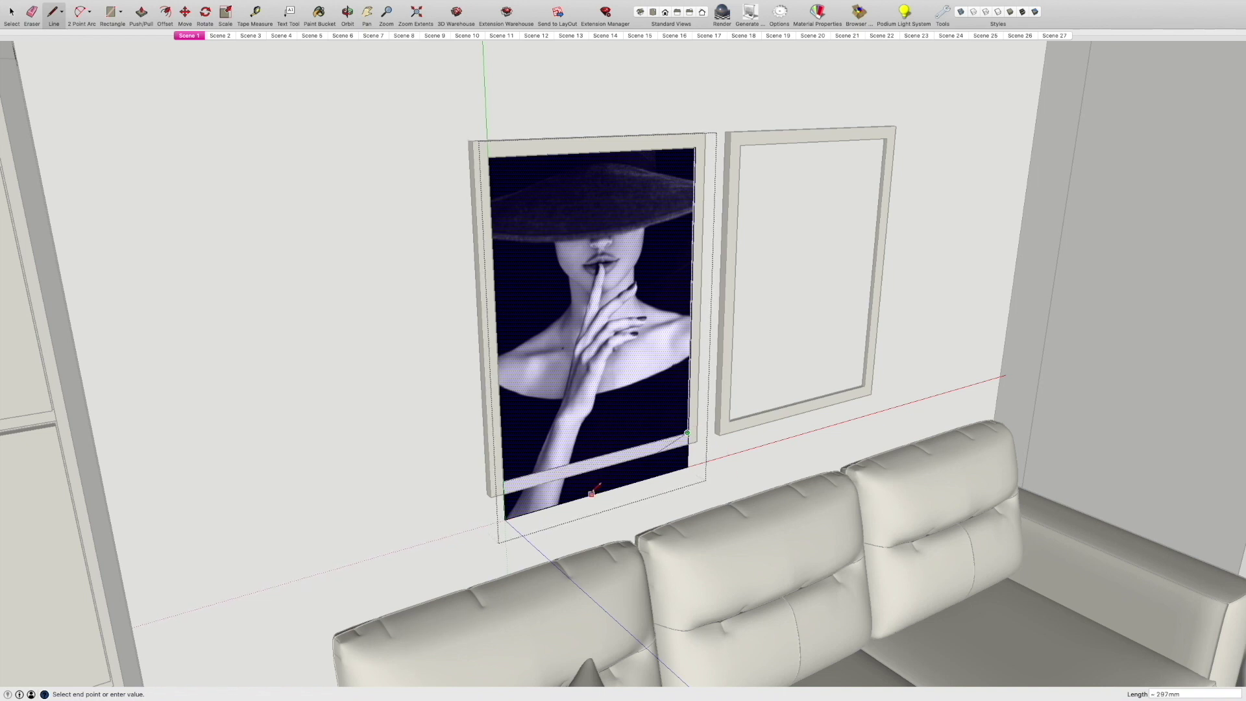
pyautogui.press('Escape')
pyautogui.scroll(5, 638, 431)
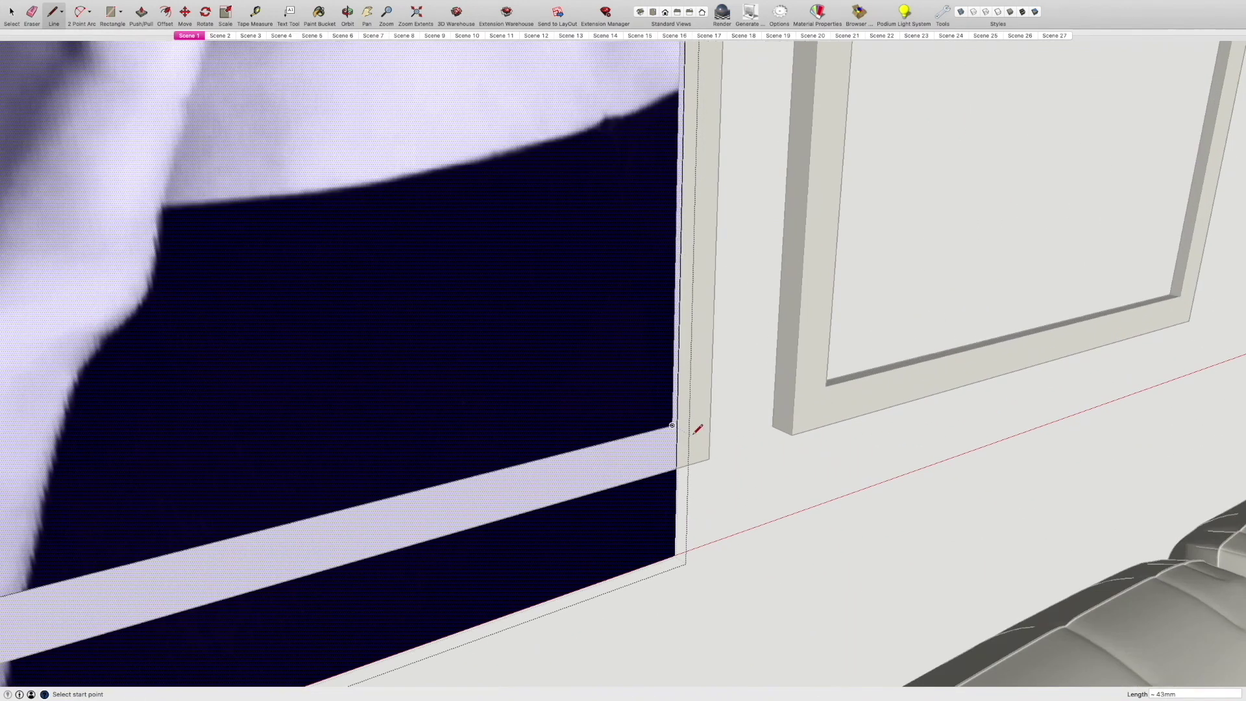
pyautogui.click(662, 420)
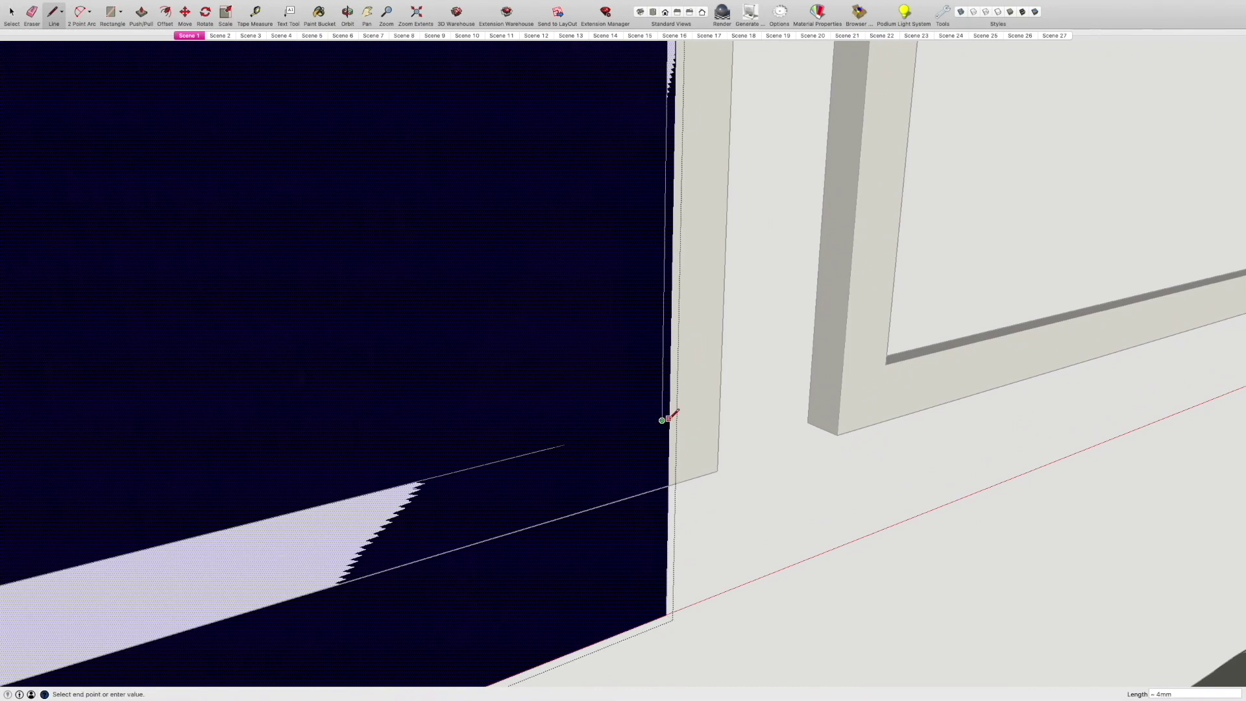
pyautogui.click(669, 418)
pyautogui.scroll(-6, 670, 433)
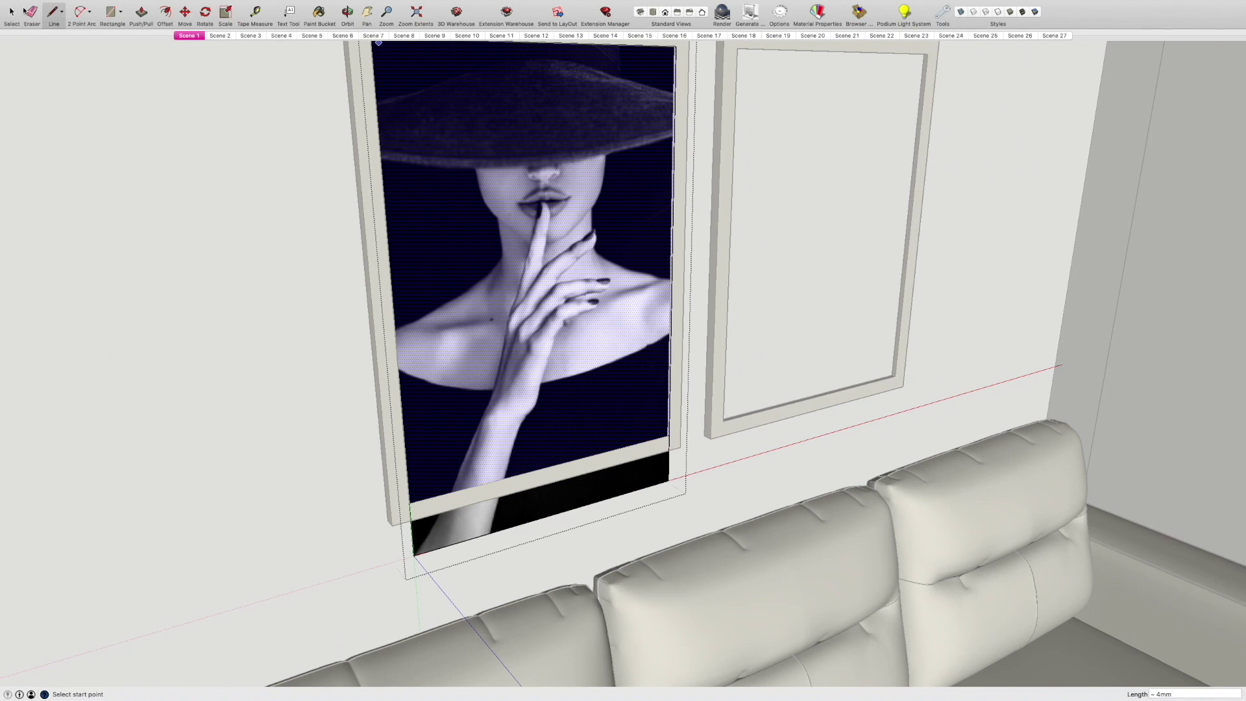
# - Delete the poster face portion below the frame's lower inner edge with its leftover edges, and close the poster group
pyautogui.click(11, 11)
pyautogui.click(646, 479)
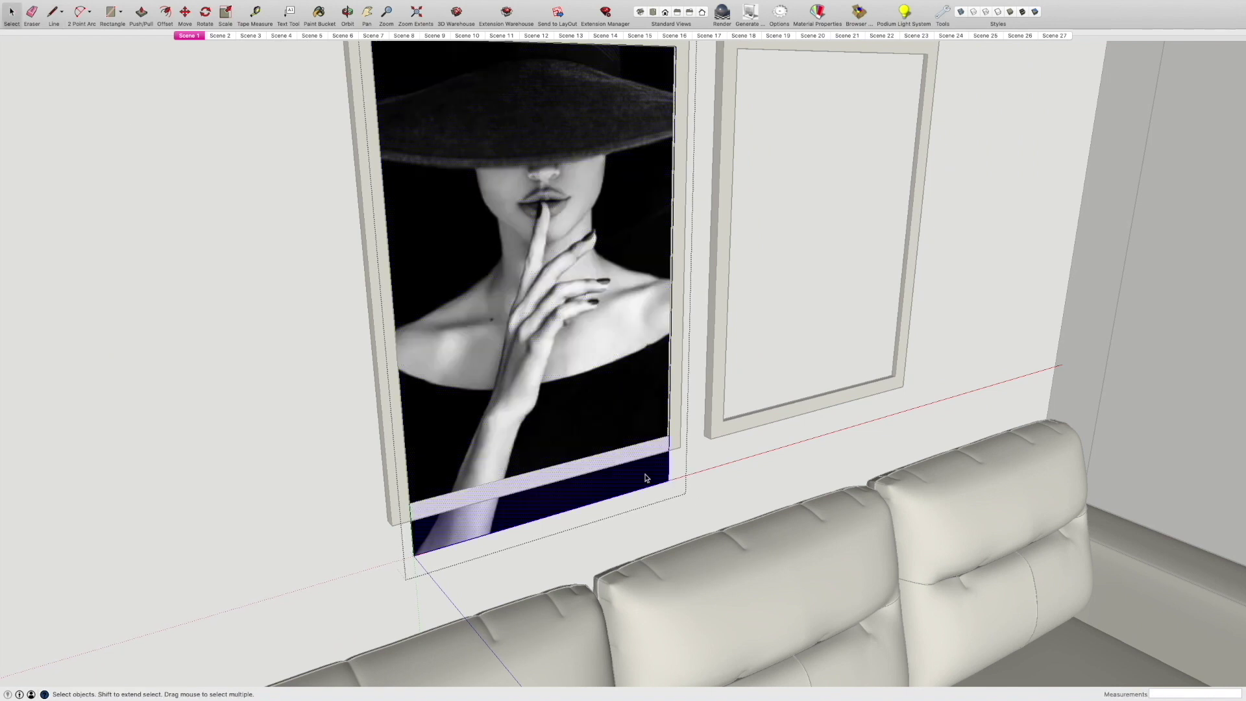
pyautogui.press('Delete')
pyautogui.moveTo(455, 563); pyautogui.dragTo(387, 524)
pyautogui.press('Delete')
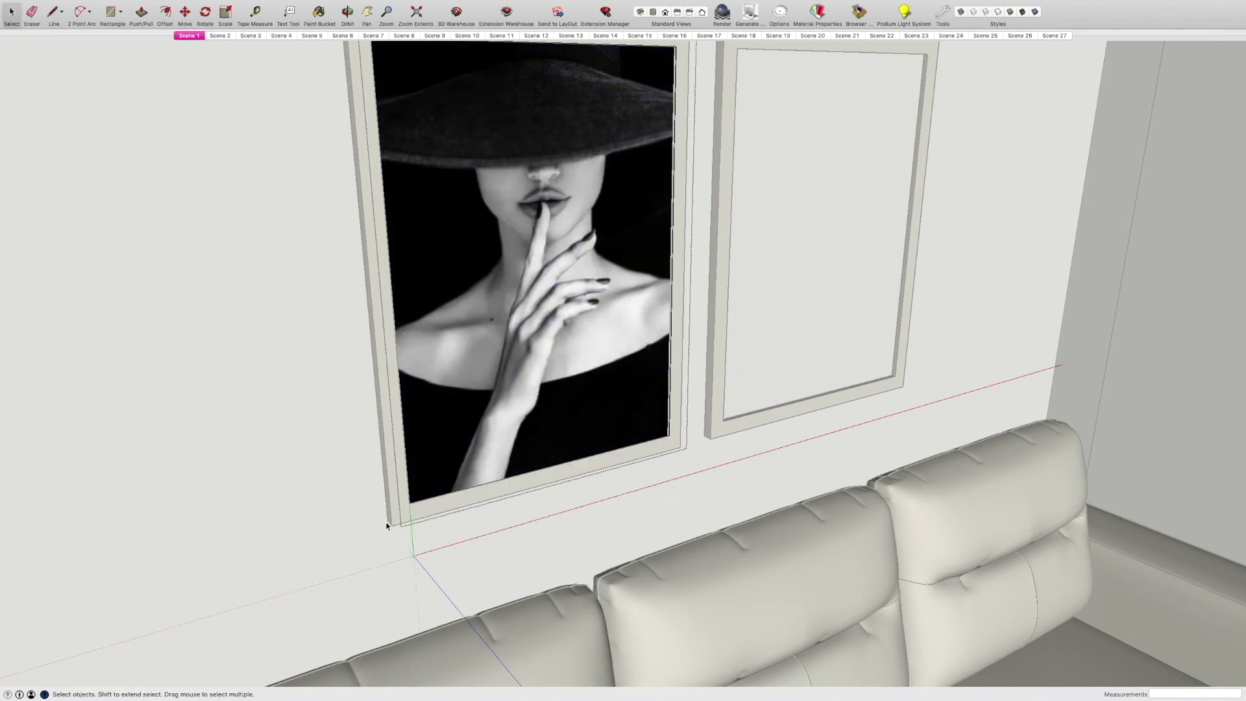
pyautogui.scroll(-2, 458, 485)
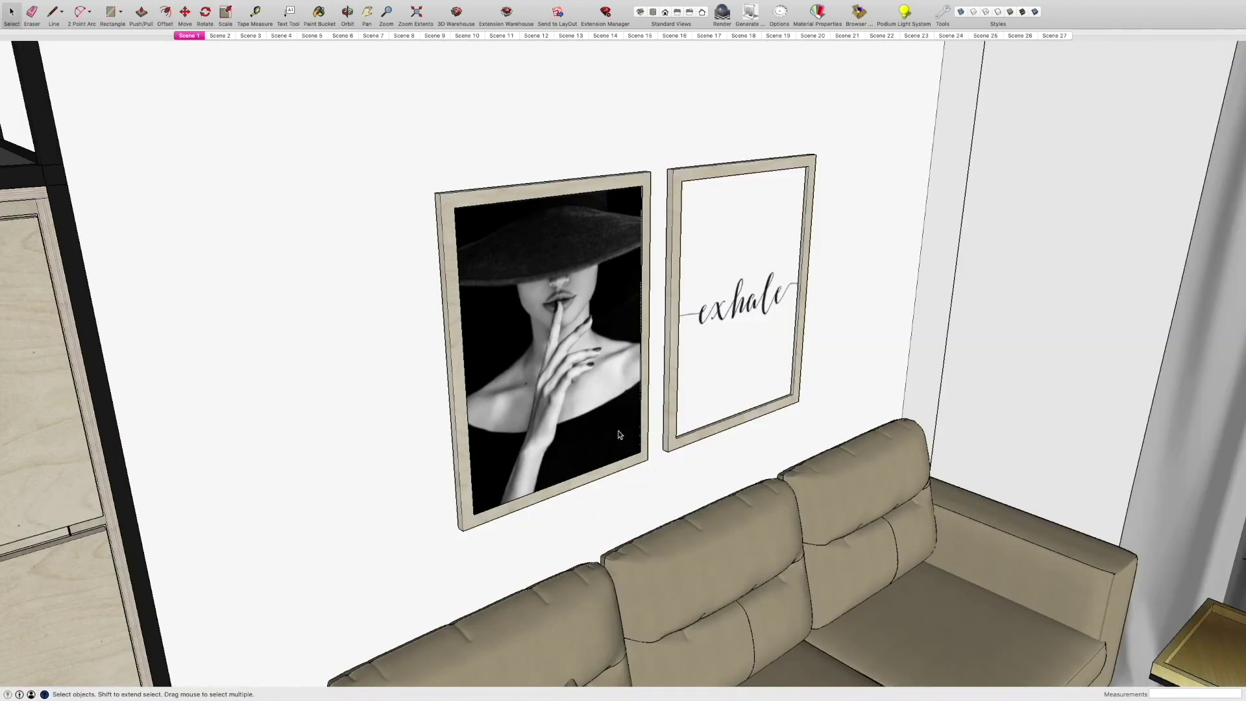
# - Move the poster back 10 mm into its frame, taking the depth from the lower inner corner of the "exhale" frame
pyautogui.scroll(5, 644, 449)
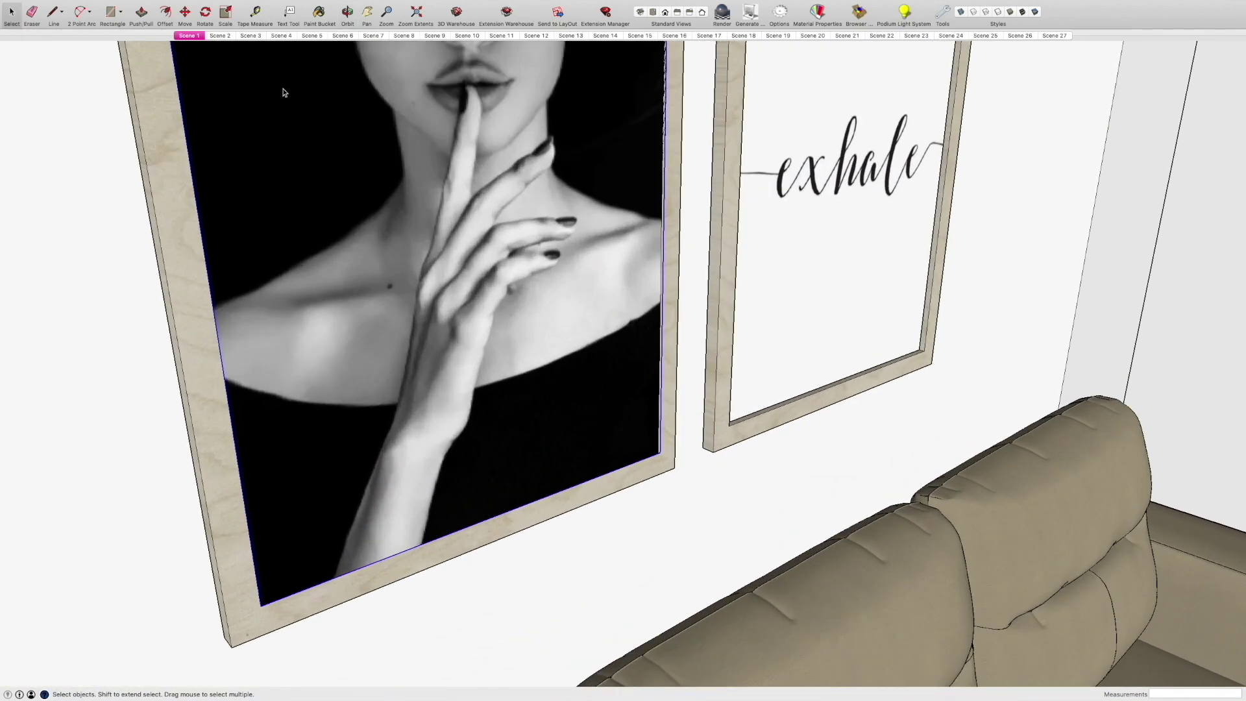
pyautogui.click(184, 17)
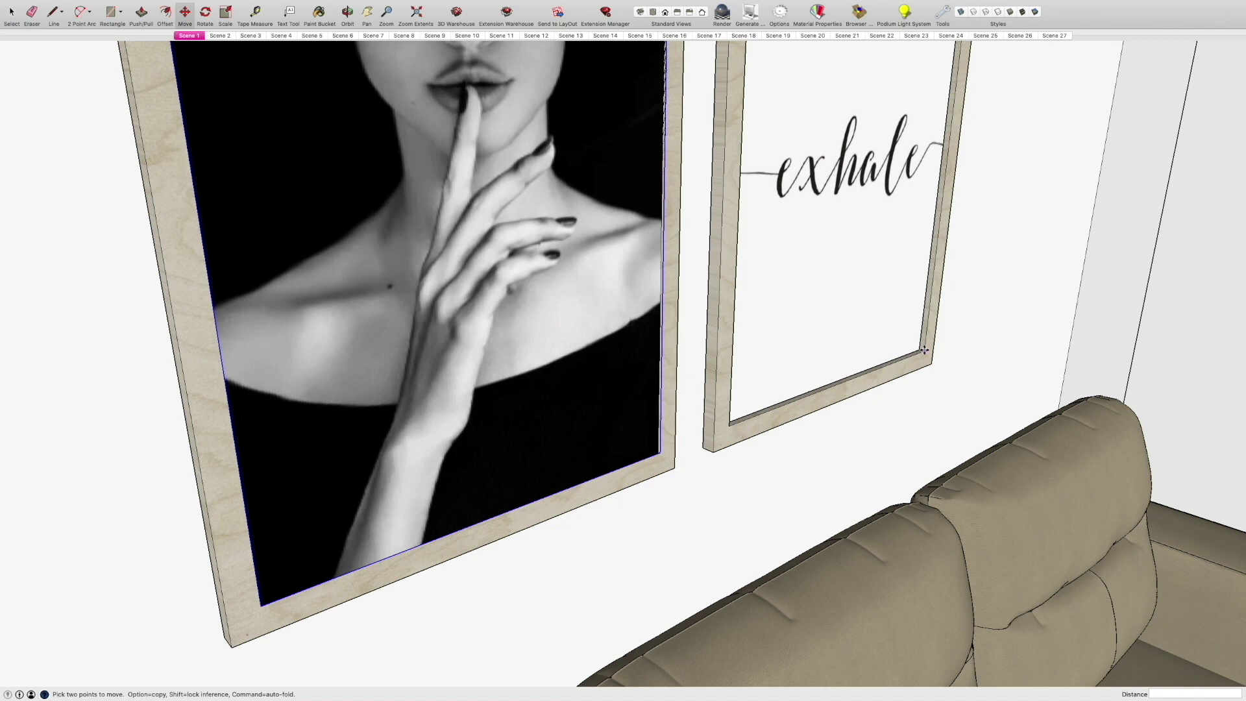
pyautogui.scroll(3, 924, 352)
pyautogui.scroll(2, 925, 352)
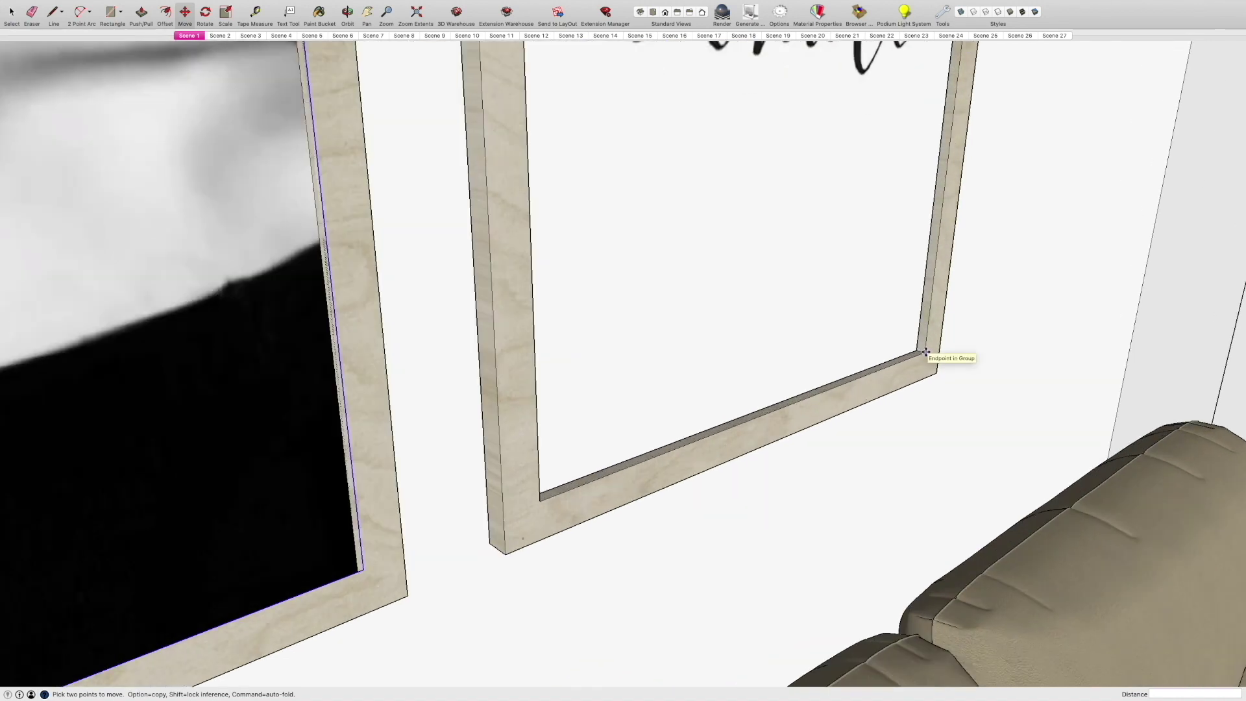
pyautogui.click(925, 353)
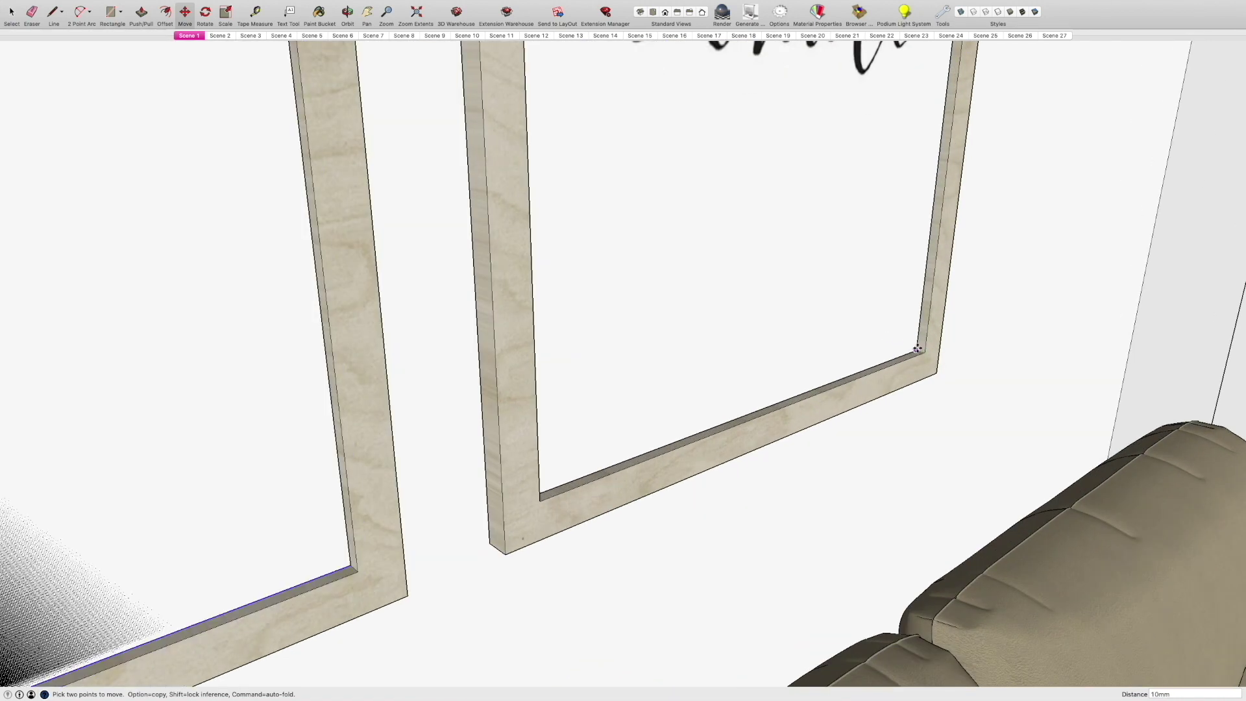
pyautogui.click(916, 352)
pyautogui.scroll(-10, 793, 432)
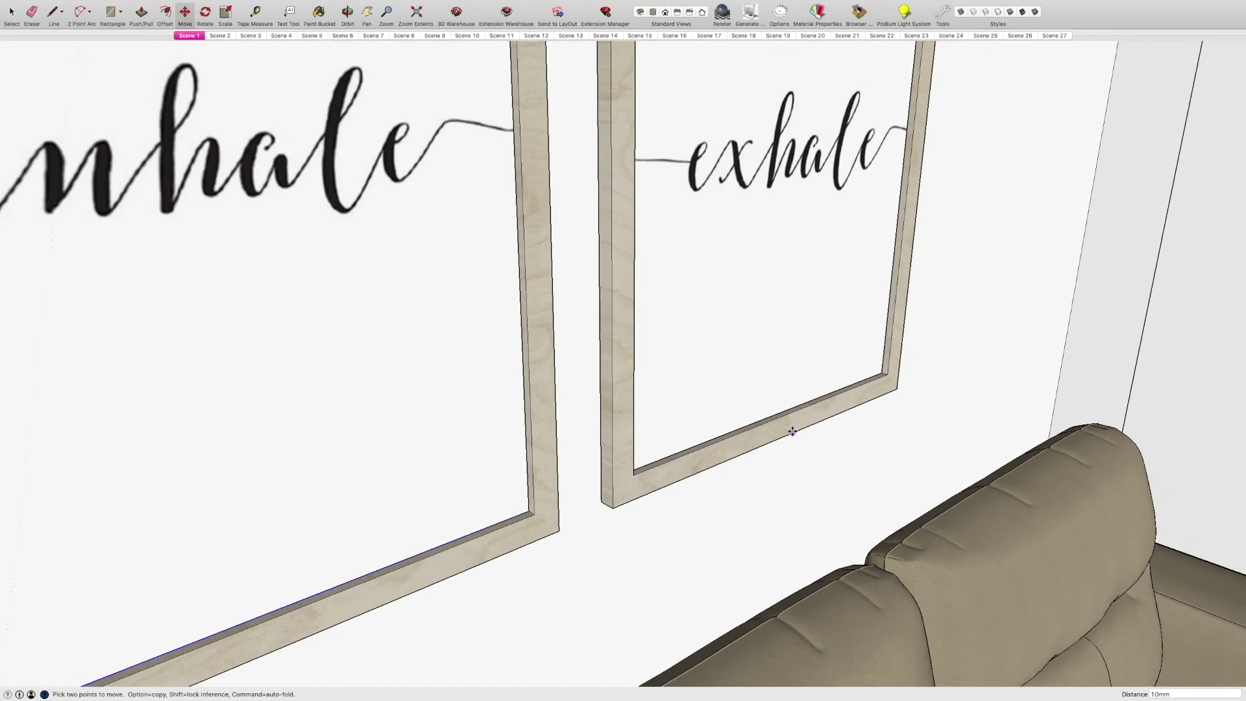
pyautogui.moveTo(652, 409)
pyautogui.mouseDown(button='middle')
pyautogui.moveTo(640, 445)
pyautogui.moveTo(638, 423)
pyautogui.mouseUp(button='middle')
# - Open the frame group around the poster and erase the old "inhale" print inside it
pyautogui.click(12, 12)
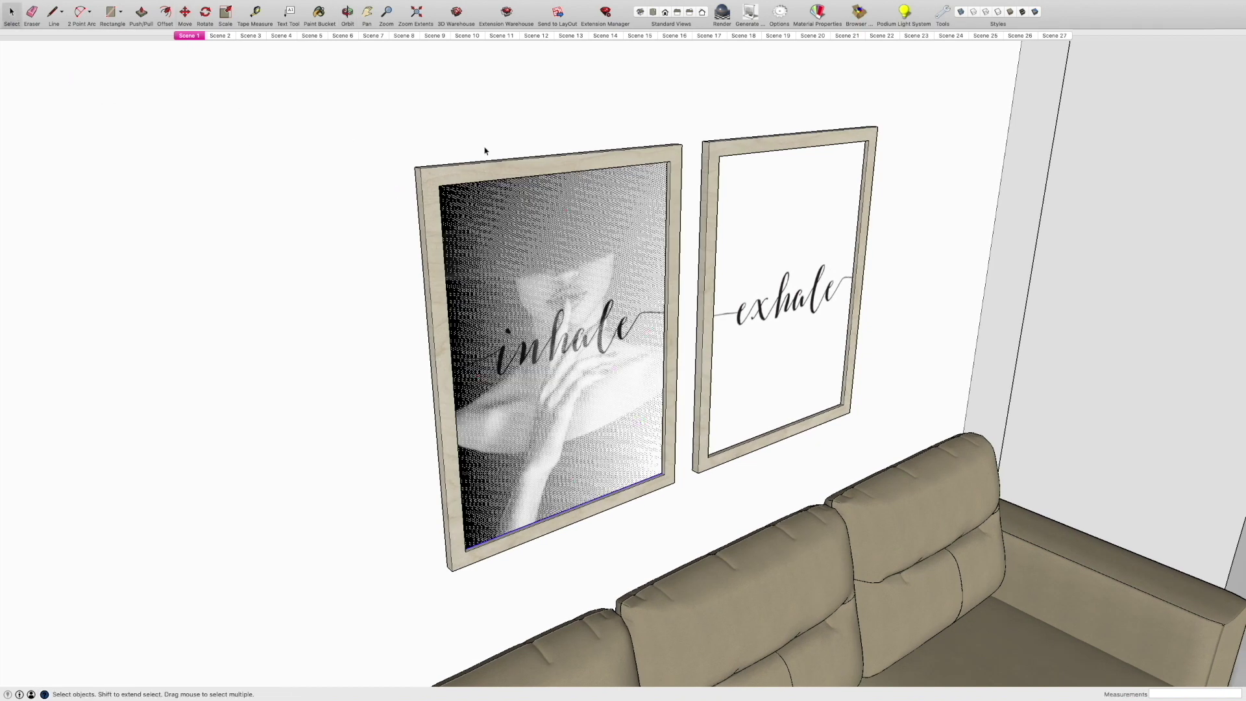
pyautogui.doubleClick(528, 170)
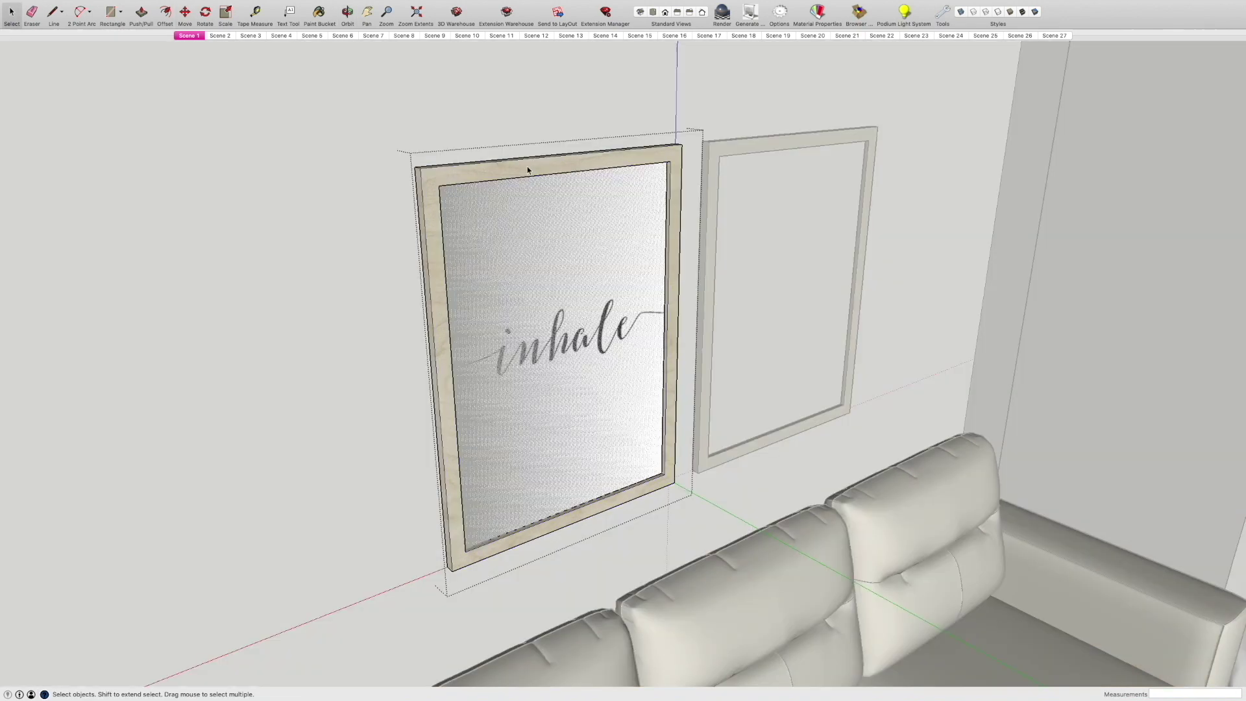
pyautogui.rightClick(561, 247)
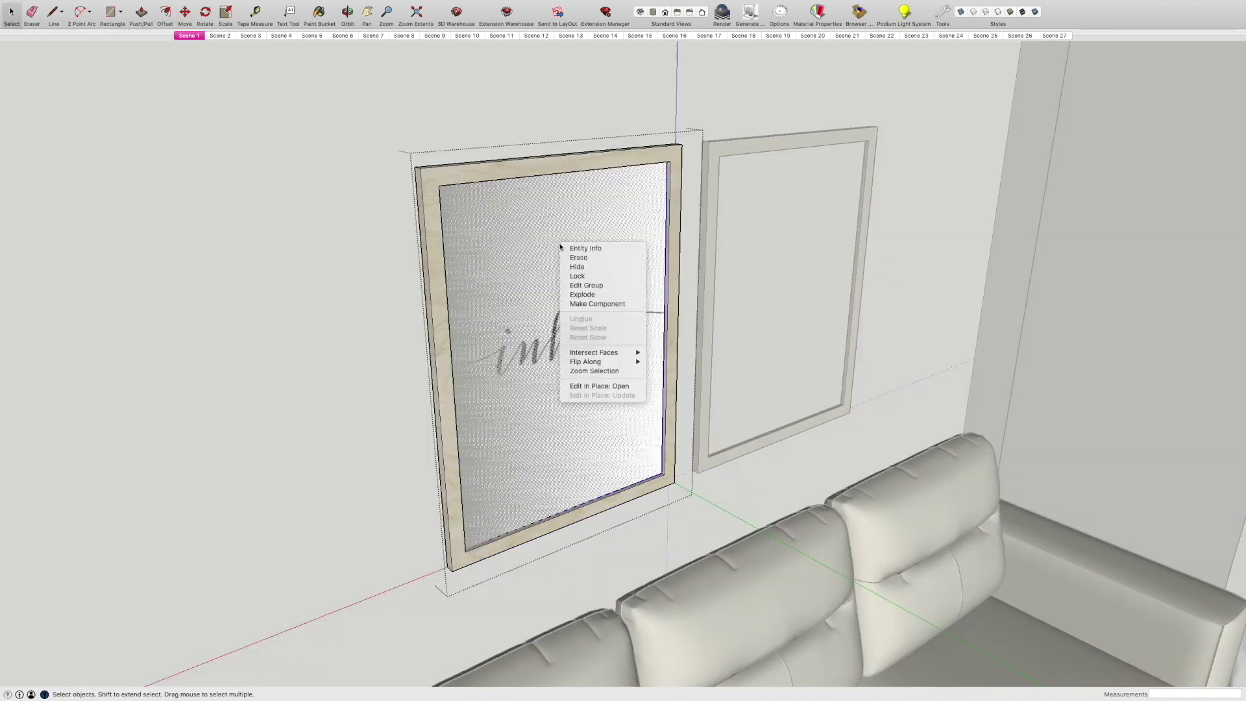
pyautogui.click(607, 258)
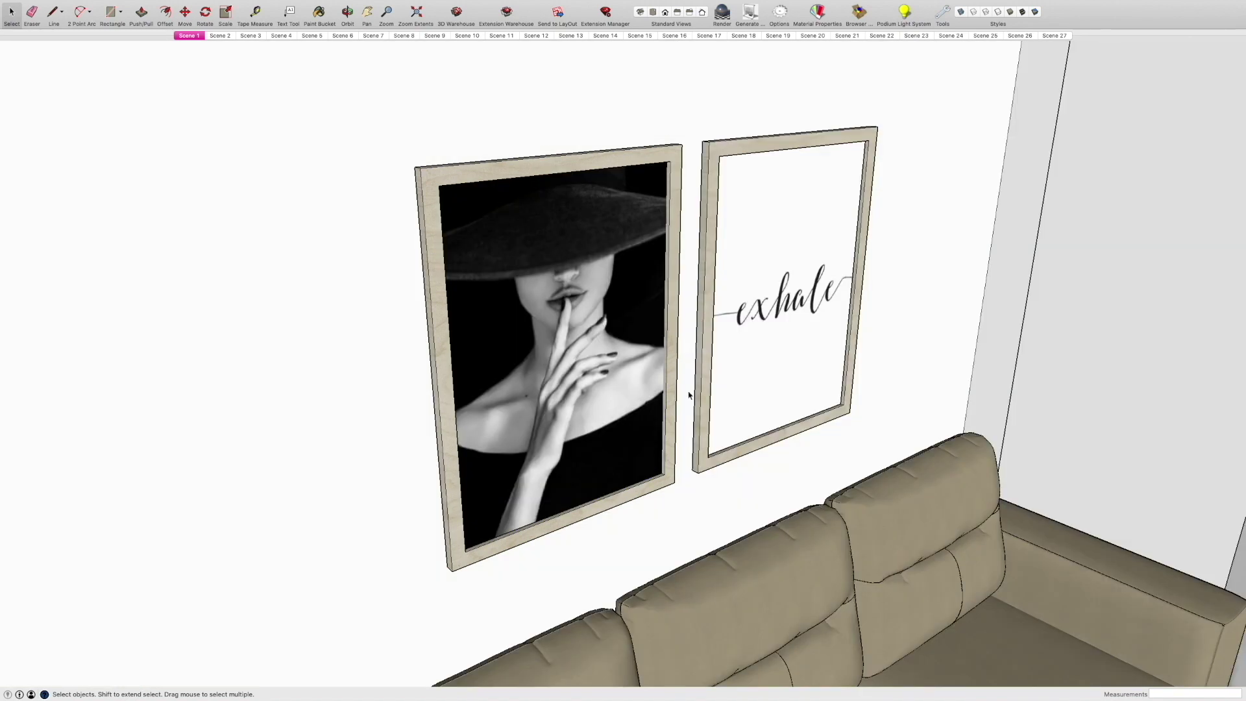
# - Examine the blank white wall beside the kitchen and its surroundings from several angles
pyautogui.moveTo(689, 395); pyautogui.dragTo(610, 375, button='middle')
pyautogui.scroll(-2, 504, 349)
pyautogui.scroll(-5, 627, 390)
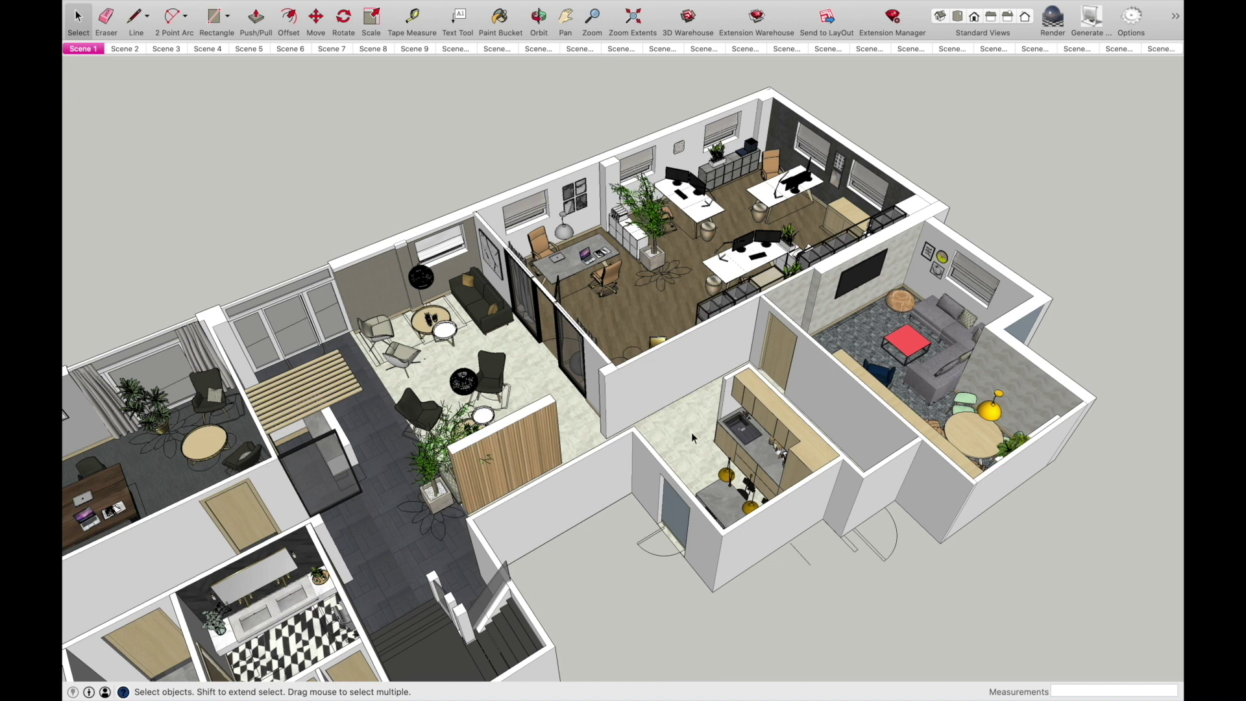
pyautogui.scroll(5, 691, 434)
pyautogui.moveTo(692, 435); pyautogui.dragTo(662, 440, button='middle')
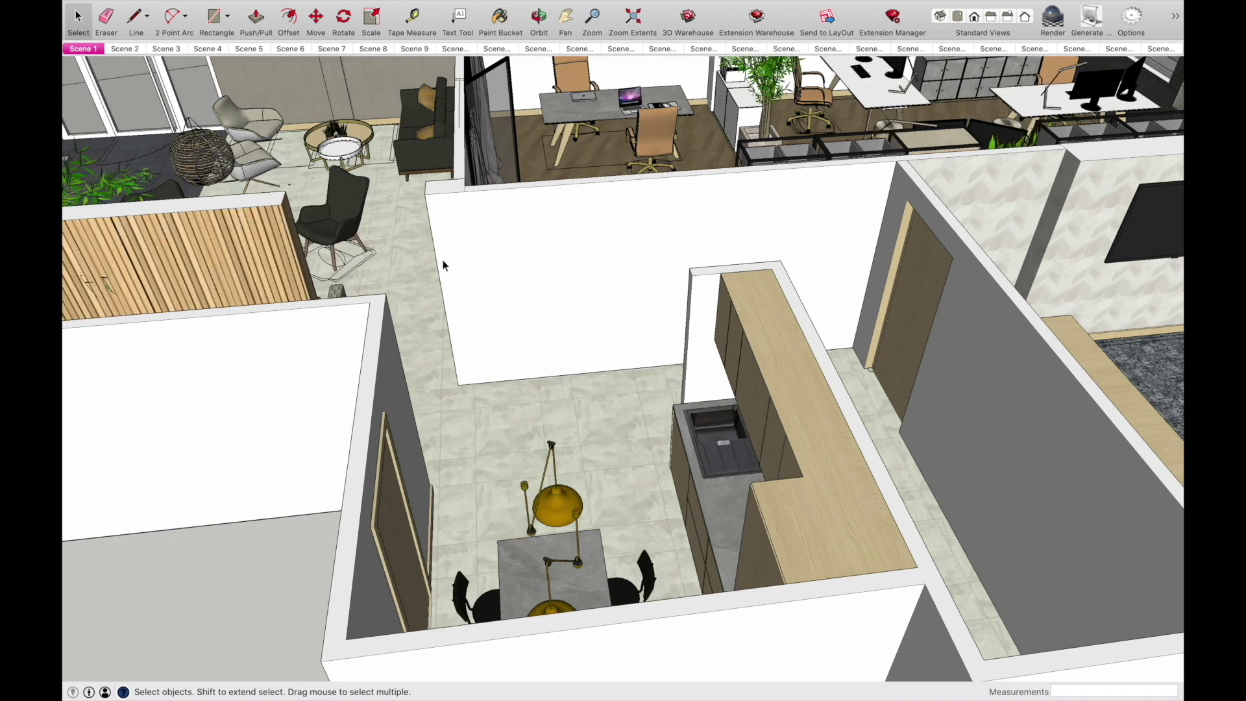
pyautogui.moveTo(487, 290); pyautogui.dragTo(566, 314, button='middle')
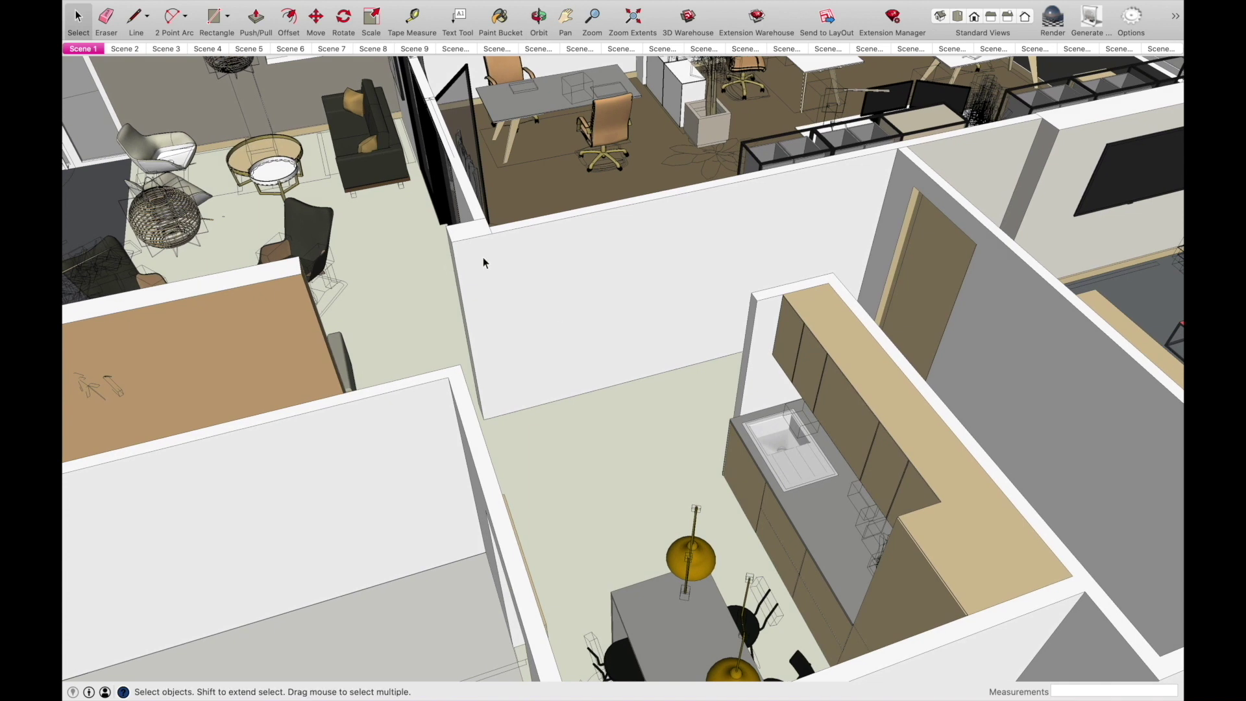
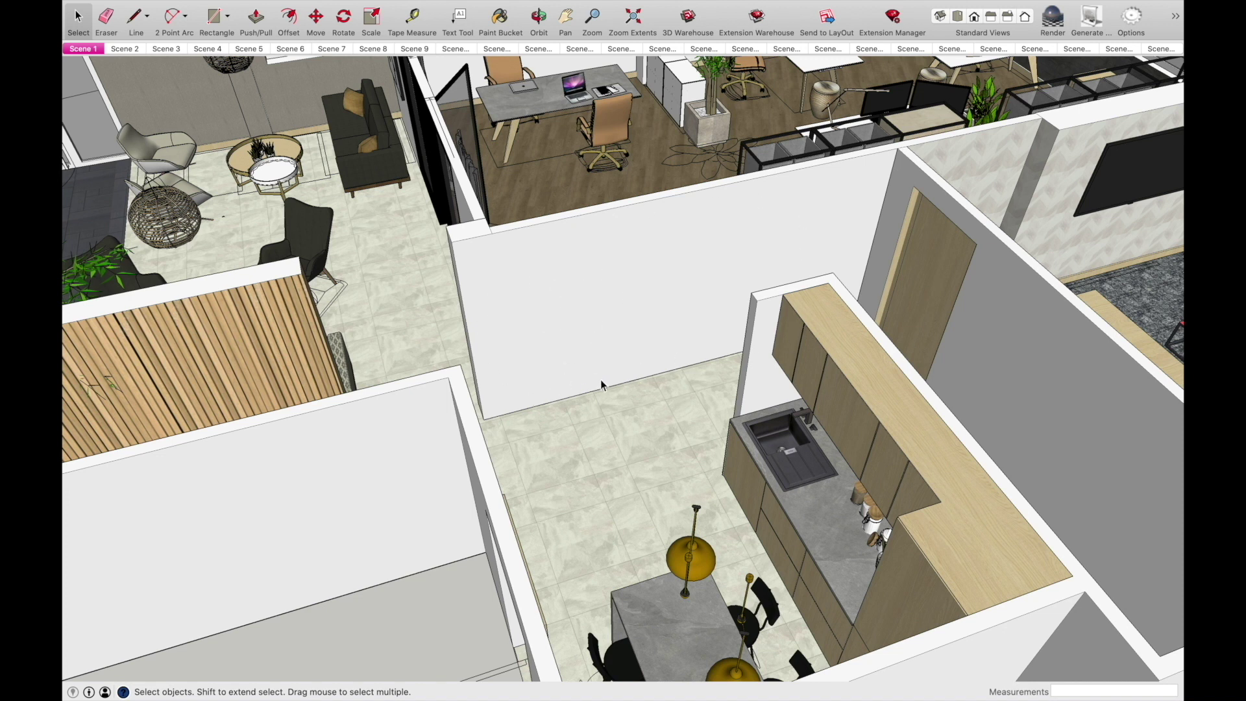
pyautogui.moveTo(669, 256); pyautogui.dragTo(751, 509, button='middle')
pyautogui.scroll(3, 809, 553)
pyautogui.scroll(-3, 810, 553)
pyautogui.moveTo(809, 553); pyautogui.dragTo(610, 557, button='middle')
pyautogui.moveTo(768, 562); pyautogui.dragTo(633, 516)
pyautogui.press('space')
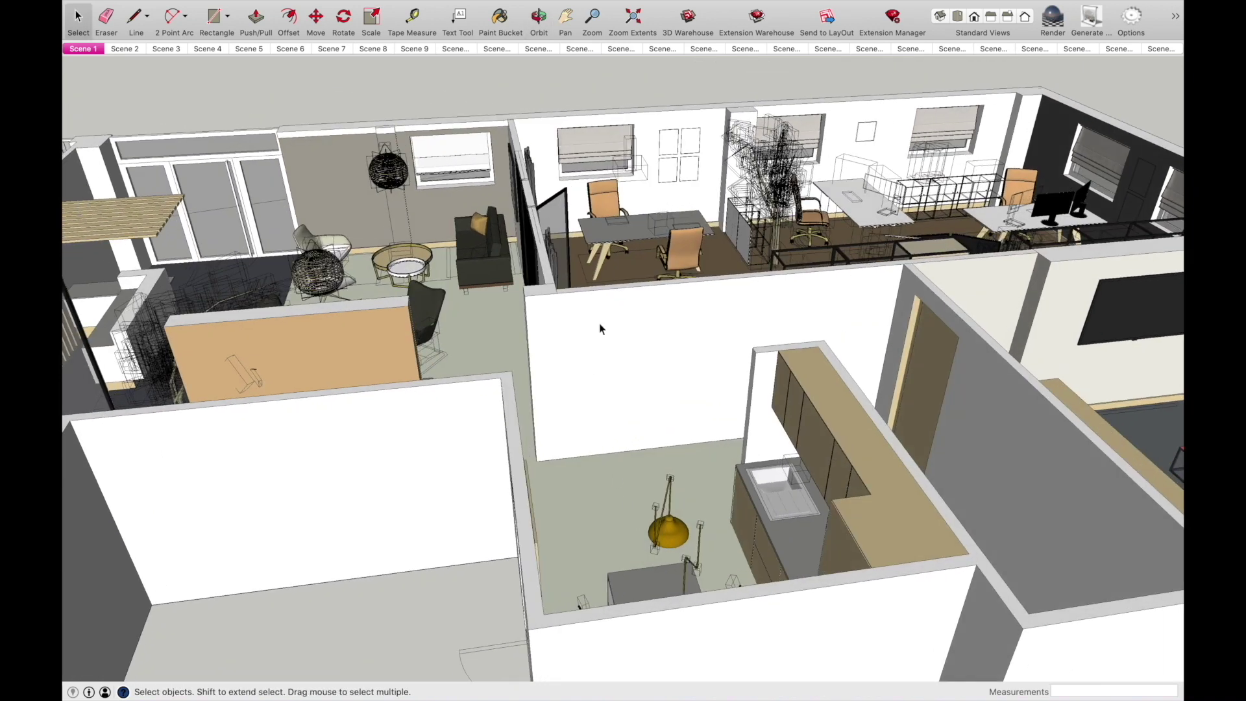
pyautogui.moveTo(545, 390); pyautogui.dragTo(1046, 499, button='middle')
pyautogui.moveTo(1075, 327); pyautogui.dragTo(994, 497, button='middle')
pyautogui.moveTo(877, 327); pyautogui.dragTo(422, 361, button='middle')
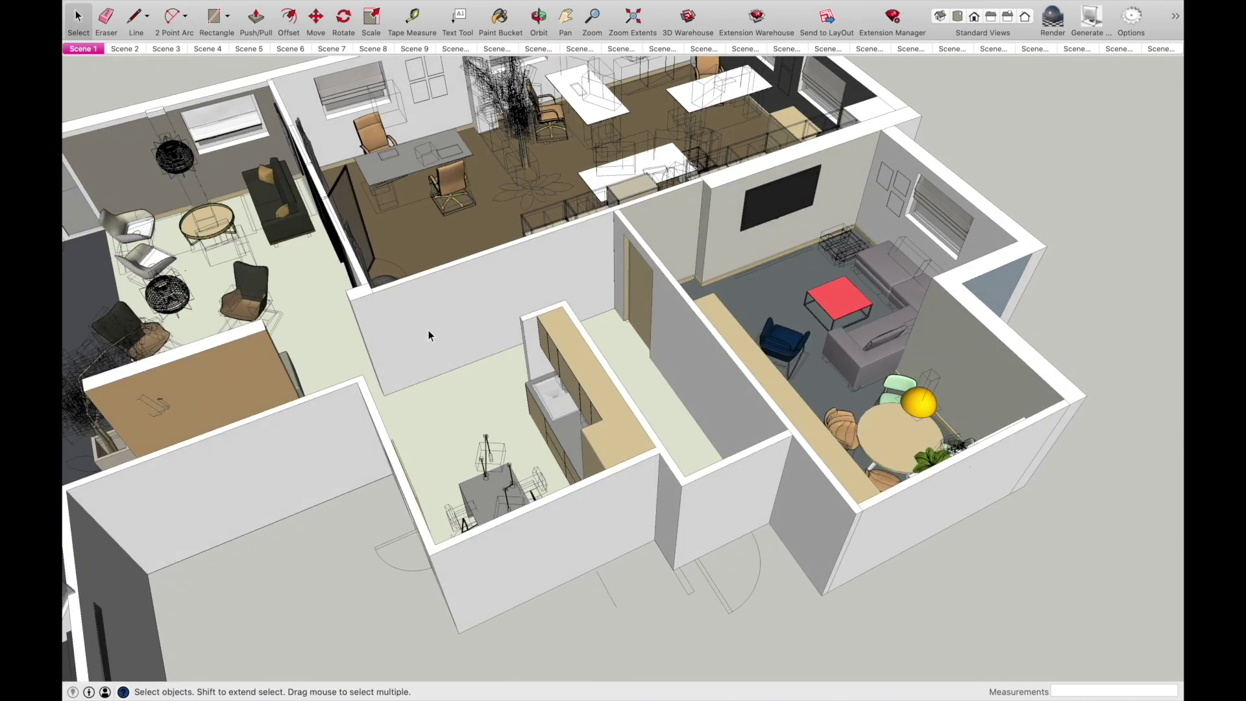
pyautogui.scroll(15, 392, 303)
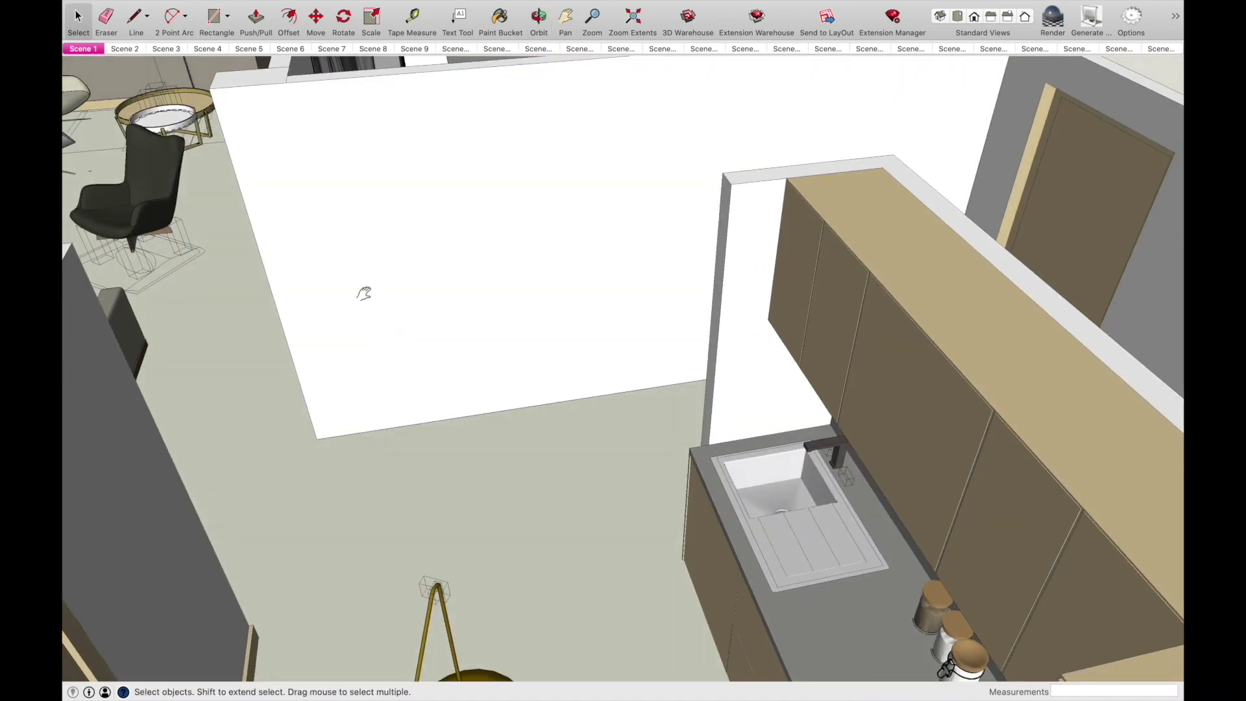
pyautogui.scroll(-8, 453, 361)
# - Leave full-screen mode, switch to Finder's Textures folder and position its window so the blank kitchen wall stays in view
pyautogui.moveTo(96, 14)
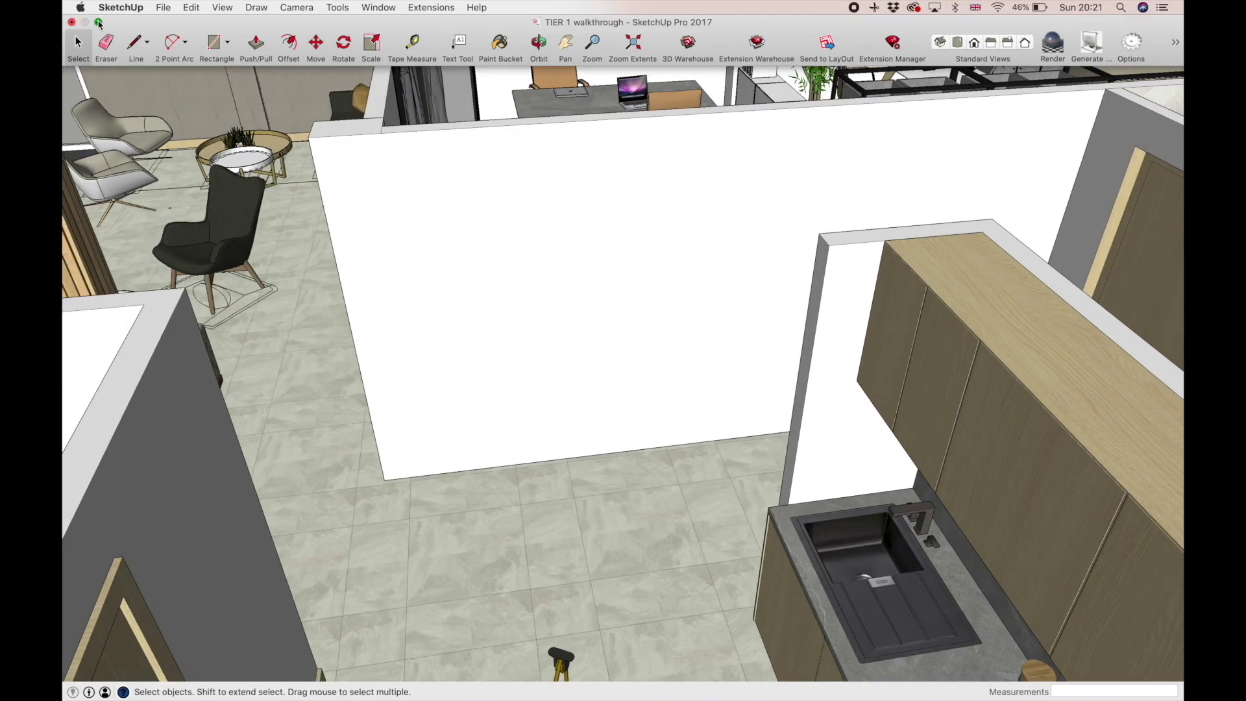
pyautogui.click(100, 23)
pyautogui.click(86, 65)
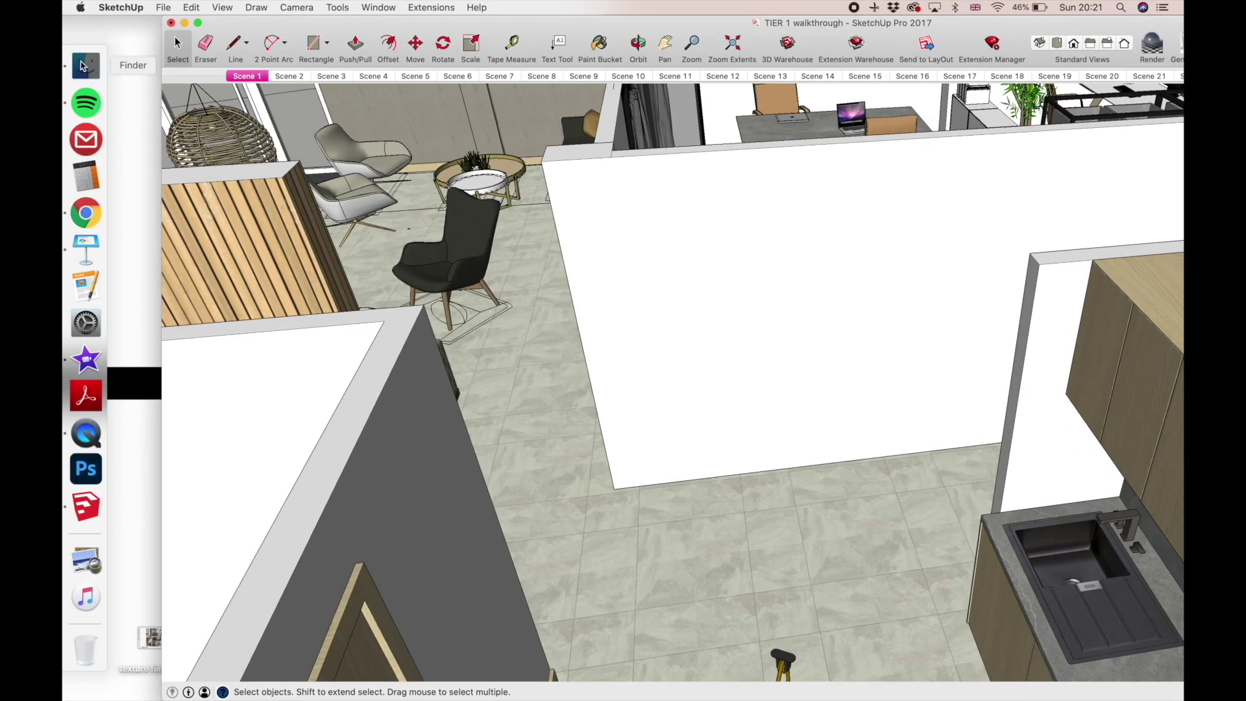
pyautogui.moveTo(325, 566); pyautogui.dragTo(303, 129)
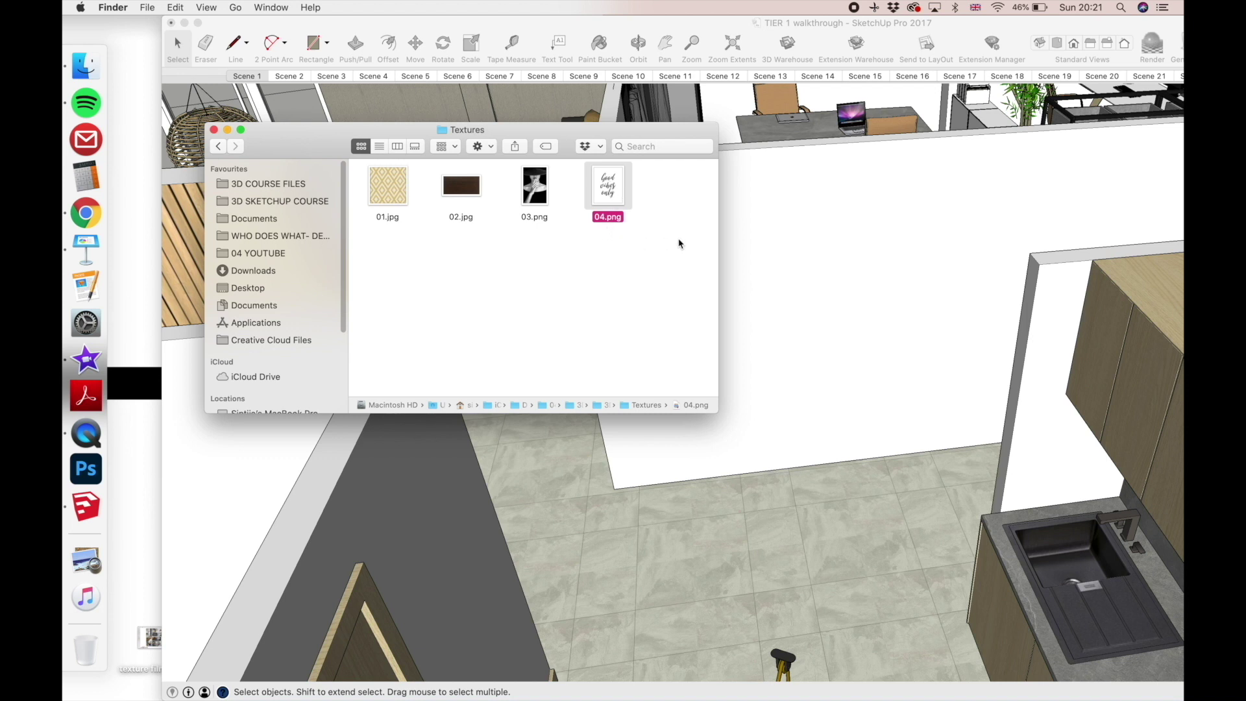
pyautogui.moveTo(513, 132)
pyautogui.mouseDown()
pyautogui.moveTo(434, 262)
pyautogui.moveTo(410, 271)
pyautogui.moveTo(435, 257)
pyautogui.mouseUp()
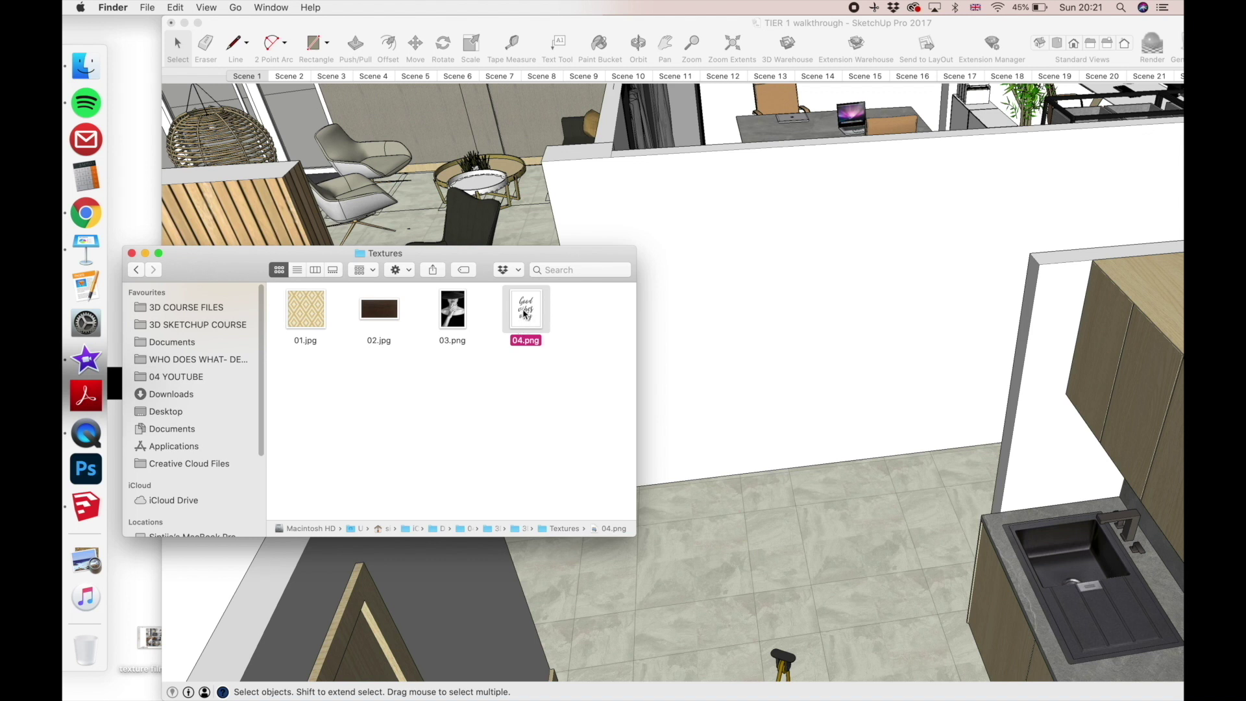
# - Import 04.png from the Textures folder into the SketchUp model, placing it from the blank wall's upper corner
pyautogui.moveTo(524, 319)
pyautogui.mouseDown()
pyautogui.moveTo(617, 285)
pyautogui.moveTo(740, 289)
pyautogui.moveTo(741, 301)
pyautogui.moveTo(737, 260)
pyautogui.mouseUp()
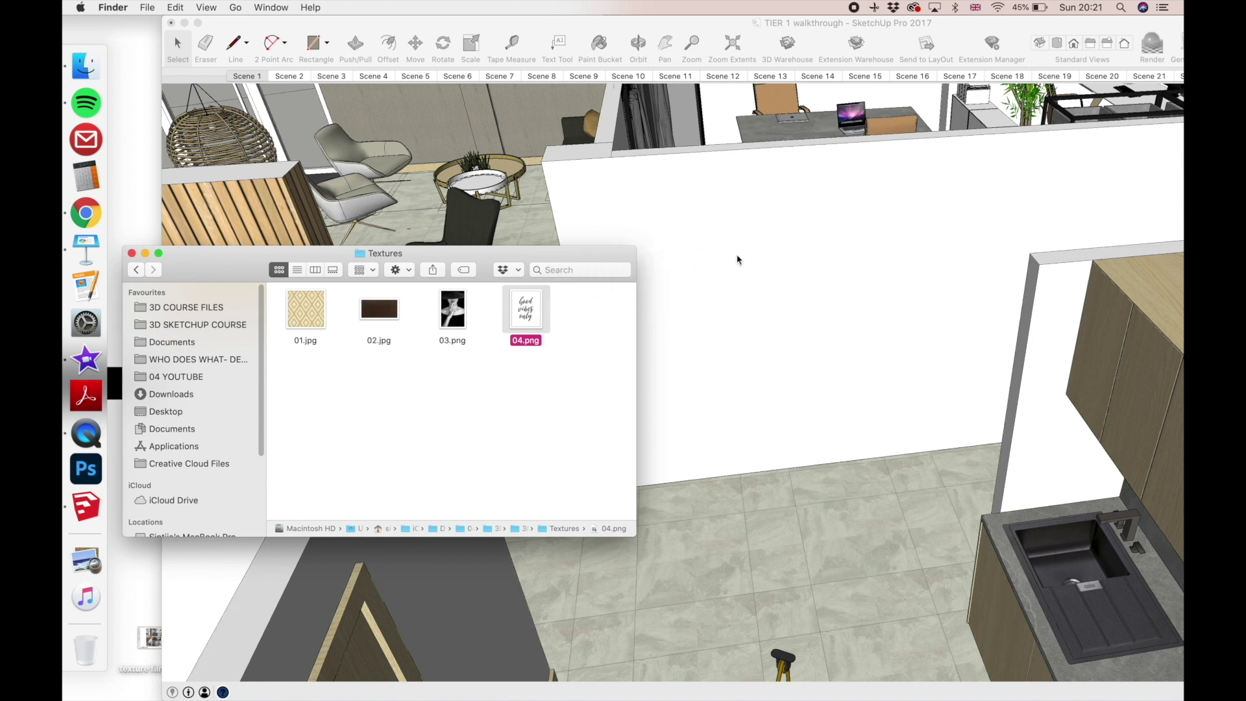
pyautogui.click(738, 256)
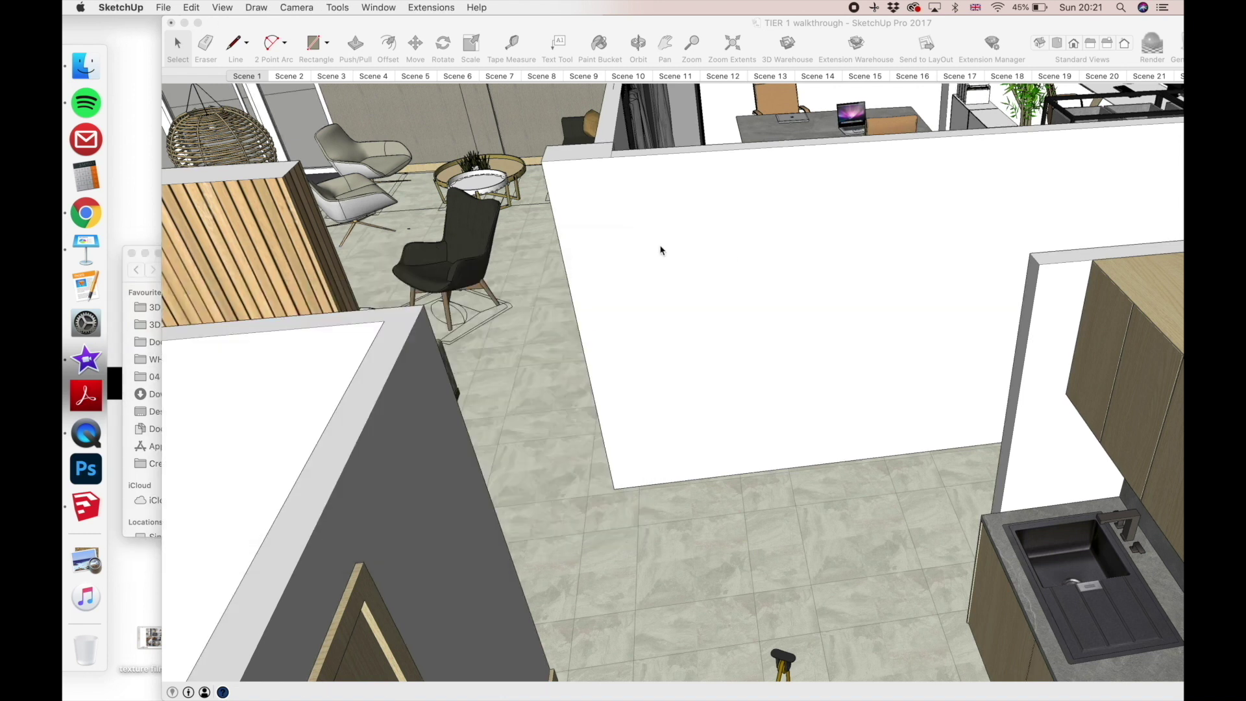
pyautogui.click(544, 163)
pyautogui.click(565, 173)
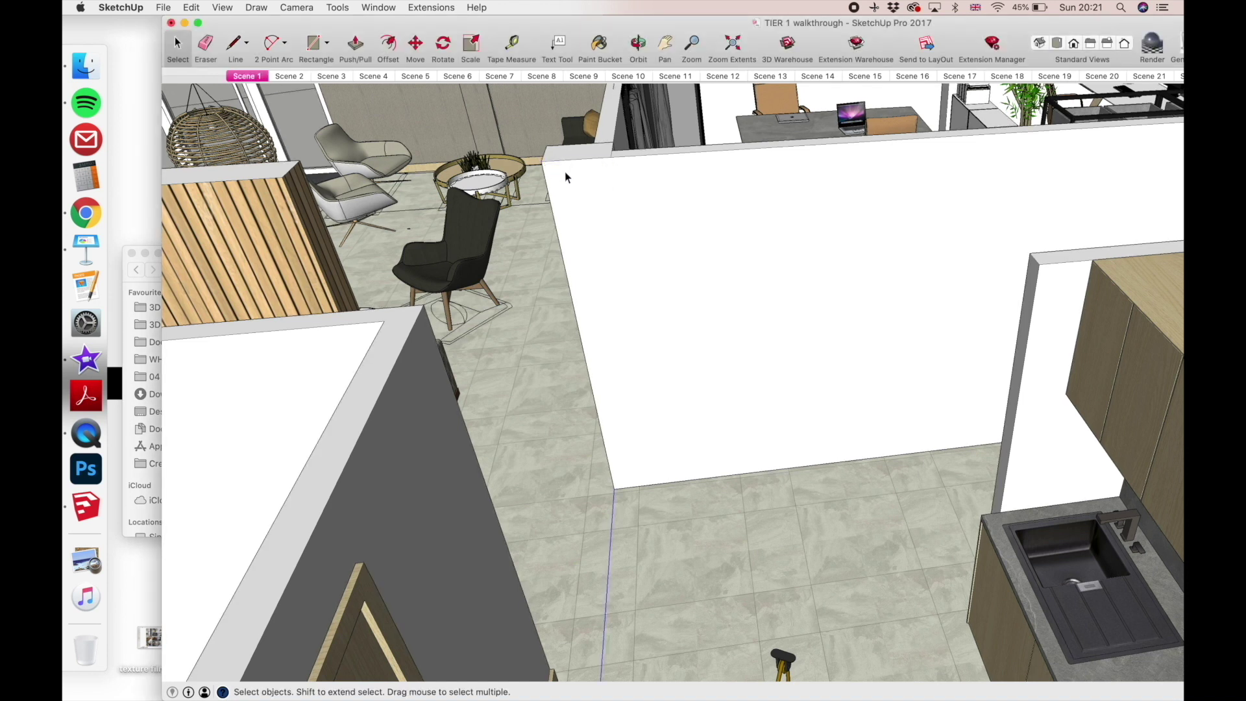
# - Explode the imported "Good vibes only" image and make its face and edges into a group
pyautogui.moveTo(738, 199); pyautogui.dragTo(592, 491, button='middle')
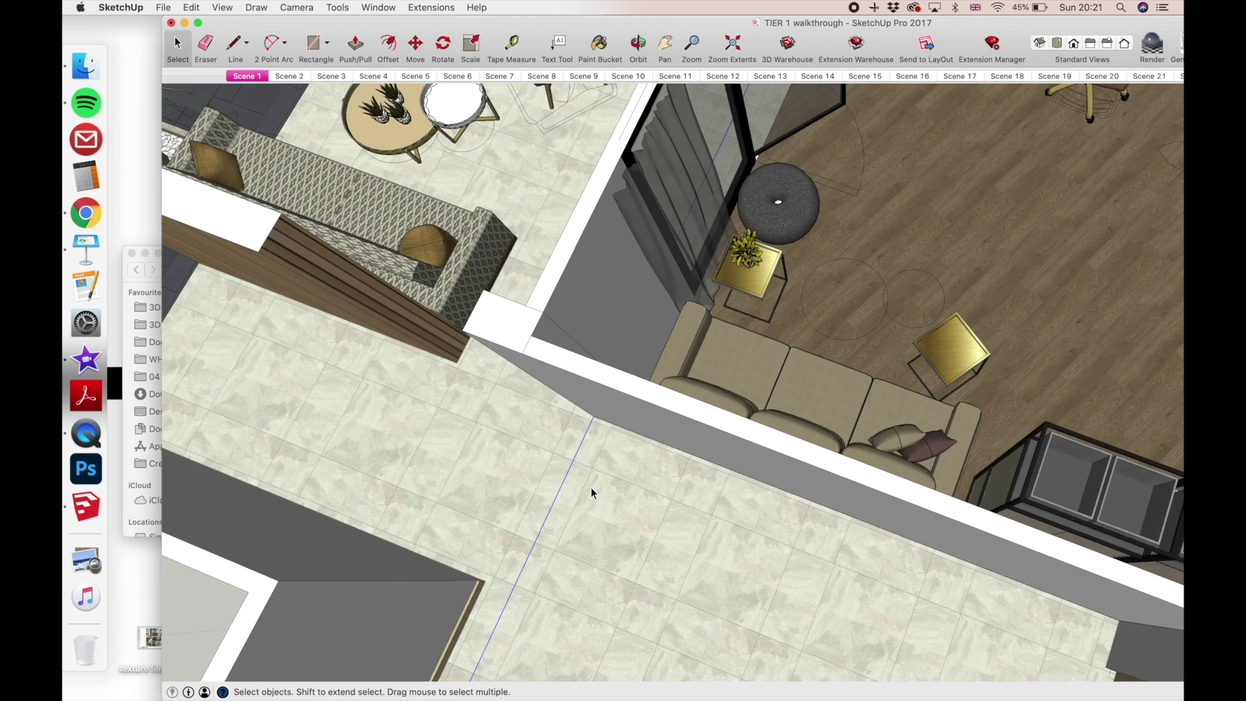
pyautogui.scroll(-6, 592, 491)
pyautogui.scroll(-3, 592, 496)
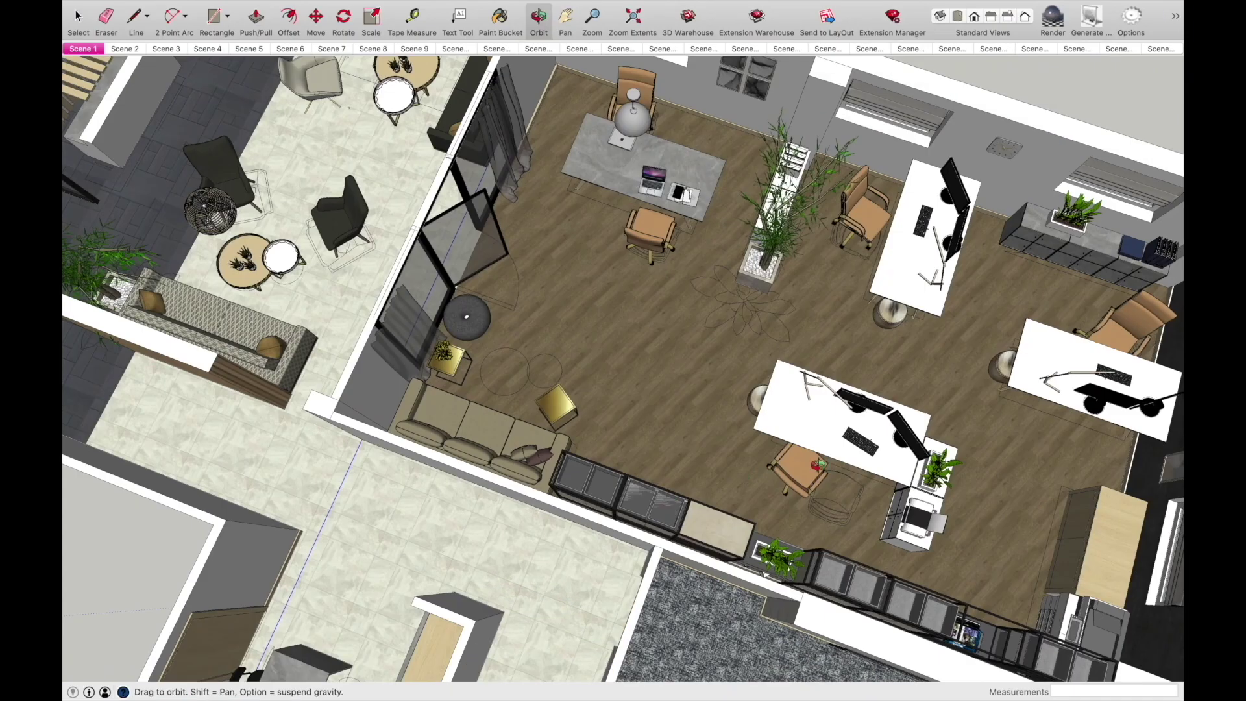
pyautogui.moveTo(519, 552)
pyautogui.mouseDown(button='middle')
pyautogui.moveTo(631, 539)
pyautogui.moveTo(617, 193)
pyautogui.moveTo(622, 243)
pyautogui.mouseUp(button='middle')
pyautogui.scroll(-10, 622, 246)
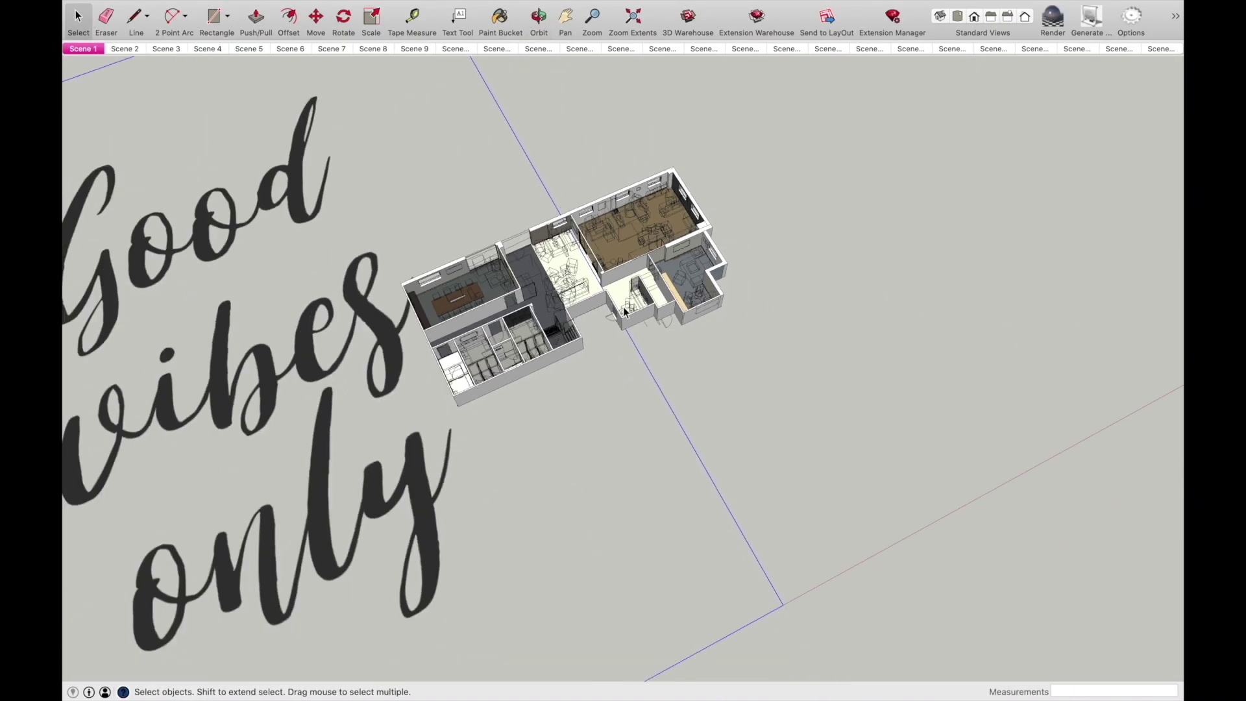
pyautogui.click(372, 18)
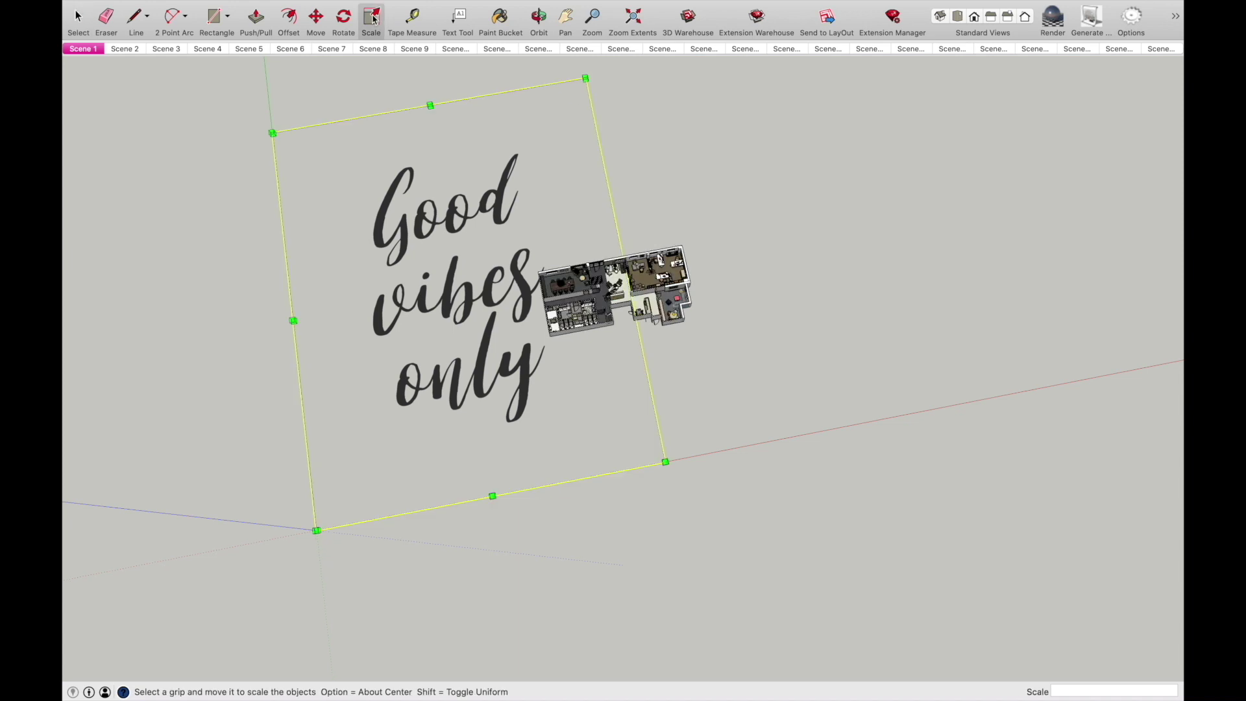
pyautogui.click(79, 17)
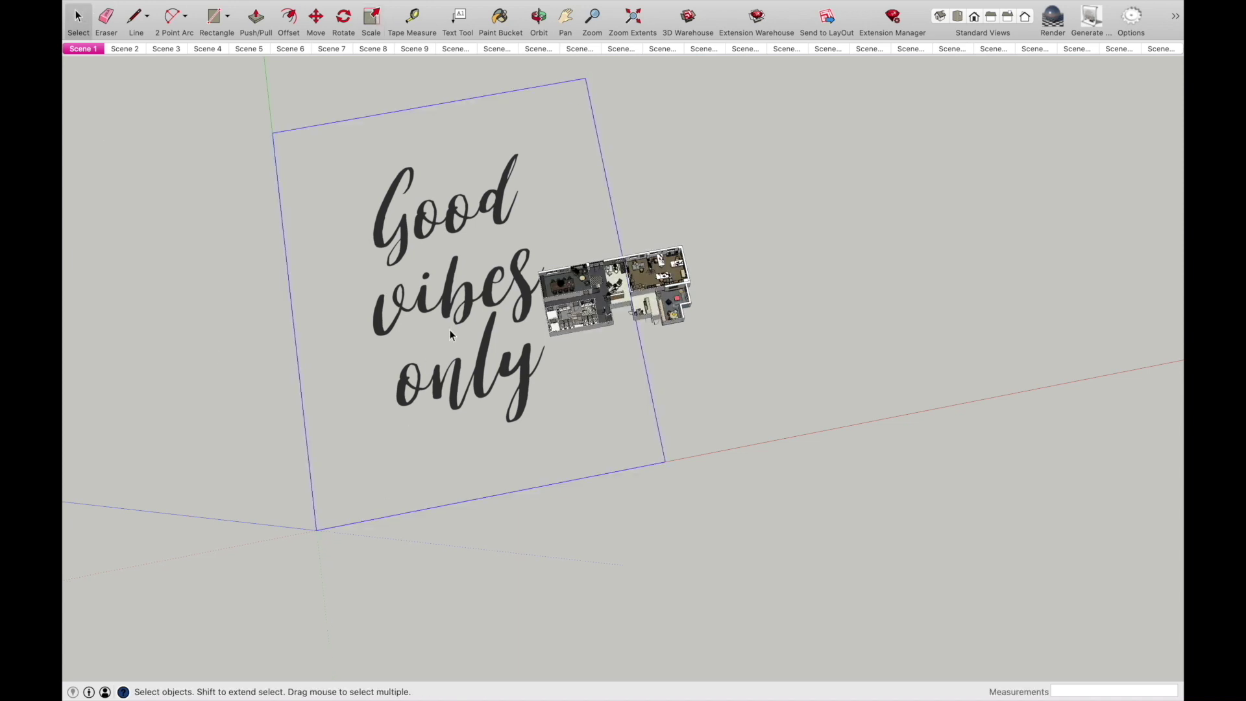
pyautogui.rightClick(448, 302)
pyautogui.moveTo(513, 401)
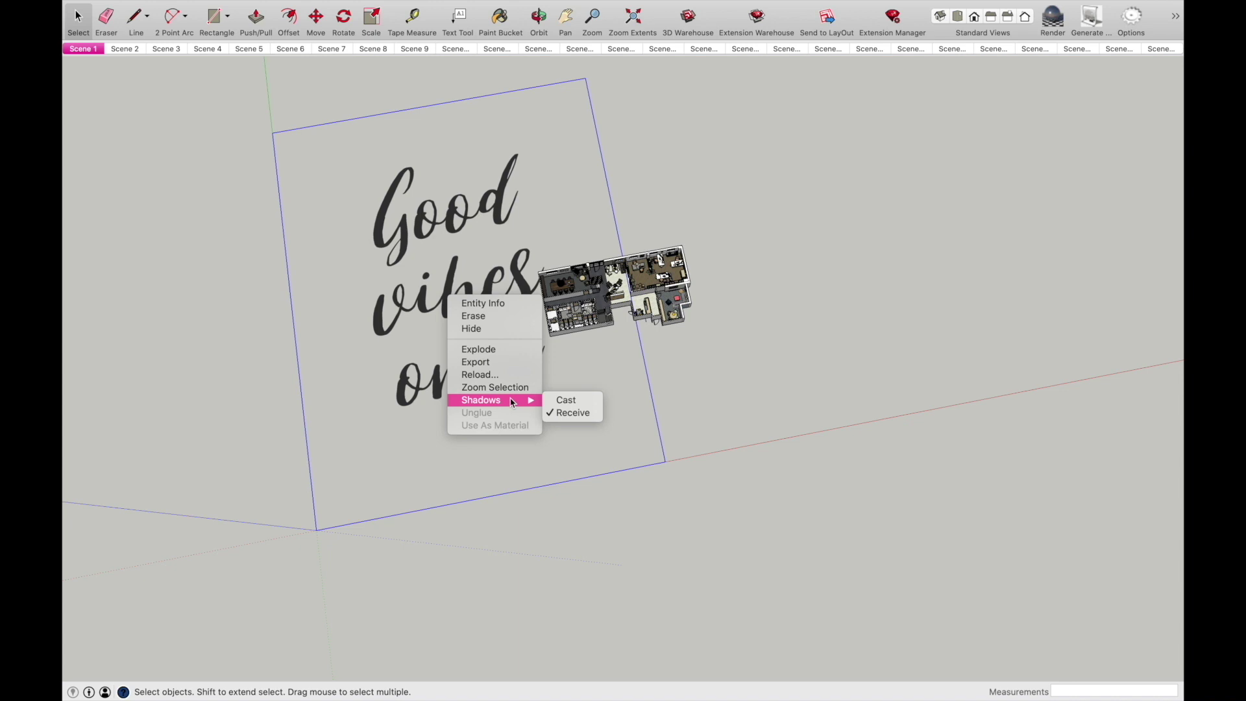
pyautogui.click(492, 353)
pyautogui.rightClick(470, 291)
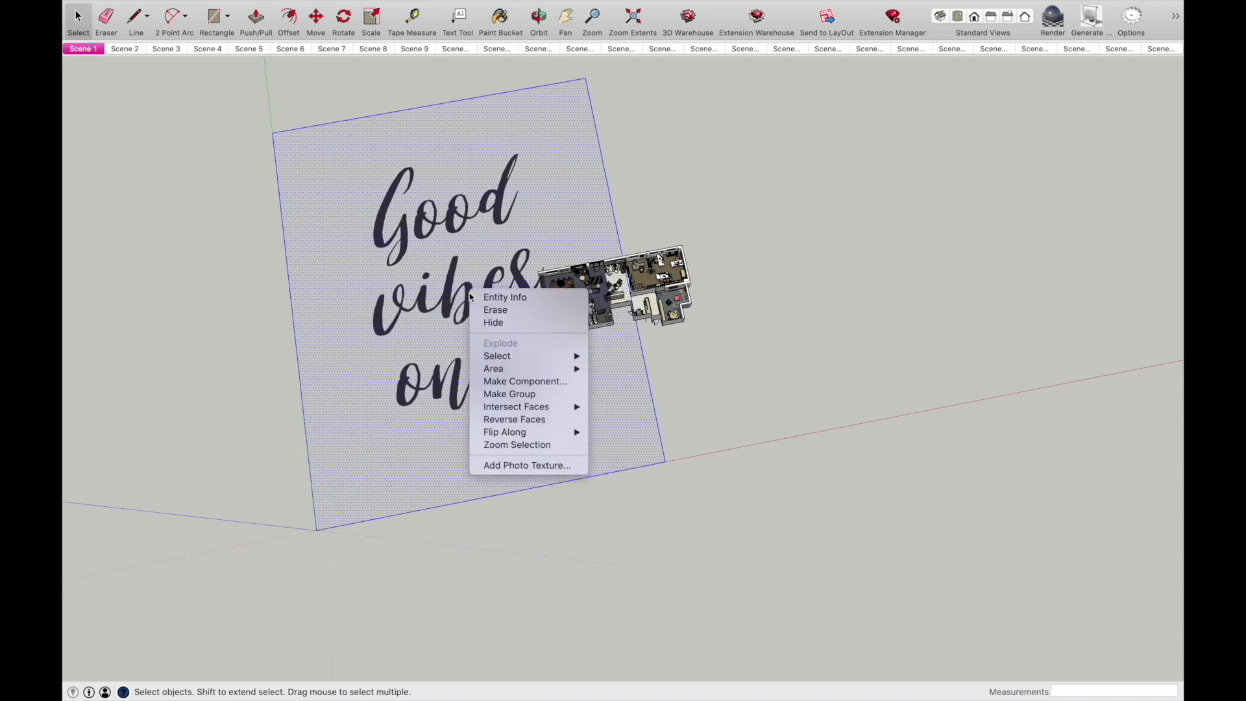
pyautogui.click(539, 395)
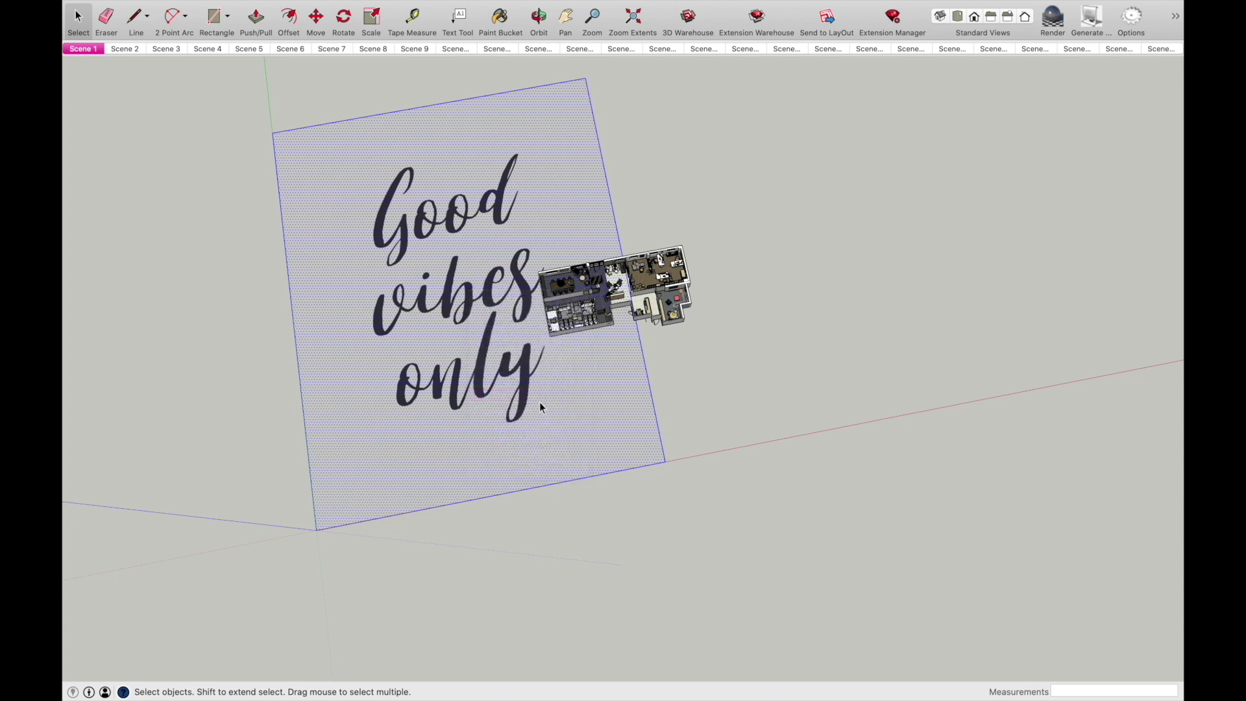
# - Scale the "Good vibes only" group down to suit the blank kitchen wall and move its upper corner onto the wall's upper corner
pyautogui.click(374, 18)
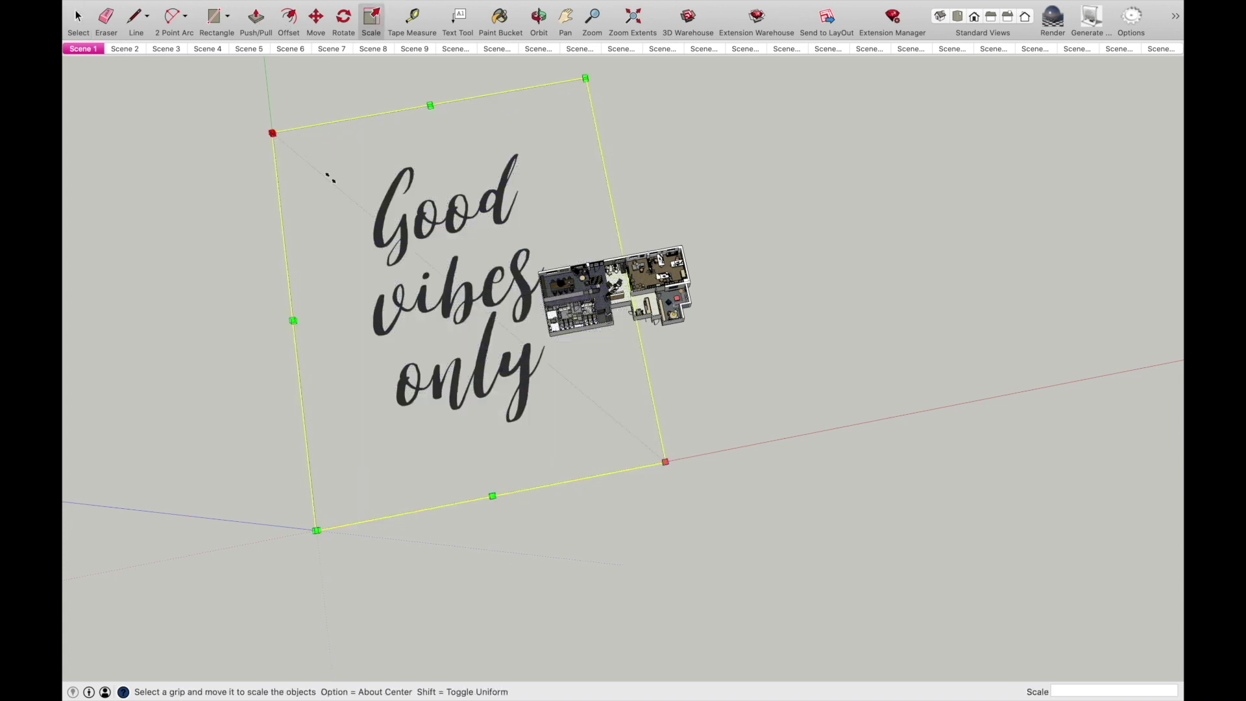
pyautogui.moveTo(329, 177); pyautogui.dragTo(611, 420)
pyautogui.press('m')
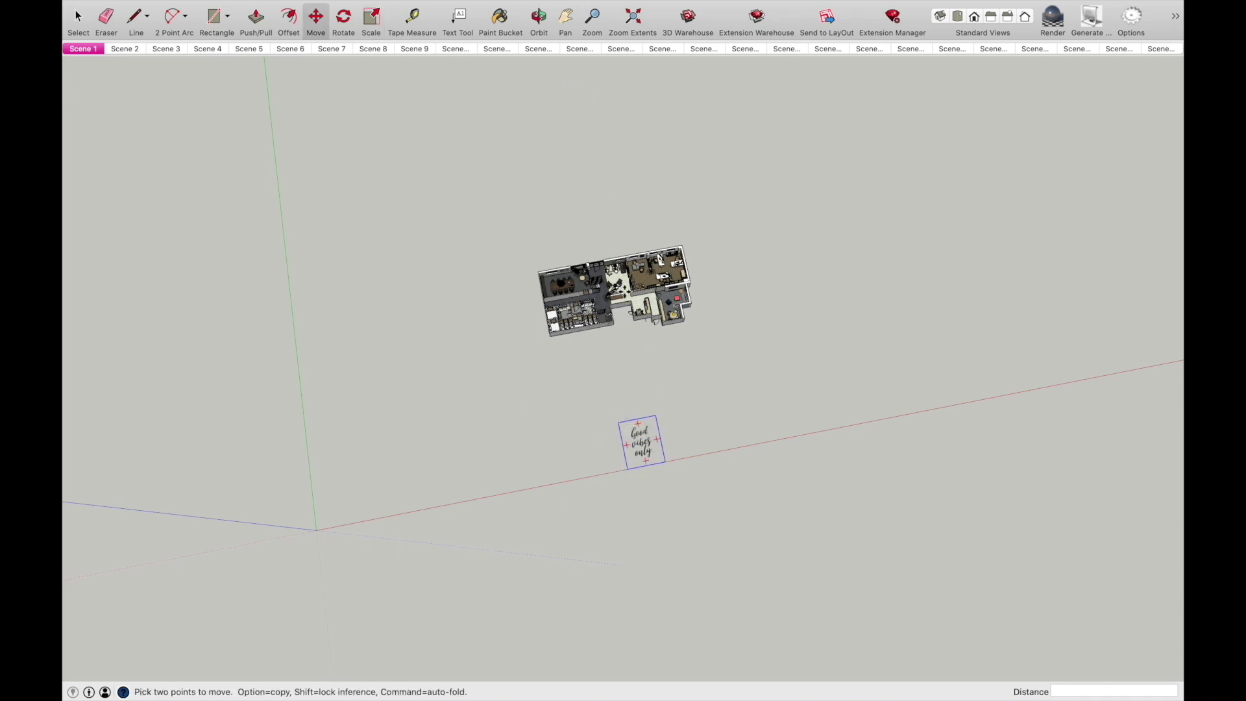
pyautogui.click(618, 421)
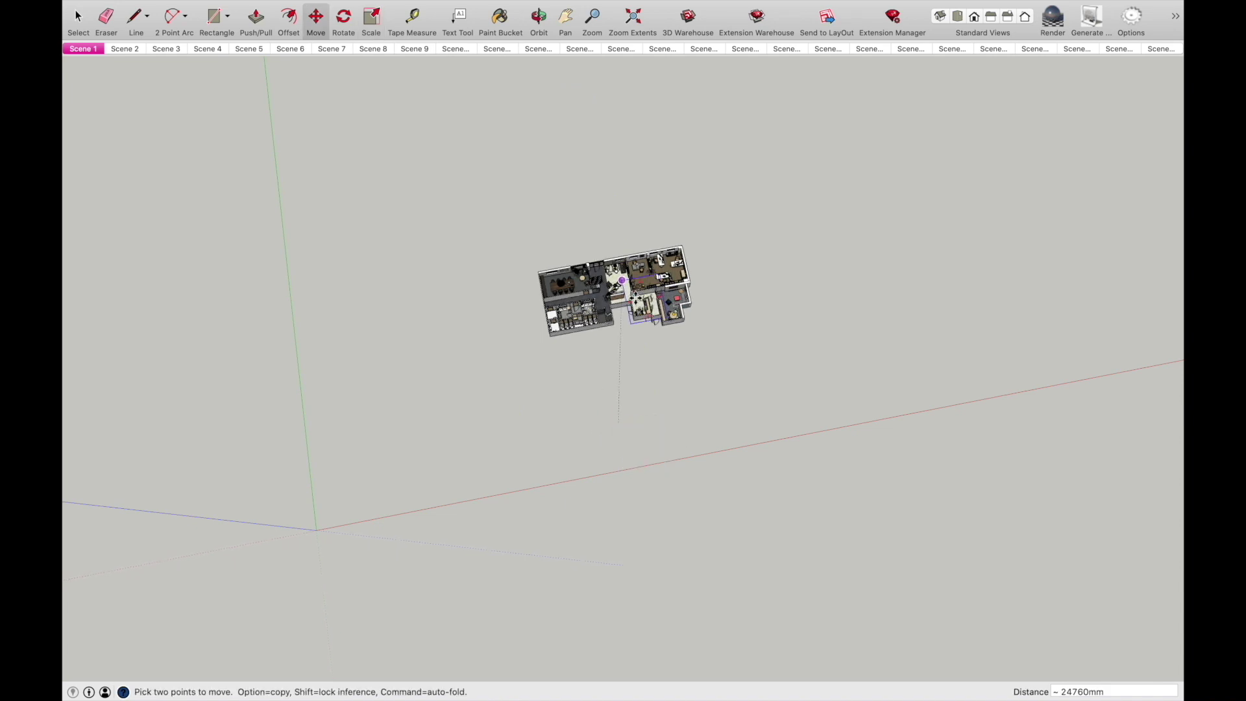
pyautogui.scroll(2, 634, 298)
pyautogui.scroll(2, 634, 297)
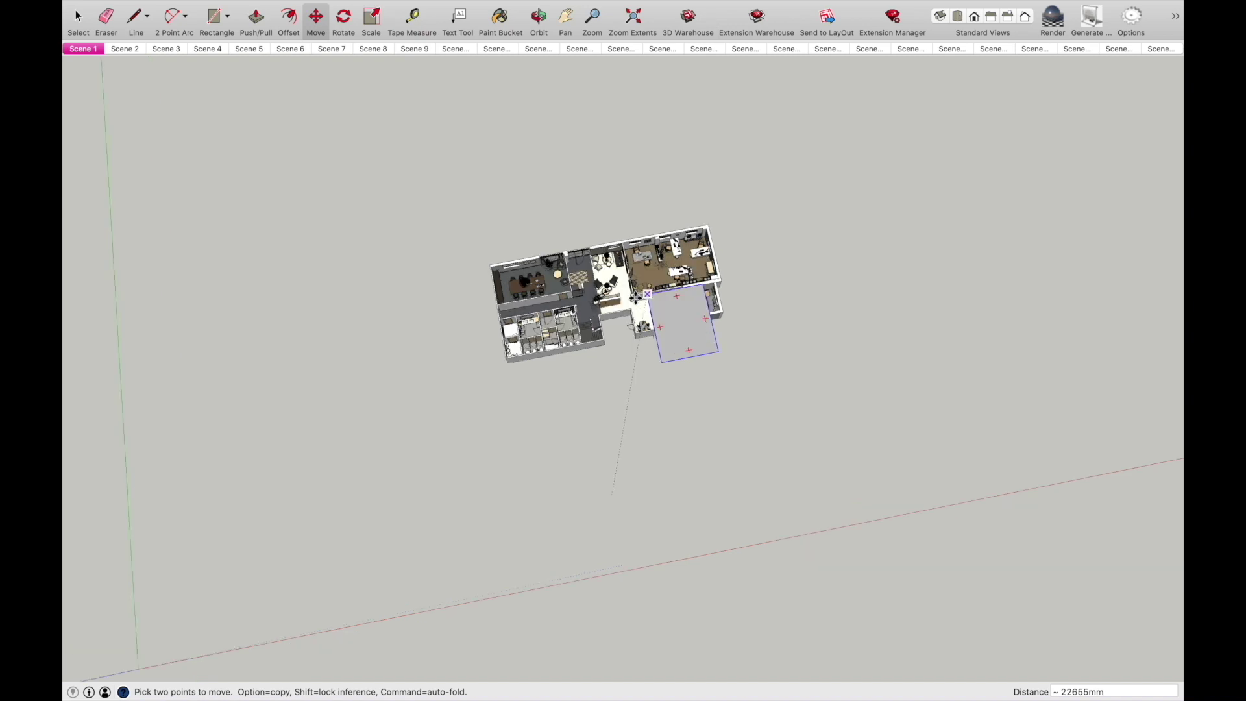
pyautogui.scroll(5, 635, 297)
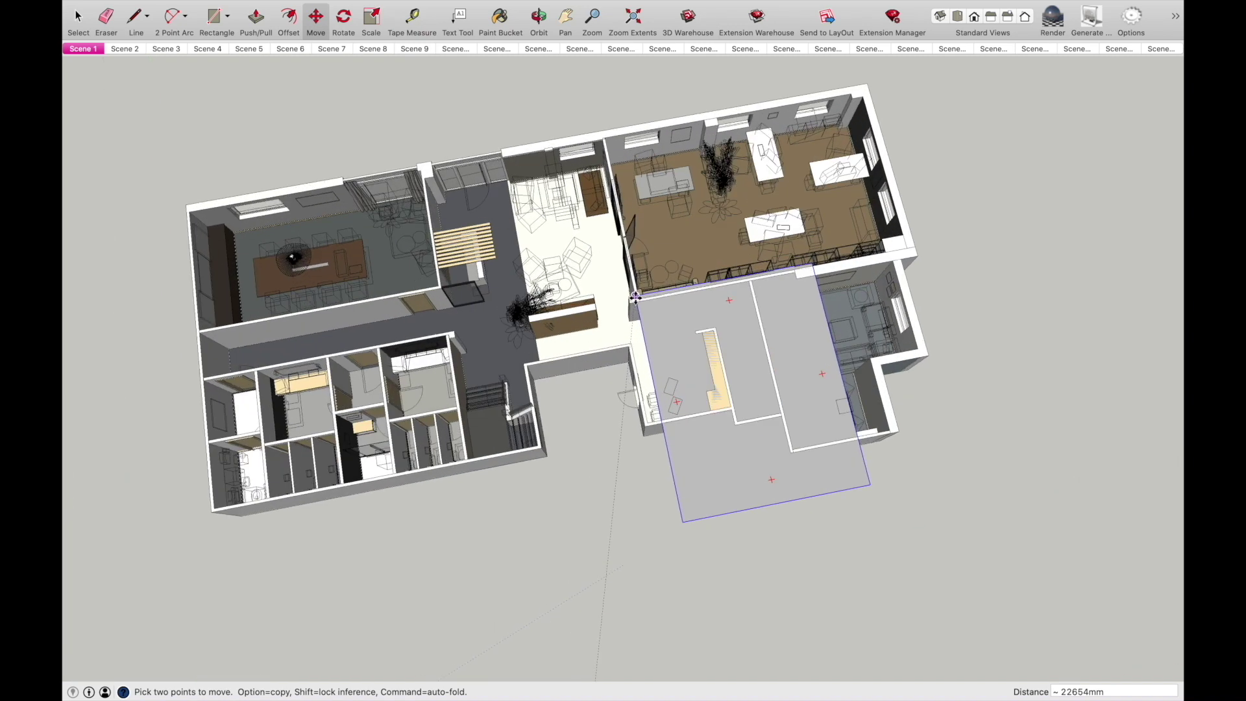
pyautogui.click(635, 297)
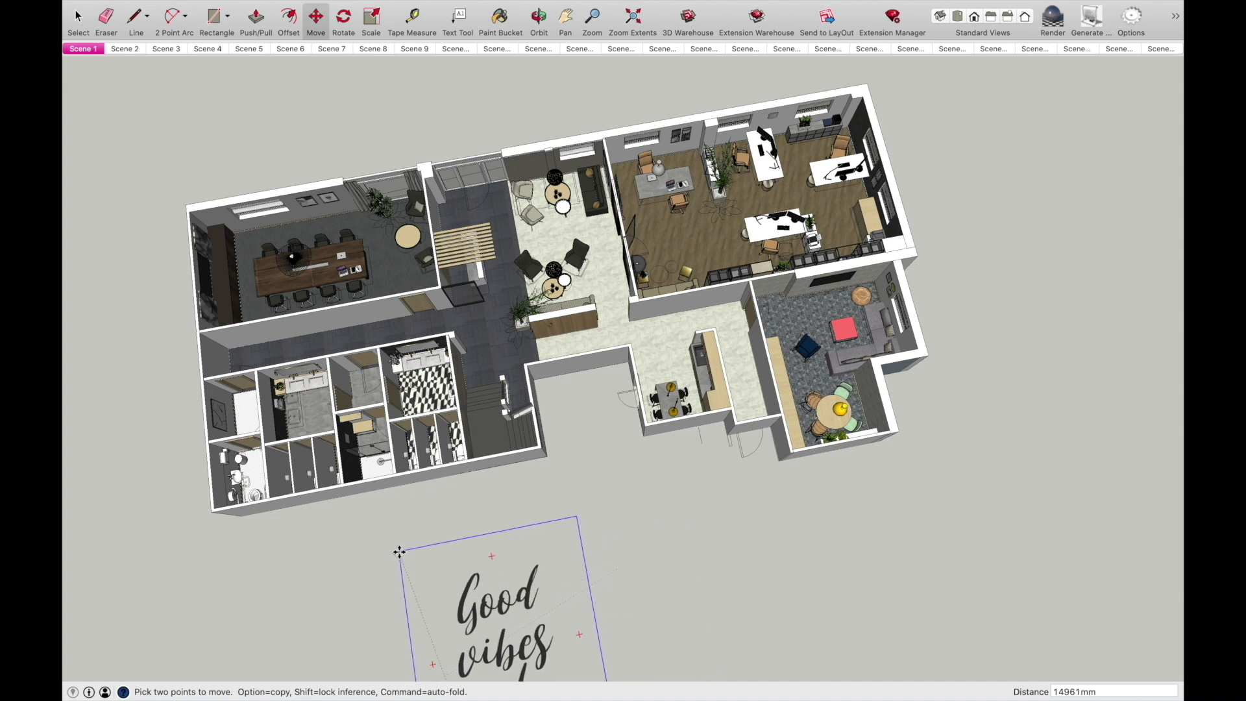
pyautogui.scroll(3, 400, 552)
pyautogui.scroll(-2, 399, 552)
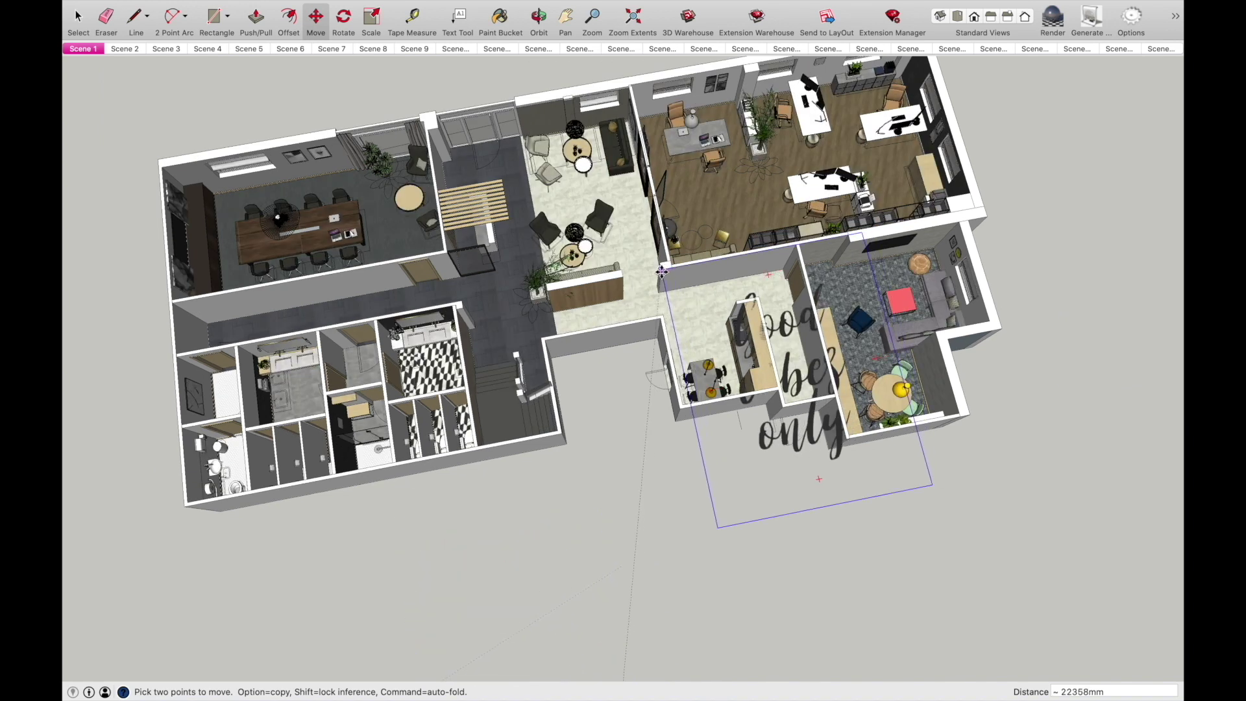
pyautogui.scroll(6, 662, 271)
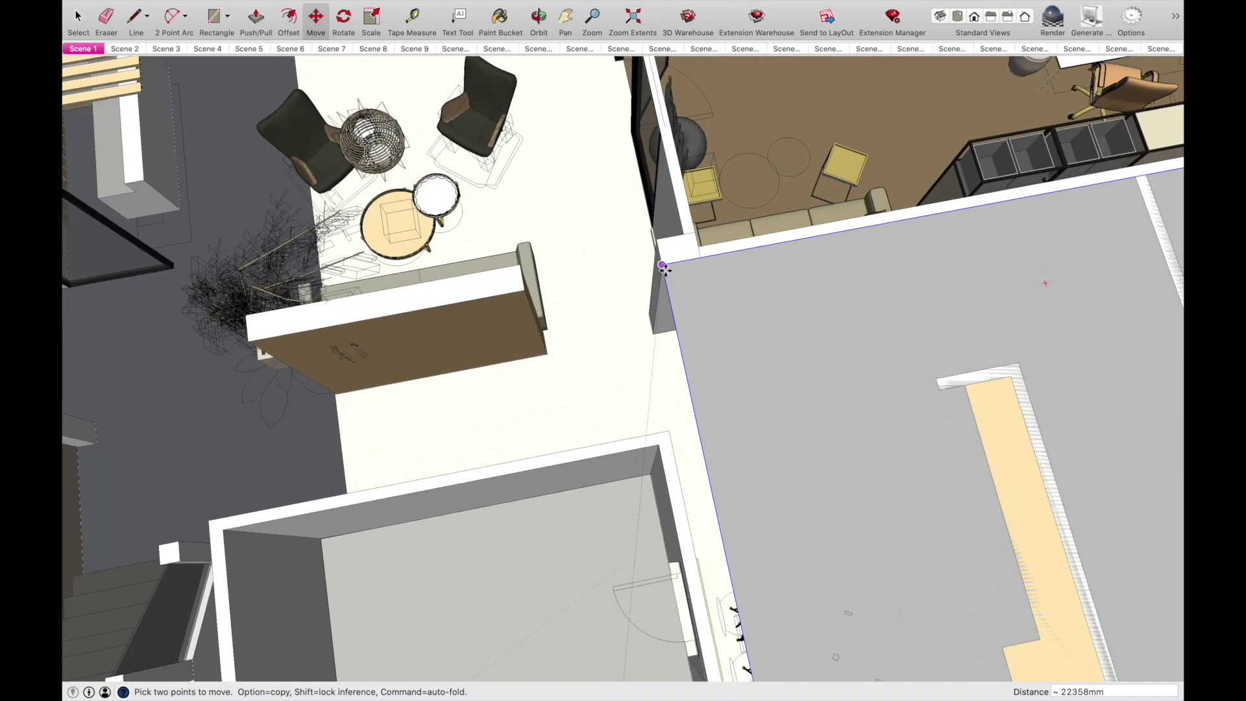
pyautogui.scroll(-5, 662, 267)
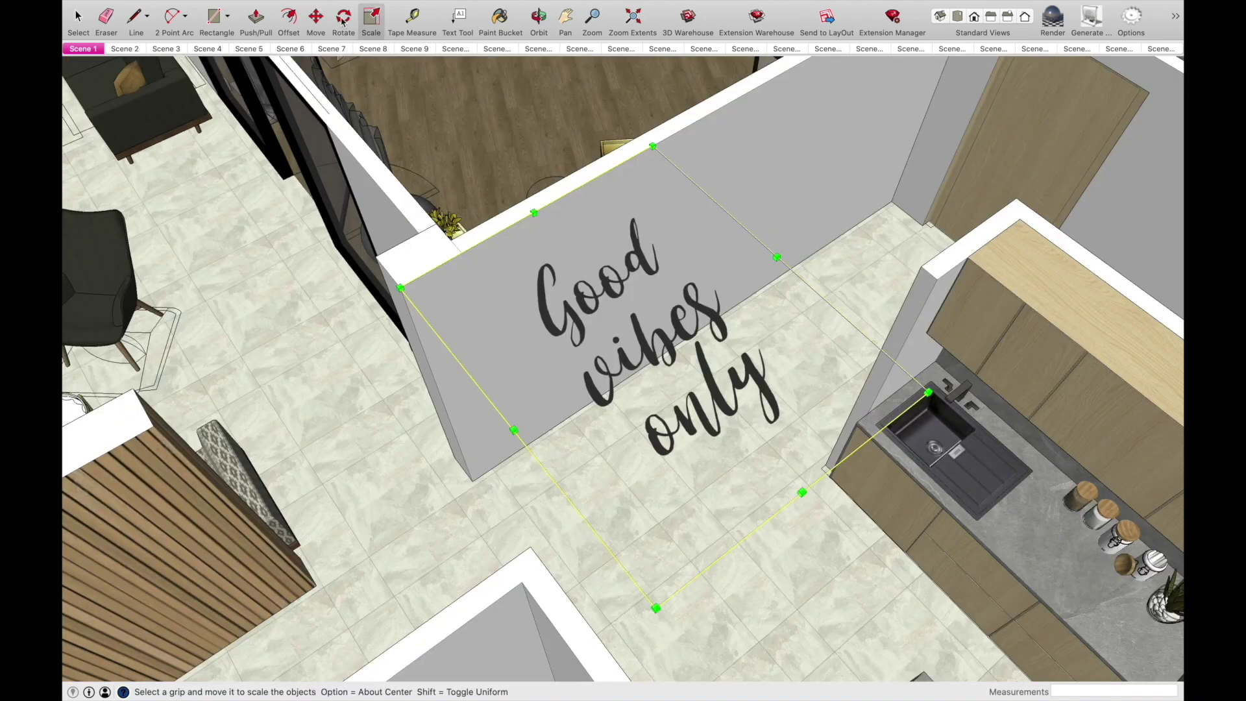
# - Rotate the flat image group 90 degrees to stand upright and move its upper corner onto the kitchen wall's upper corner
pyautogui.click(343, 19)
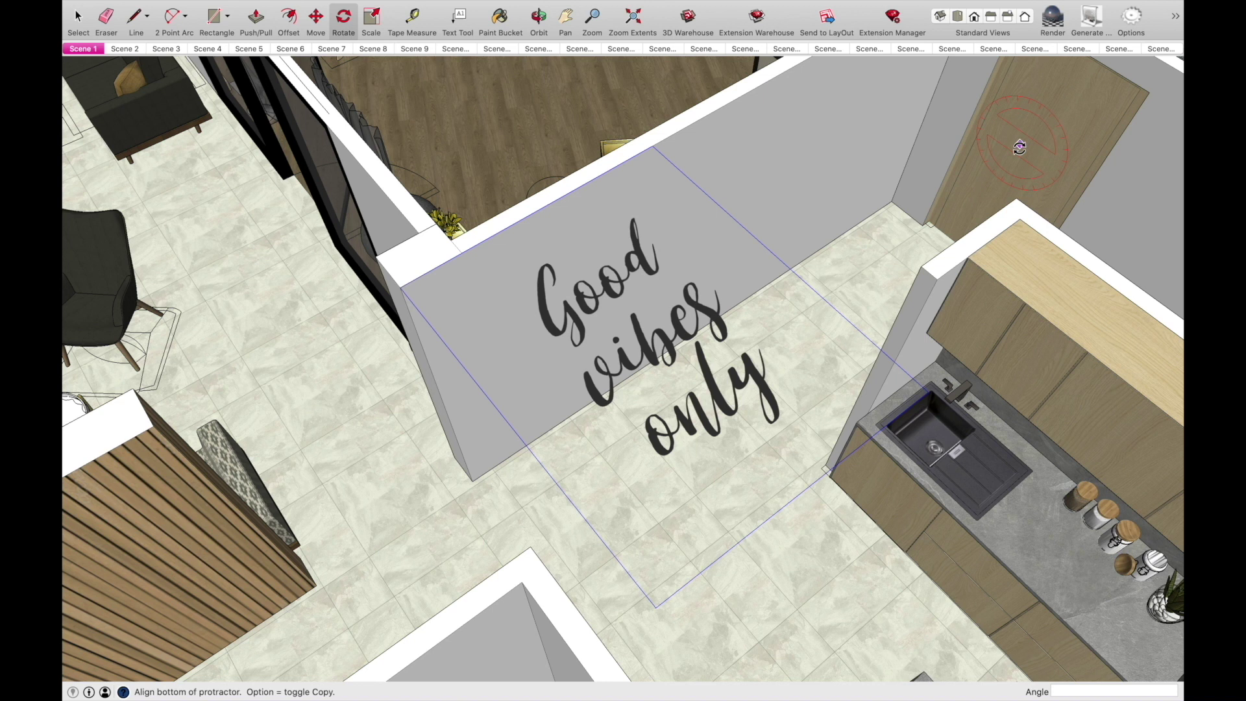
pyautogui.click(1000, 182)
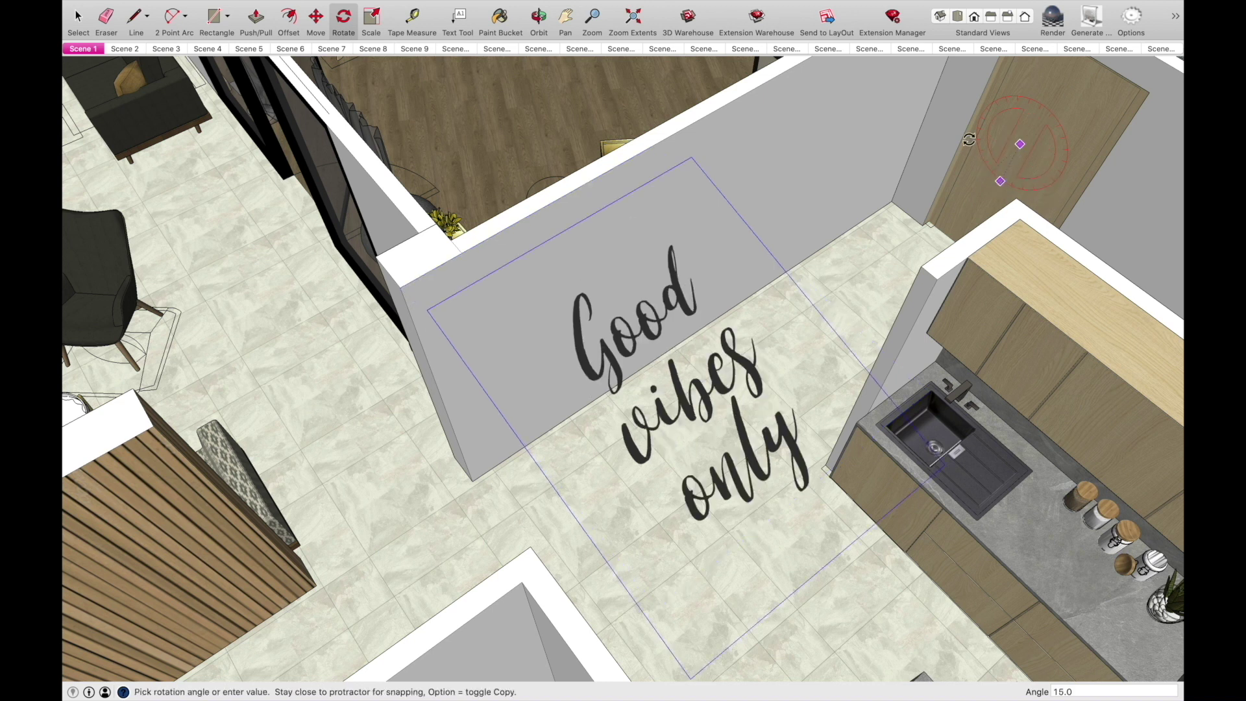
pyautogui.click(957, 104)
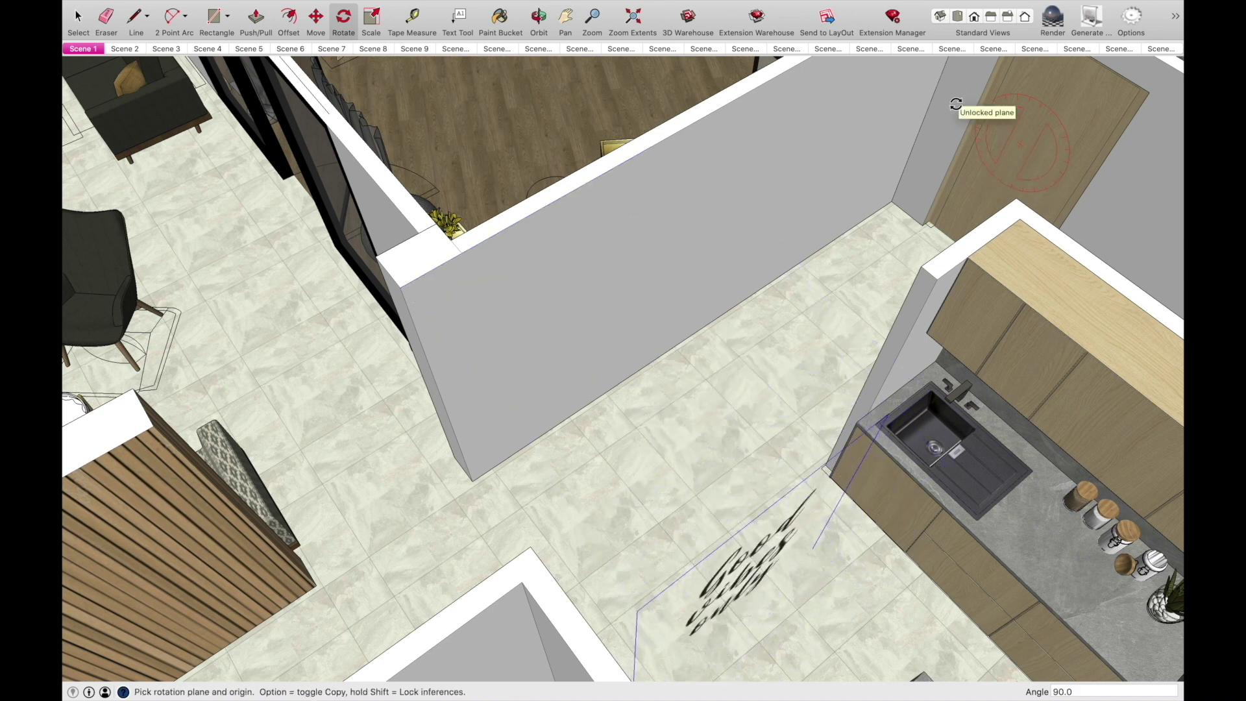
pyautogui.click(316, 19)
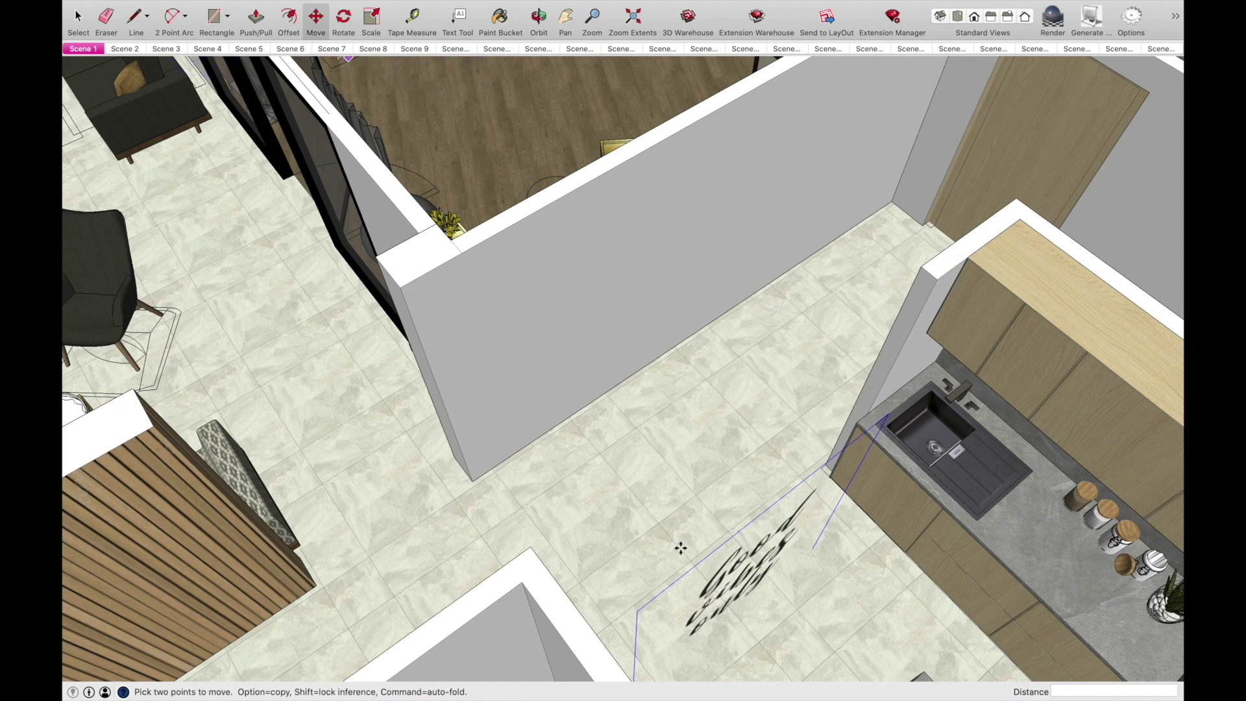
pyautogui.click(638, 611)
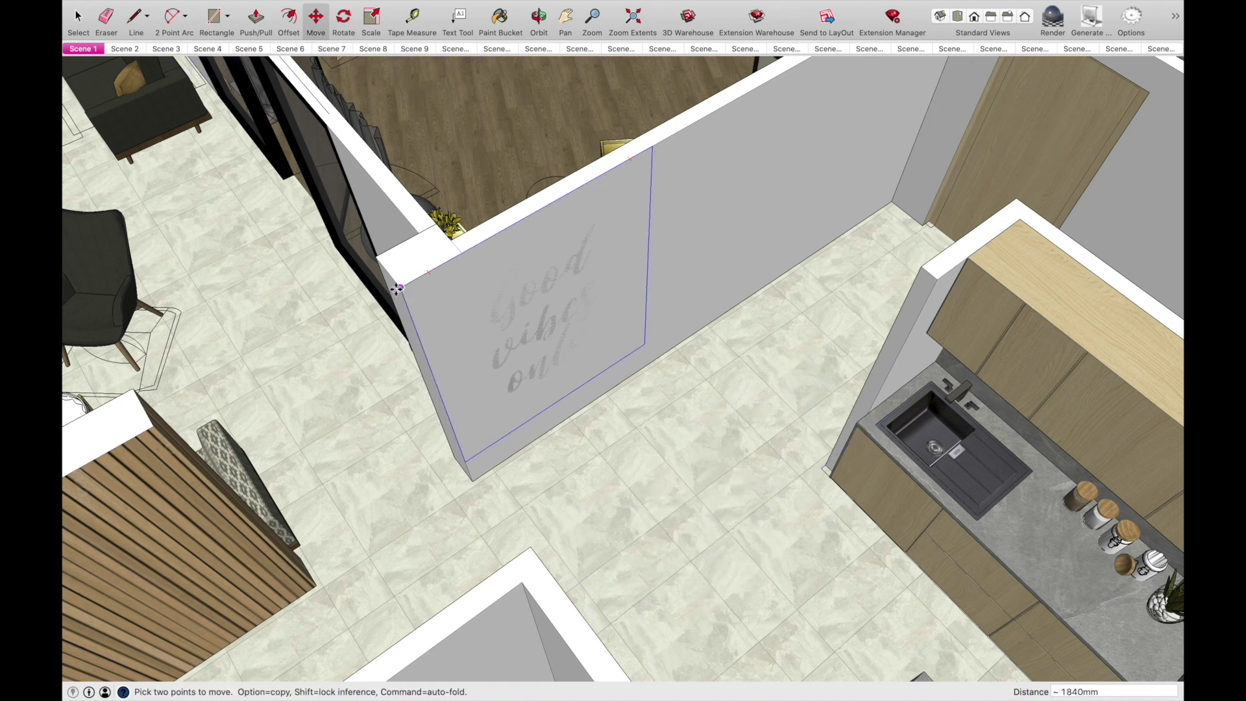
pyautogui.scroll(3, 403, 291)
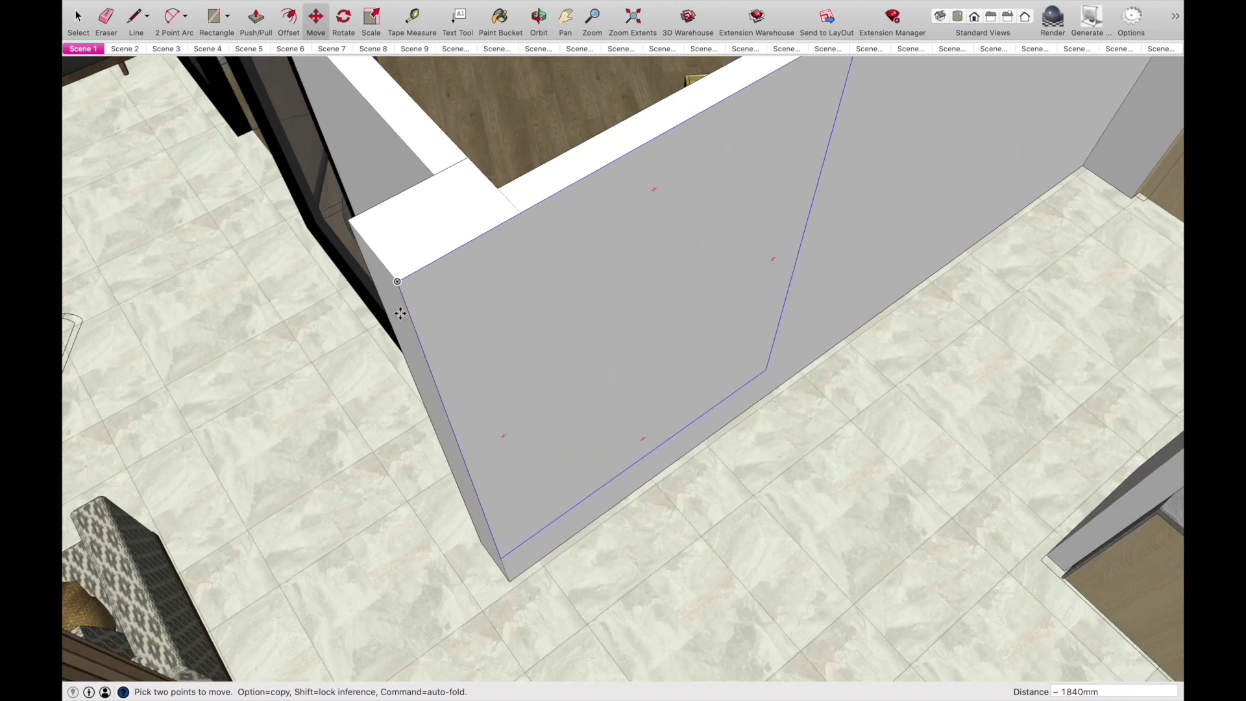
# - Scale the image group by about 1.17 from its lower corner so its bottom edge meets the floor
pyautogui.click(371, 25)
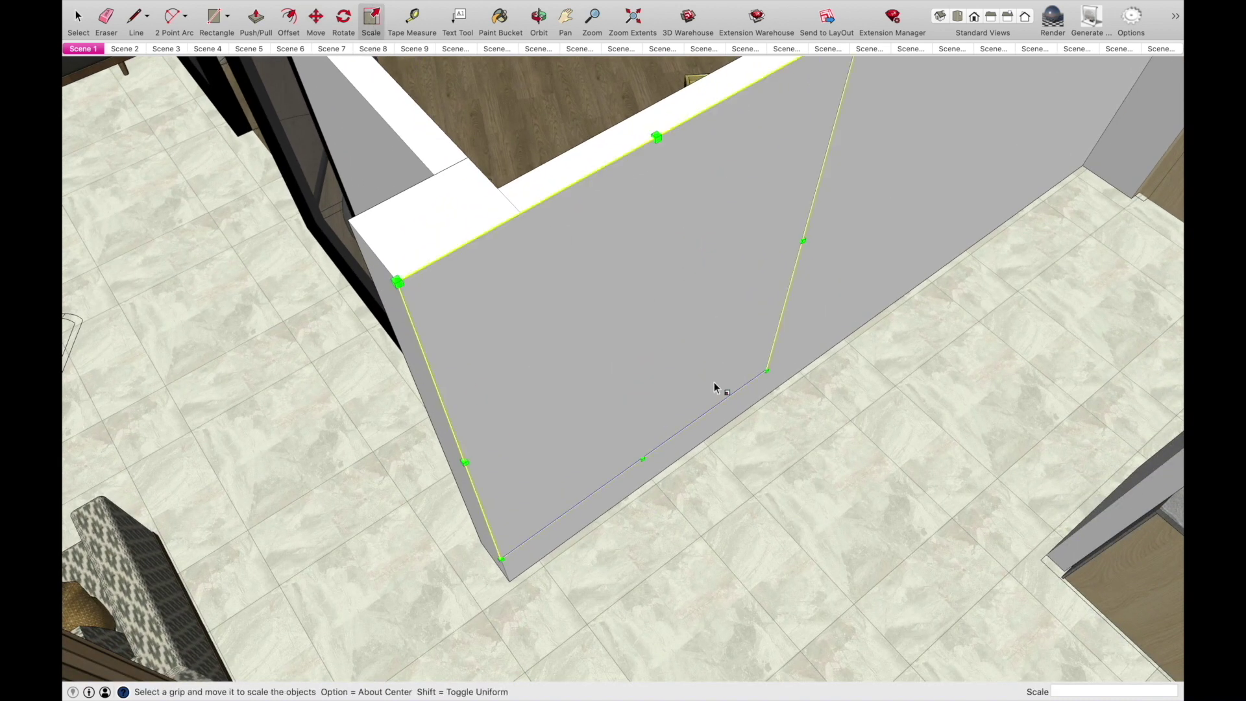
pyautogui.click(767, 370)
pyautogui.click(793, 375)
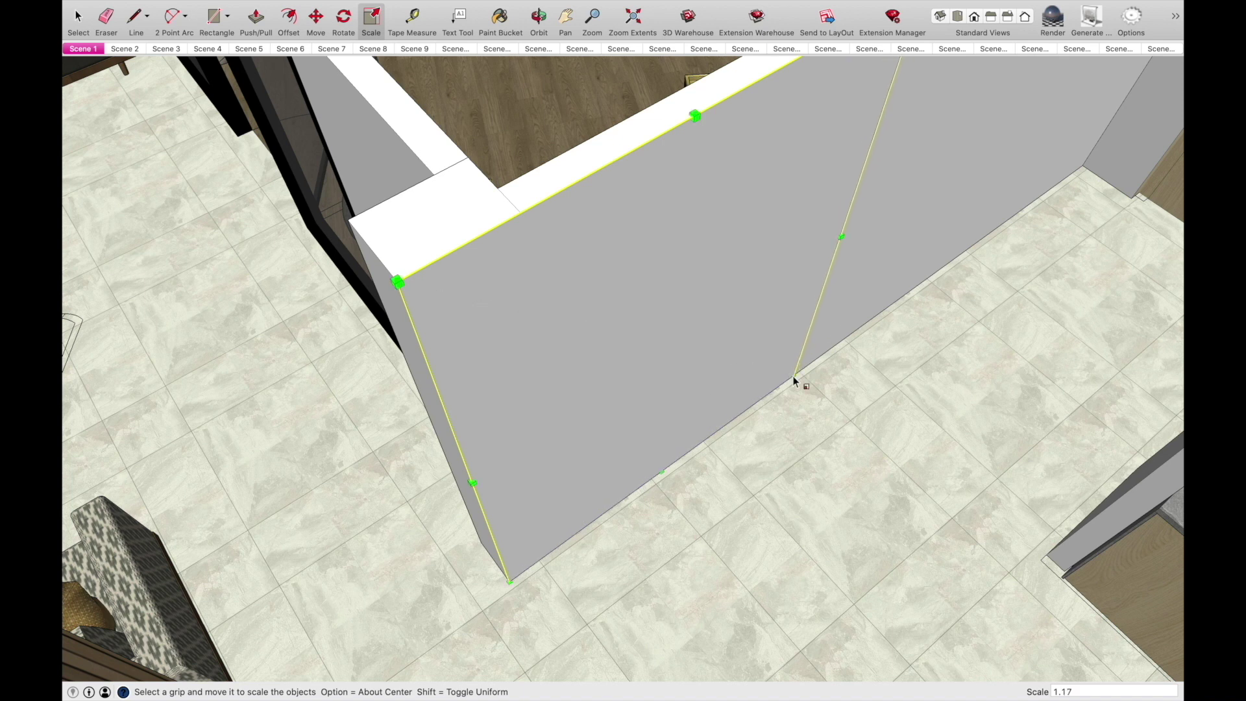
pyautogui.moveTo(892, 406); pyautogui.dragTo(681, 453, button='middle')
pyautogui.moveTo(581, 575); pyautogui.dragTo(541, 512, button='middle')
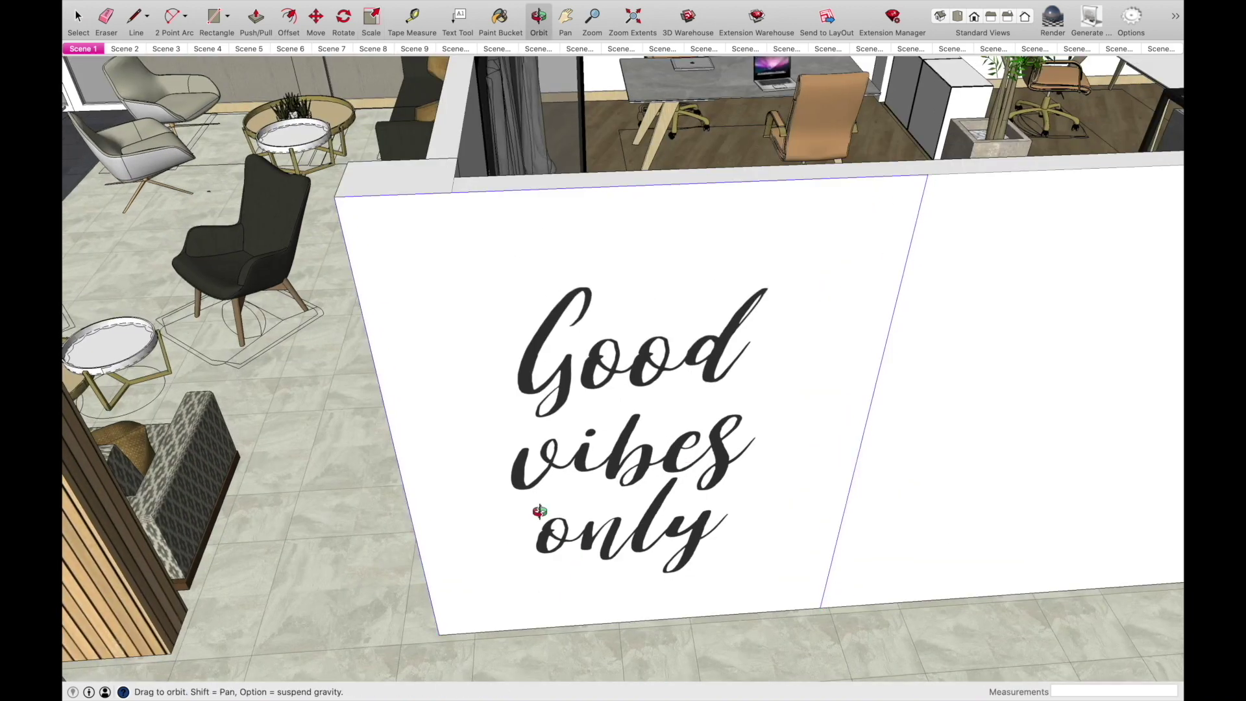
pyautogui.moveTo(456, 492); pyautogui.dragTo(509, 498, button='middle')
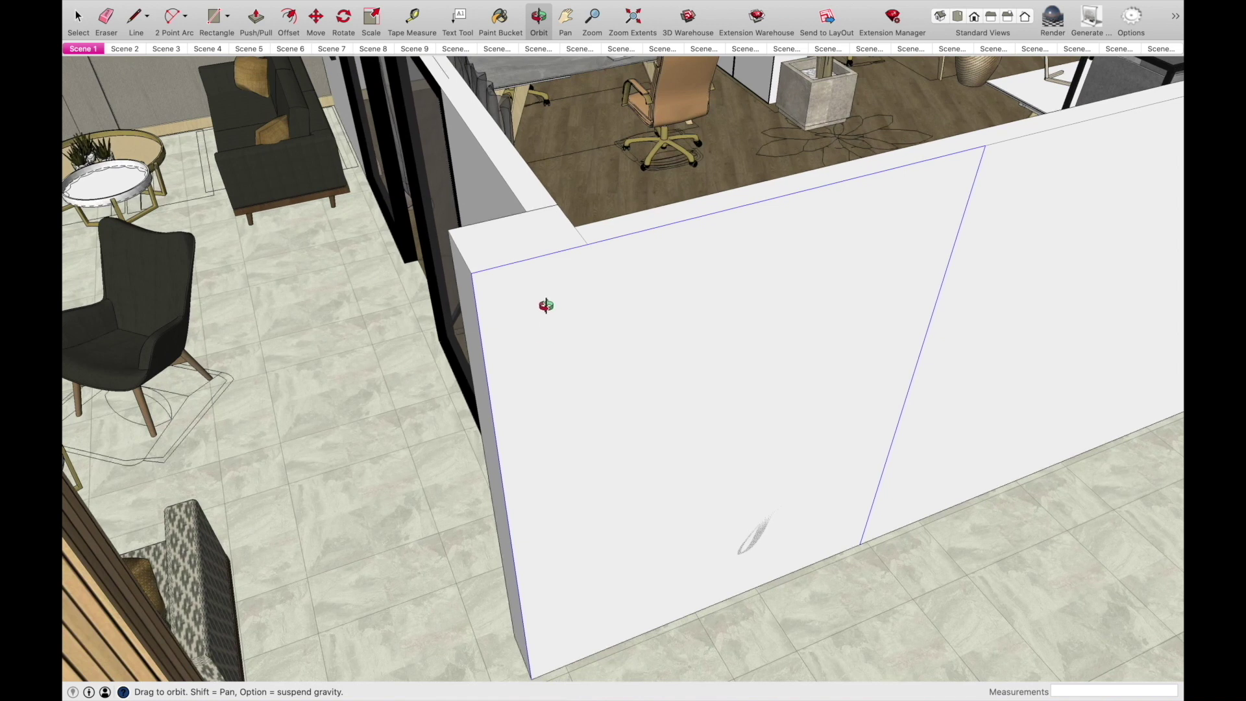
# - Move the image group 2 mm out from the kitchen wall's face
pyautogui.scroll(3, 546, 306)
pyautogui.moveTo(486, 312); pyautogui.dragTo(495, 325)
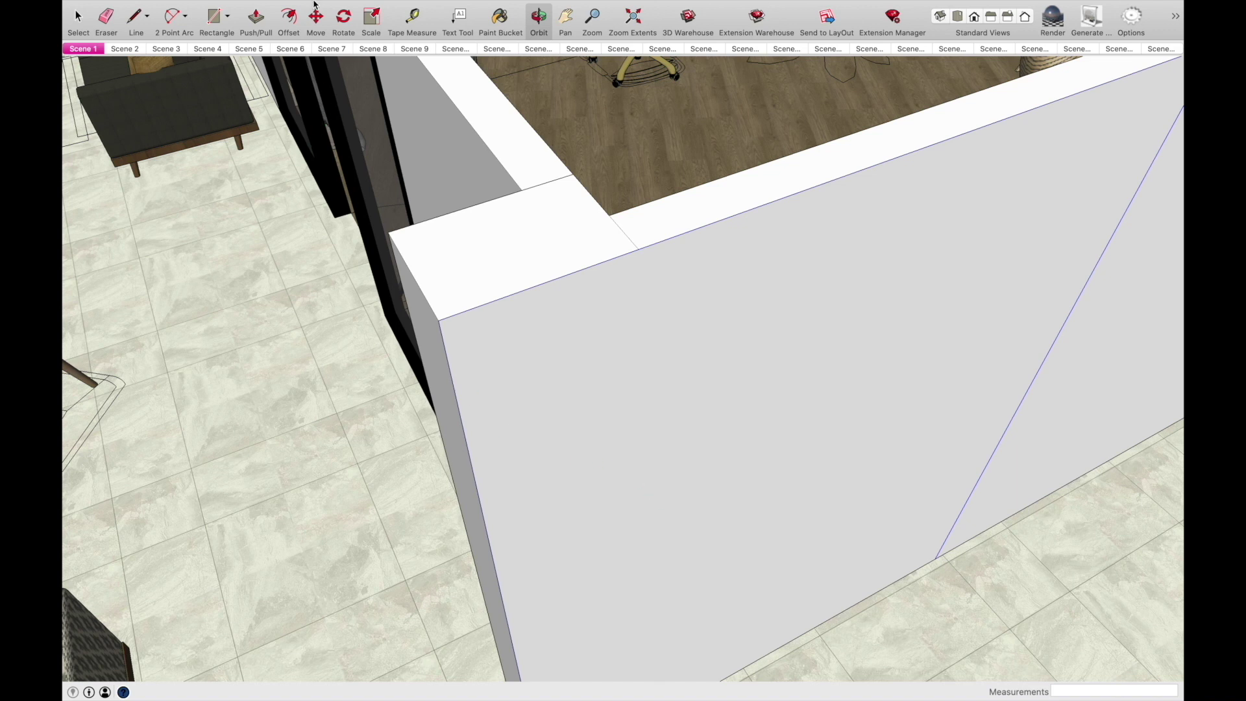
pyautogui.click(316, 20)
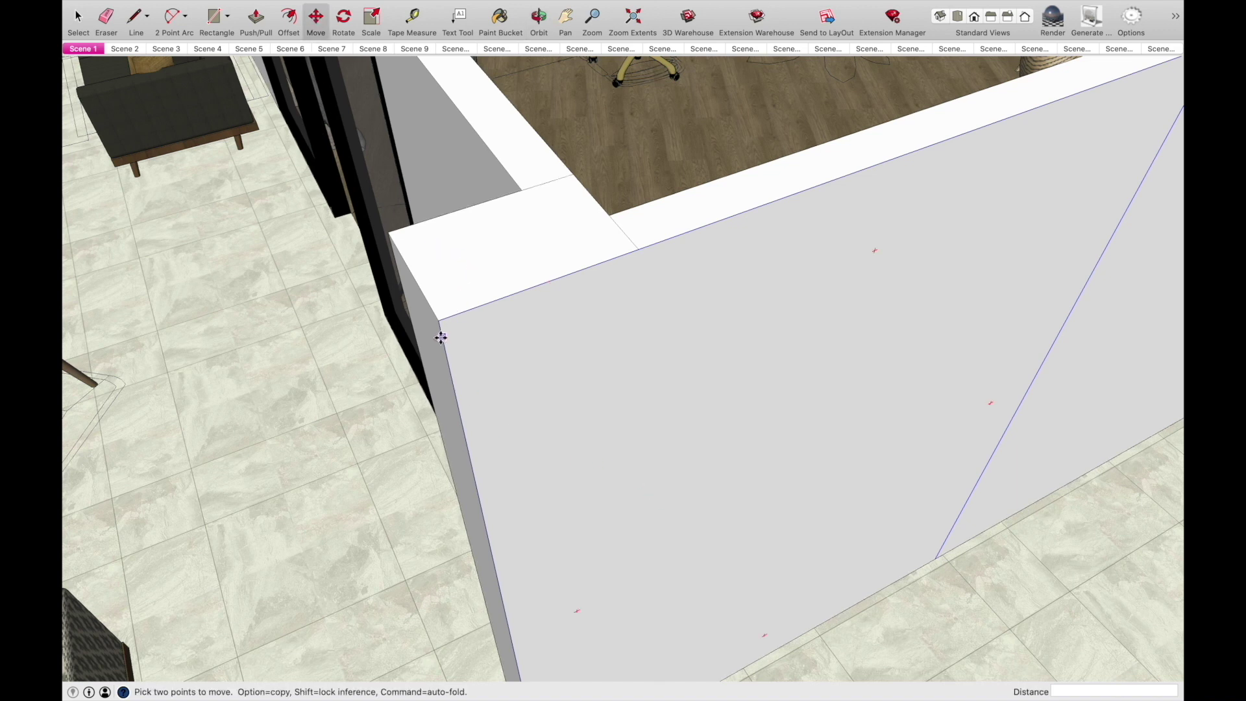
pyautogui.scroll(3, 442, 328)
pyautogui.scroll(5, 442, 325)
pyautogui.press('o')
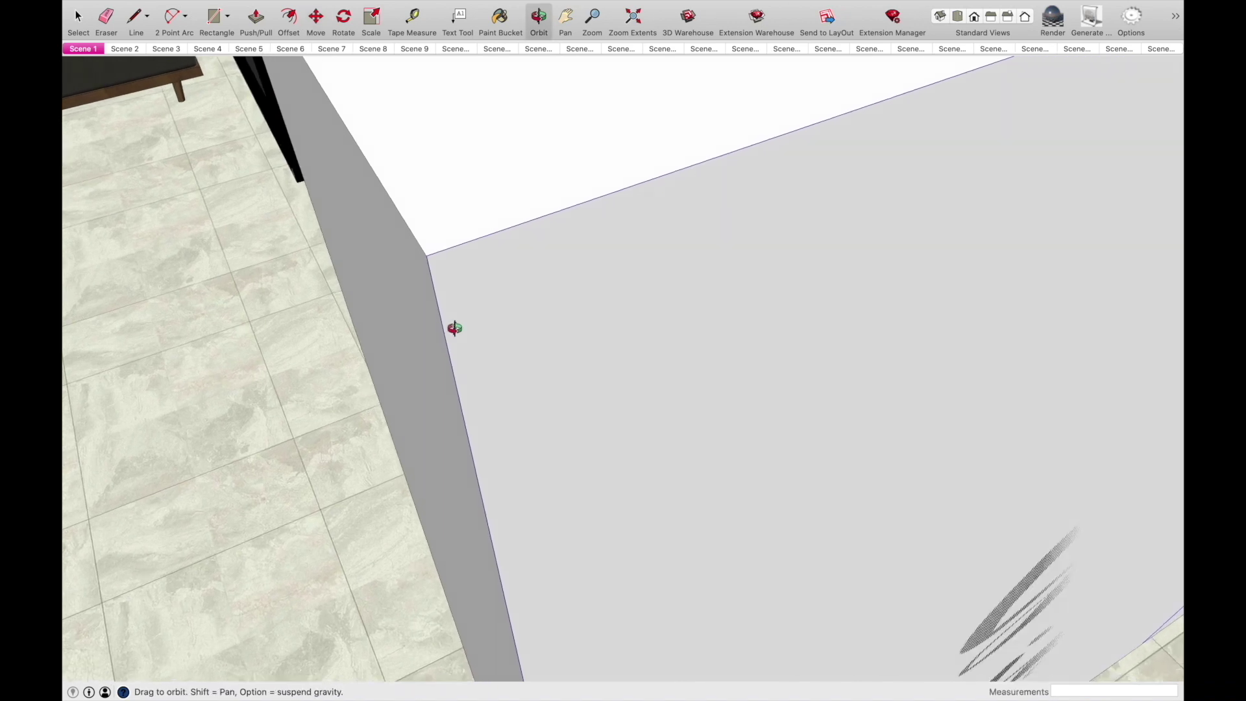
pyautogui.moveTo(453, 328); pyautogui.dragTo(563, 394)
pyautogui.press('m')
pyautogui.scroll(1, 358, 295)
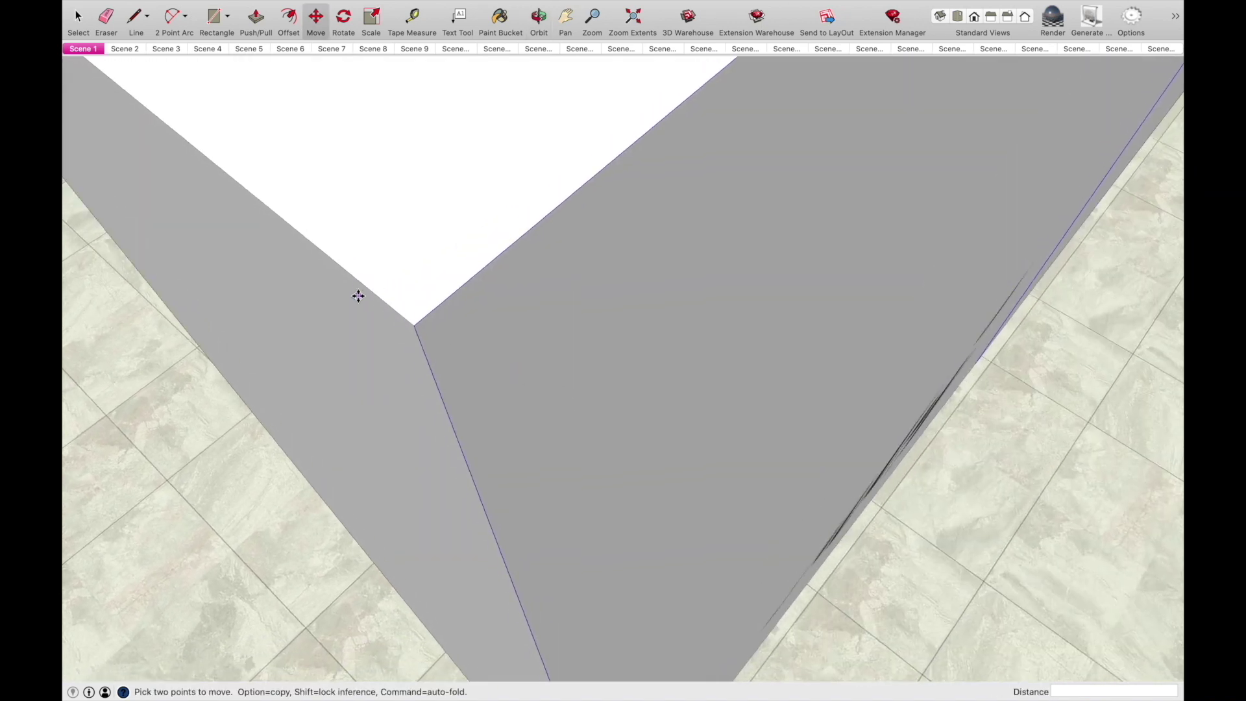
pyautogui.click(361, 284)
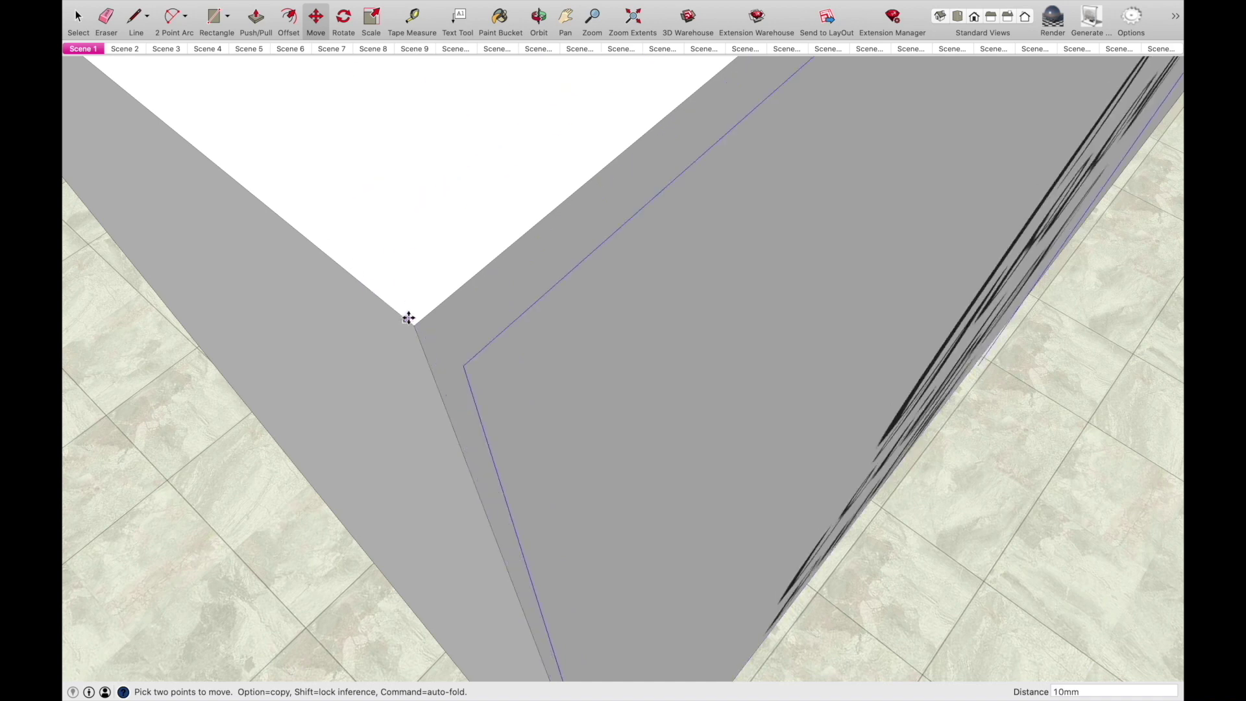
pyautogui.write('2')
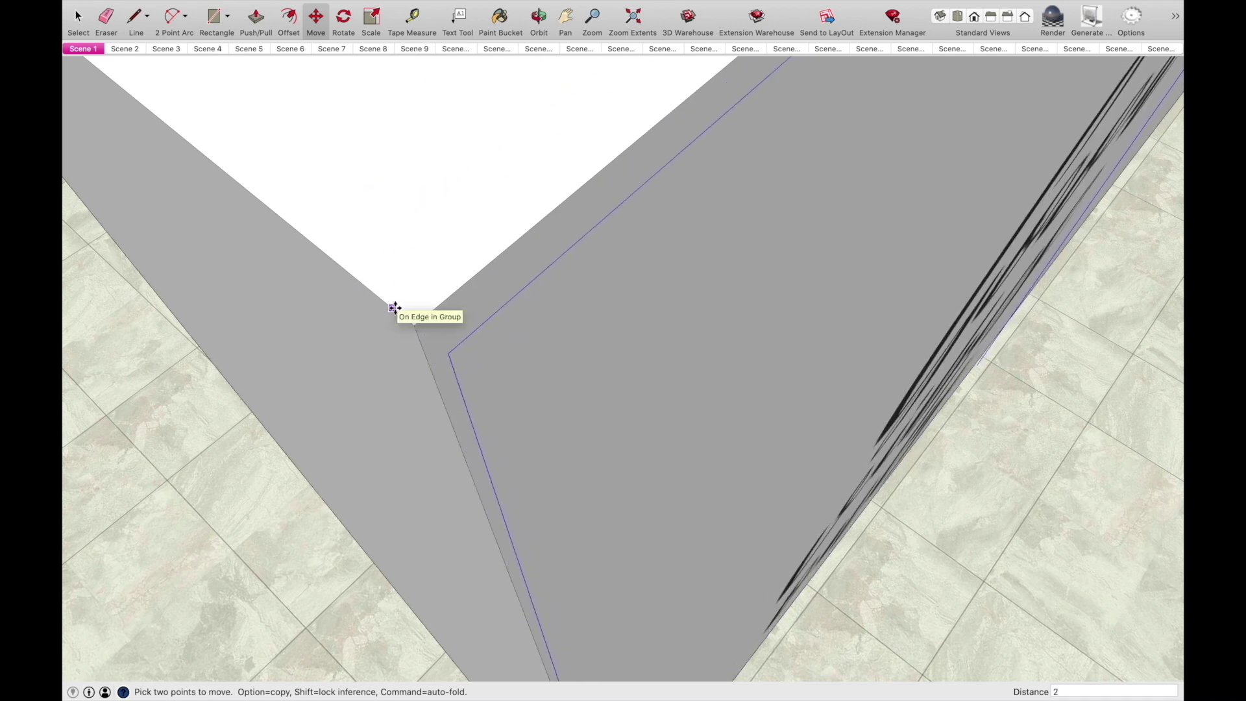
pyautogui.press('Return')
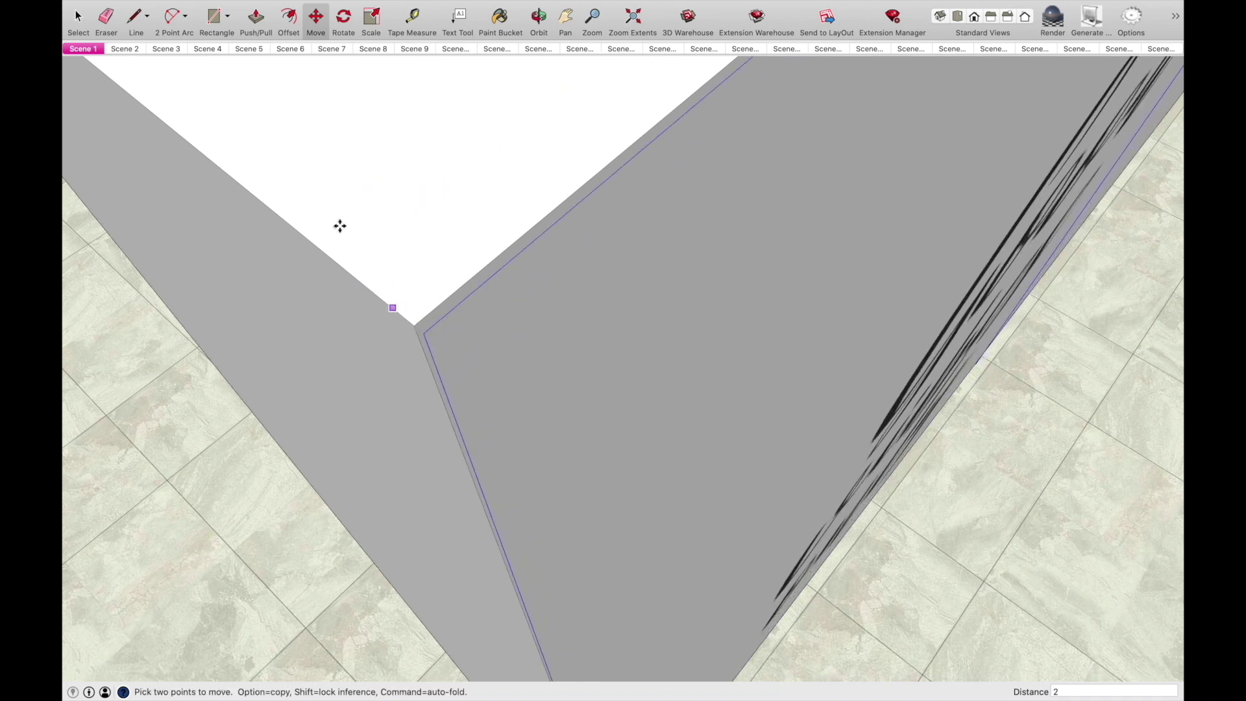
# - Examine the "Good vibes only" image on the kitchen wall from several angles, with the group deselected
pyautogui.moveTo(342, 81); pyautogui.dragTo(529, 269, button='middle')
pyautogui.scroll(-4, 534, 281)
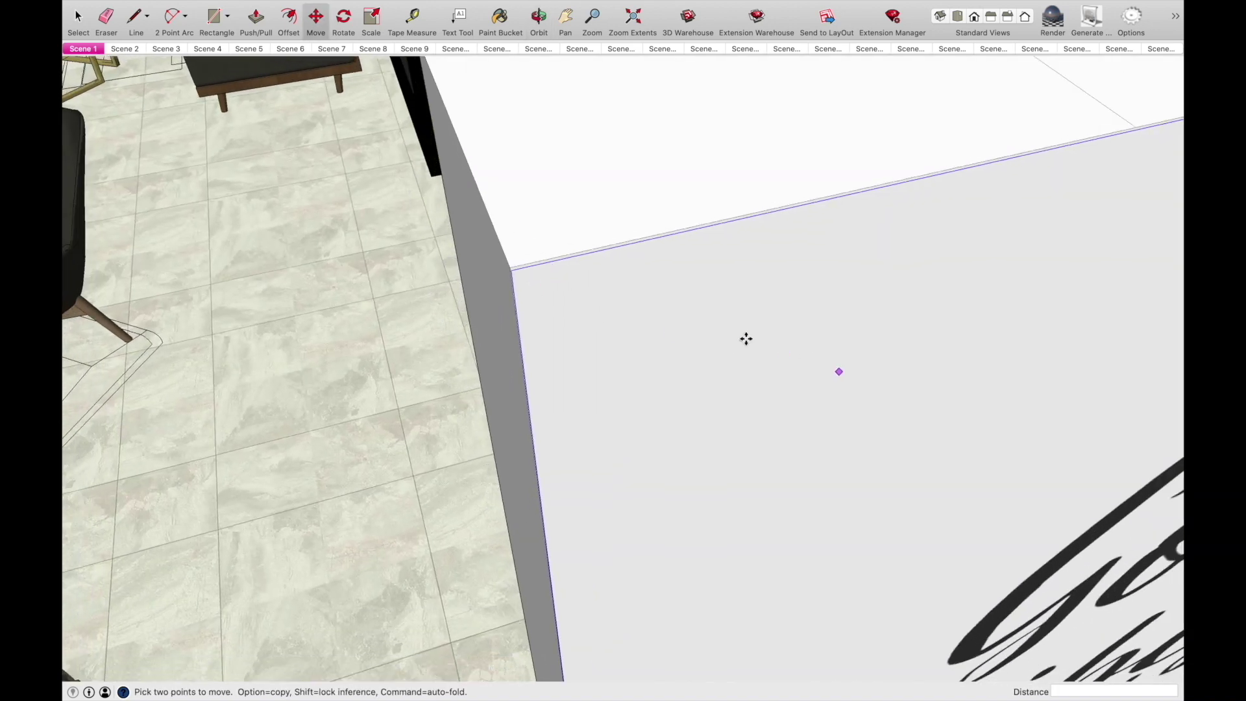
pyautogui.moveTo(746, 340); pyautogui.dragTo(261, 256, button='middle')
pyautogui.scroll(-2, 566, 361)
pyautogui.scroll(-8, 567, 361)
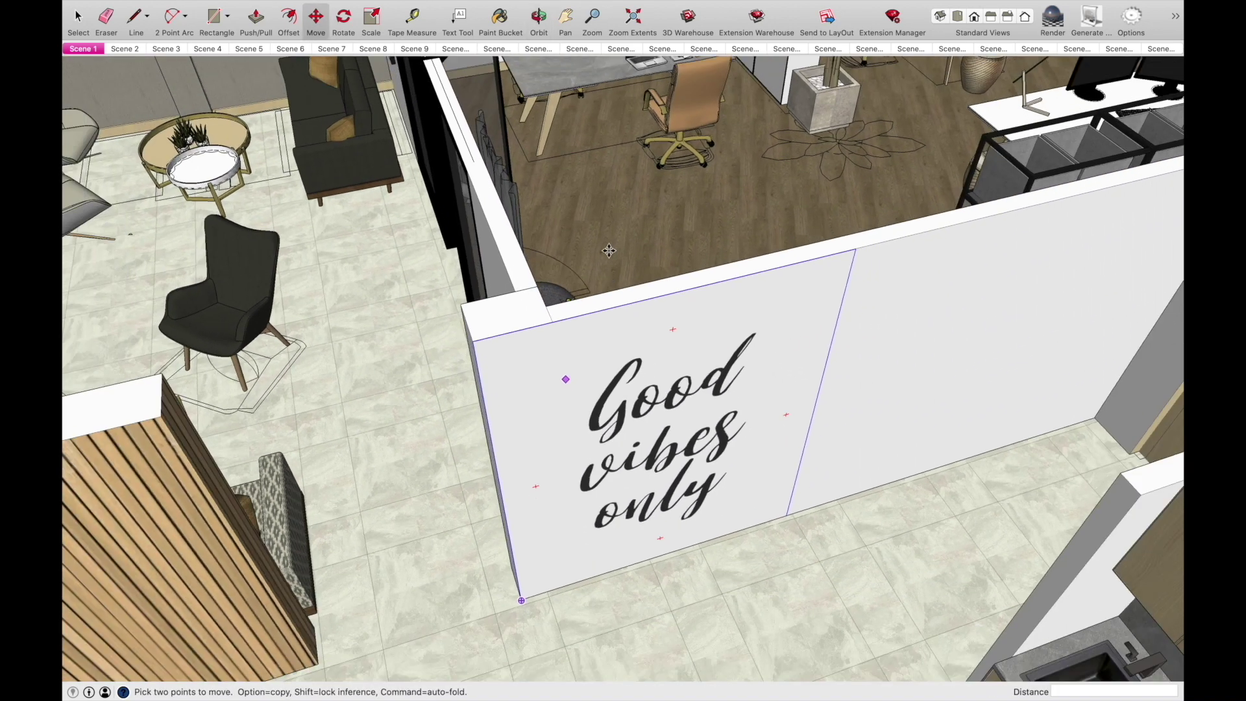
pyautogui.moveTo(644, 414); pyautogui.dragTo(621, 267, button='middle')
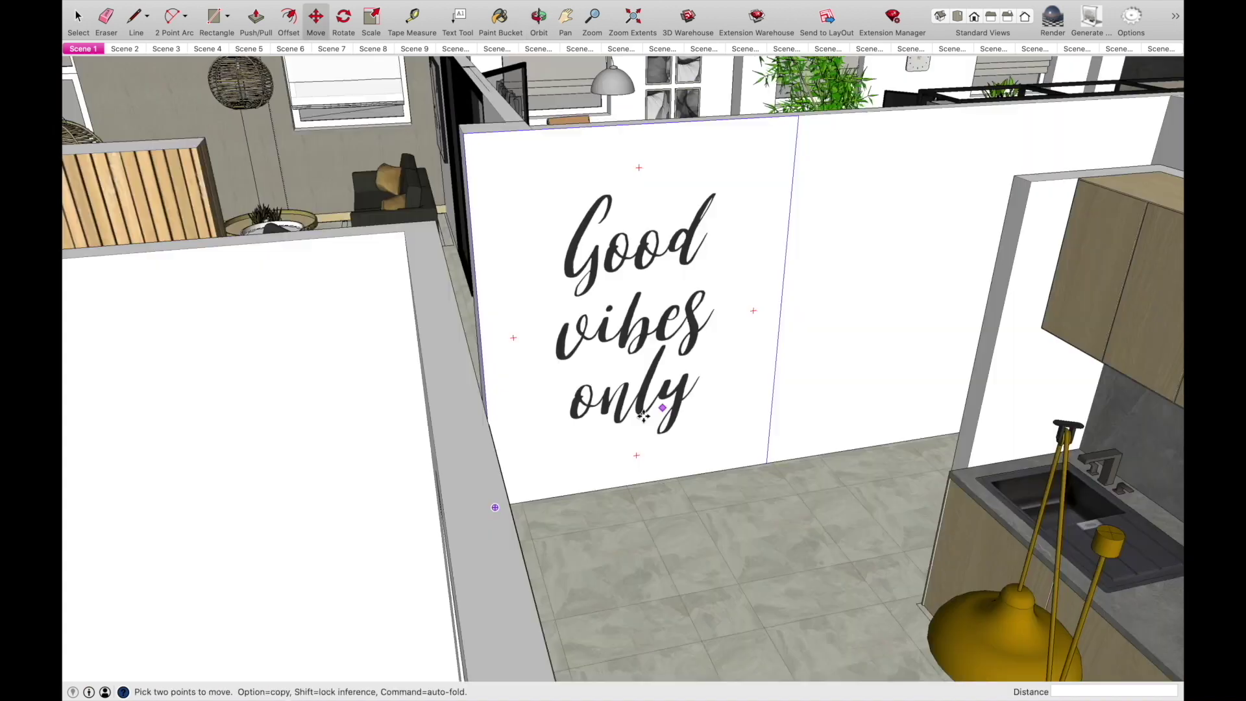
pyautogui.moveTo(675, 447); pyautogui.dragTo(623, 532, button='middle')
pyautogui.click(83, 20)
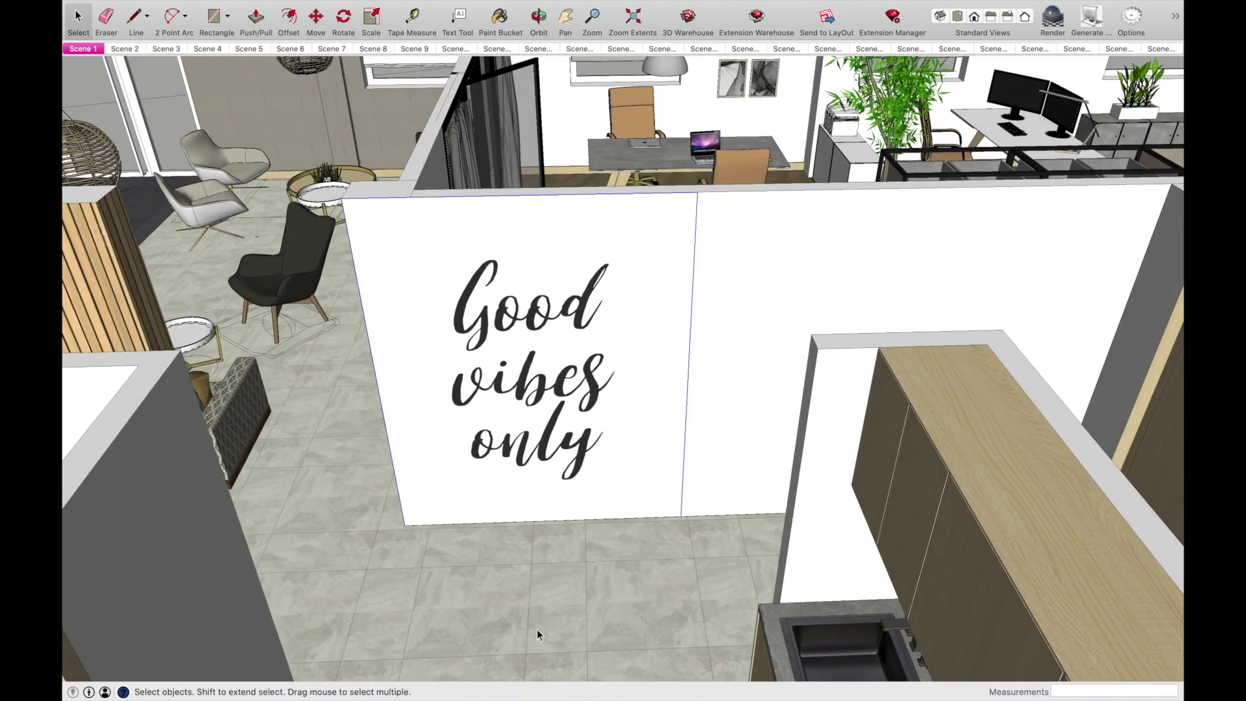
pyautogui.scroll(2, 619, 424)
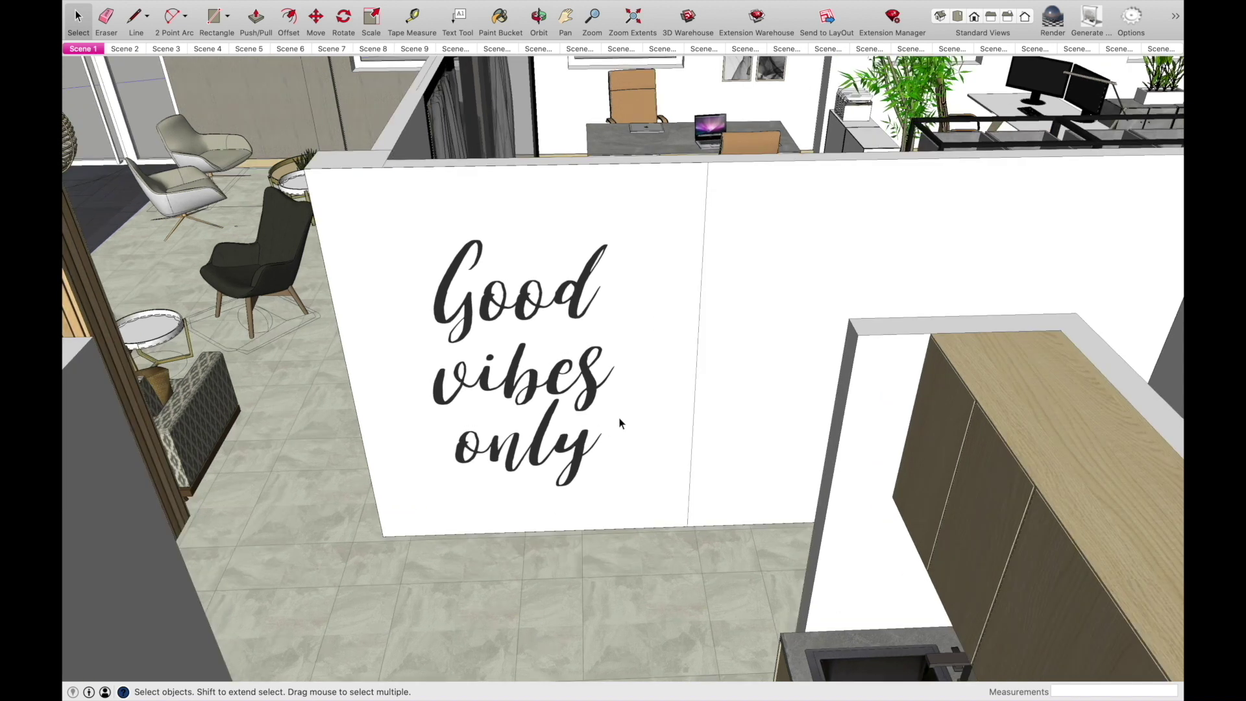
pyautogui.scroll(2, 620, 423)
# - Open the "Good vibes only" image group and move its free vertical edge about 443 mm outward along the kitchen wall
pyautogui.click(721, 414)
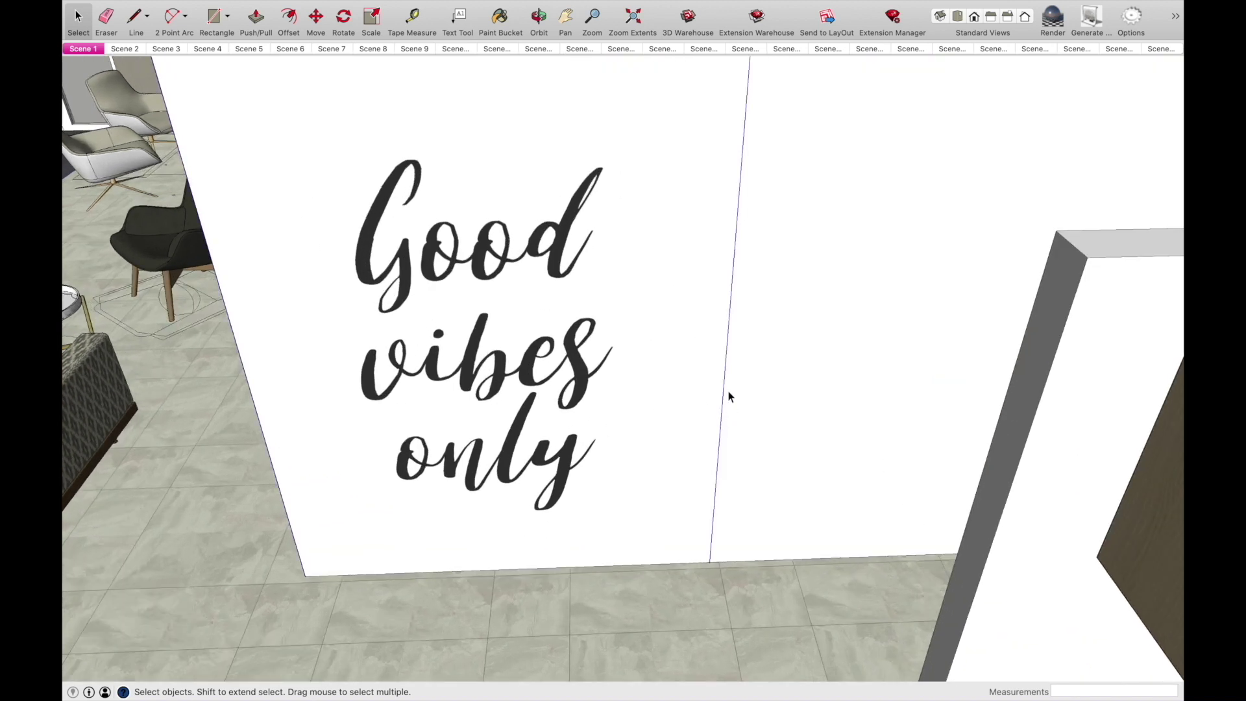
pyautogui.scroll(-5, 733, 416)
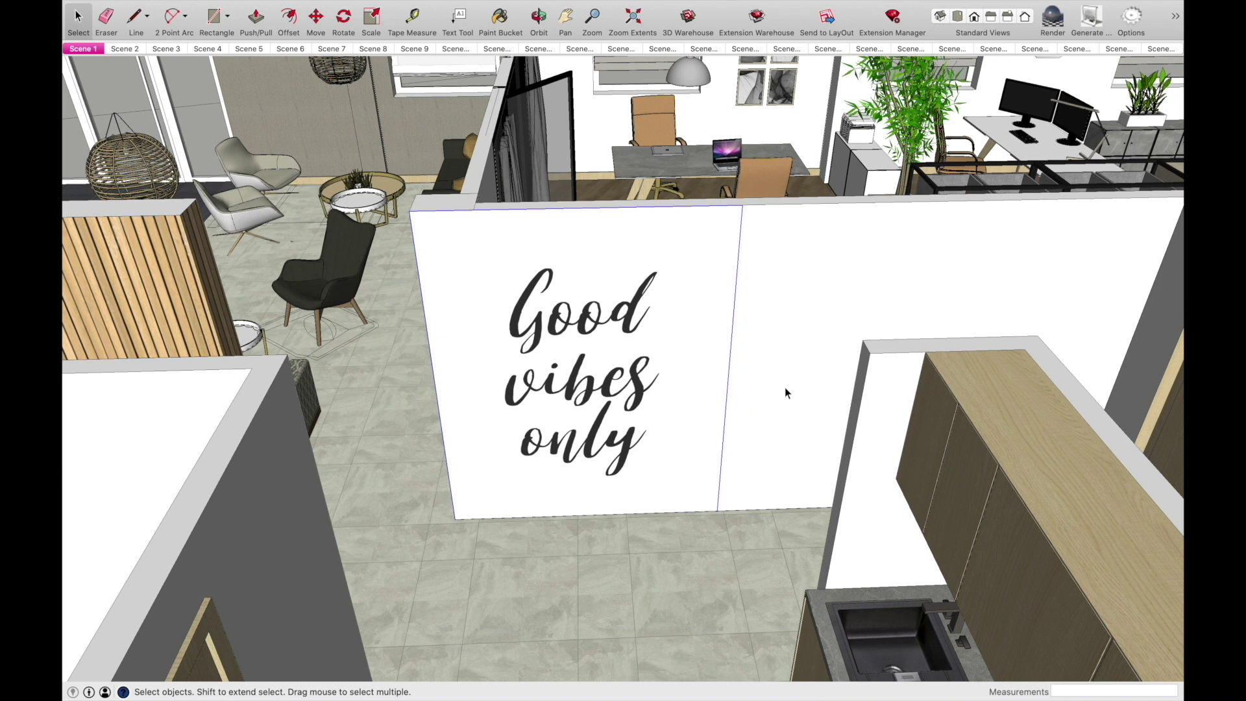
pyautogui.moveTo(774, 369)
pyautogui.keyDown('shift'); pyautogui.mouseDown(button='middle')
pyautogui.moveTo(629, 417)
pyautogui.moveTo(567, 387)
pyautogui.mouseUp(button='middle'); pyautogui.keyUp('shift')
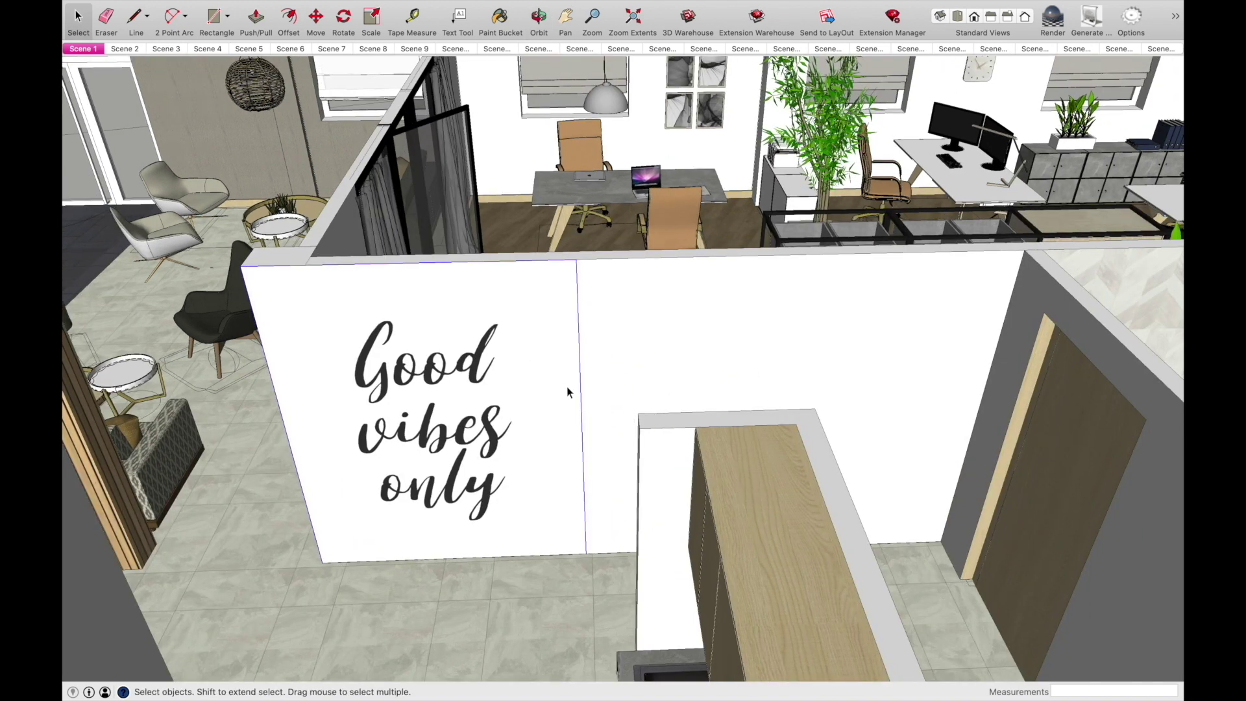
pyautogui.doubleClick(527, 377)
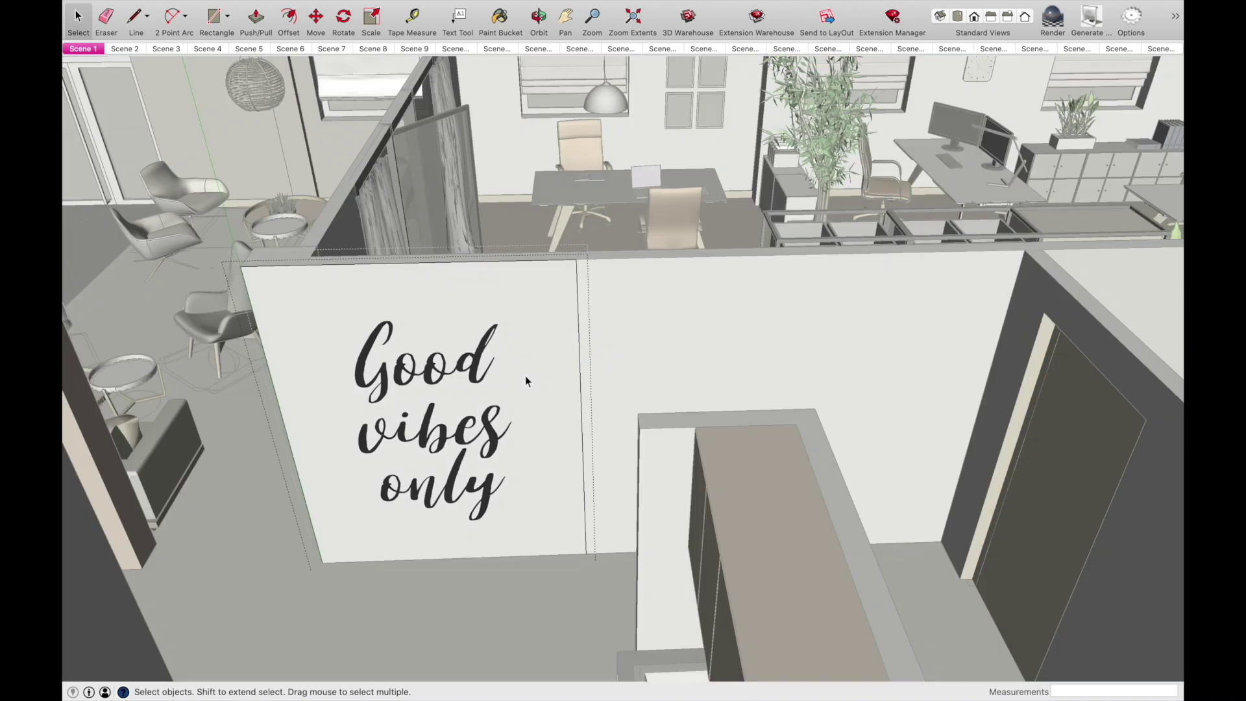
pyautogui.click(581, 362)
pyautogui.press('m')
pyautogui.click(579, 348)
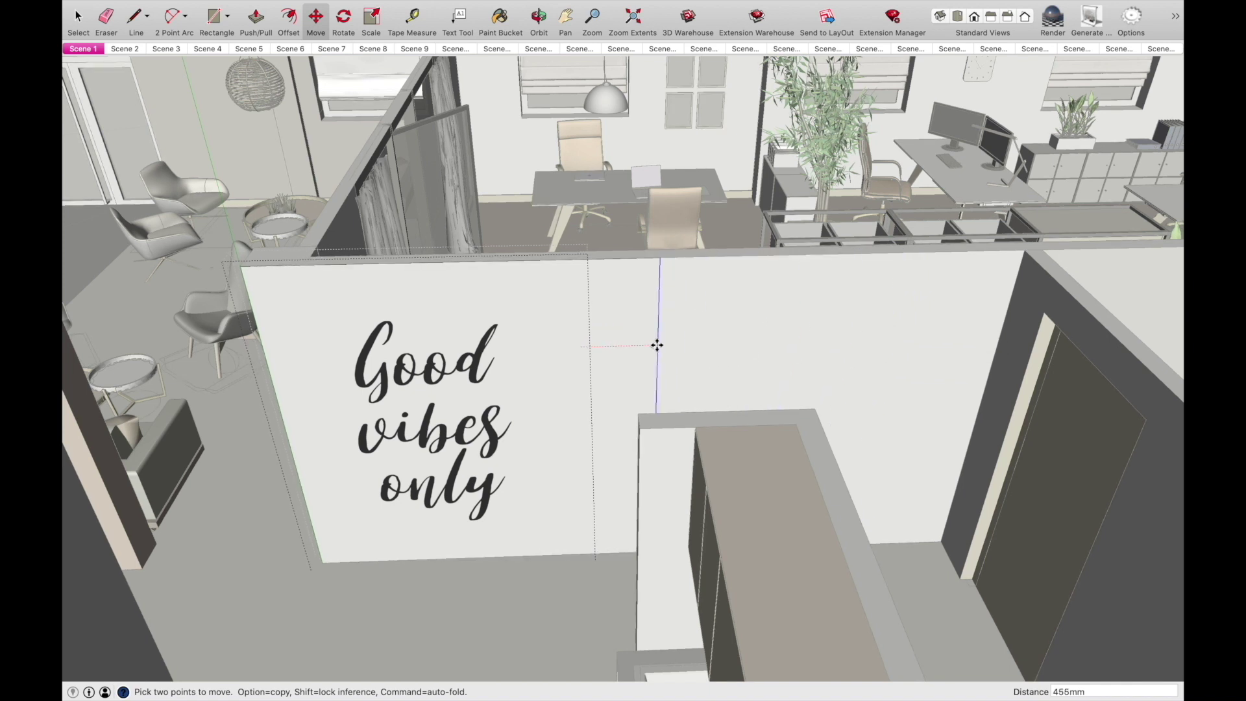
pyautogui.scroll(3, 506, 493)
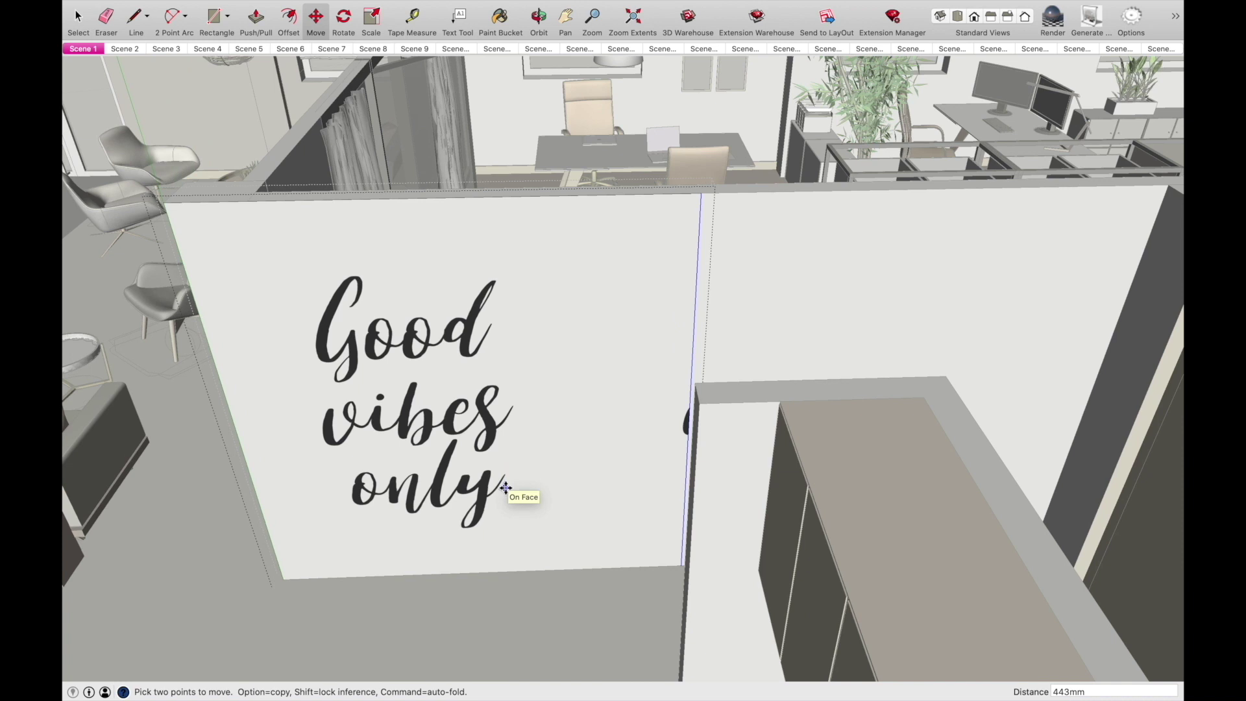
# - Move the image's vertical edge back by about 70 mm to crop off the repeated lettering, and close the group
pyautogui.press('o')
pyautogui.moveTo(584, 523); pyautogui.dragTo(558, 523)
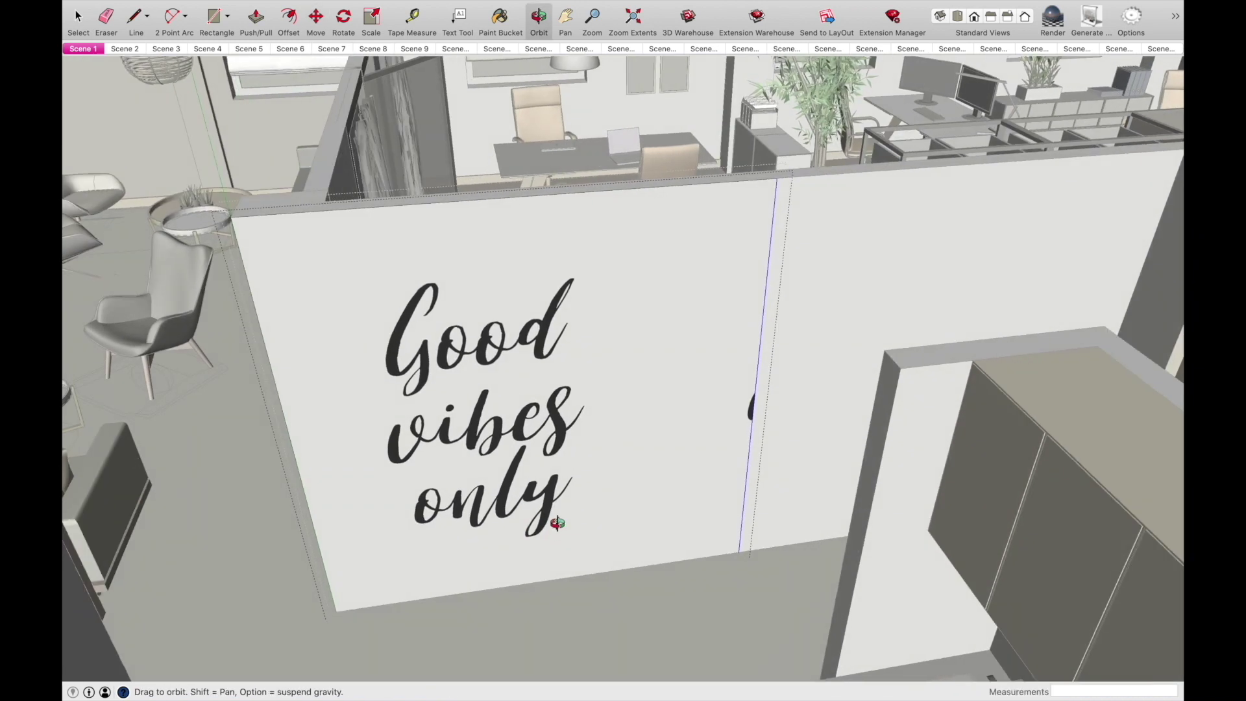
pyautogui.moveTo(558, 524); pyautogui.dragTo(558, 525, button='middle')
pyautogui.click(762, 326)
pyautogui.click(749, 331)
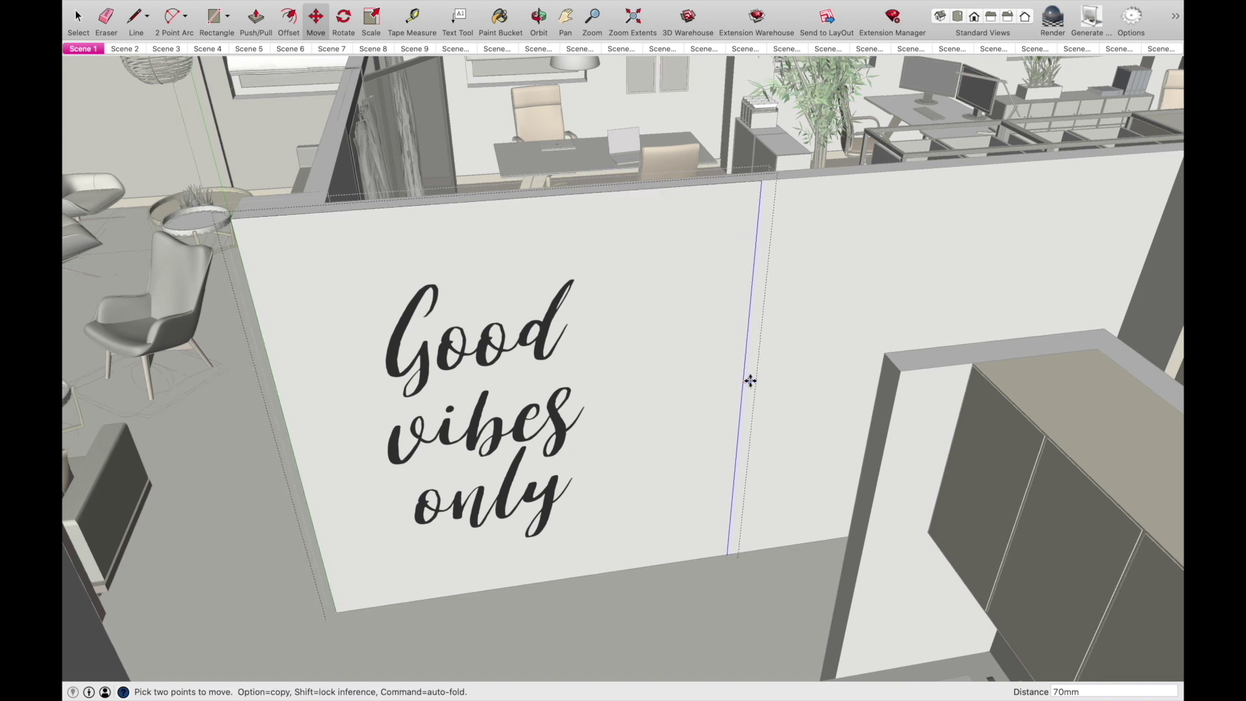
pyautogui.moveTo(712, 377); pyautogui.dragTo(673, 401, button='middle')
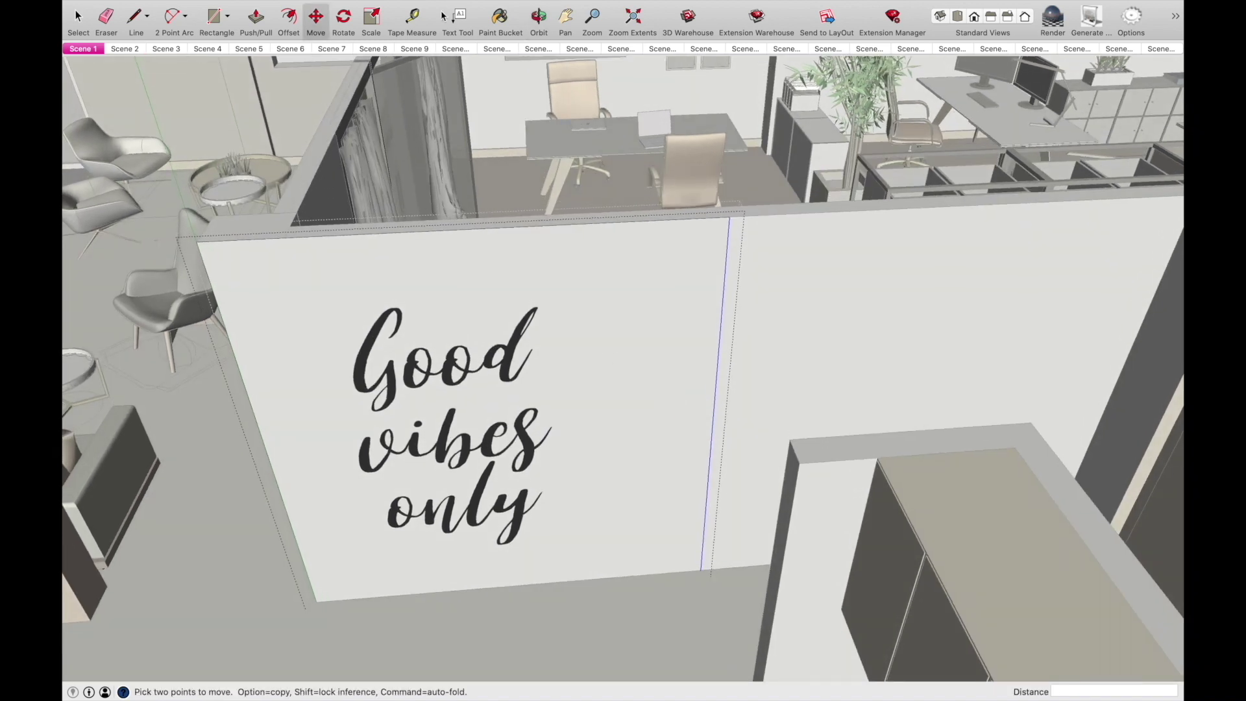
pyautogui.click(566, 19)
pyautogui.scroll(-4, 803, 338)
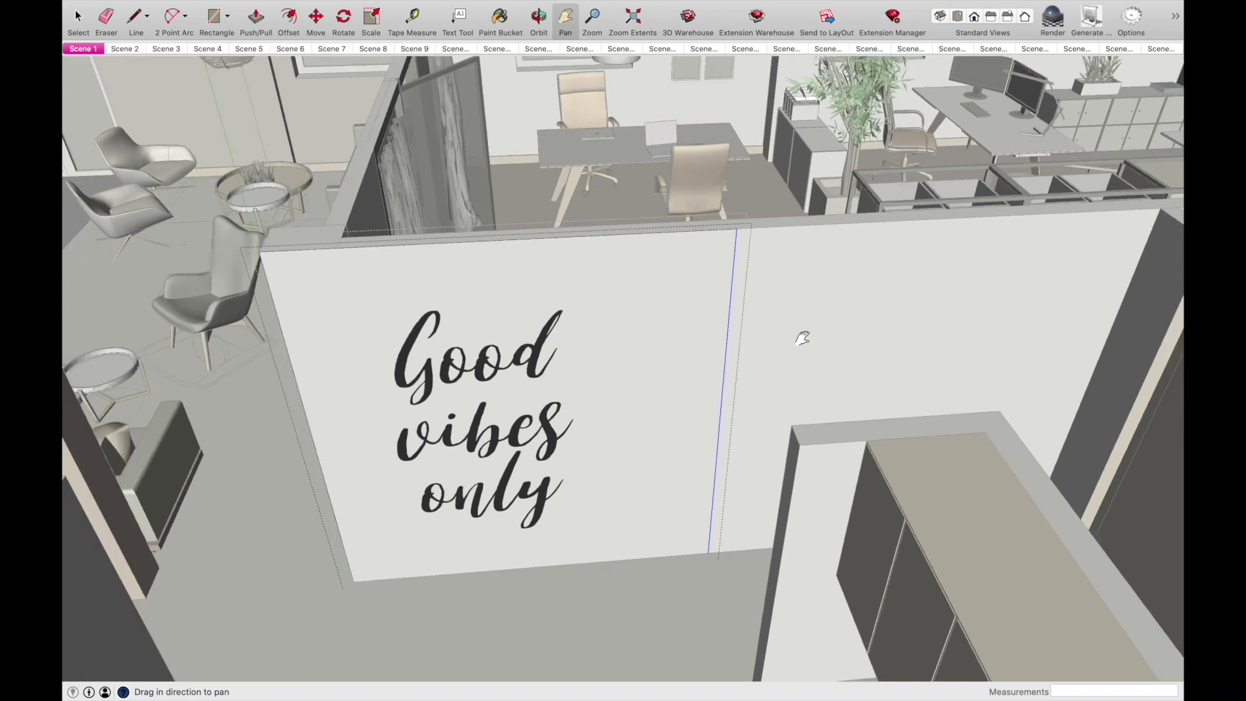
pyautogui.moveTo(766, 309); pyautogui.dragTo(627, 257)
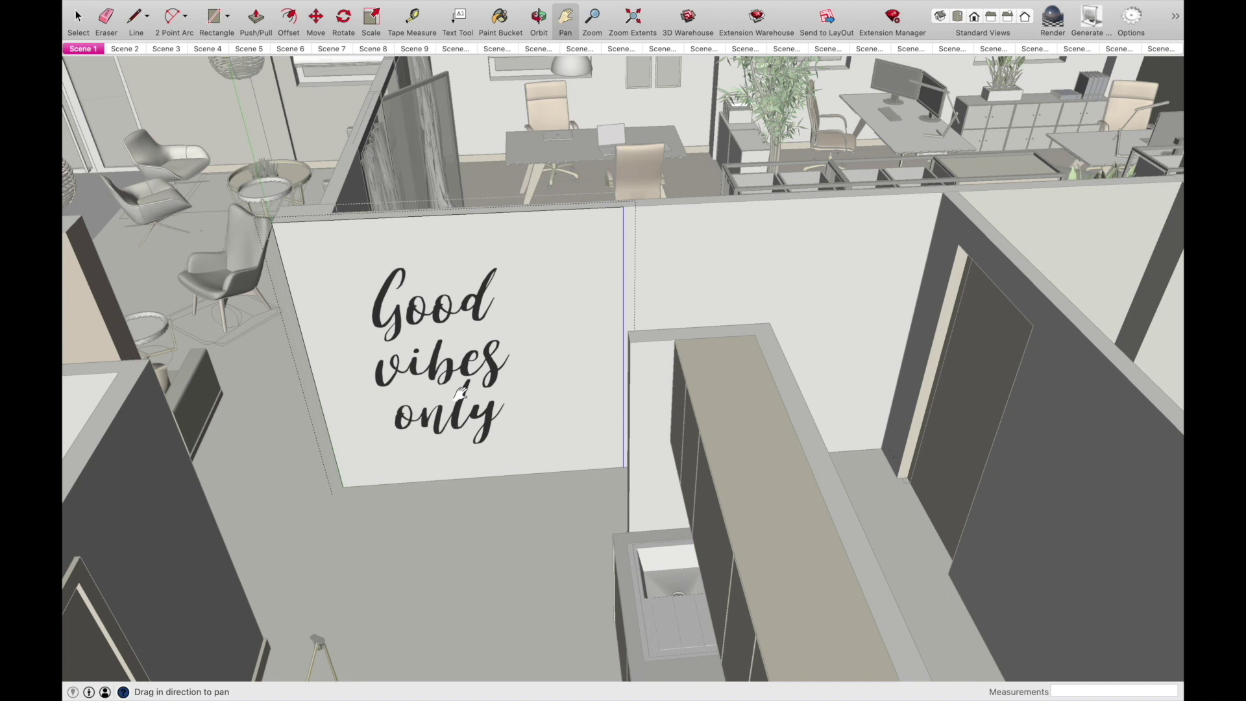
pyautogui.moveTo(425, 400); pyautogui.dragTo(524, 409, button='middle')
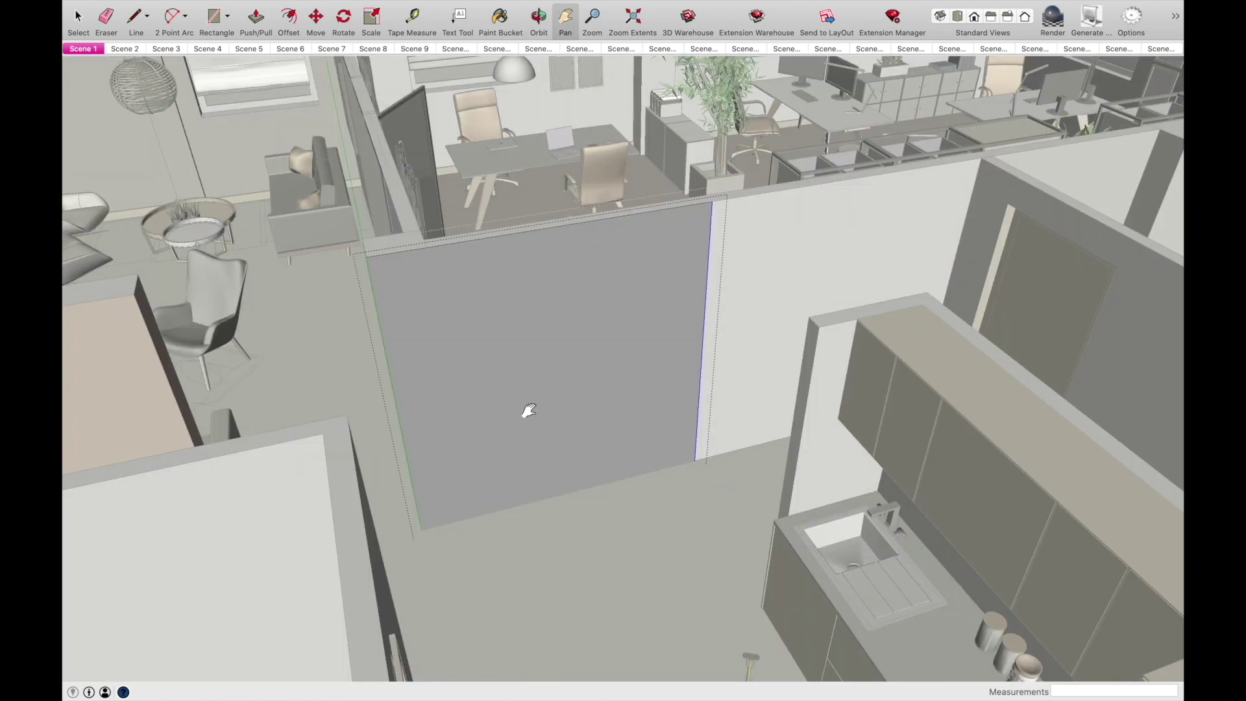
pyautogui.click(78, 19)
pyautogui.click(344, 305)
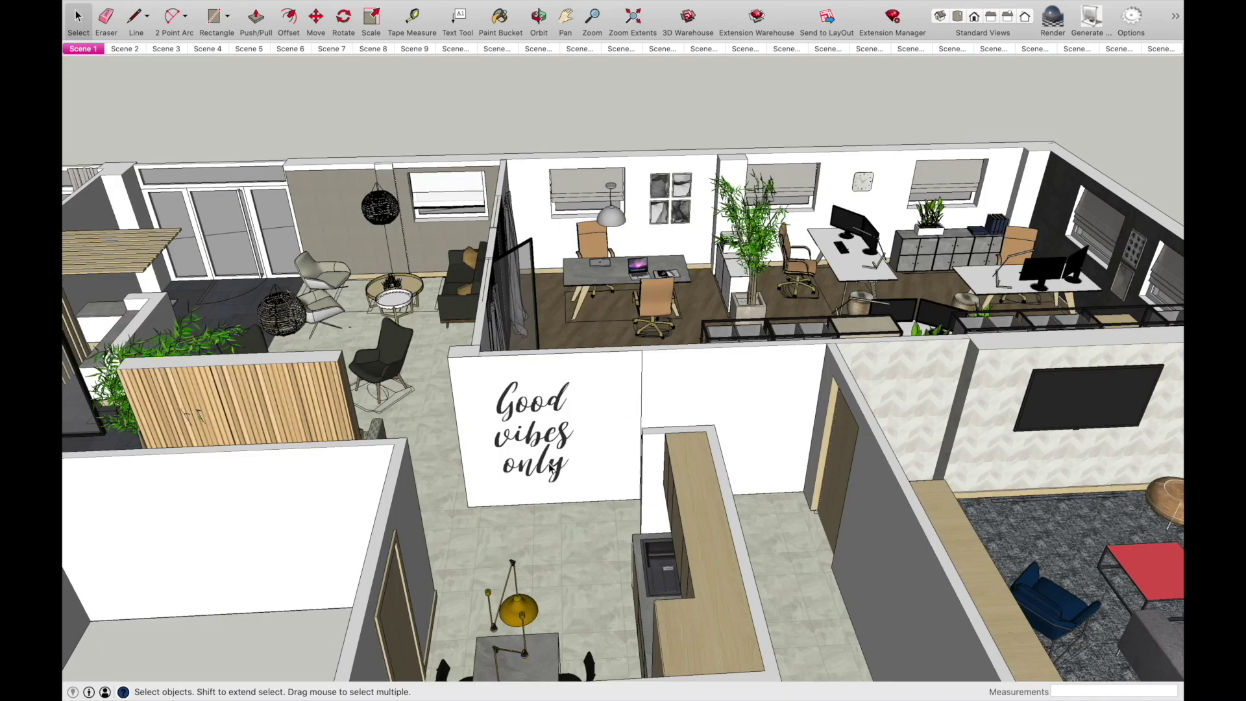
# - Examine the blank reception wall beside the timber slats and desk from several angles
pyautogui.moveTo(612, 475); pyautogui.dragTo(584, 597, button='middle')
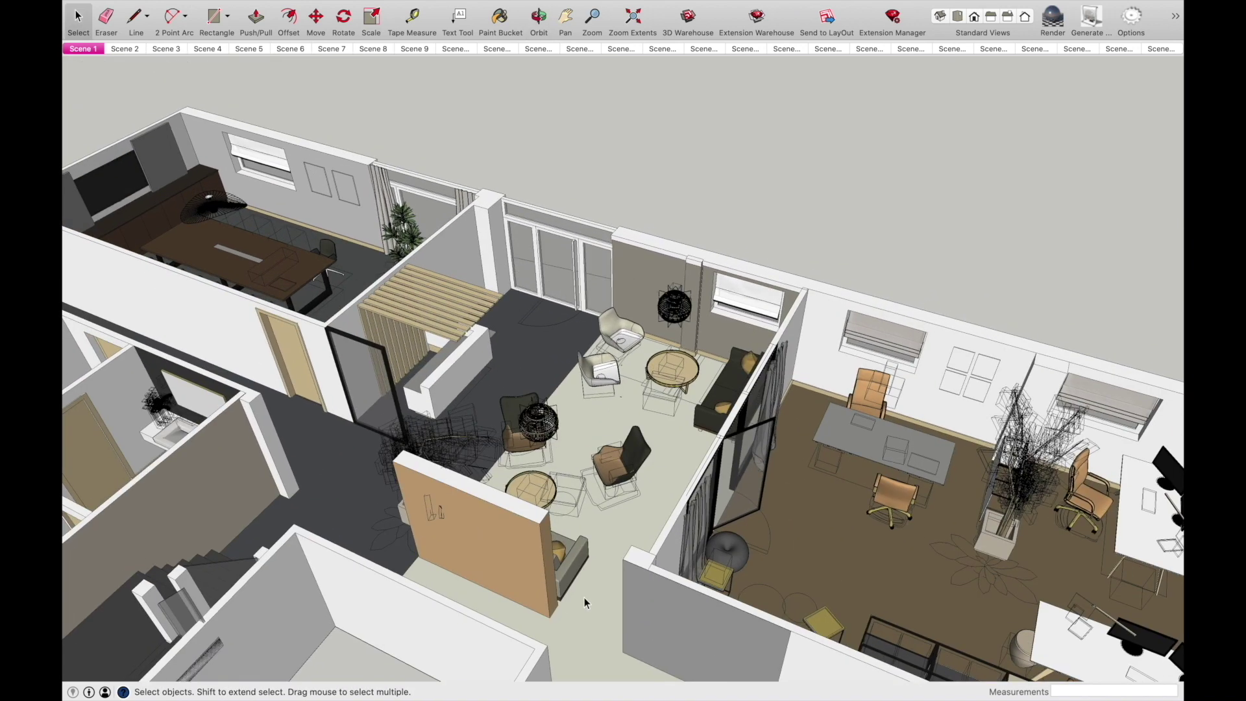
pyautogui.scroll(3, 456, 243)
pyautogui.scroll(3, 456, 243)
pyautogui.moveTo(484, 274); pyautogui.dragTo(549, 444, button='middle')
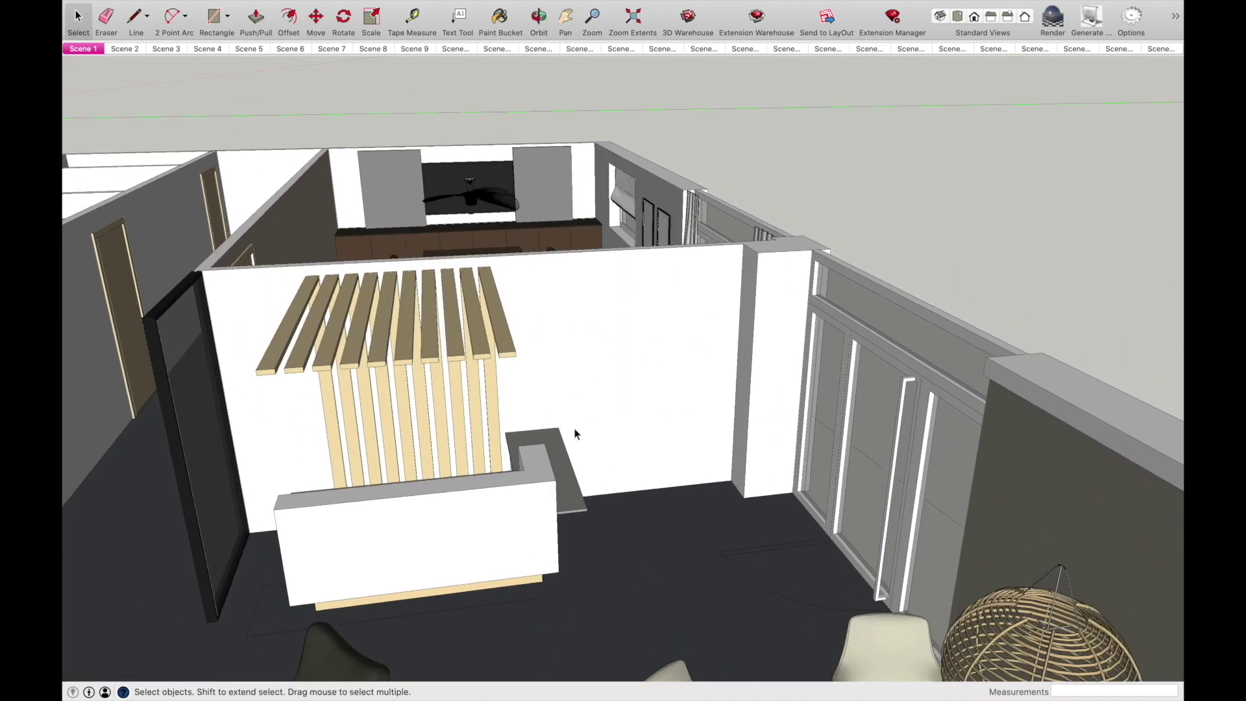
pyautogui.moveTo(567, 395); pyautogui.dragTo(789, 351, button='middle')
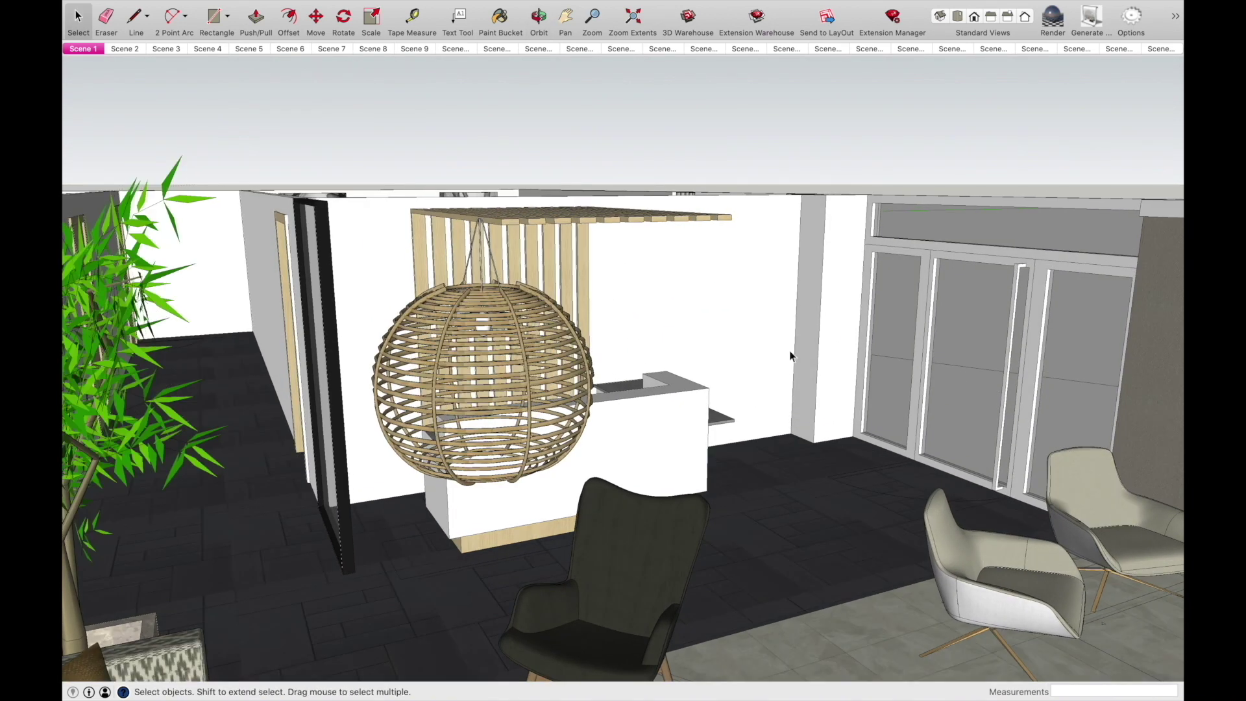
pyautogui.moveTo(602, 463); pyautogui.dragTo(731, 495, button='middle')
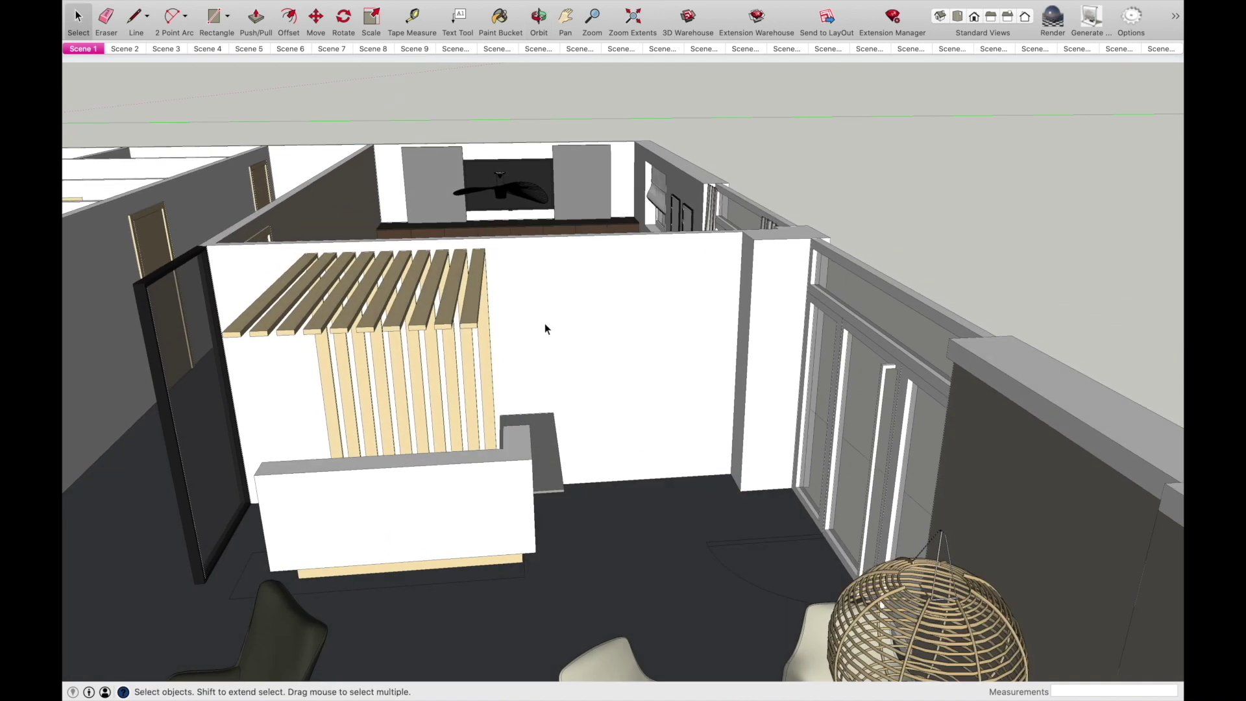
pyautogui.moveTo(606, 389); pyautogui.dragTo(671, 395, button='middle')
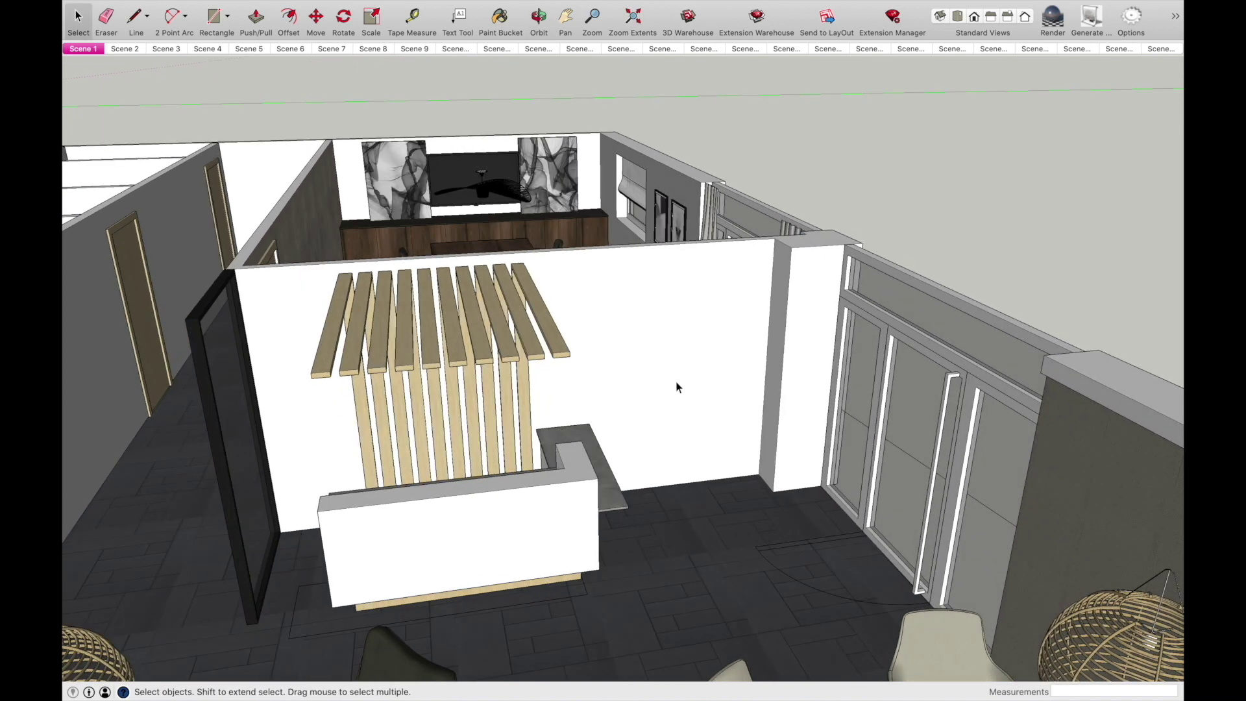
# - Create a new blank model and start a 3D text reading "GOOGLE"
pyautogui.press('super+n')
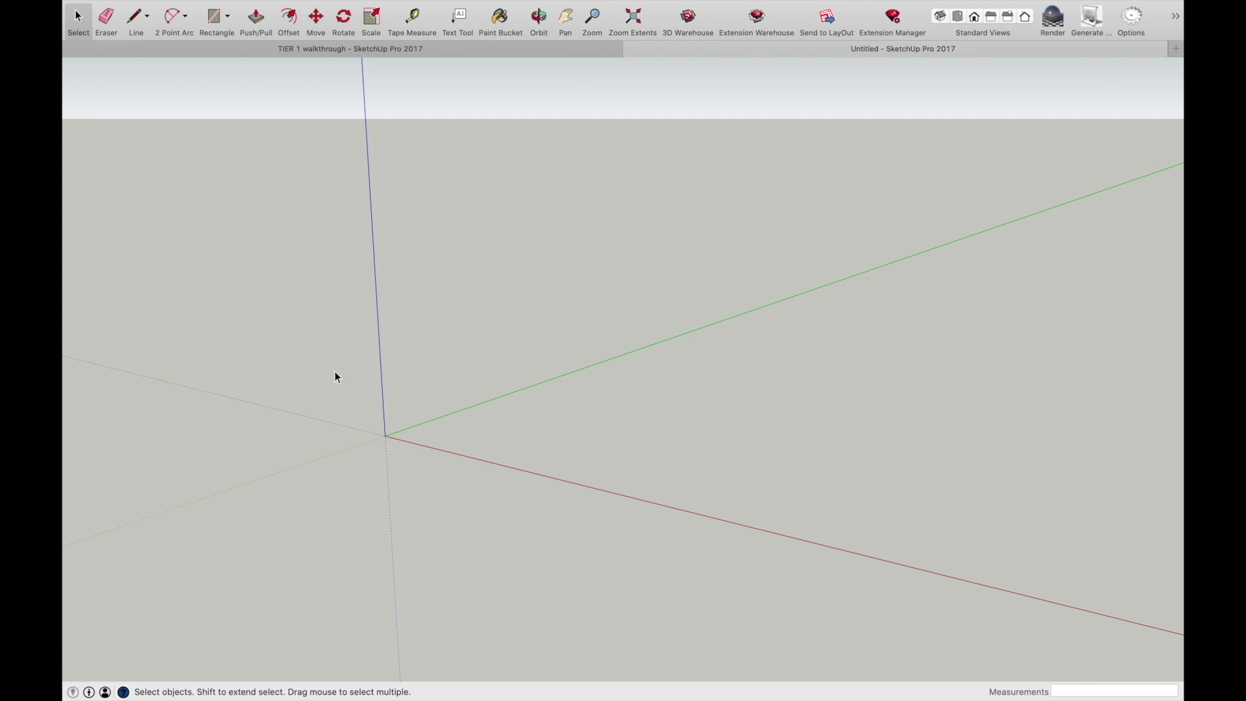
pyautogui.moveTo(313, 4)
pyautogui.moveTo(389, 5)
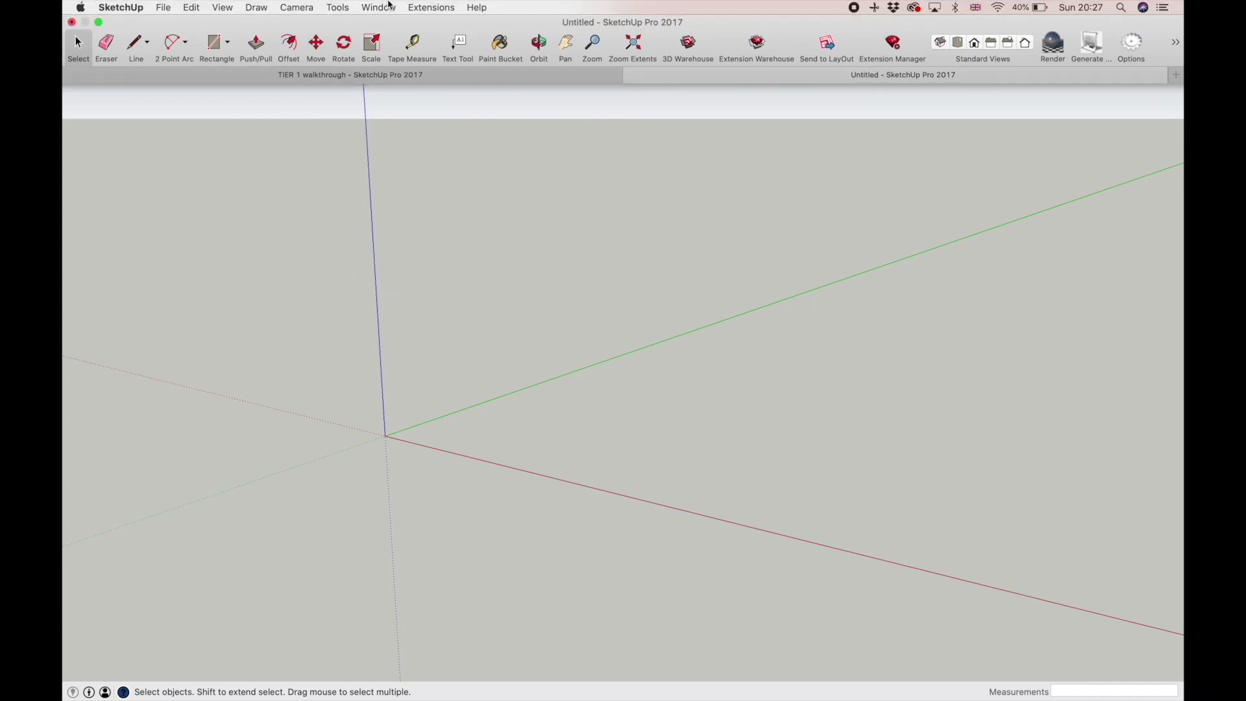
pyautogui.click(338, 8)
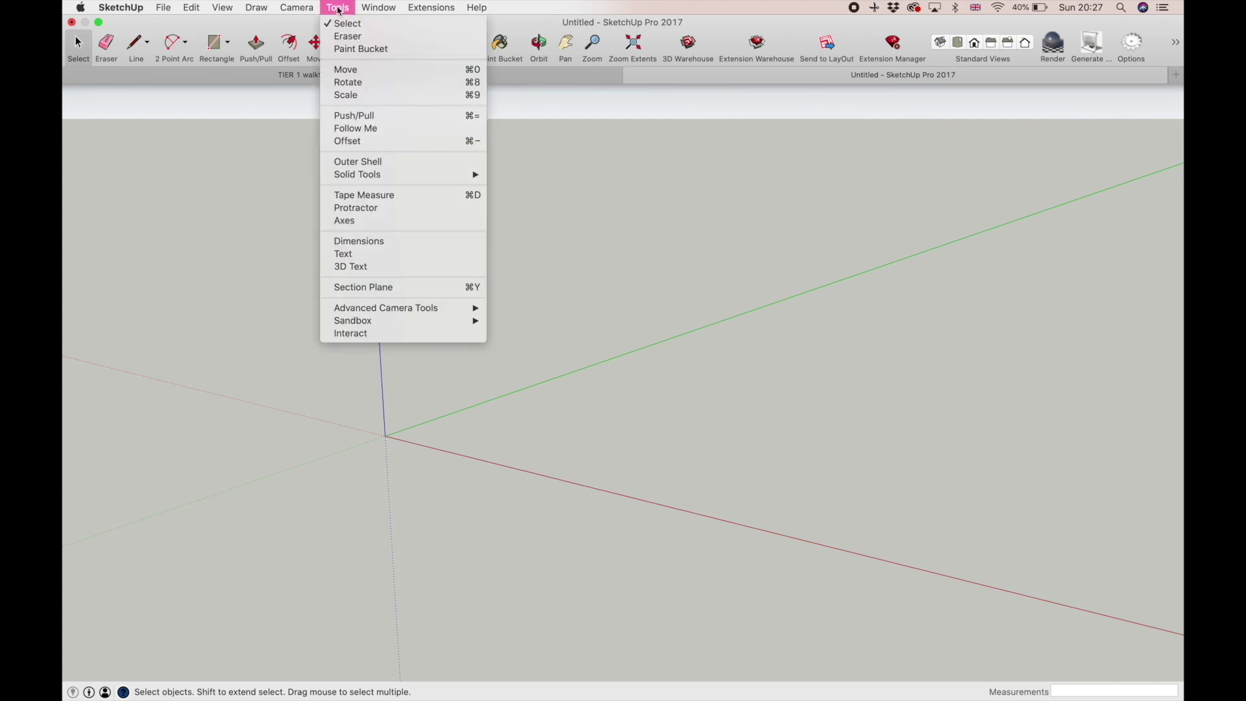
pyautogui.click(351, 269)
pyautogui.moveTo(631, 143); pyautogui.dragTo(439, 229)
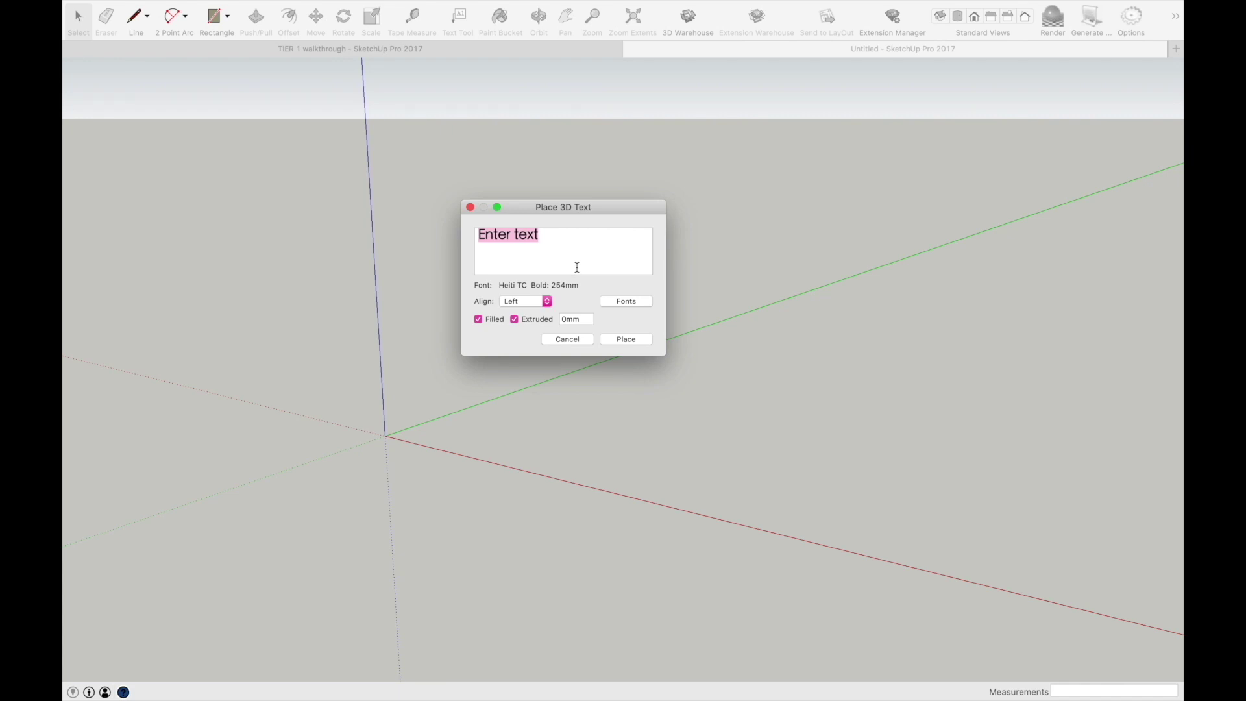
pyautogui.write('GOO')
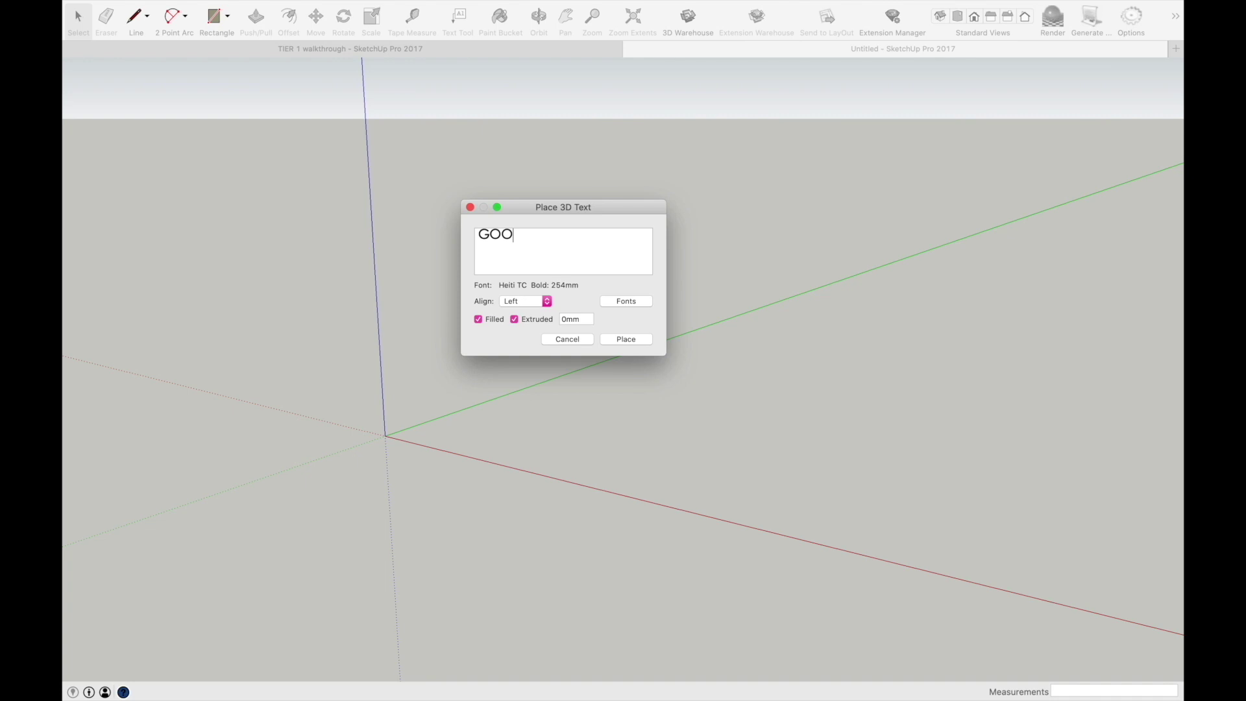
pyautogui.write('GLE')
# - Keep the 3D text's alignment at Left and set its extrusion to 50 mm
pyautogui.click(552, 309)
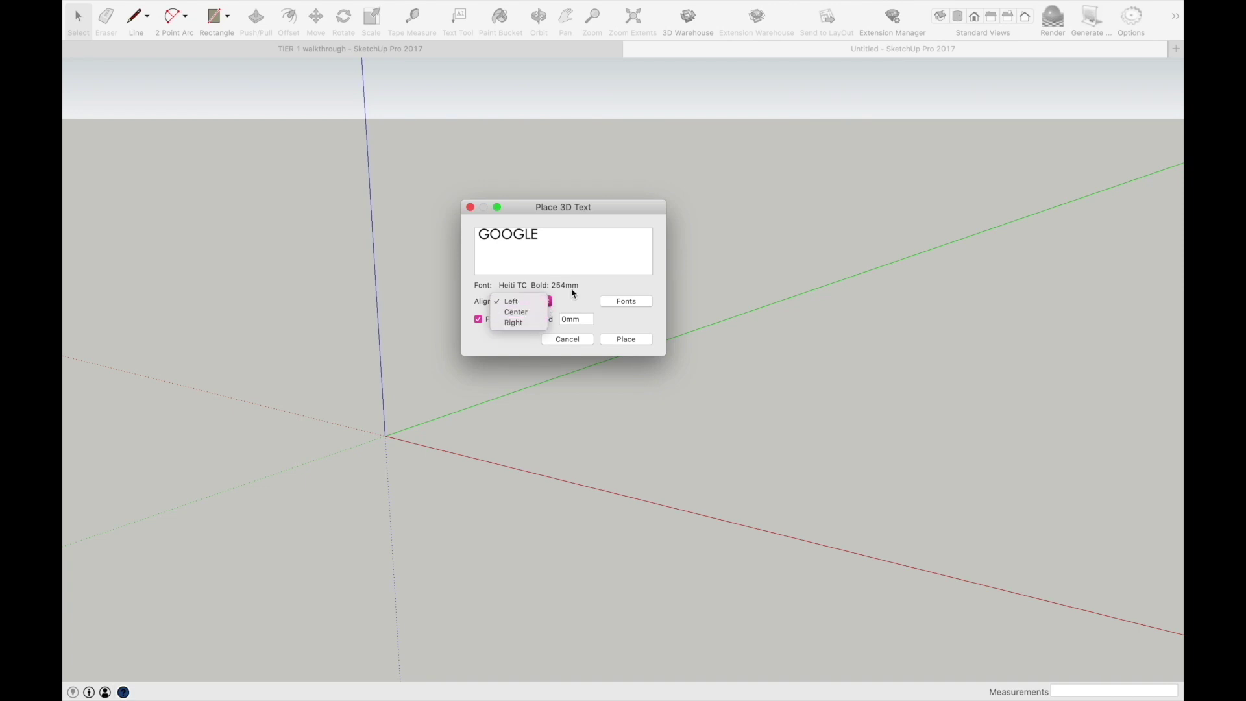
pyautogui.click(557, 299)
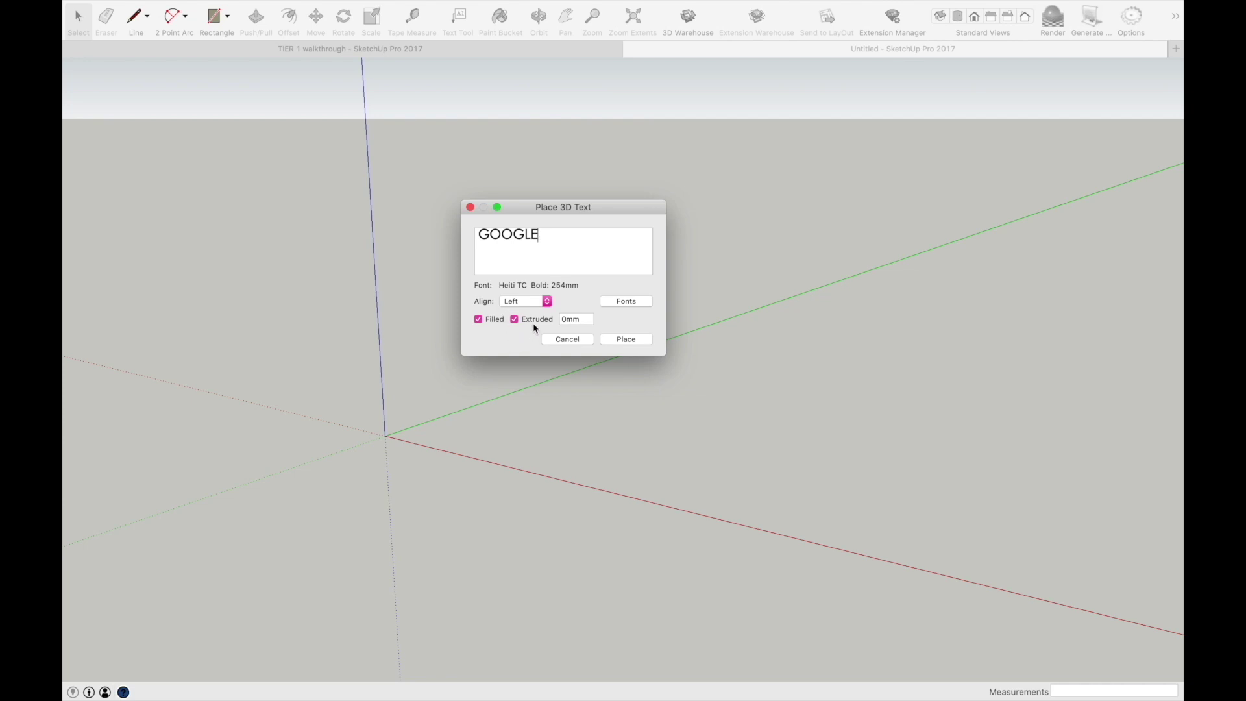
pyautogui.moveTo(593, 320); pyautogui.dragTo(547, 319)
pyautogui.write('50')
# - Open the font options and try Georgia, Gurmukhi MN and Helvetica in bold on the text
pyautogui.click(634, 302)
pyautogui.moveTo(891, 124); pyautogui.dragTo(766, 126)
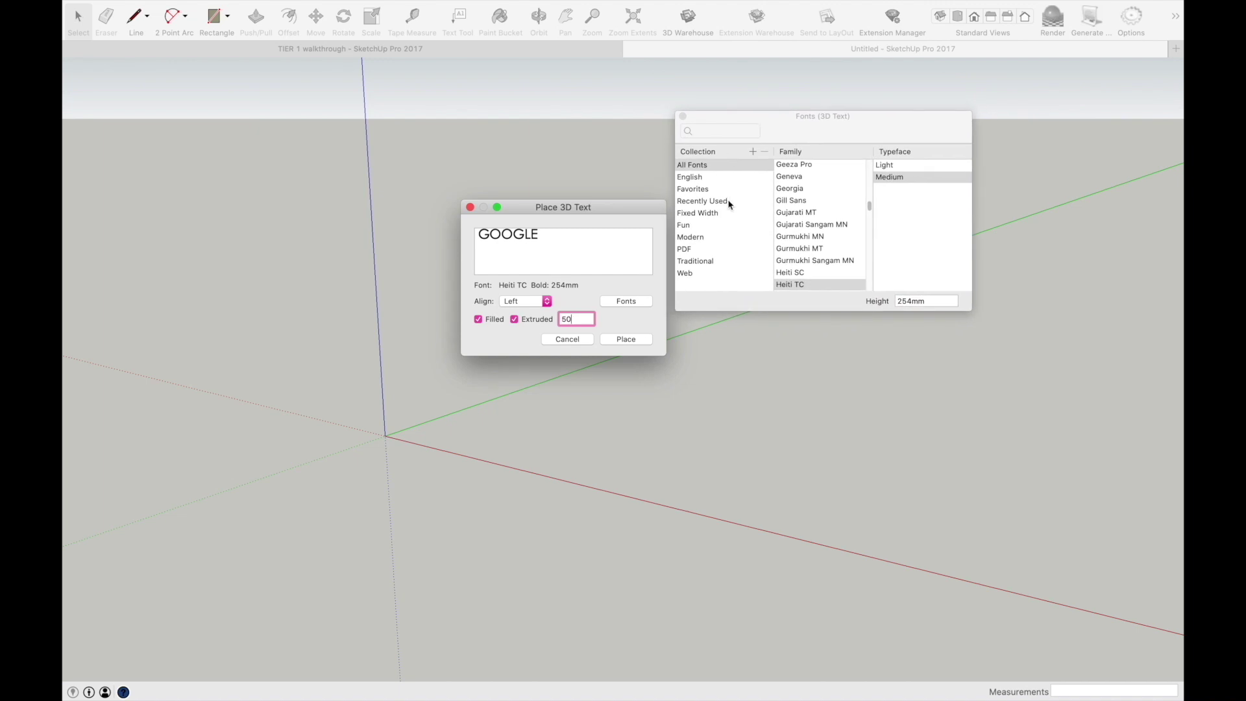
pyautogui.click(808, 189)
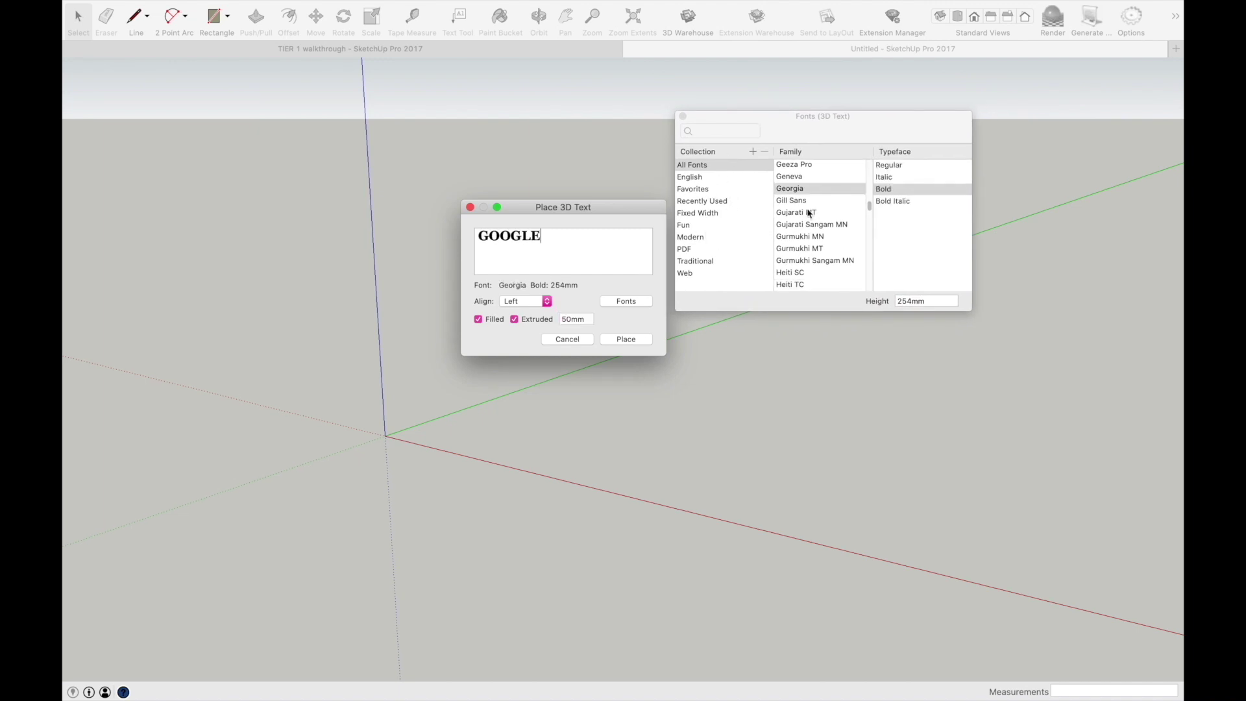
pyautogui.moveTo(533, 232); pyautogui.dragTo(461, 228)
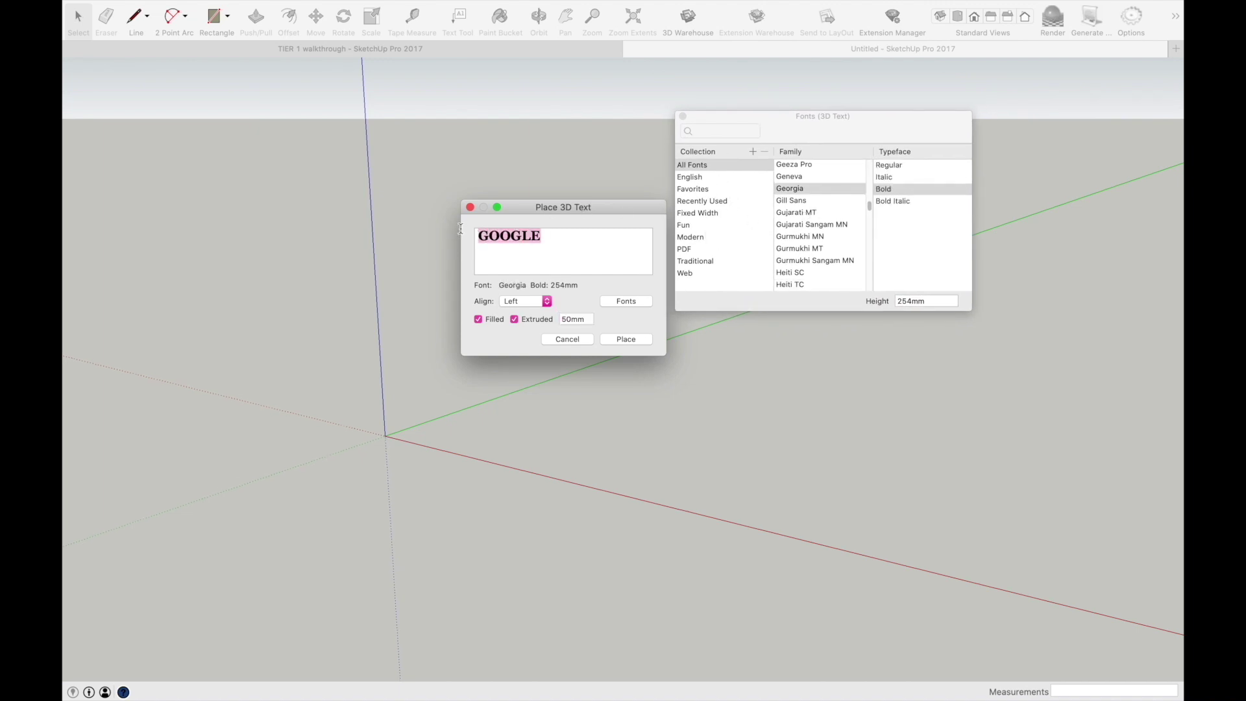
pyautogui.click(792, 237)
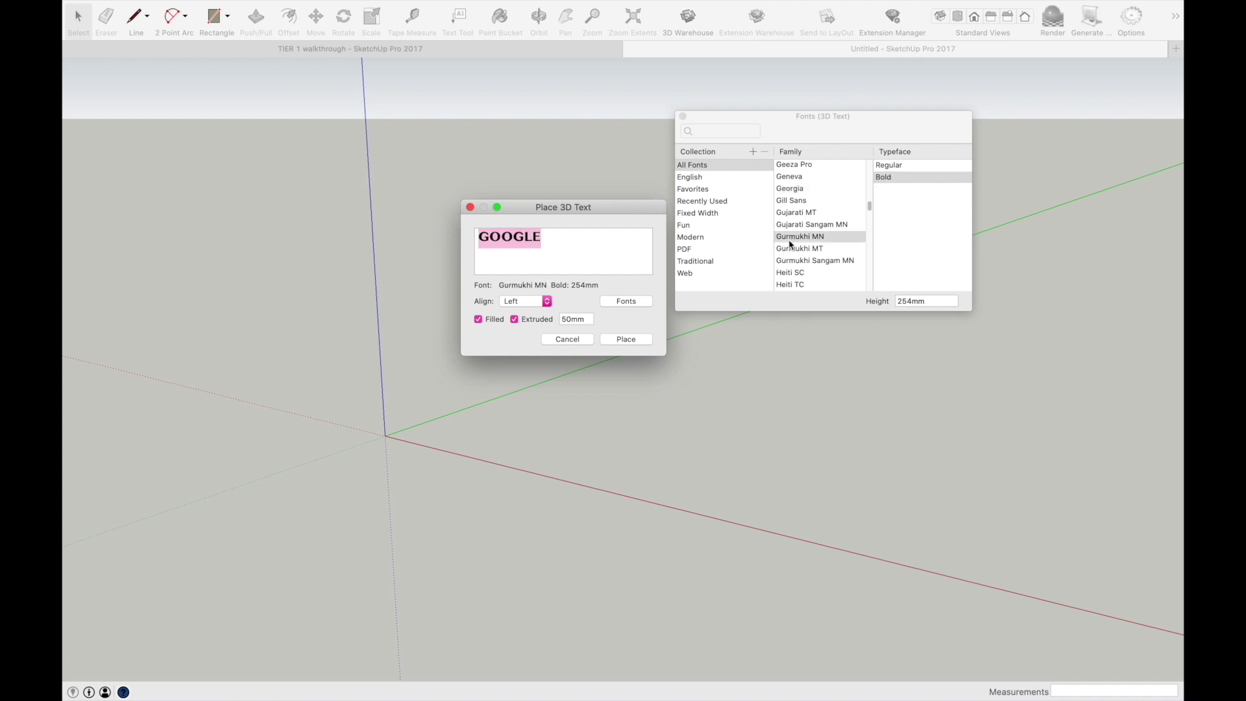
pyautogui.scroll(-2, 789, 220)
pyautogui.click(801, 251)
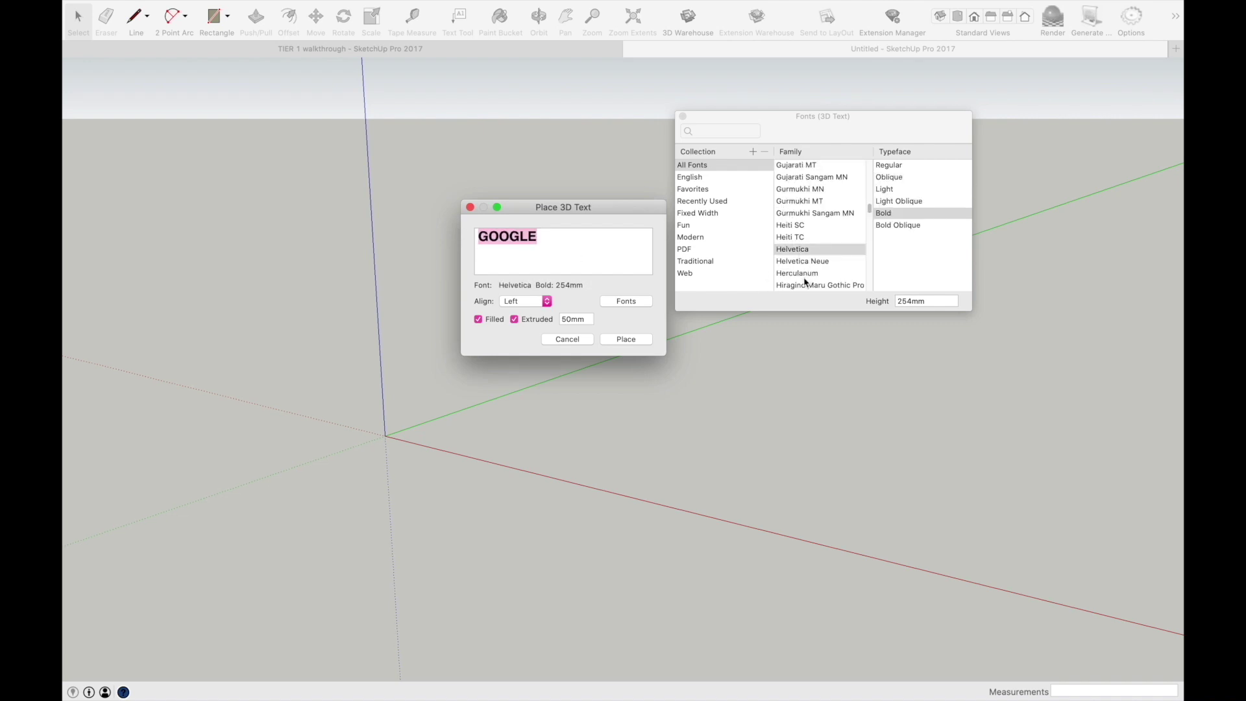
# - Try further font families on the "GOOGLE" text, from Herculanum through to Menlo
pyautogui.click(803, 273)
pyautogui.scroll(-5, 809, 279)
pyautogui.click(805, 278)
pyautogui.click(804, 244)
pyautogui.scroll(-3, 804, 250)
pyautogui.click(810, 279)
pyautogui.scroll(-4, 809, 274)
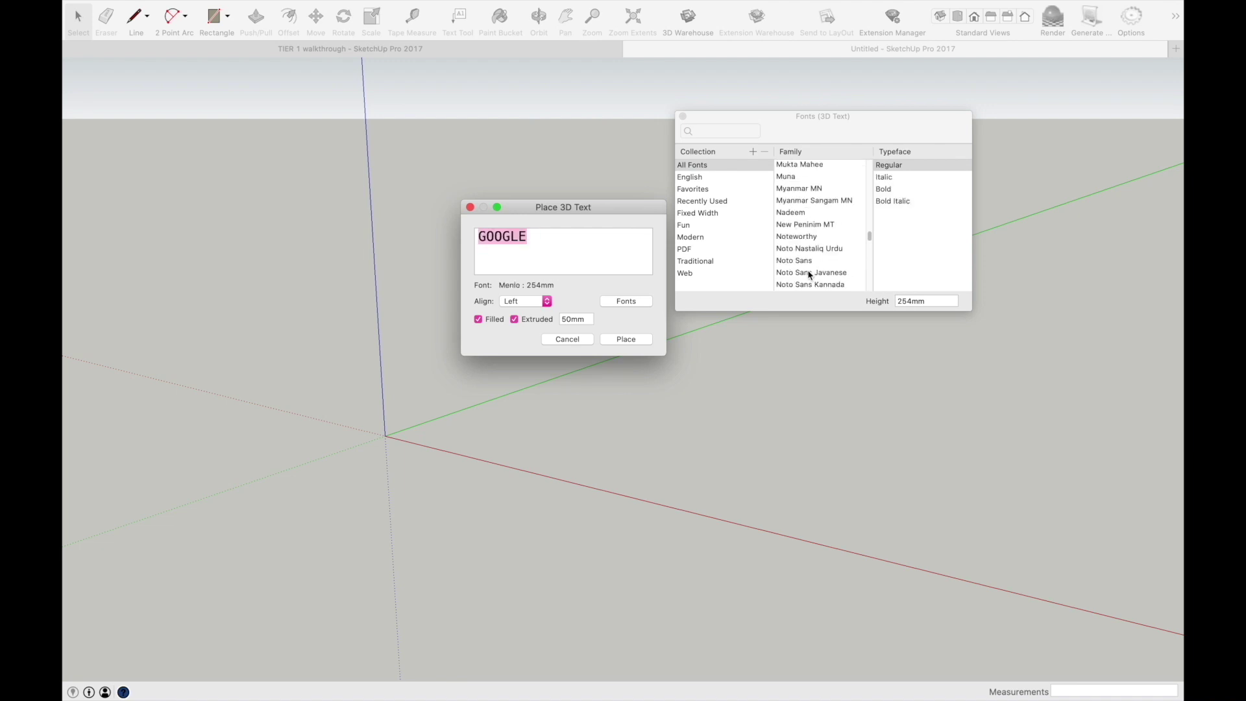
# - Try Noto Sans and Noteworthy on the text, and set the font family to Nadeem Regular
pyautogui.click(800, 261)
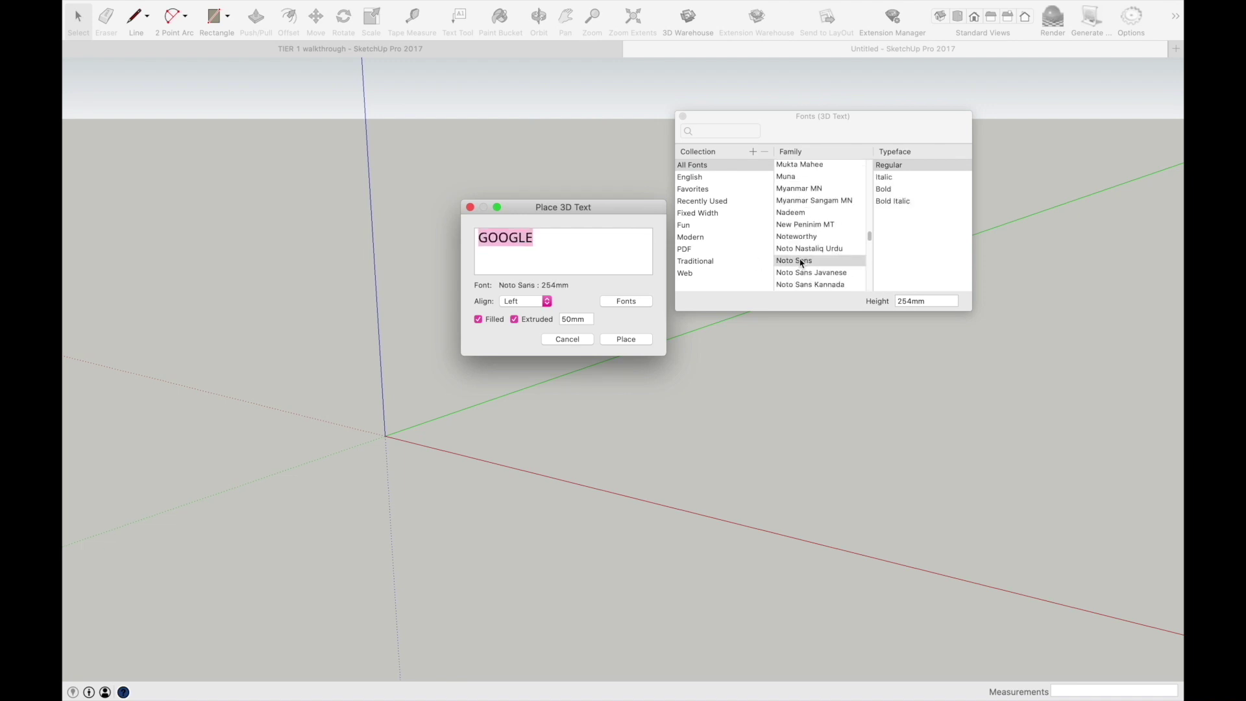
pyautogui.click(797, 237)
pyautogui.click(795, 214)
pyautogui.scroll(3, 796, 221)
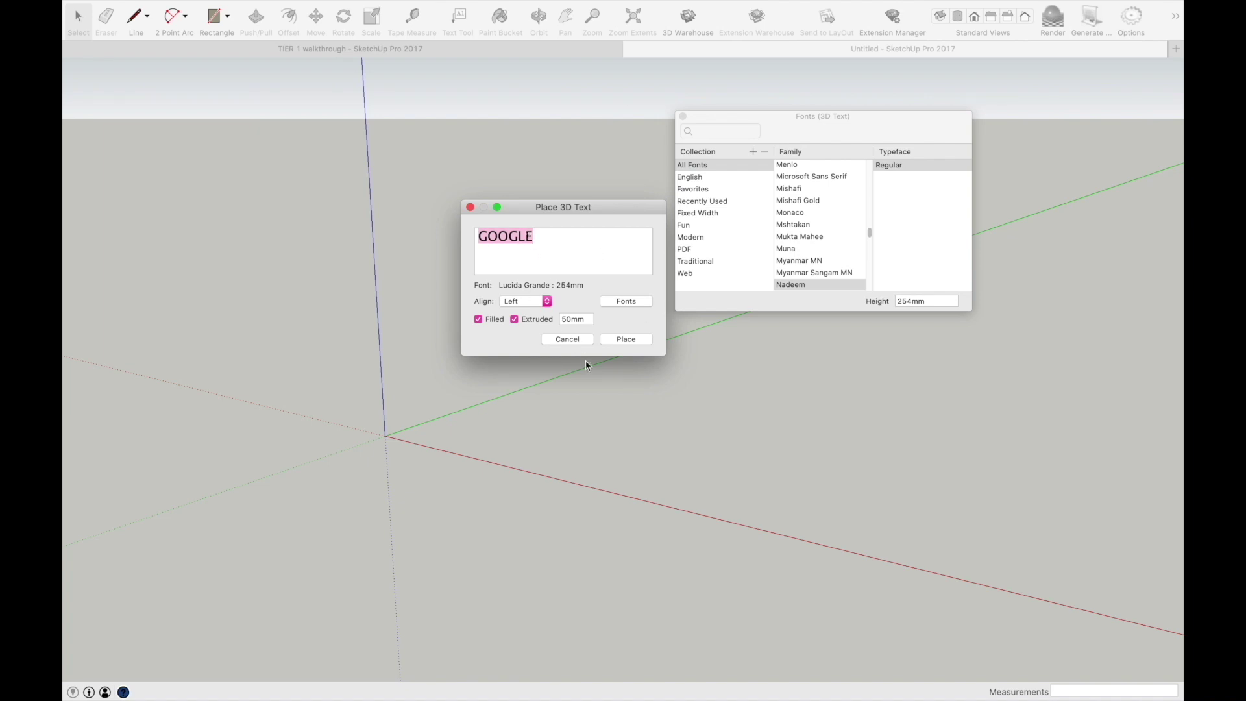
# - Place the "GOOGLE" 3D text flat on the ground beside the red axis
pyautogui.click(626, 339)
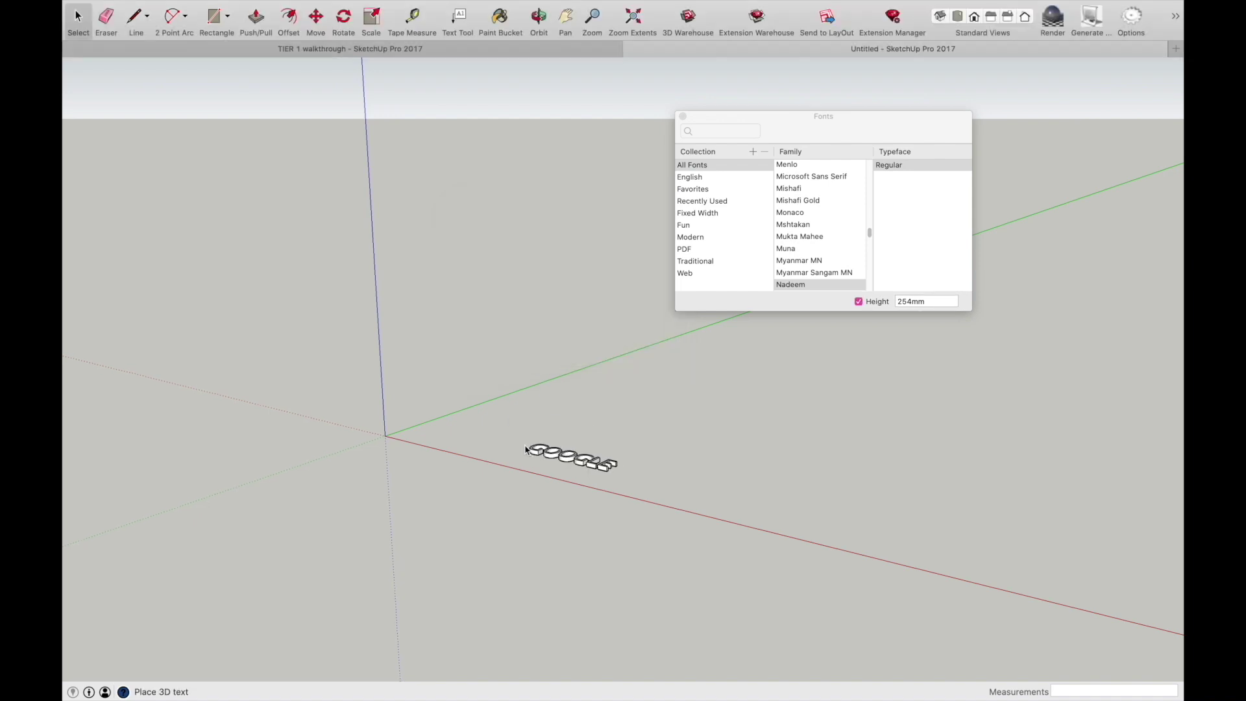
pyautogui.click(563, 435)
pyautogui.scroll(5, 562, 435)
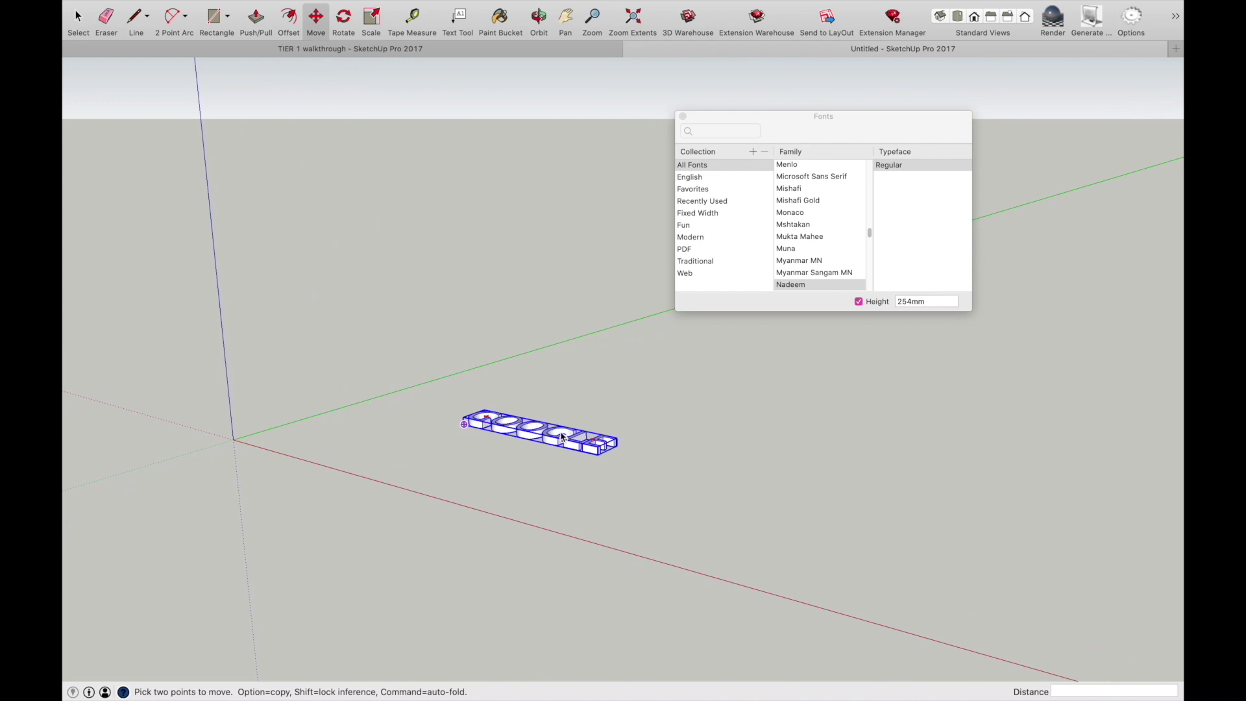
# - Open the "GOOGLE" text for editing, examine its separate letters and the E's front face up close, and leave editing
pyautogui.moveTo(562, 436); pyautogui.dragTo(470, 644, button='middle')
pyautogui.press('space')
pyautogui.moveTo(727, 527); pyautogui.dragTo(629, 348, button='middle')
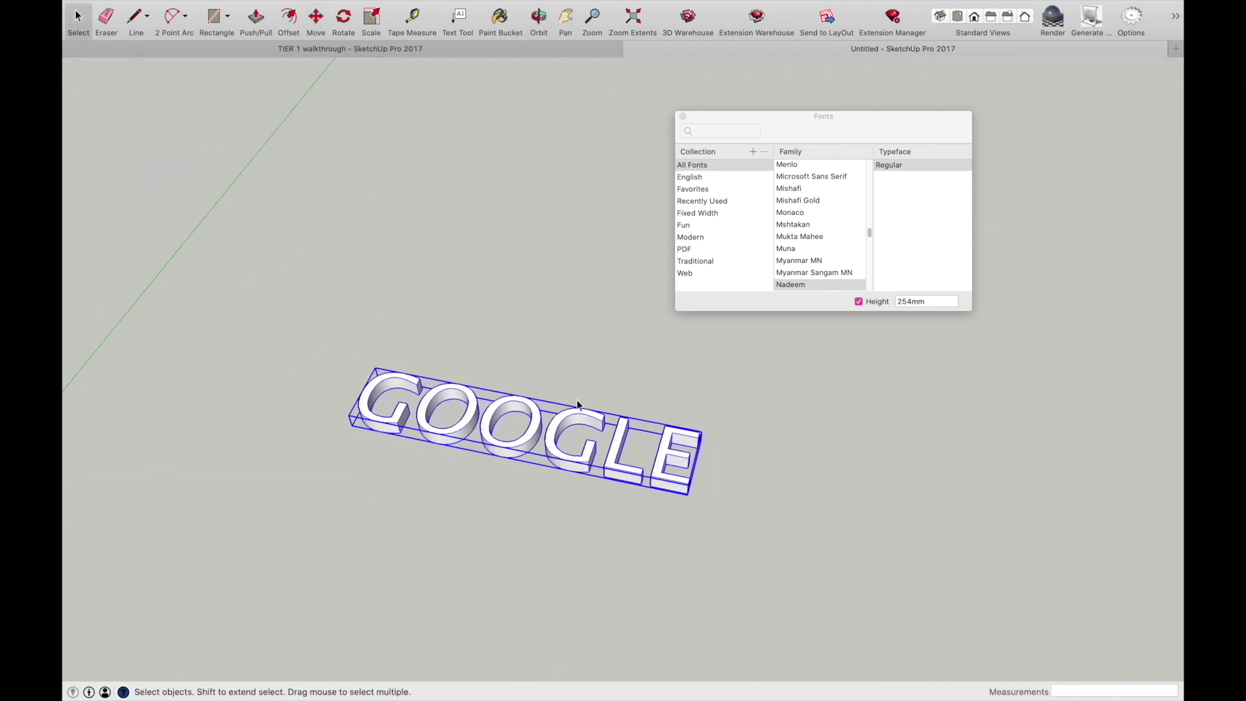
pyautogui.doubleClick(562, 460)
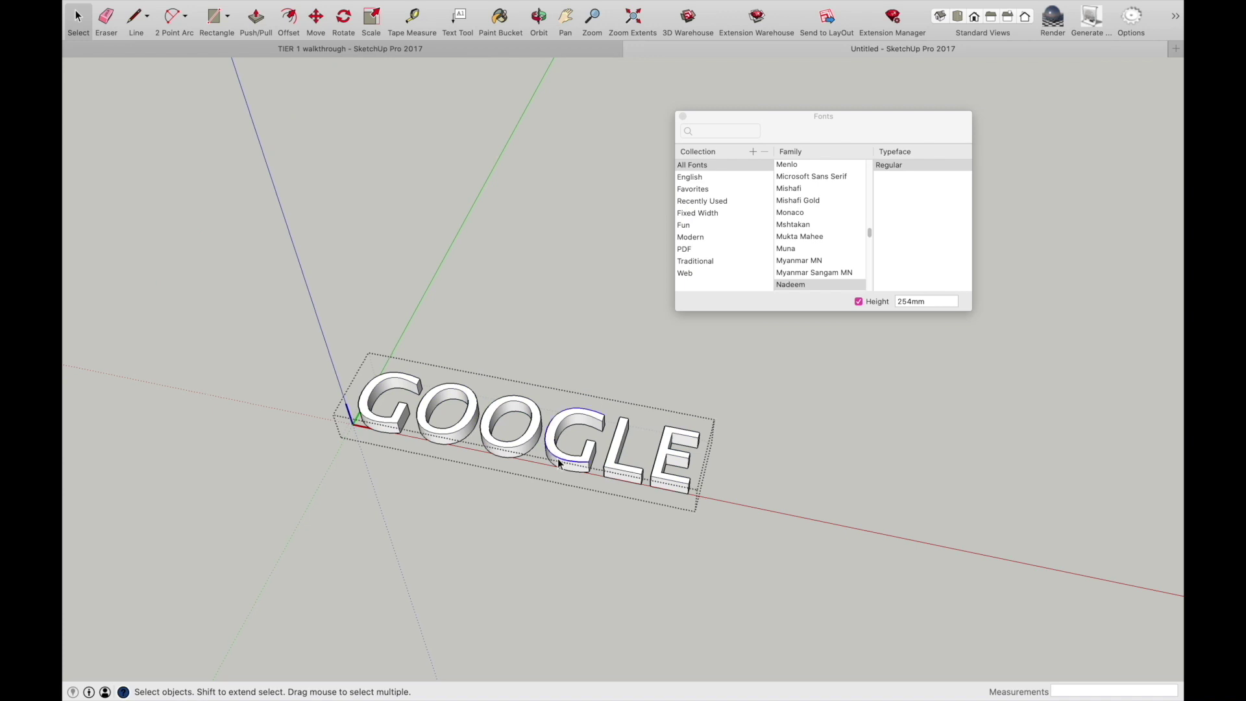
pyautogui.scroll(2, 564, 461)
pyautogui.moveTo(500, 454); pyautogui.dragTo(508, 464, button='middle')
pyautogui.click(252, 415)
pyautogui.click(331, 435)
pyautogui.click(337, 439)
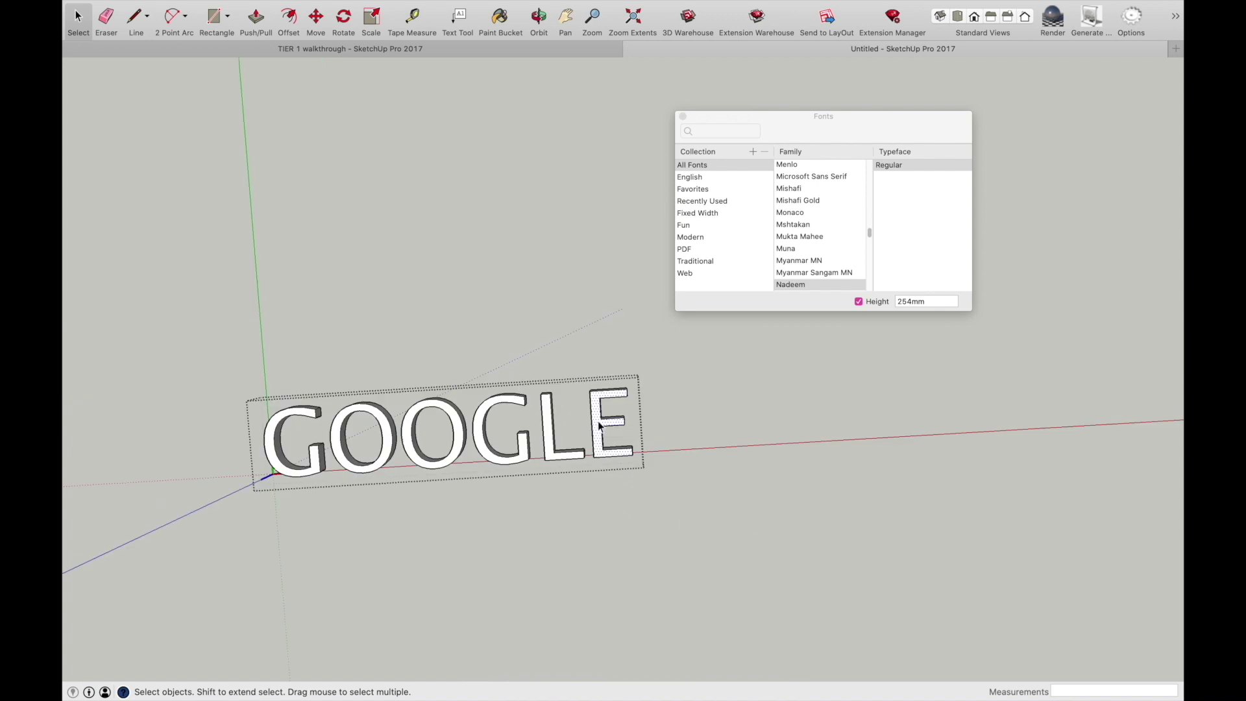
pyautogui.scroll(5, 600, 427)
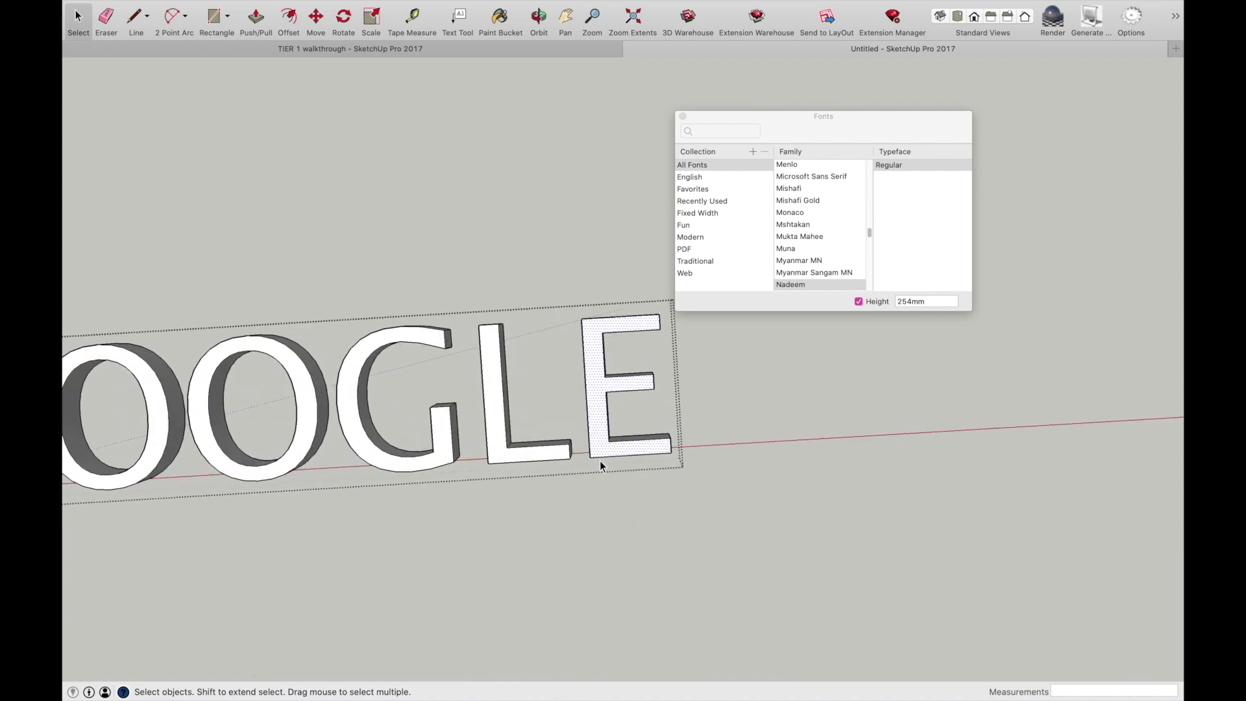
pyautogui.moveTo(566, 297); pyautogui.dragTo(721, 419)
pyautogui.click(753, 420)
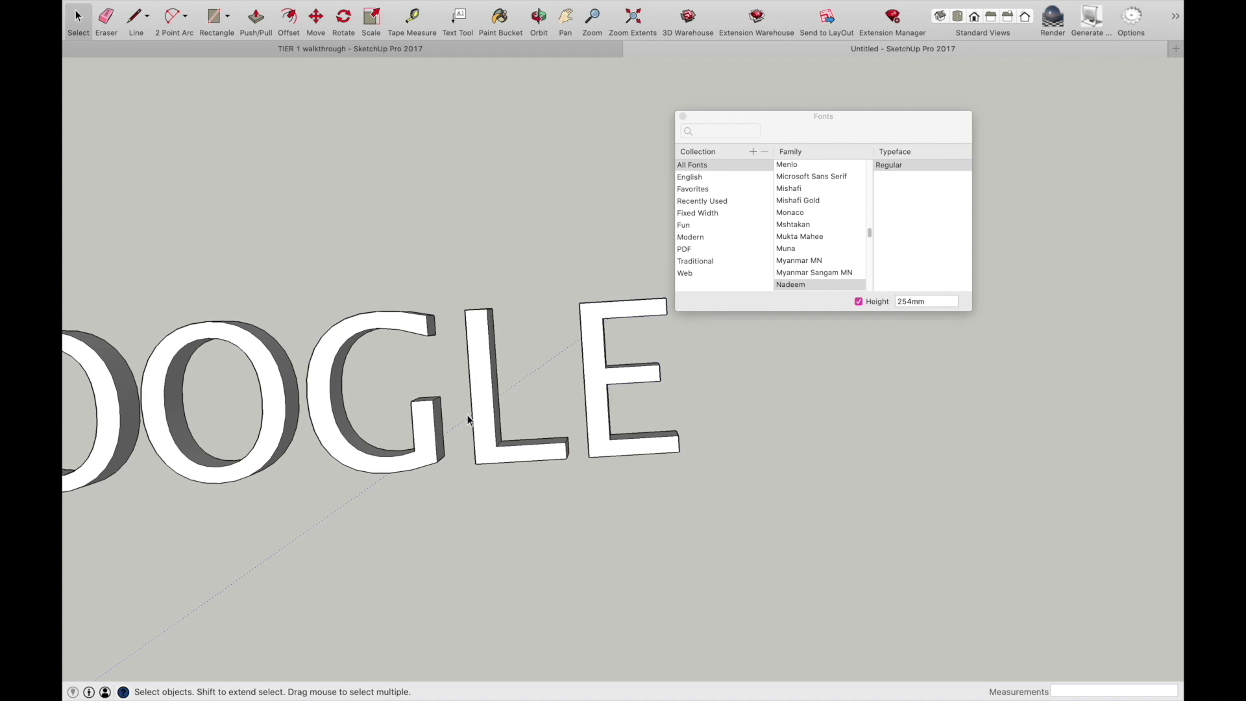
pyautogui.scroll(-5, 526, 479)
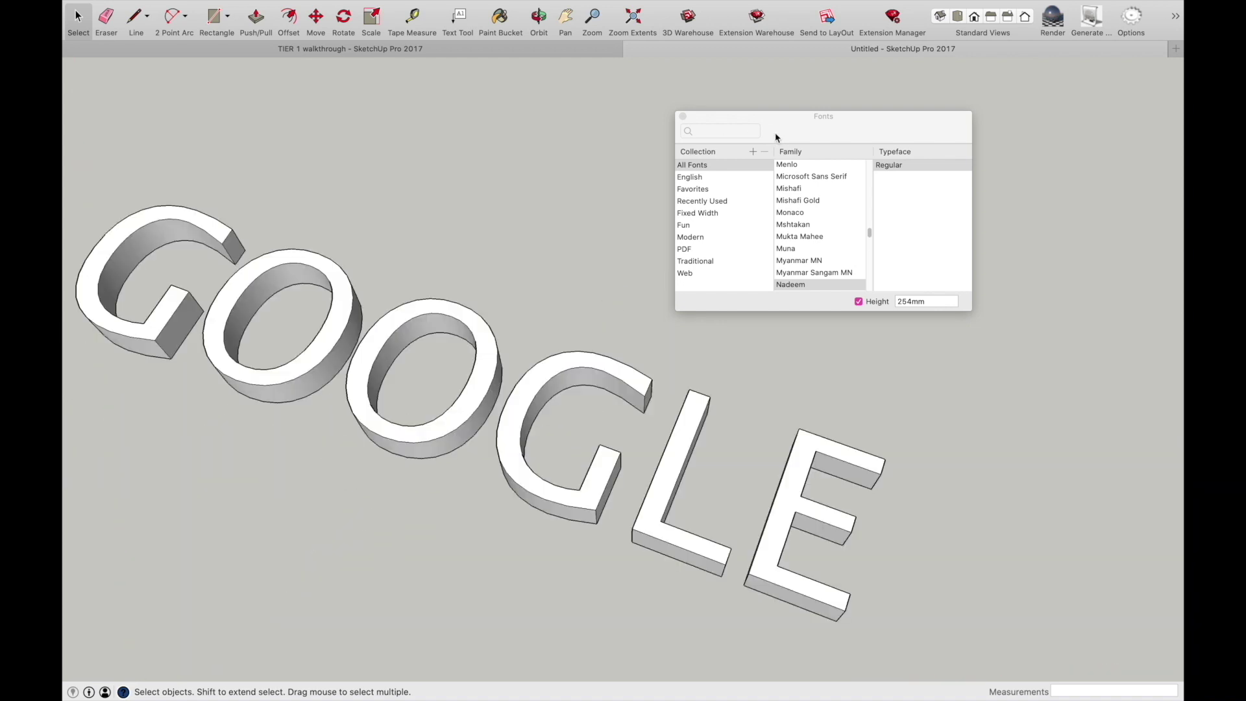
# - Close the Fonts window, reopen the "GOOGLE" text for editing and select the second O's front face
pyautogui.moveTo(806, 132); pyautogui.dragTo(883, 117)
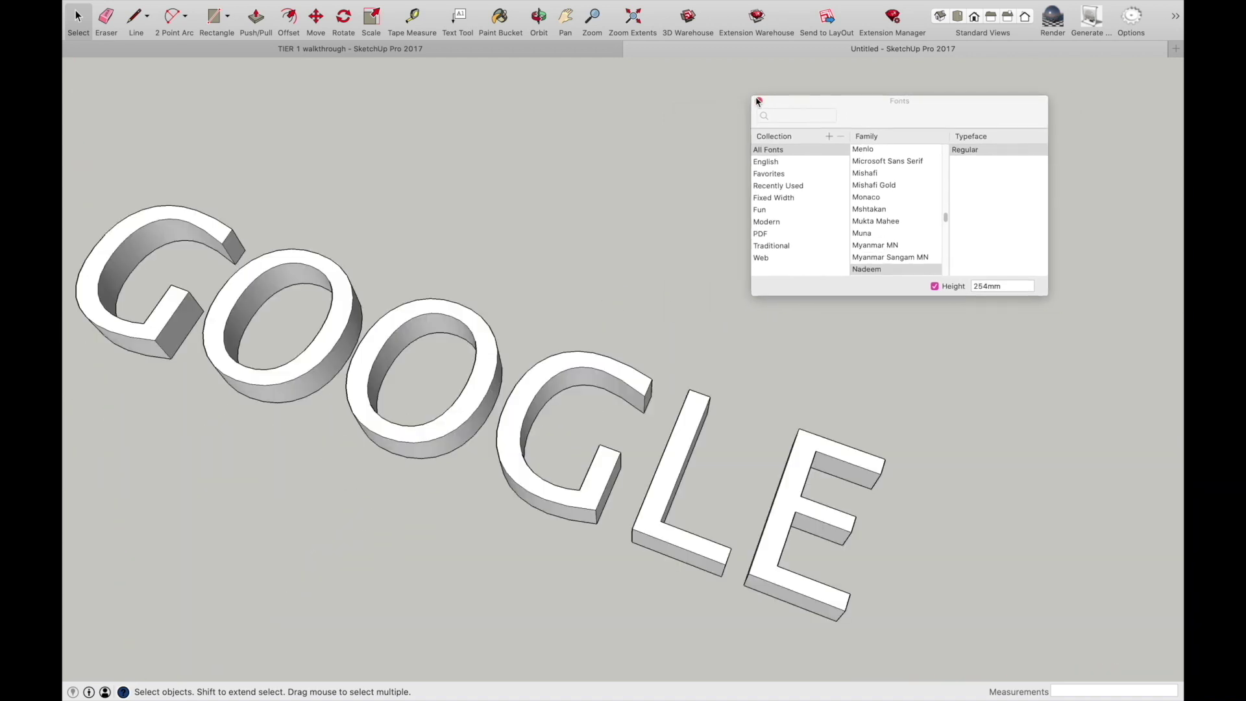
pyautogui.click(759, 101)
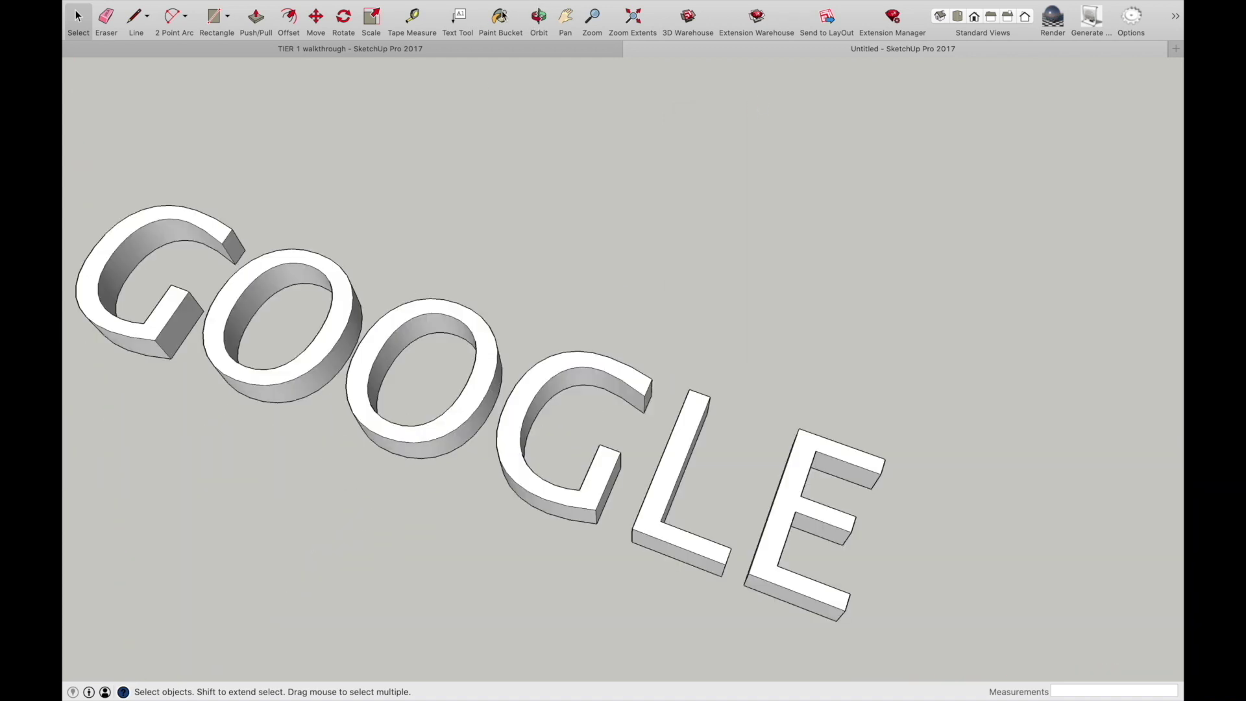
pyautogui.doubleClick(481, 337)
pyautogui.click(482, 349)
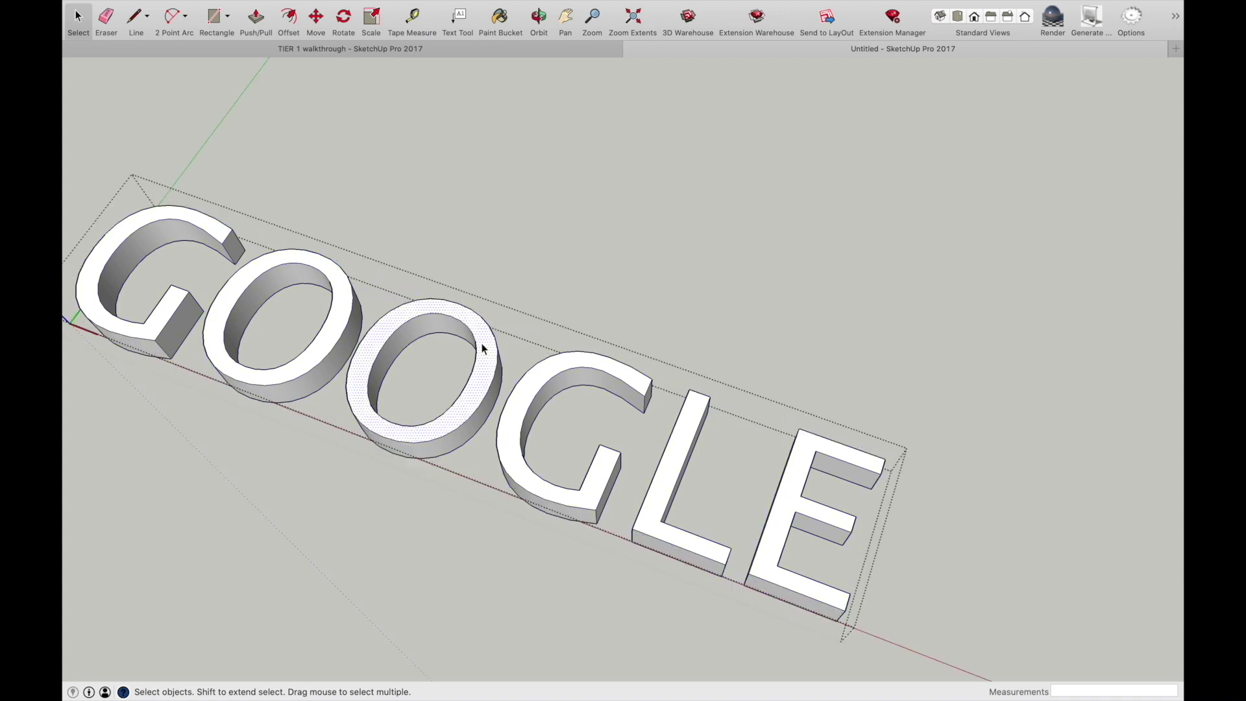
# - Paint the front and side faces of the first G bright green from the Colors (1) collection
pyautogui.click(499, 19)
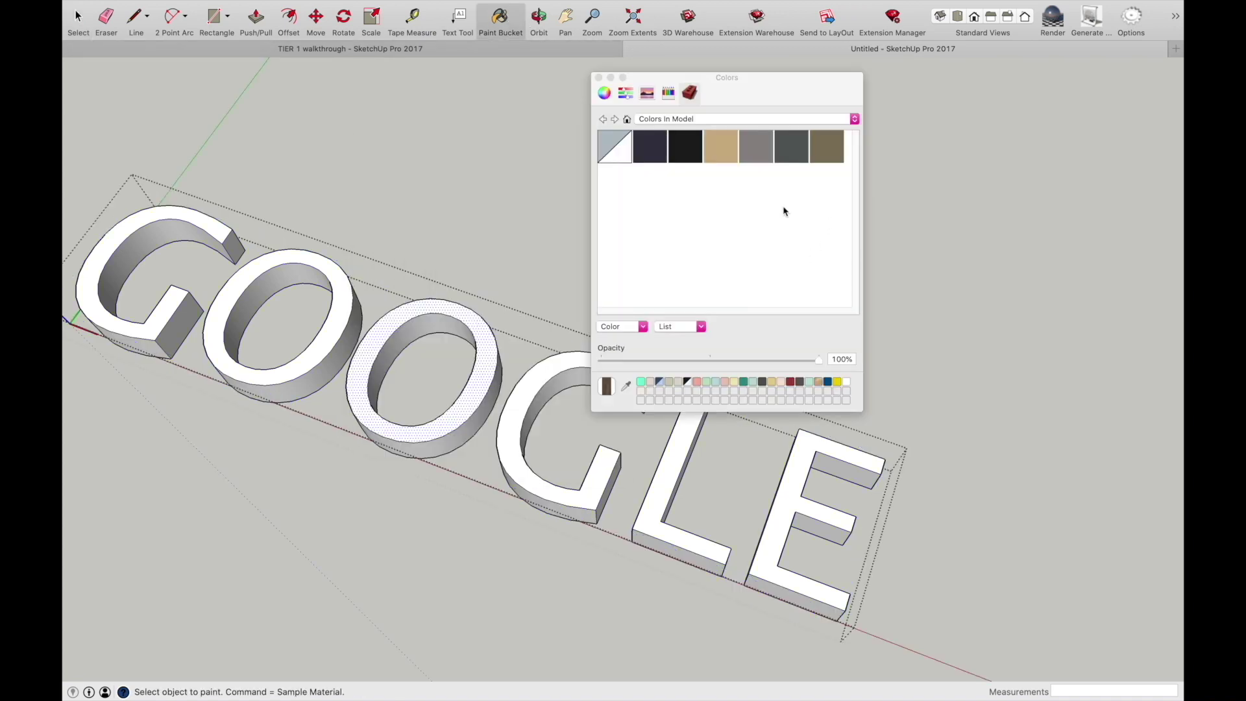
pyautogui.click(677, 122)
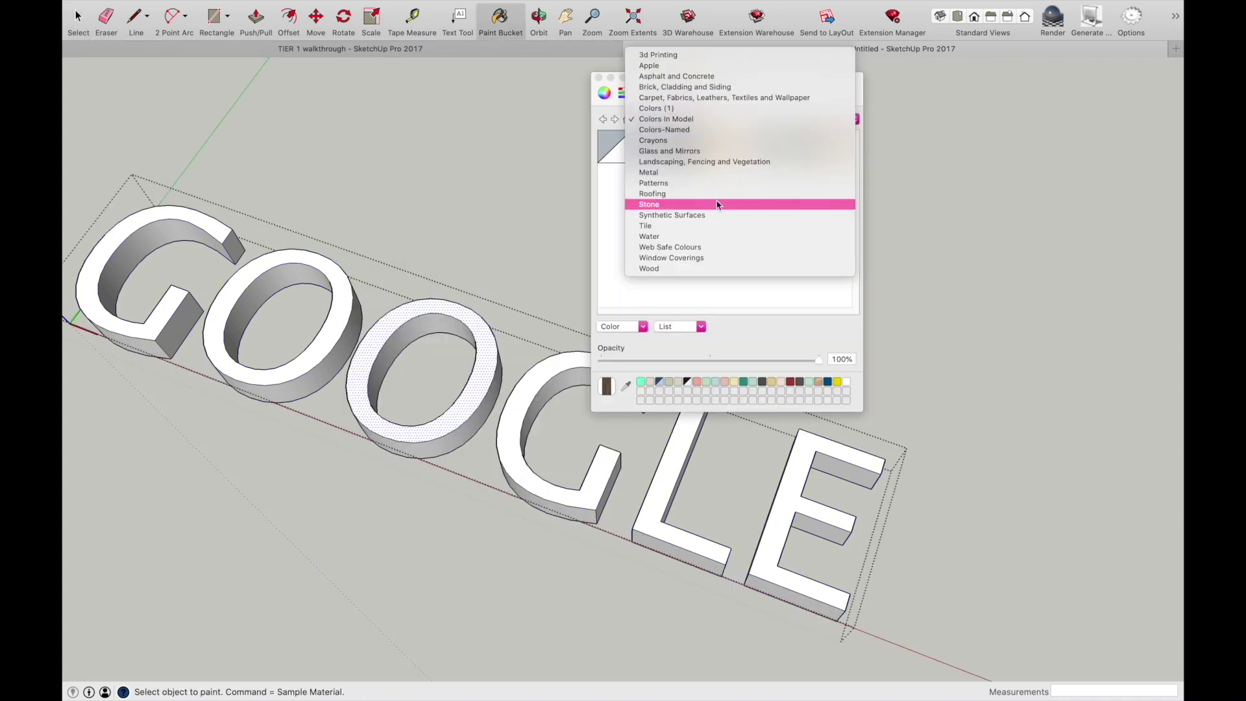
pyautogui.click(668, 109)
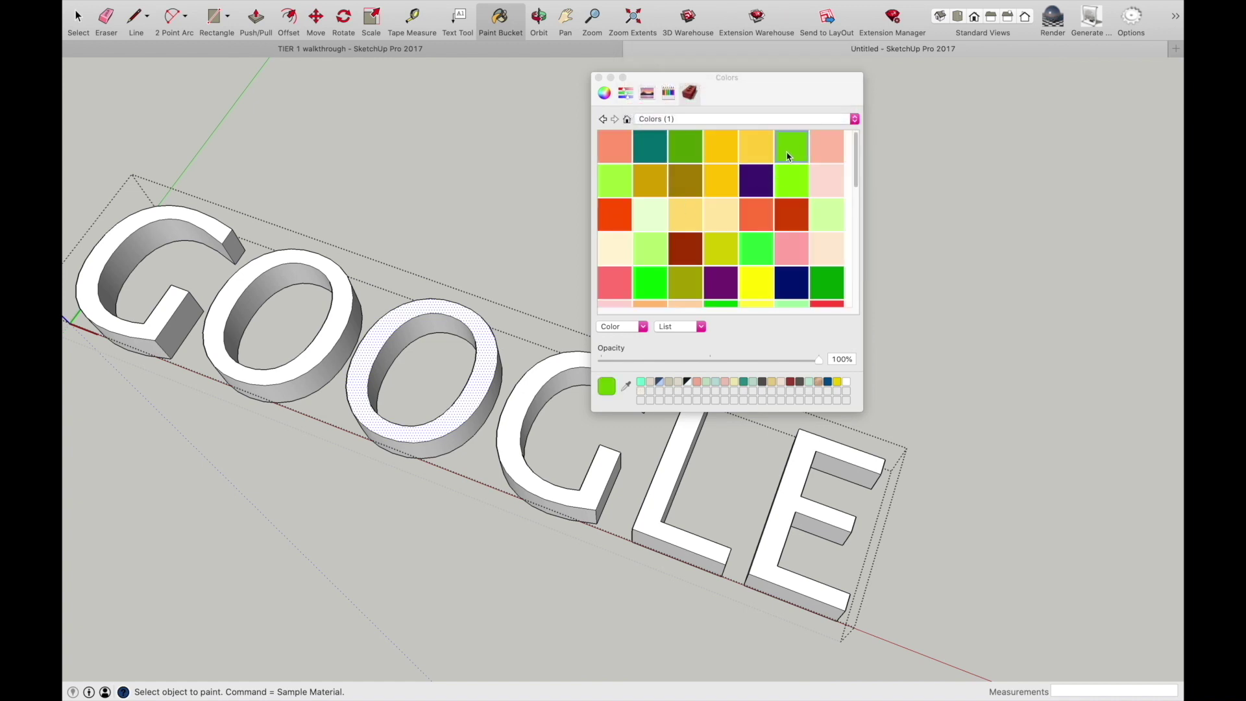
pyautogui.click(175, 208)
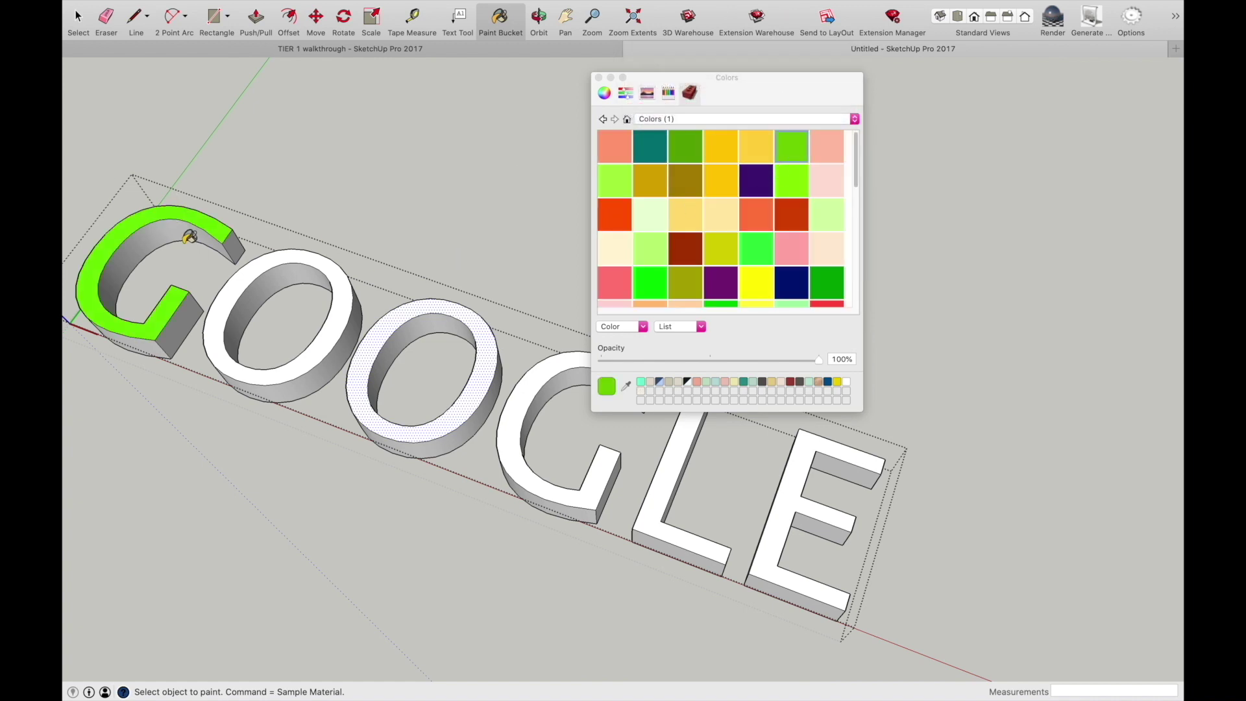
pyautogui.click(235, 251)
pyautogui.click(174, 326)
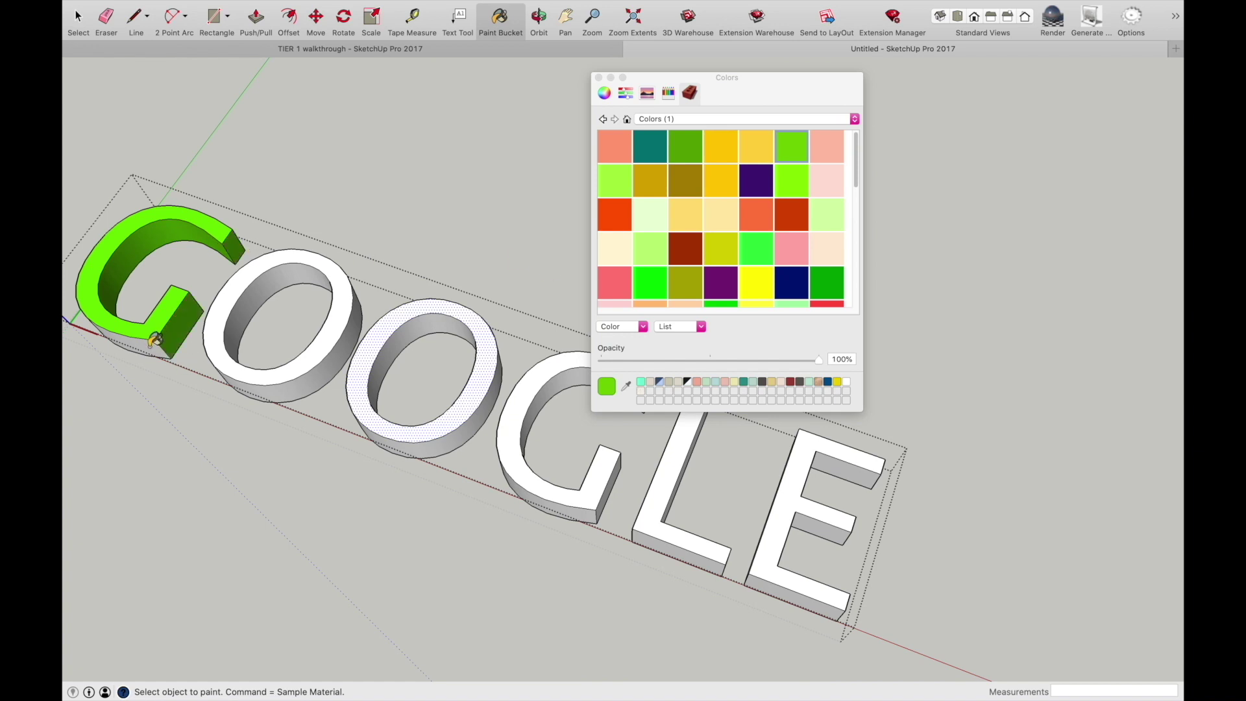
pyautogui.click(152, 349)
# - Paint the first O orange-red and the second O golden yellow, covering their front, inner and outer faces
pyautogui.click(603, 219)
pyautogui.click(278, 271)
pyautogui.click(267, 263)
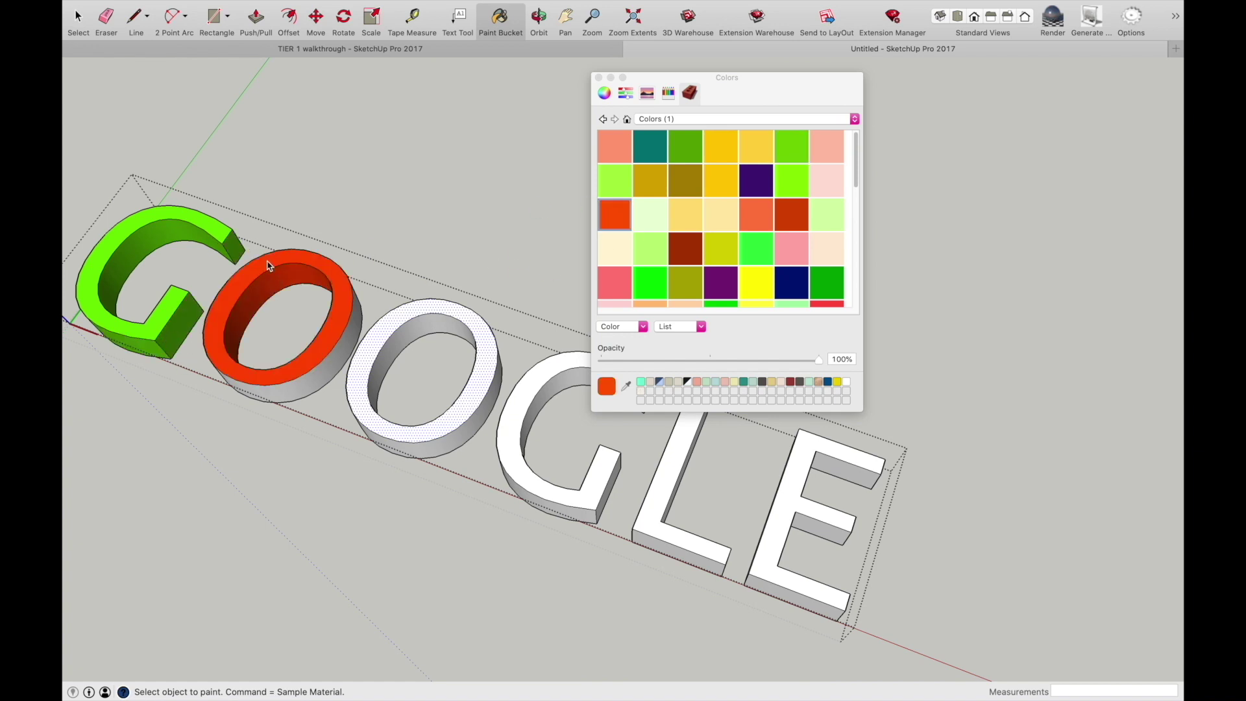
pyautogui.click(349, 368)
pyautogui.click(724, 188)
pyautogui.click(394, 315)
pyautogui.click(402, 341)
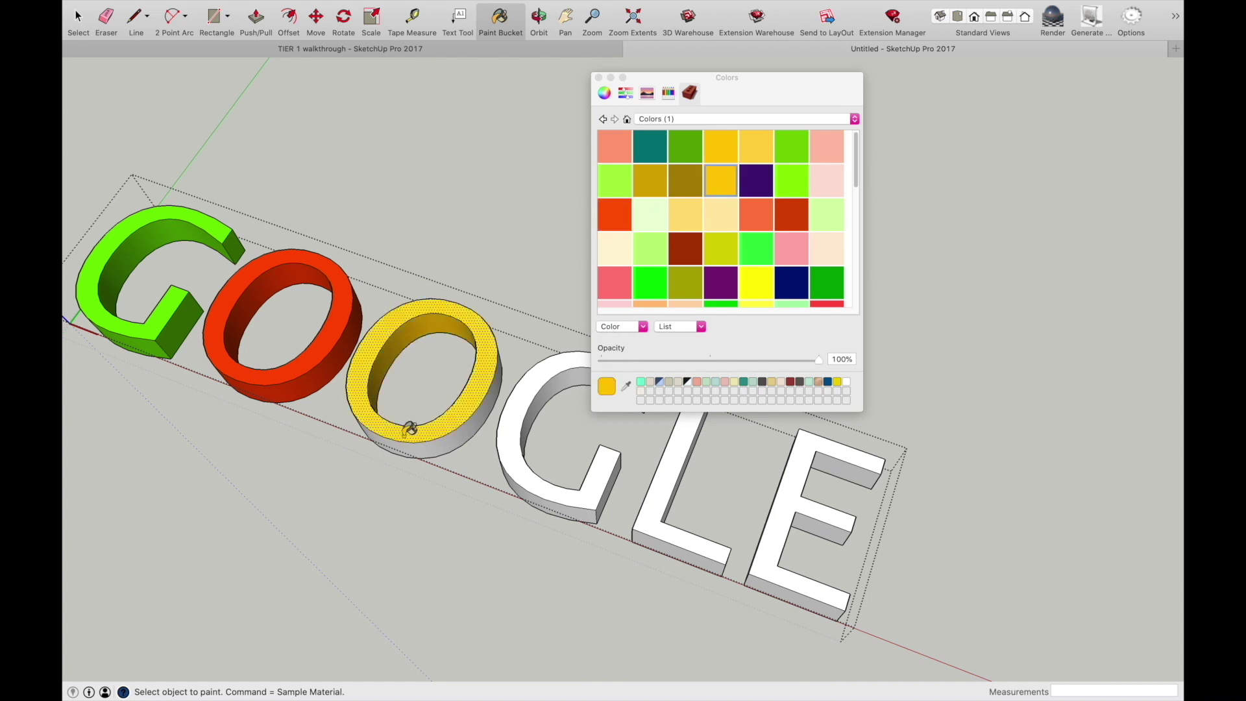
pyautogui.click(413, 451)
# - Paint the second G dark purple, the L pink and the E blue
pyautogui.click(719, 280)
pyautogui.click(536, 387)
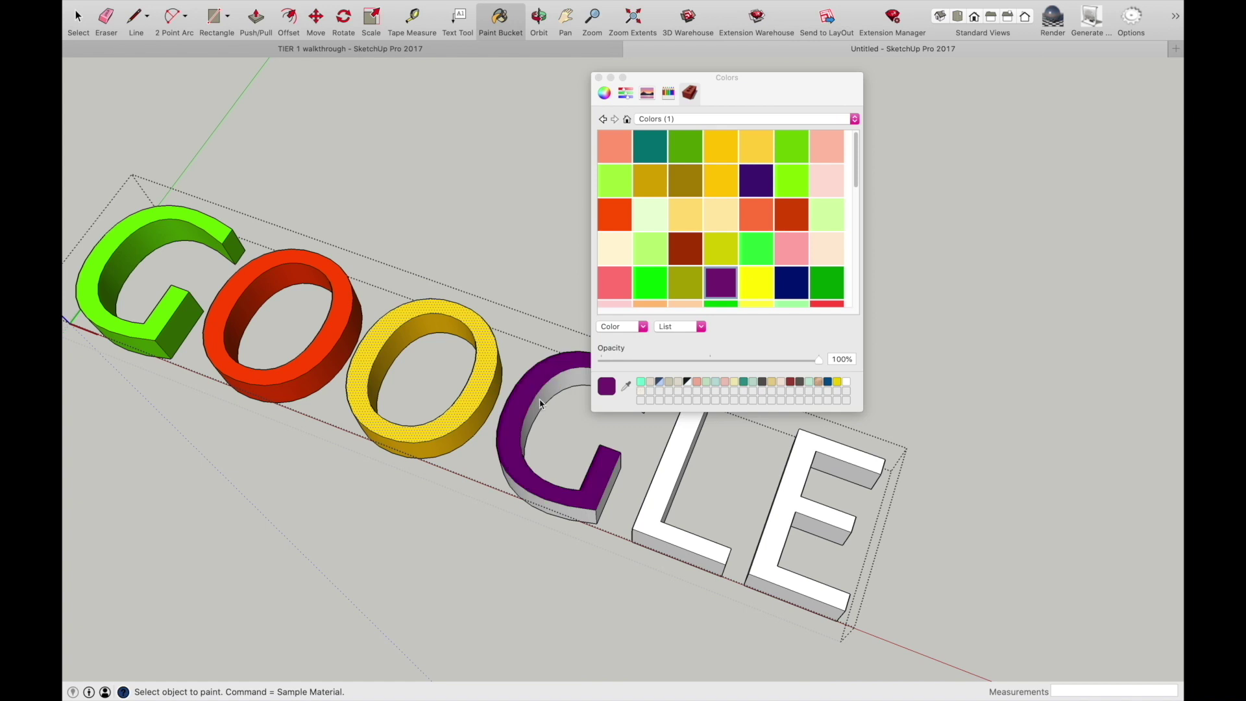
pyautogui.click(541, 403)
pyautogui.click(548, 507)
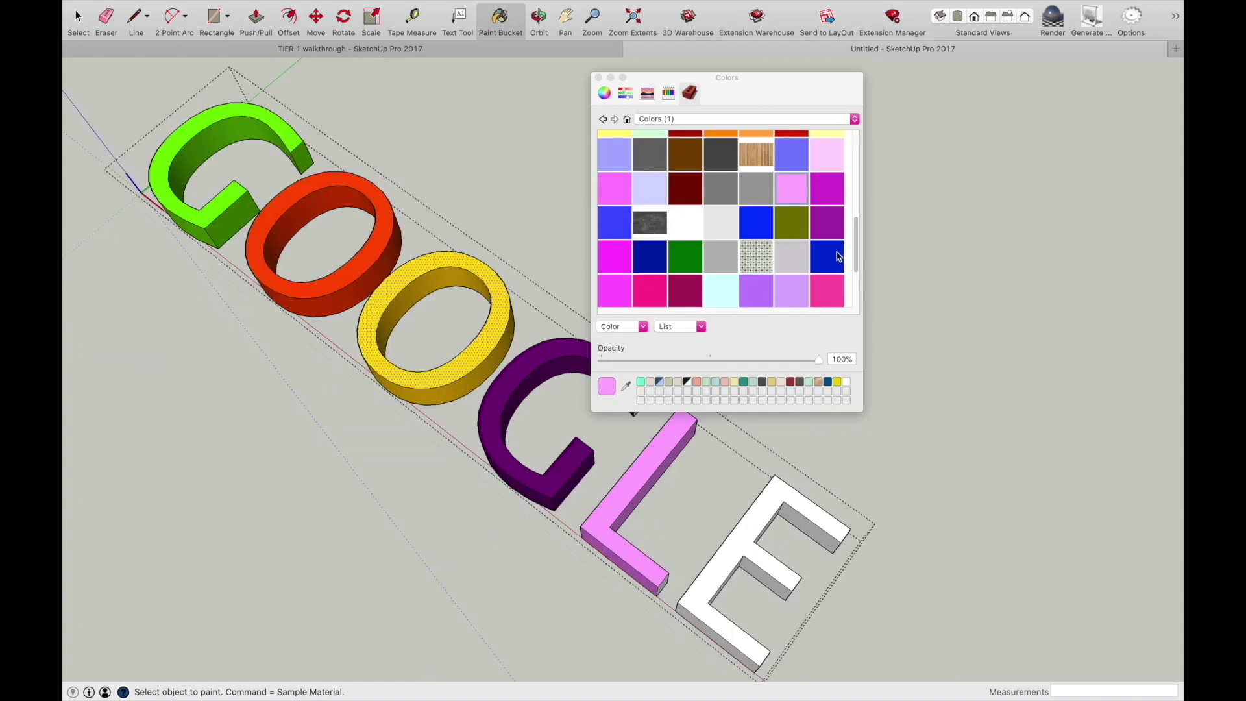
pyautogui.click(827, 256)
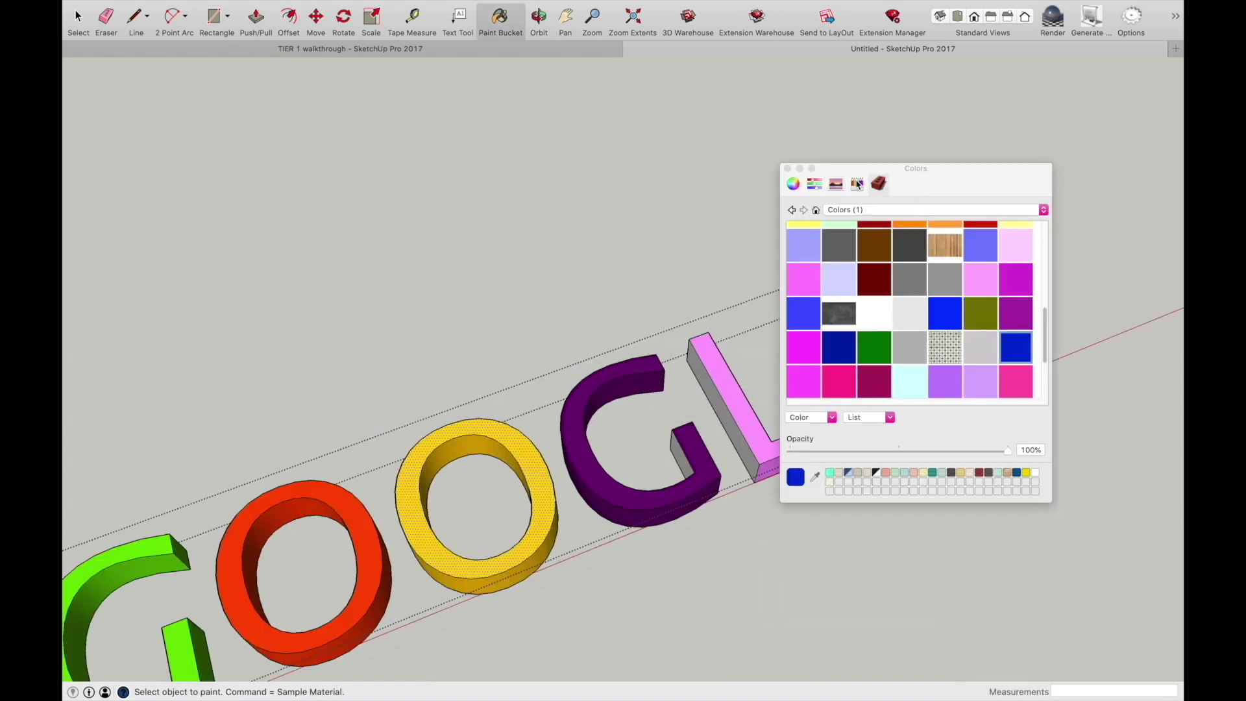
# - Cover the second G's front and outer faces with a light stone texture from the Brick, Cladding and Siding collection
pyautogui.click(857, 185)
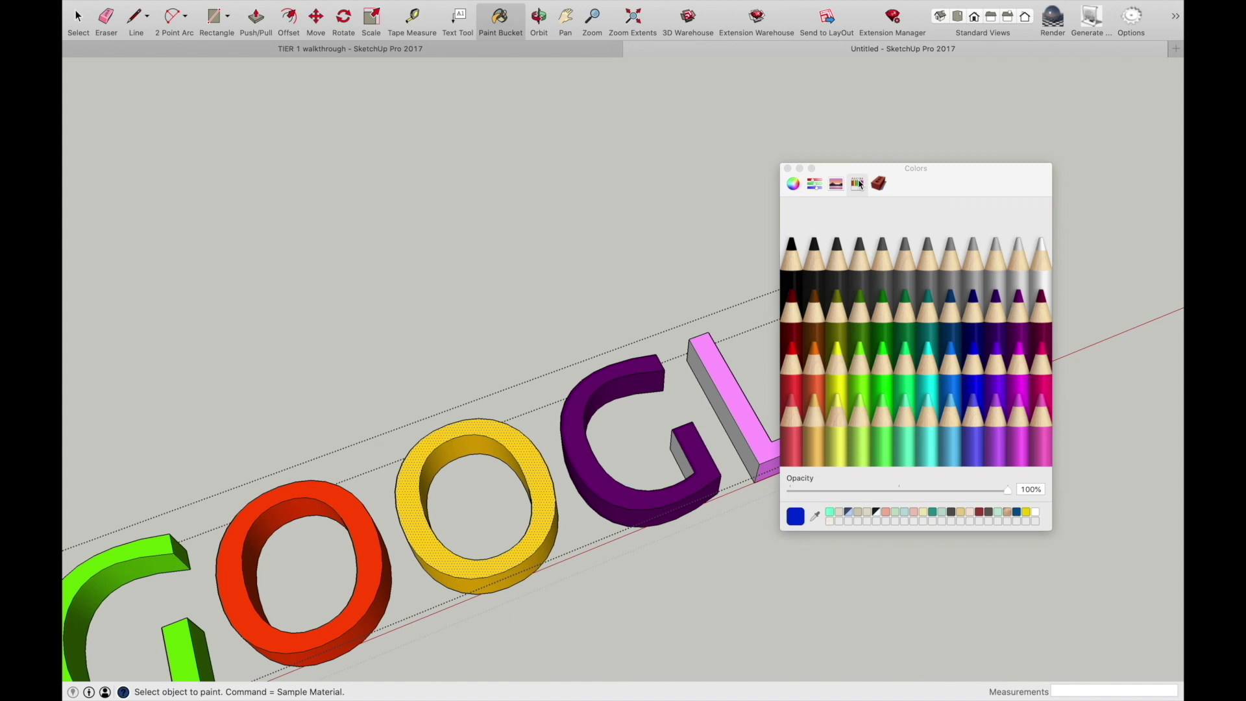
pyautogui.click(880, 184)
pyautogui.click(869, 209)
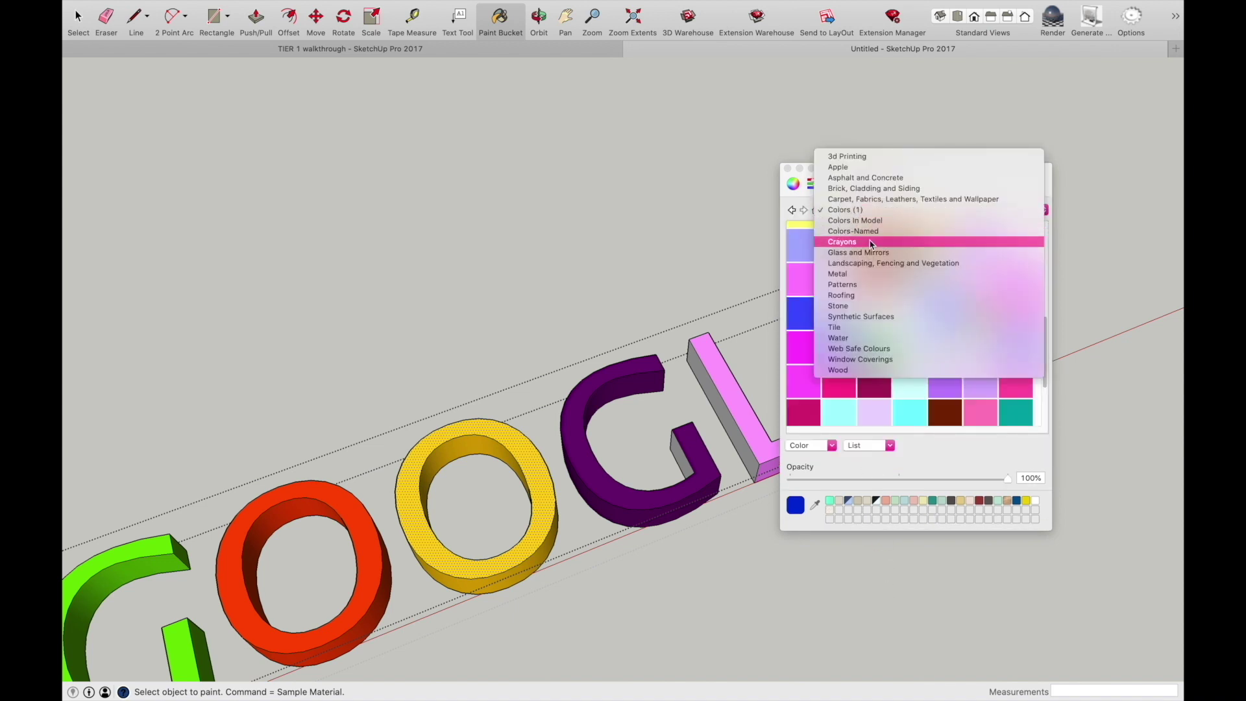
pyautogui.click(870, 209)
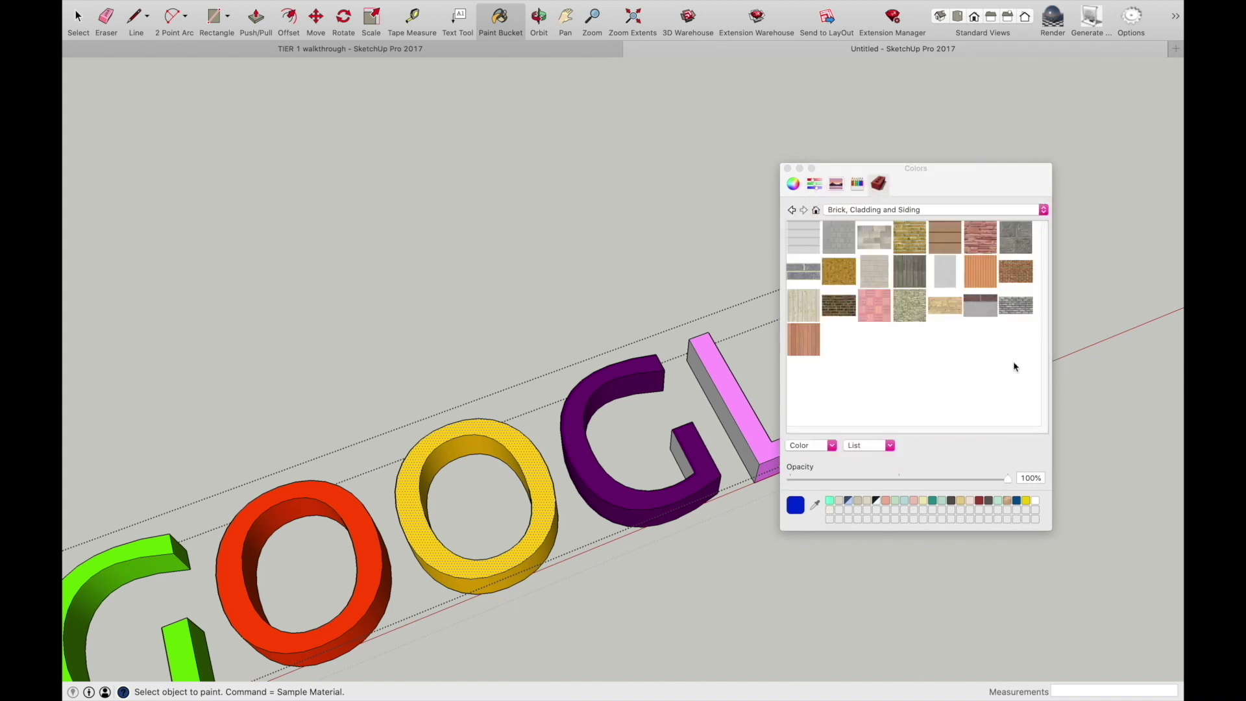
pyautogui.click(864, 231)
pyautogui.click(610, 470)
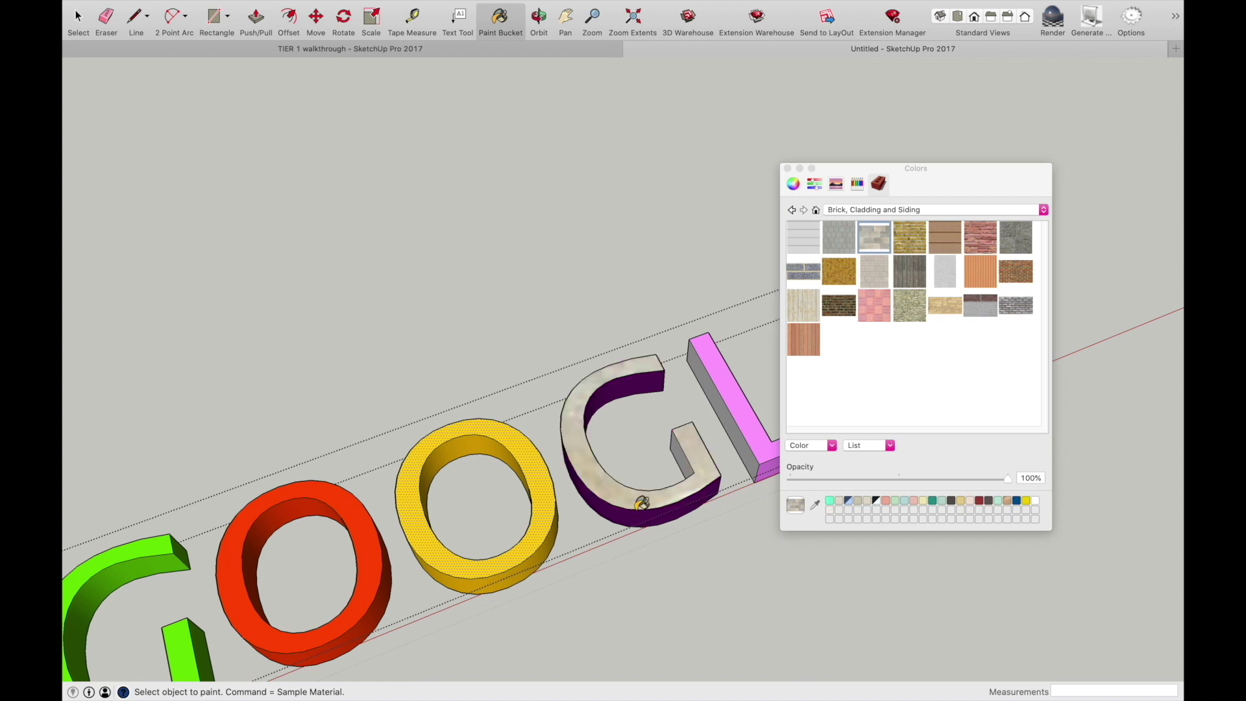
pyautogui.click(633, 508)
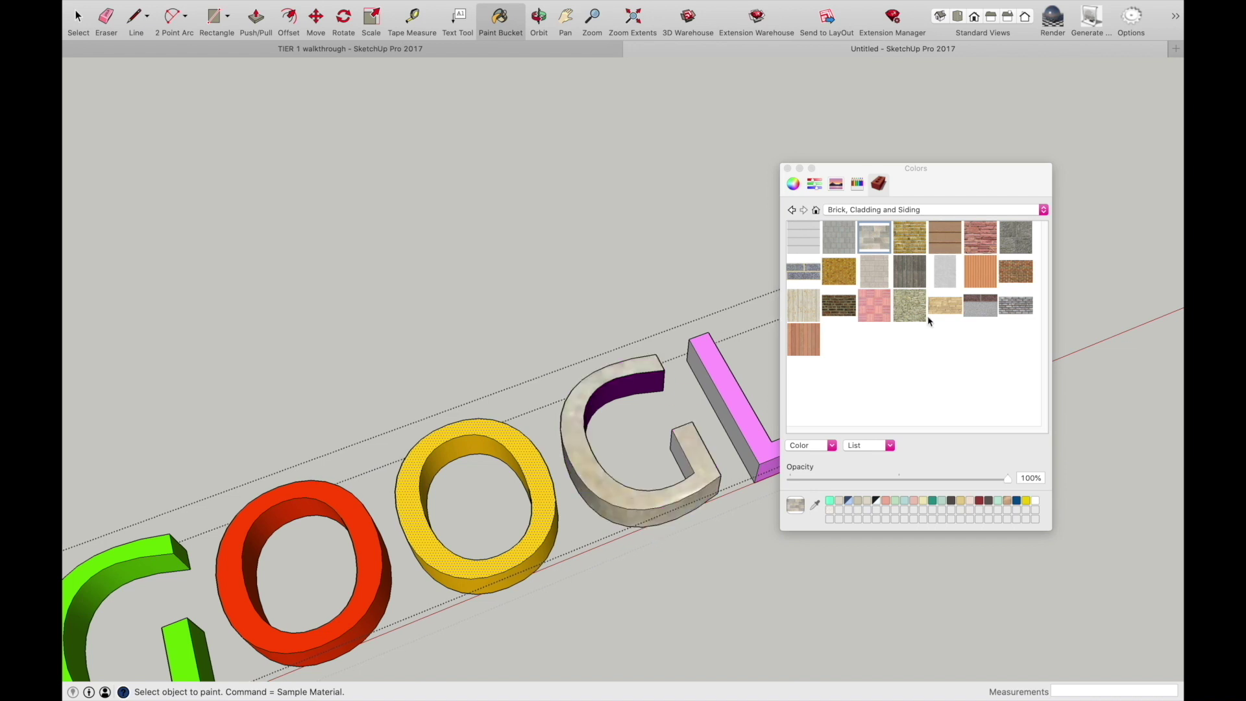
# - Apply the same stone texture to the L's front and long side and to the second O's front face
pyautogui.click(748, 427)
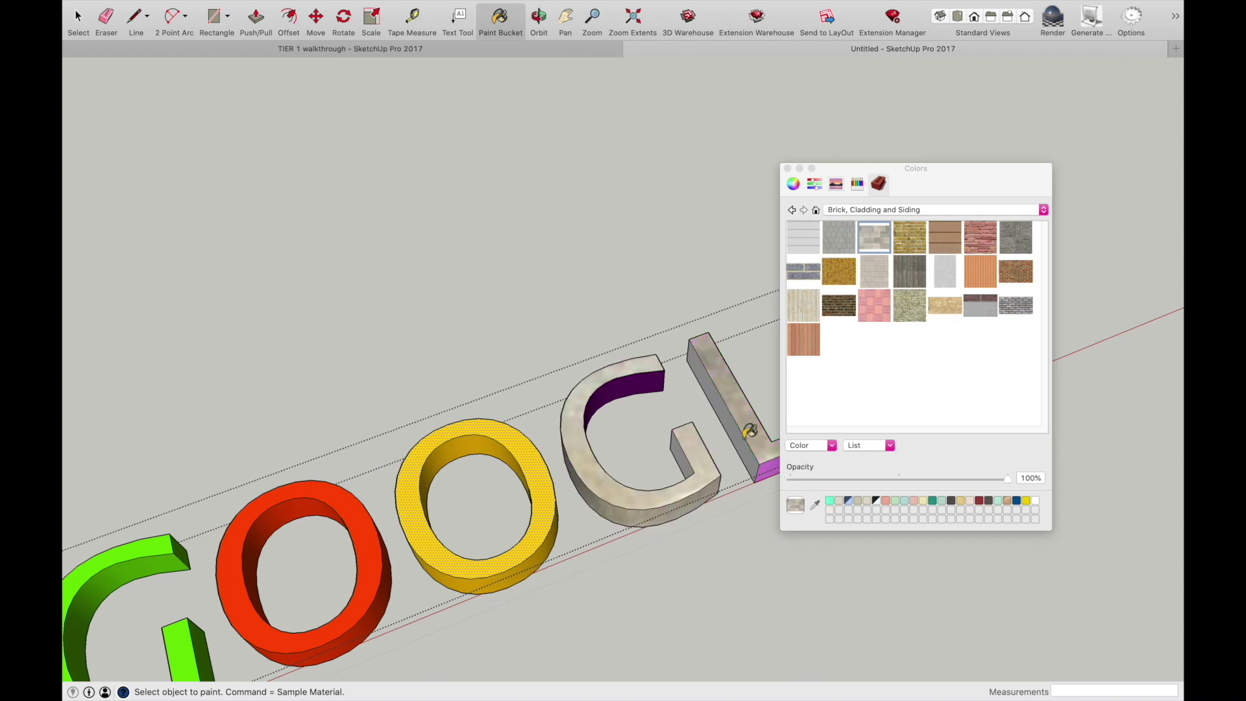
pyautogui.click(740, 426)
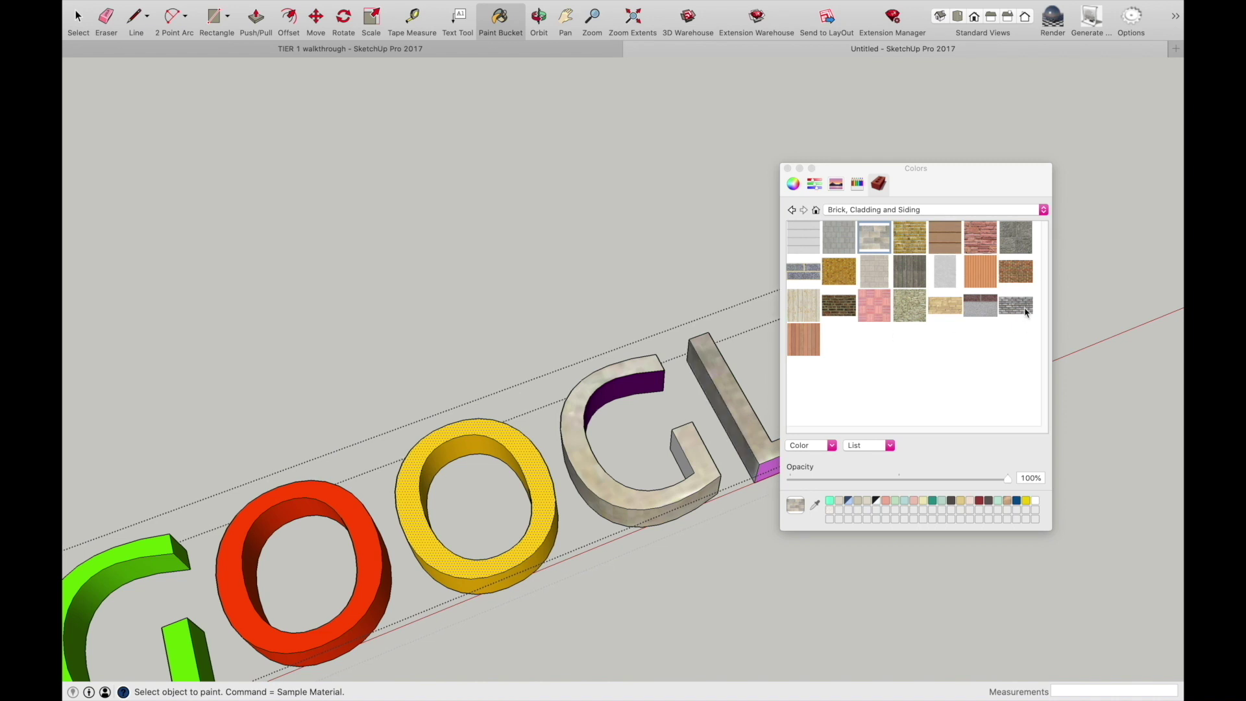
pyautogui.click(416, 499)
pyautogui.moveTo(907, 176); pyautogui.dragTo(1073, 144)
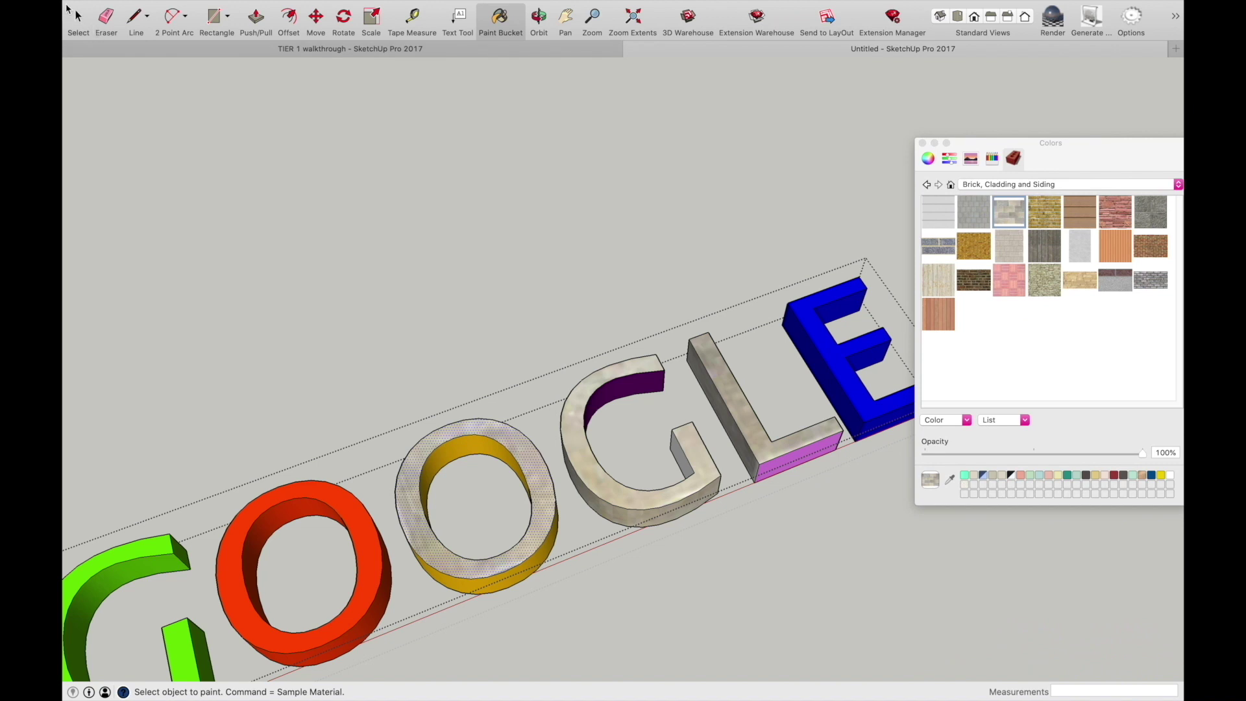
# - Leave text editing and copy the painted "GOOGLE" text into the TIER 1 walkthrough model, beside the reception wall
pyautogui.click(76, 18)
pyautogui.scroll(-10, 558, 312)
pyautogui.click(544, 390)
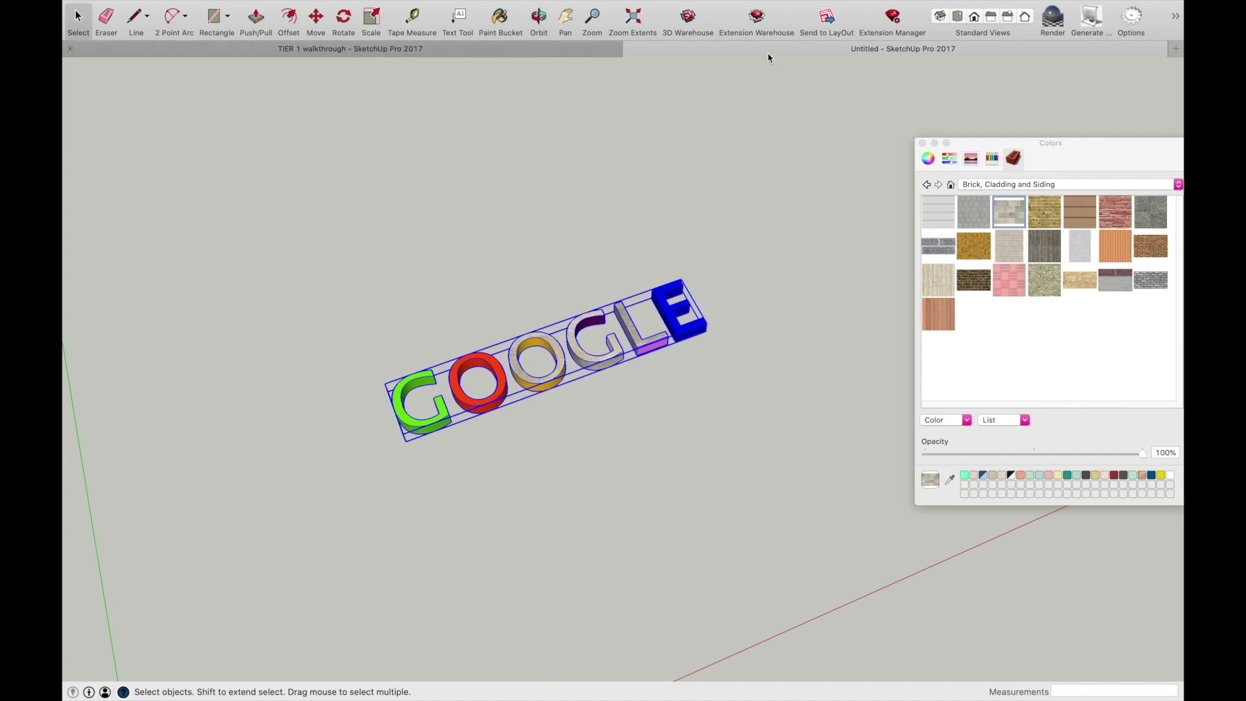
pyautogui.click(449, 50)
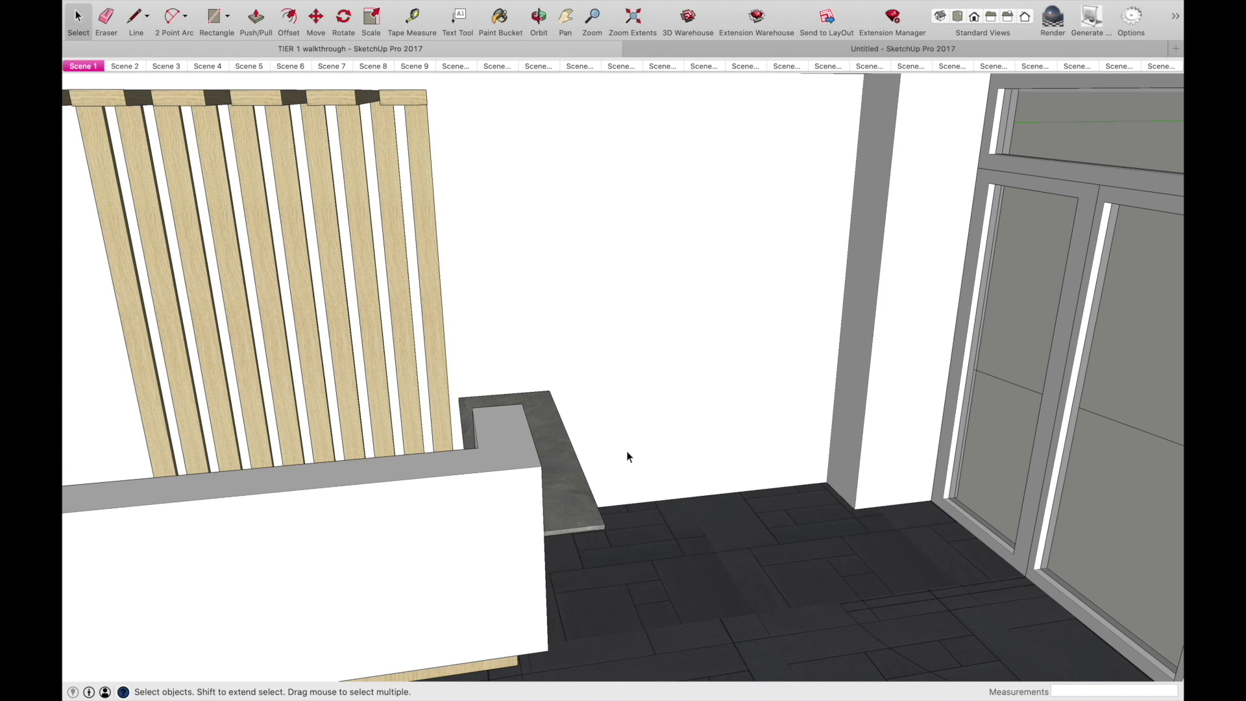
pyautogui.press('super+v')
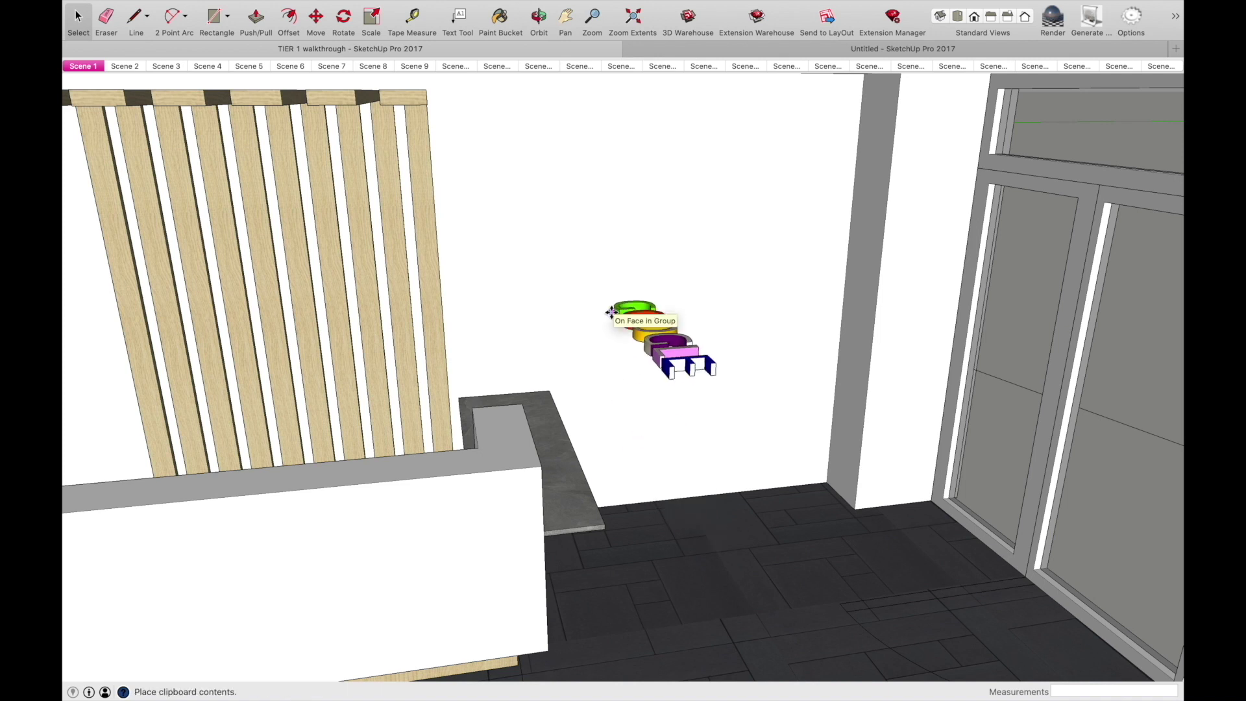
pyautogui.click(556, 262)
# - Rotate the pasted text 90 degrees to stand upright and another 90 degrees to run parallel to the wall
pyautogui.press('q')
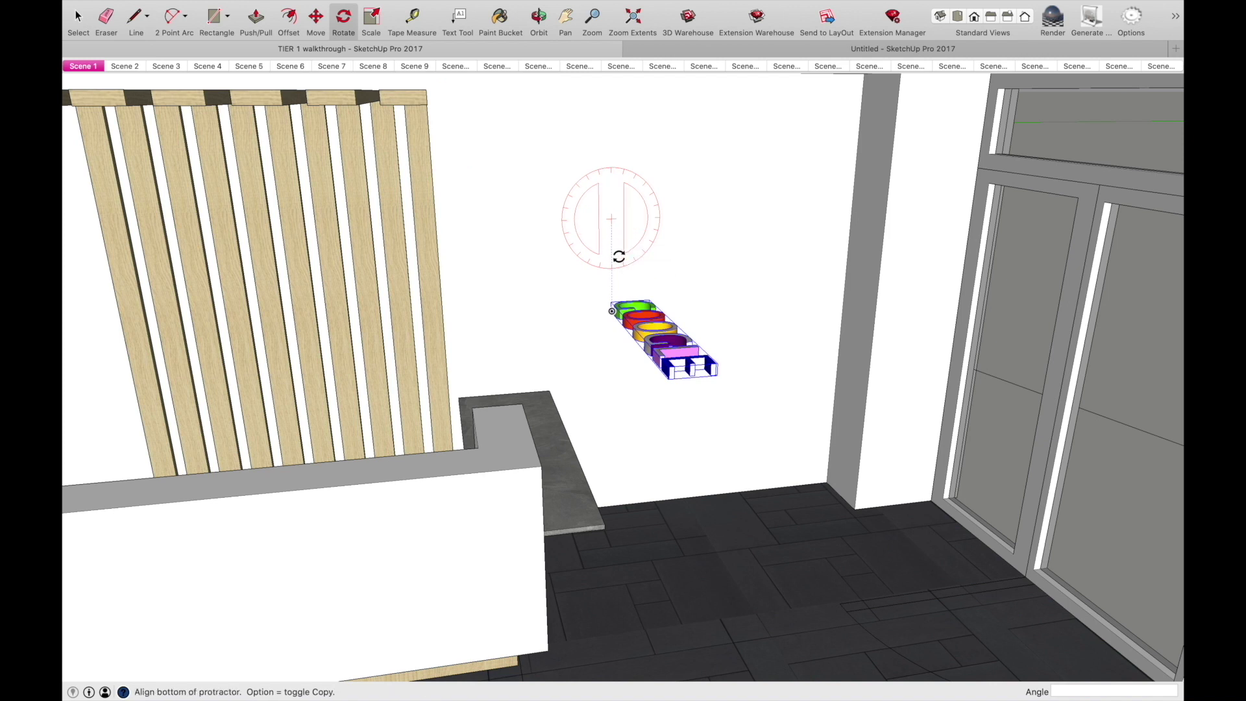
pyautogui.click(614, 259)
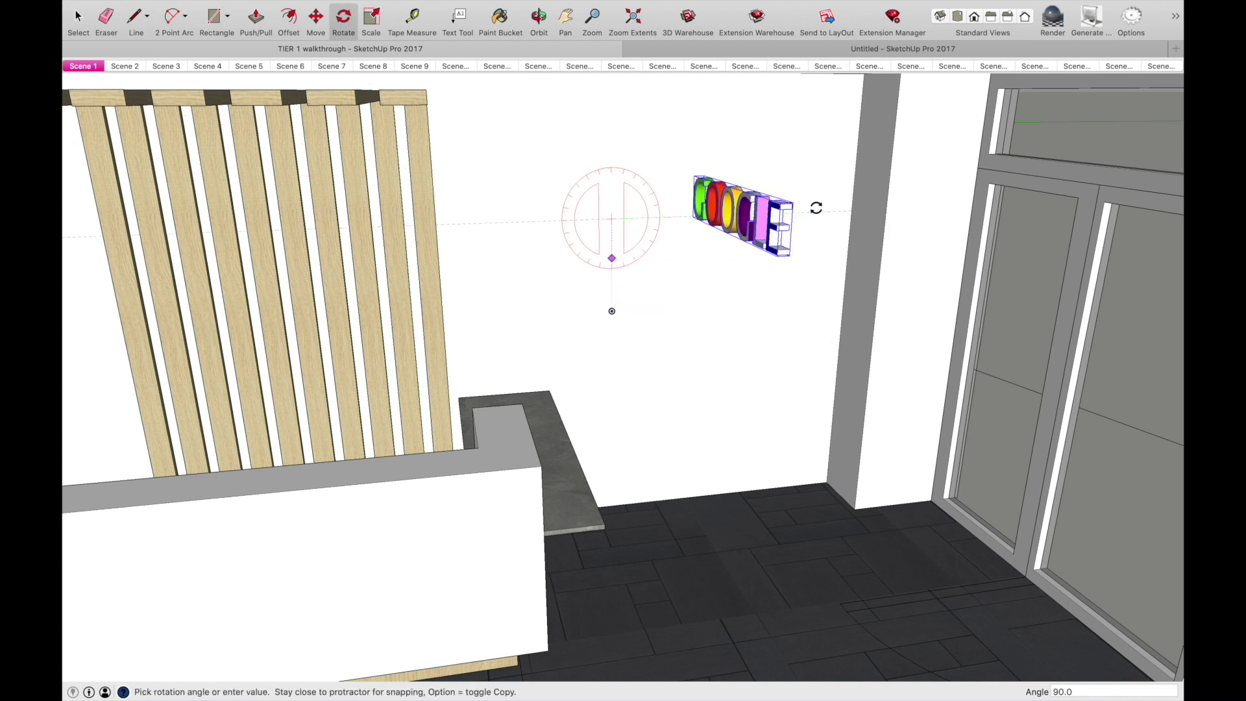
pyautogui.click(816, 208)
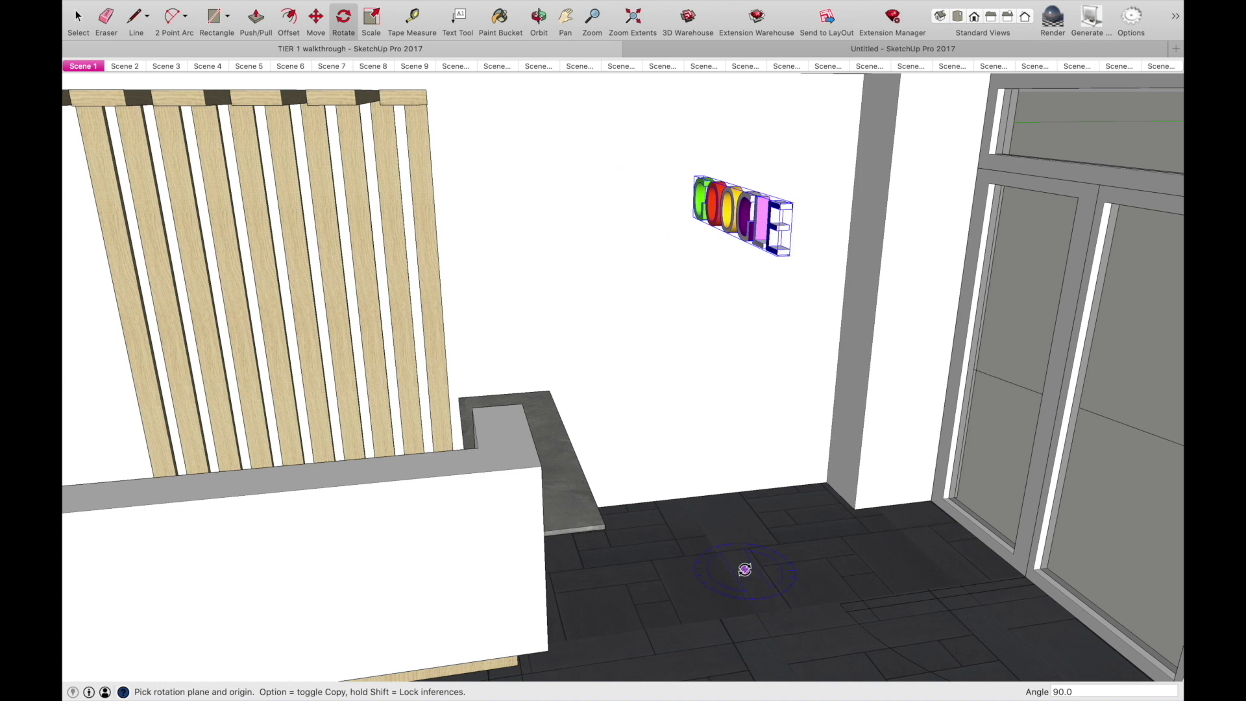
pyautogui.click(760, 594)
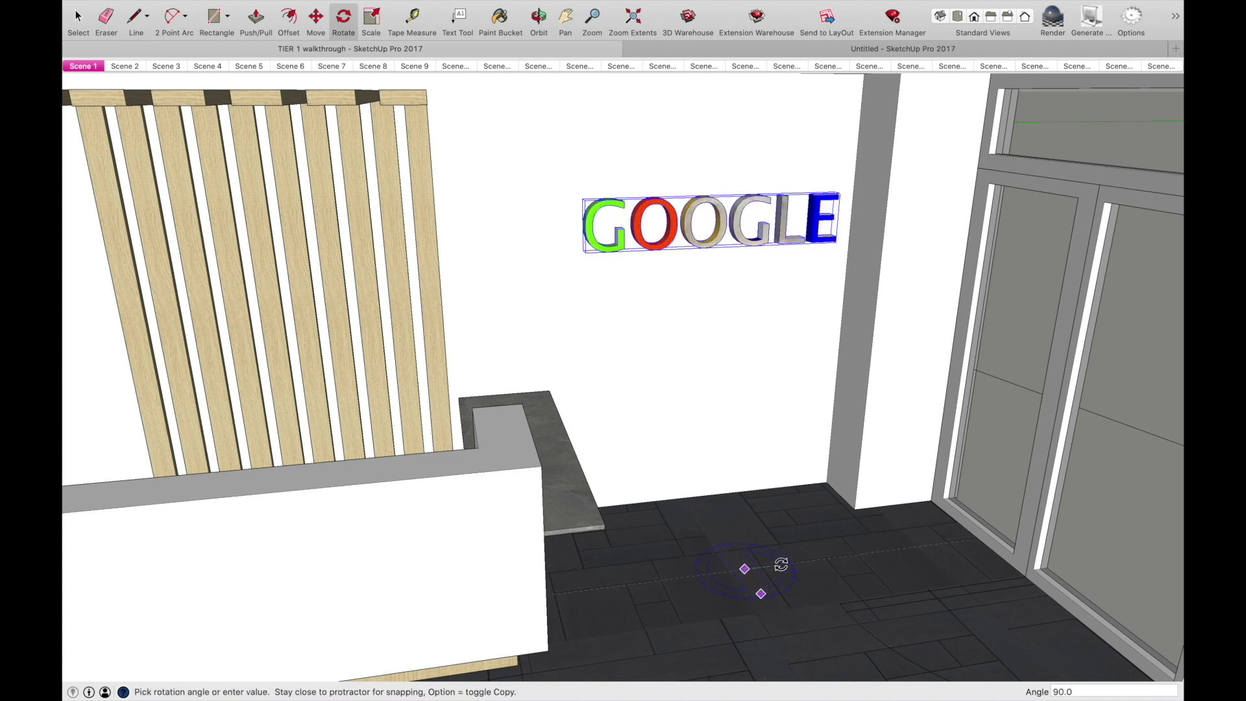
pyautogui.click(786, 562)
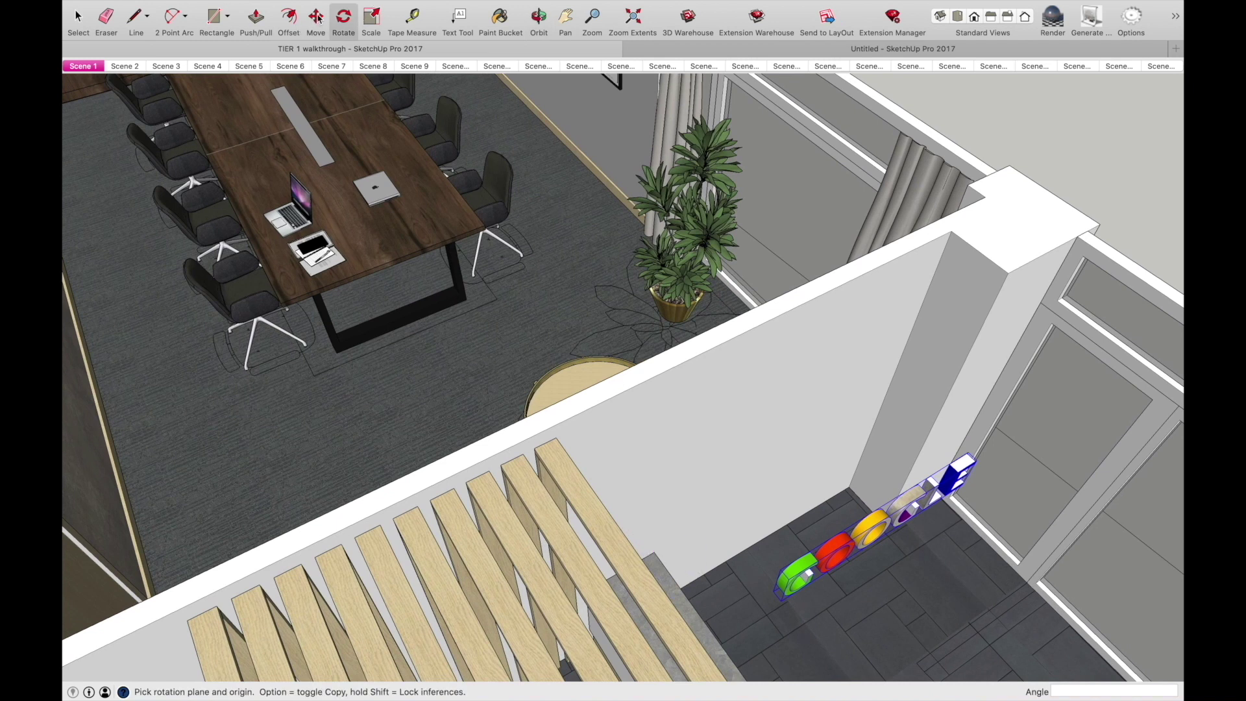
# - Move the "GOOGLE" text along the red axis back against the reception wall
pyautogui.click(317, 17)
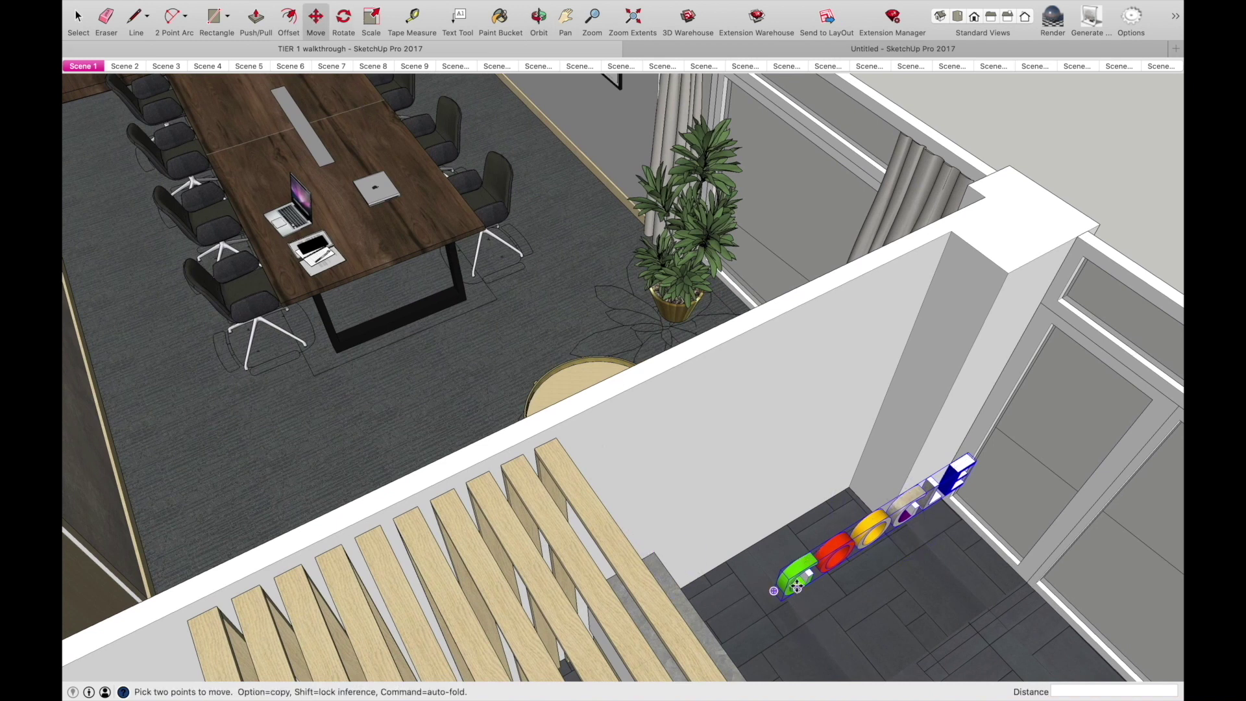
pyautogui.scroll(3, 797, 588)
pyautogui.click(835, 535)
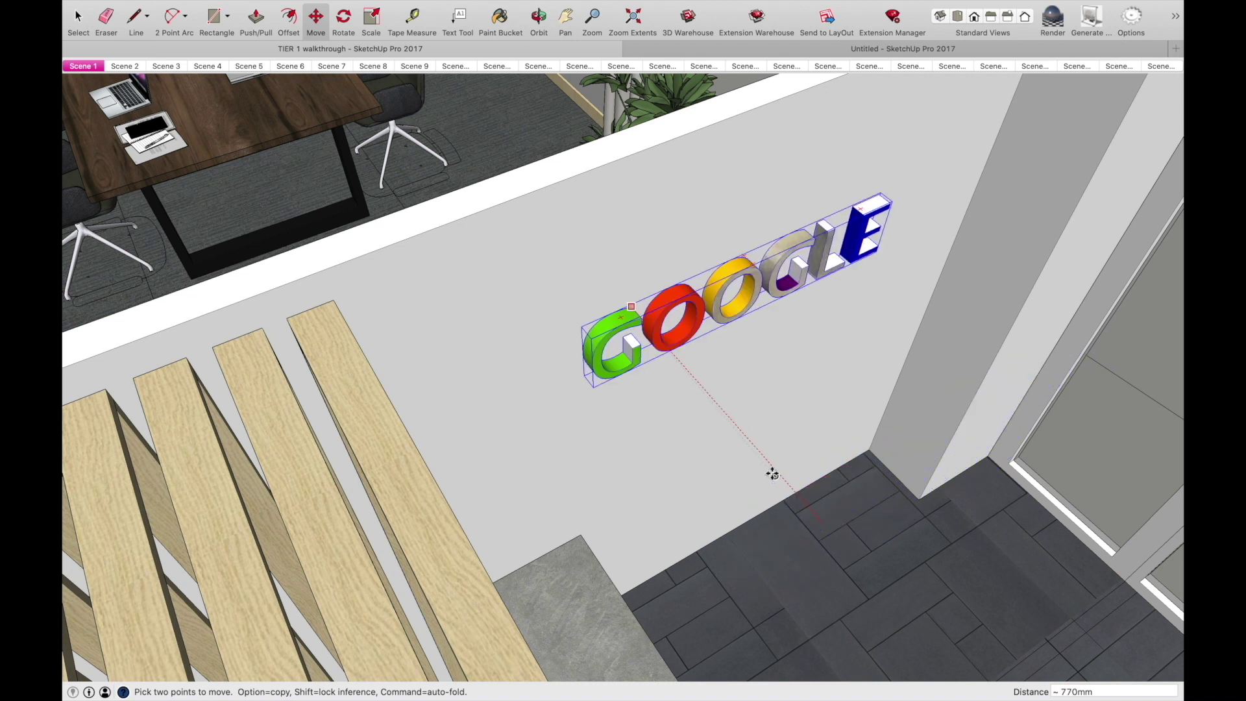
pyautogui.click(734, 434)
# - Lower the "GOOGLE" text on the wall by about 223 mm
pyautogui.moveTo(793, 467); pyautogui.dragTo(529, 272, button='middle')
pyautogui.scroll(-5, 666, 364)
pyautogui.moveTo(648, 312); pyautogui.dragTo(700, 367, button='middle')
pyautogui.click(700, 367)
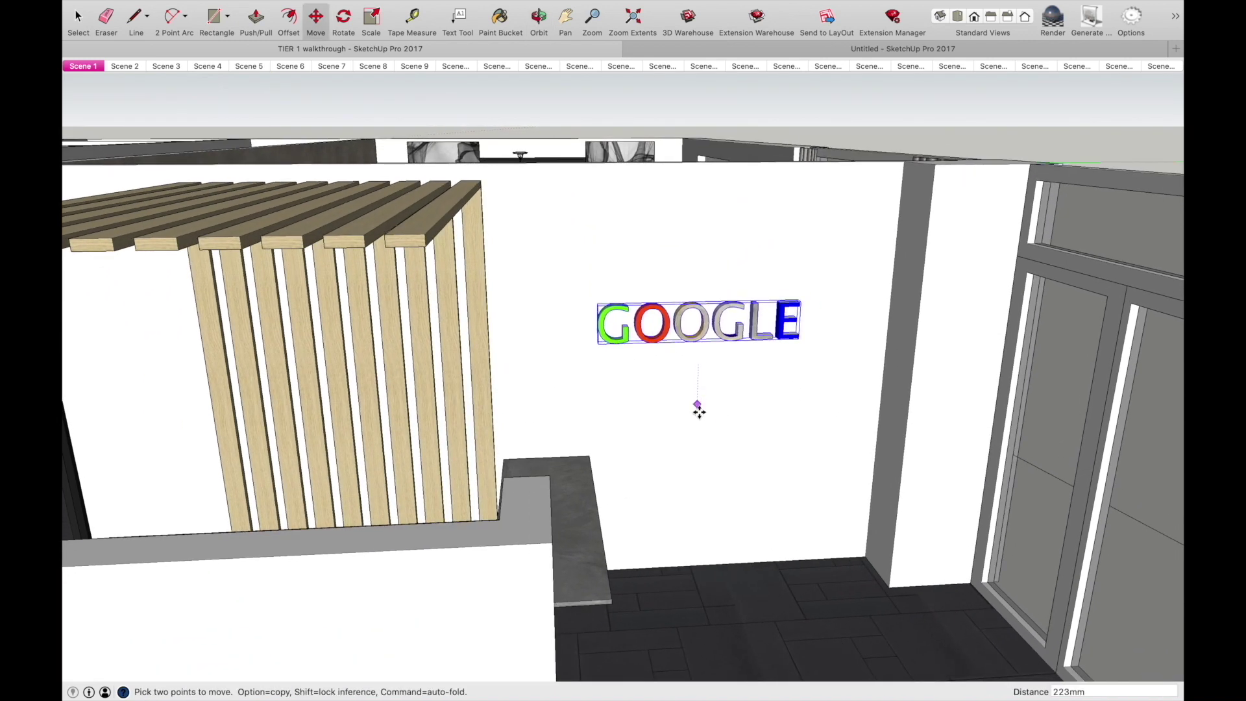
pyautogui.click(699, 412)
# - Deselect the text and review the lettering on the reception wall from several angles
pyautogui.moveTo(715, 367); pyautogui.dragTo(730, 339, button='middle')
pyautogui.click(69, 27)
pyautogui.click(634, 117)
pyautogui.moveTo(499, 386); pyautogui.dragTo(624, 380, button='middle')
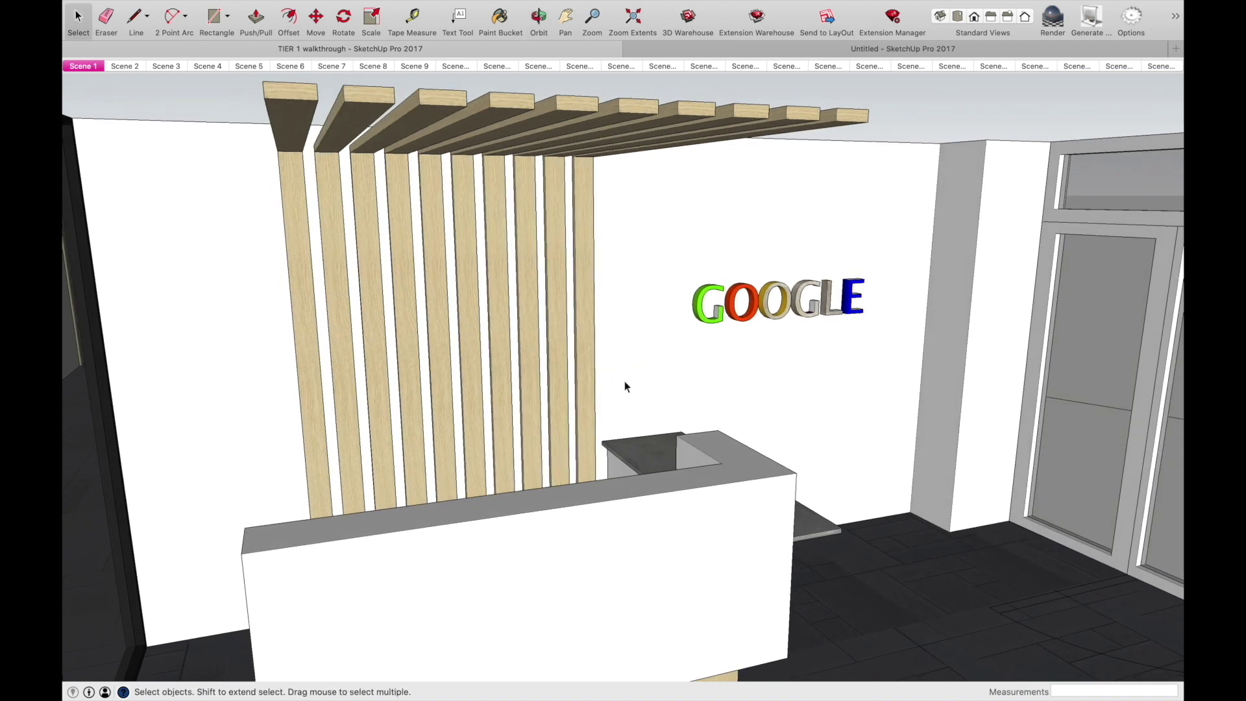
pyautogui.moveTo(953, 409); pyautogui.dragTo(627, 408, button='middle')
pyautogui.moveTo(590, 364); pyautogui.dragTo(649, 357, button='middle')
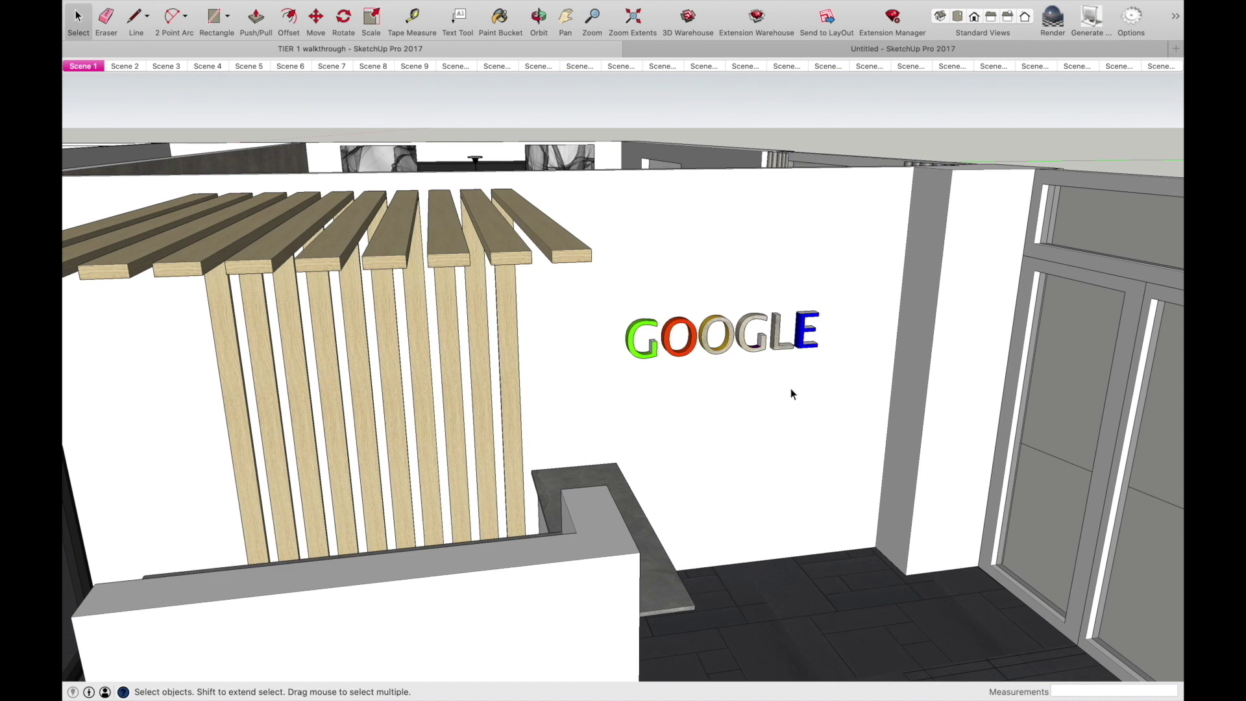